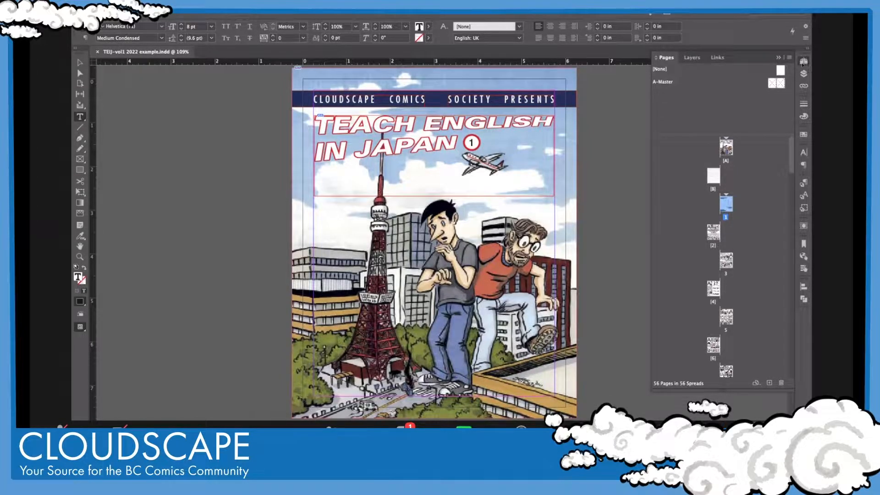
# Close the Pages panel and open the Units & Increments preferences.
pyautogui.click(803, 61)
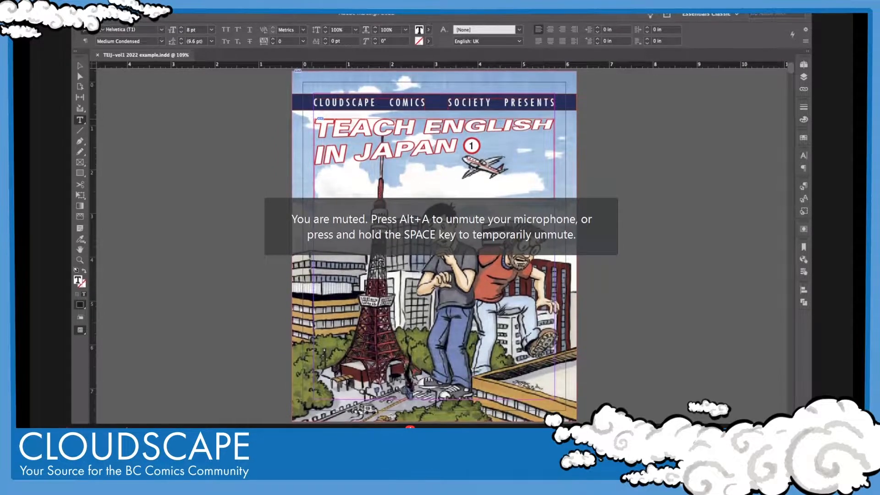
pyautogui.click(108, 3)
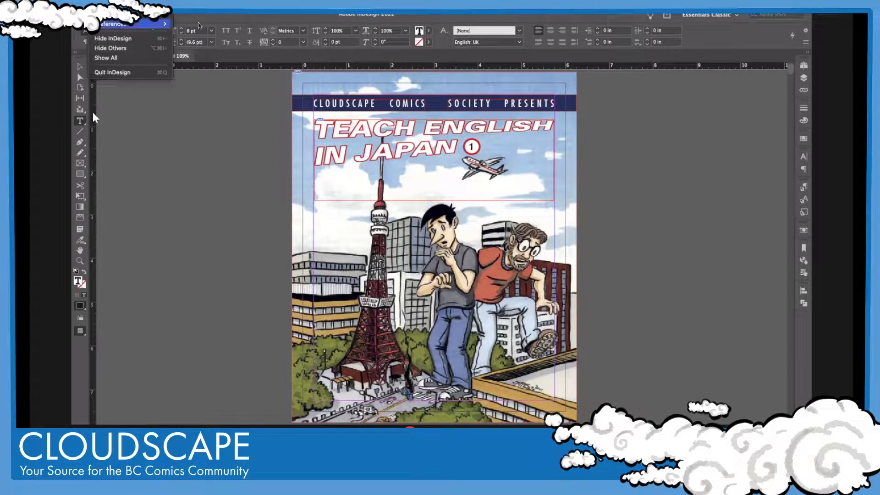
pyautogui.moveTo(158, 24)
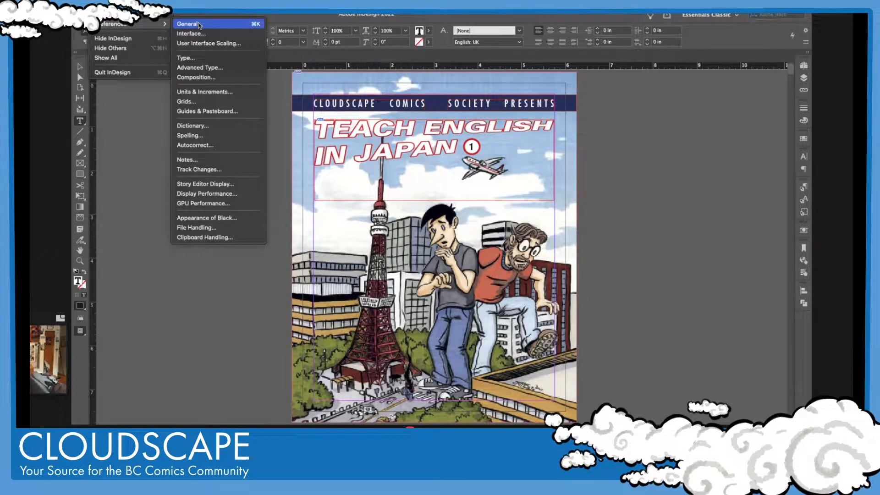
pyautogui.click(200, 20)
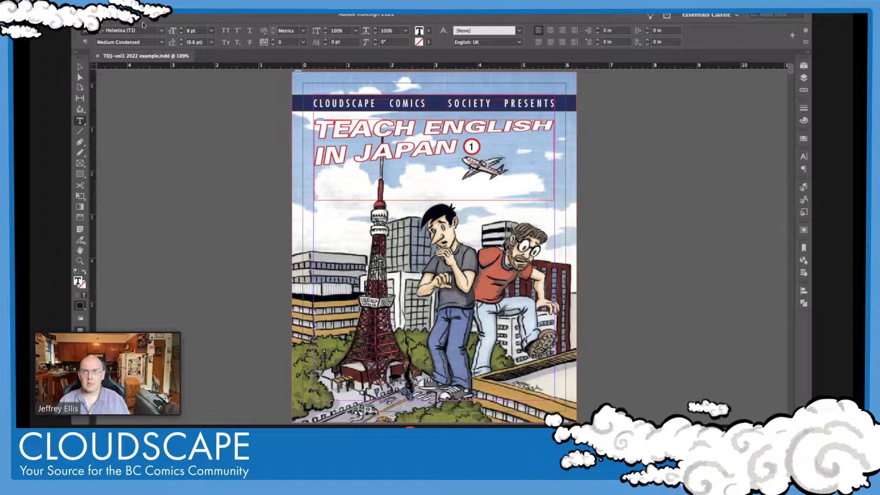
pyautogui.click(137, 8)
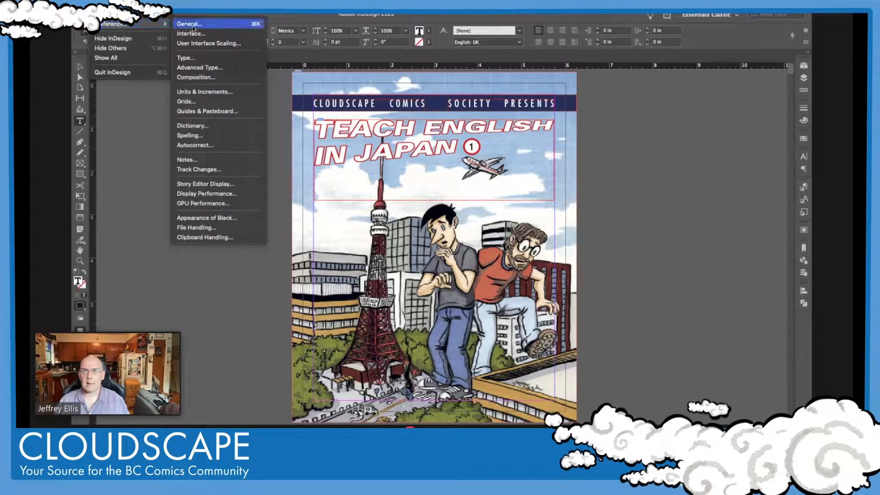
pyautogui.press('Return')
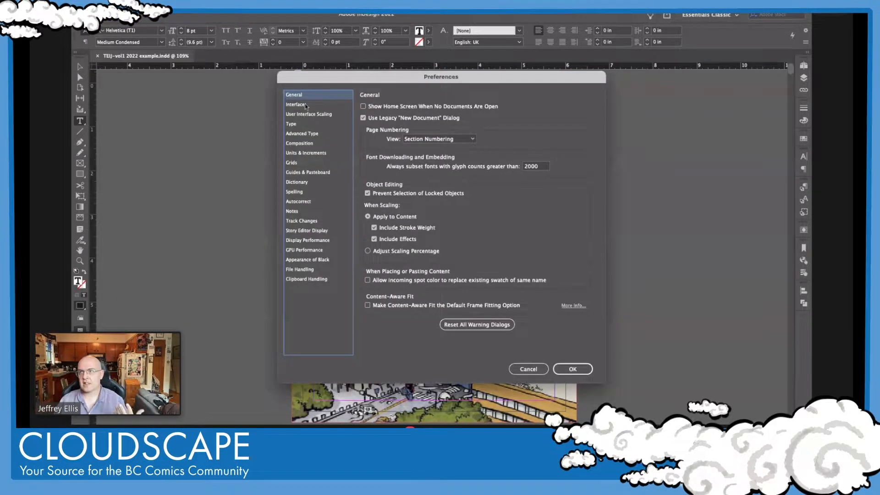
pyautogui.click(305, 104)
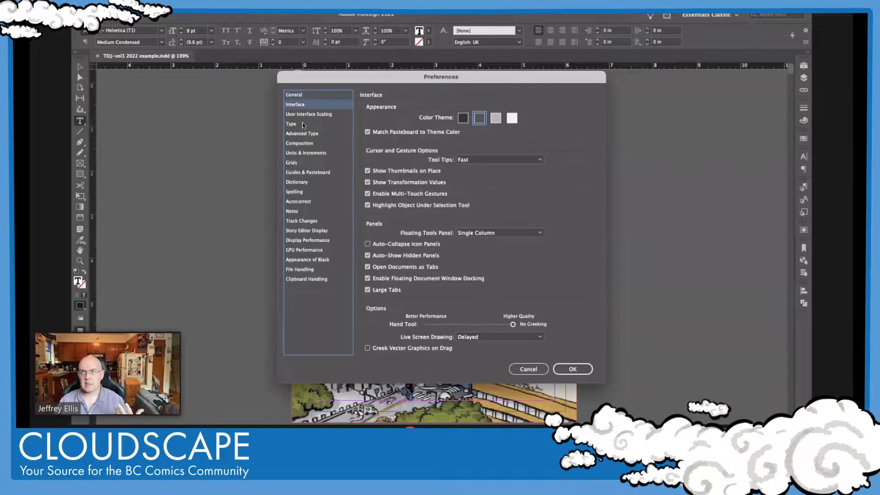
pyautogui.click(302, 153)
# Try centimeters as the horizontal ruler unit, and set it back to inches.
pyautogui.click(486, 127)
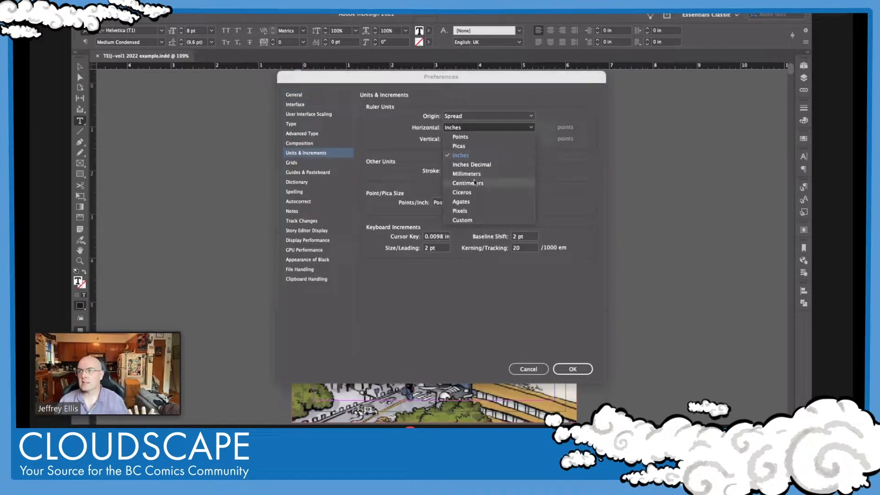
pyautogui.click(475, 182)
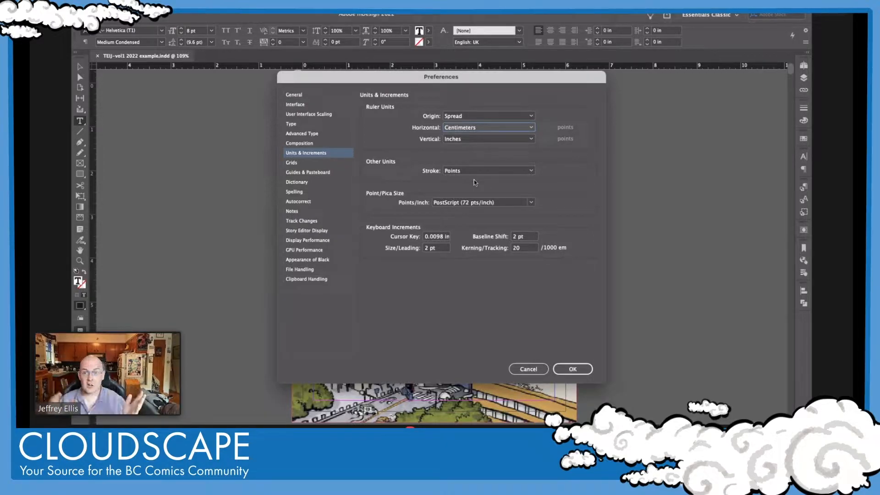
pyautogui.click(482, 127)
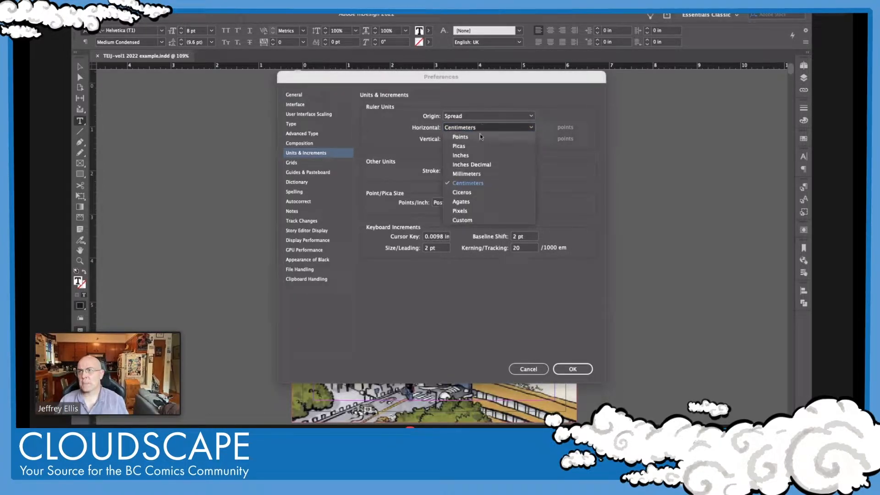
pyautogui.click(471, 154)
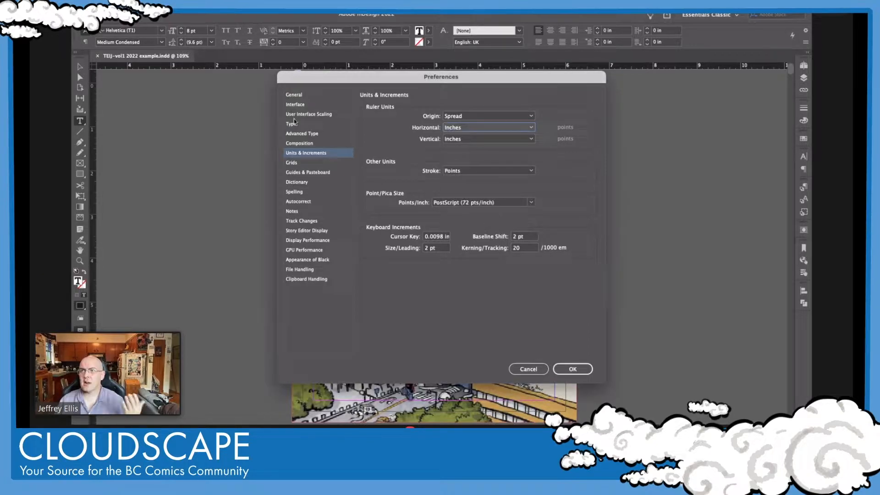
# In the Appearance of Black preferences, choose Display All Blacks Accurately for the screen and Output All Blacks Accurately for printing and exporting.
pyautogui.click(304, 93)
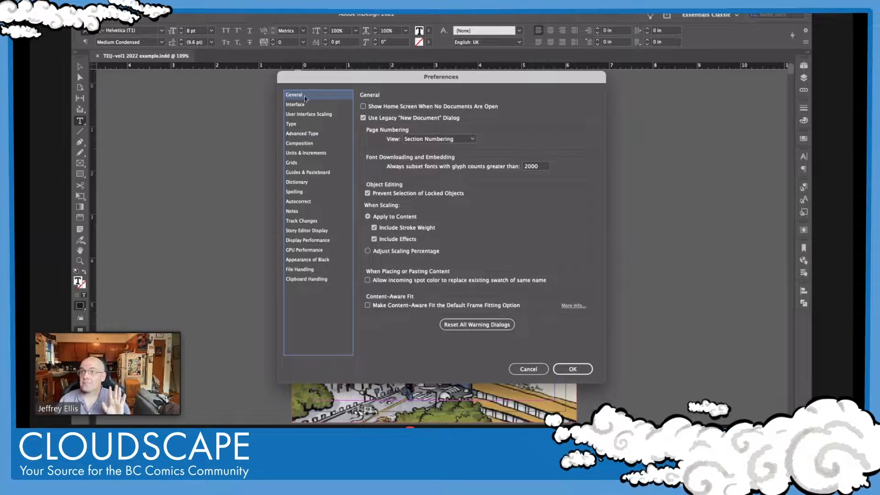
pyautogui.click(305, 153)
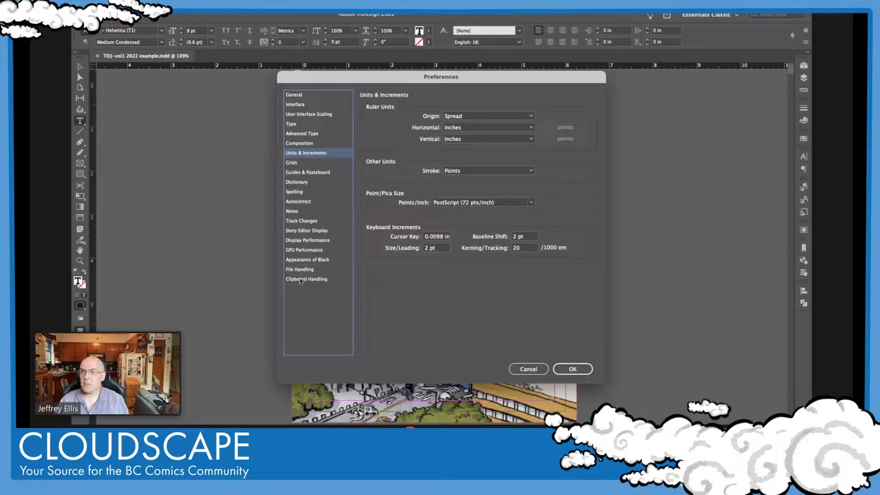
pyautogui.click(304, 261)
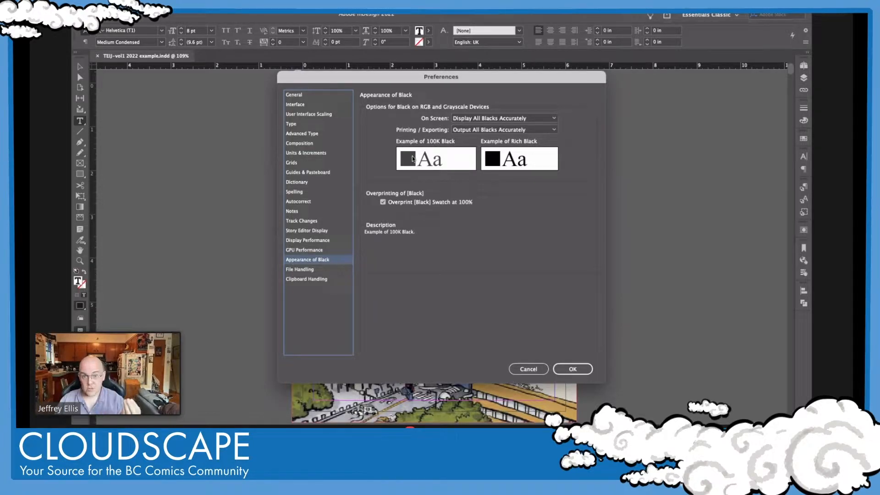
pyautogui.click(494, 119)
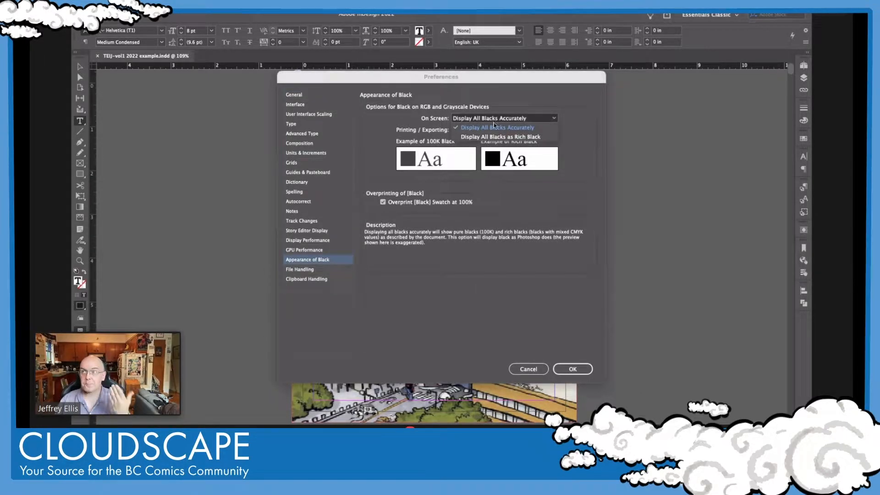
pyautogui.click(493, 129)
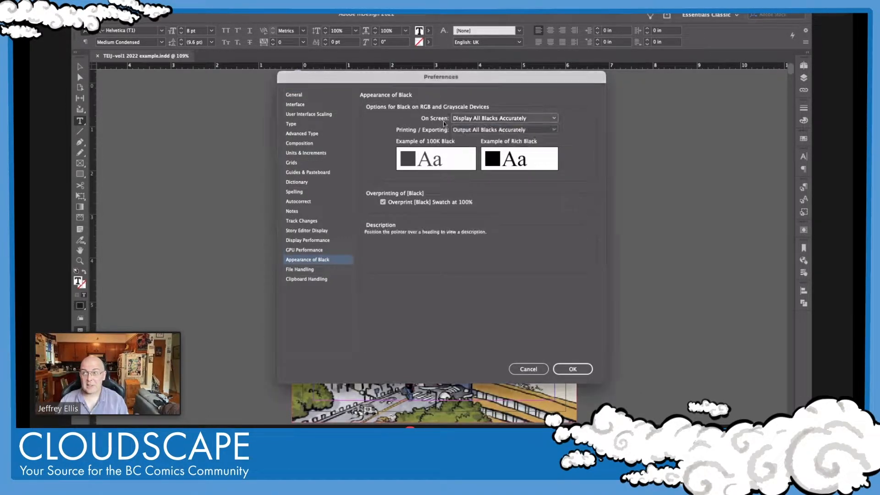
pyautogui.click(474, 131)
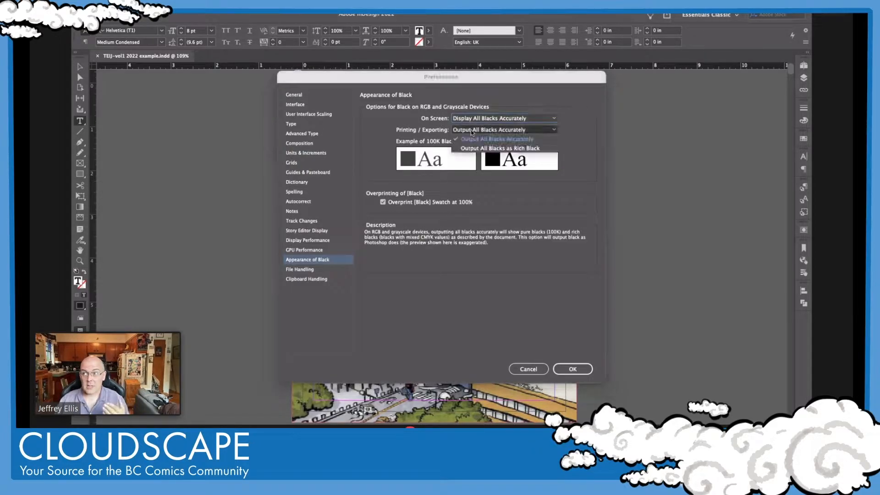
pyautogui.click(473, 139)
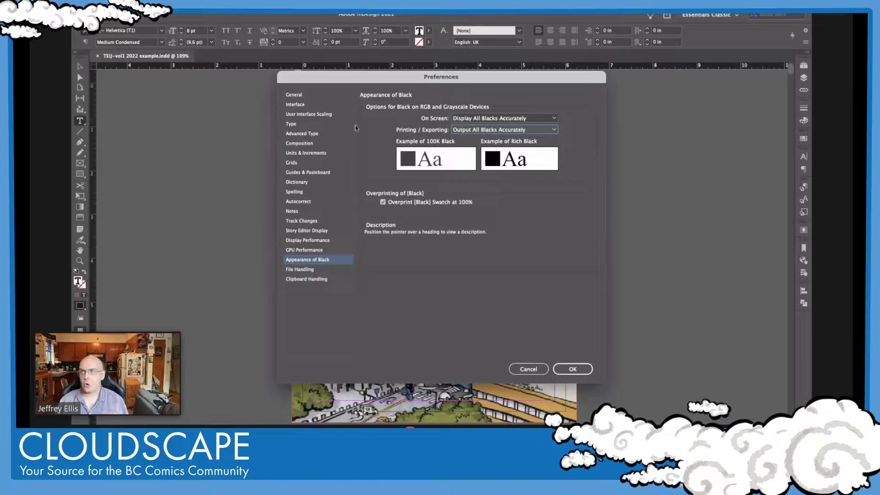
# Review the General, Units & Increments and Appearance of Black preferences, and accept them.
pyautogui.click(312, 94)
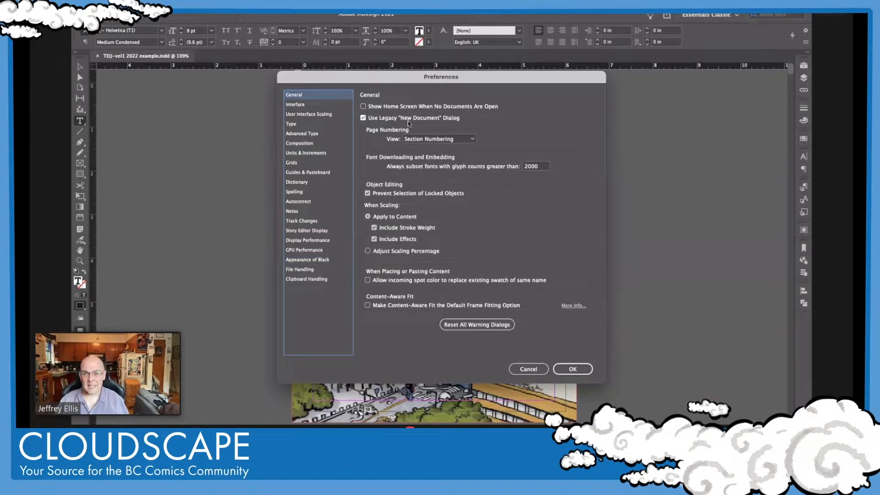
pyautogui.click(314, 153)
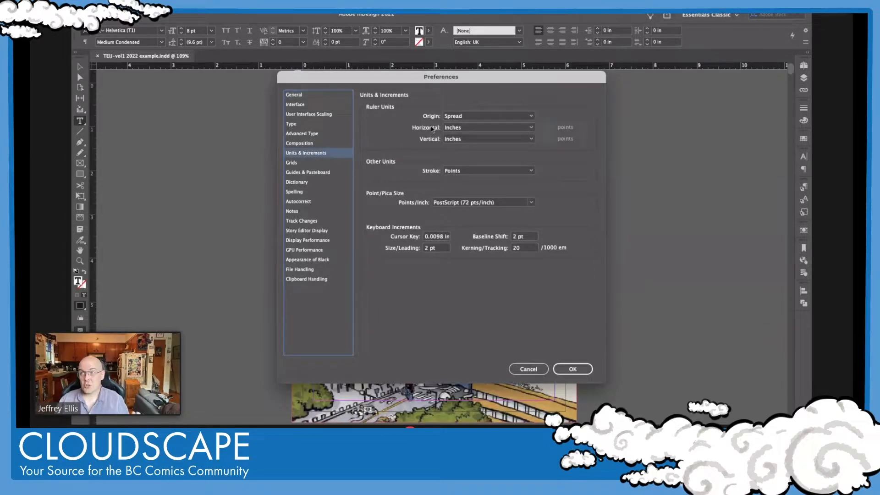
pyautogui.click(310, 260)
pyautogui.moveTo(480, 122)
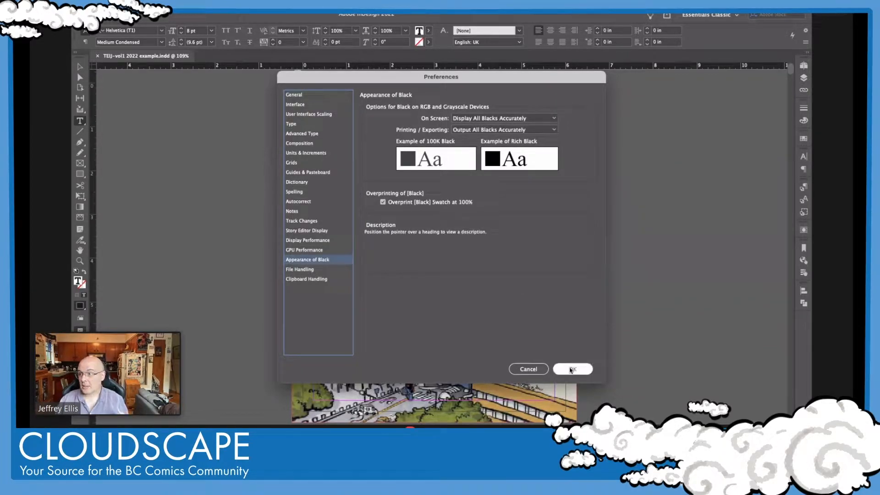
pyautogui.click(572, 369)
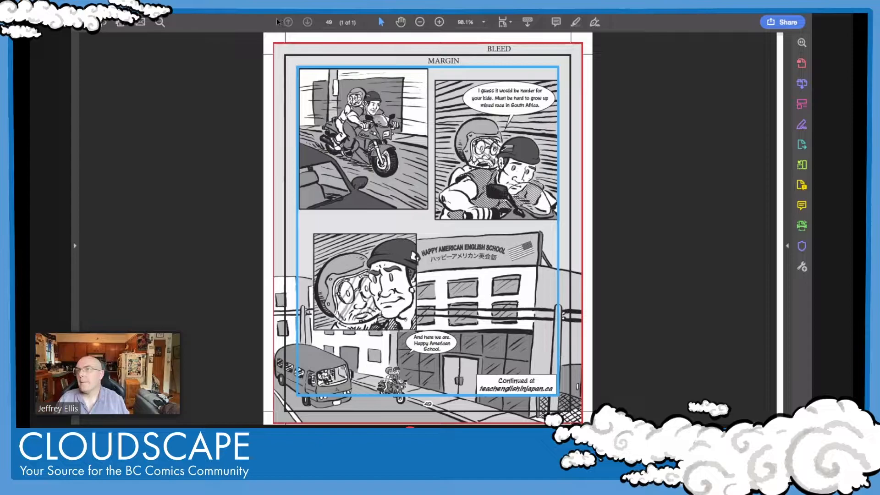
# Switch from the PDF back to the InDesign cover document and activate the Selection tool.
pyautogui.hotkey('ctrl', 'Left')
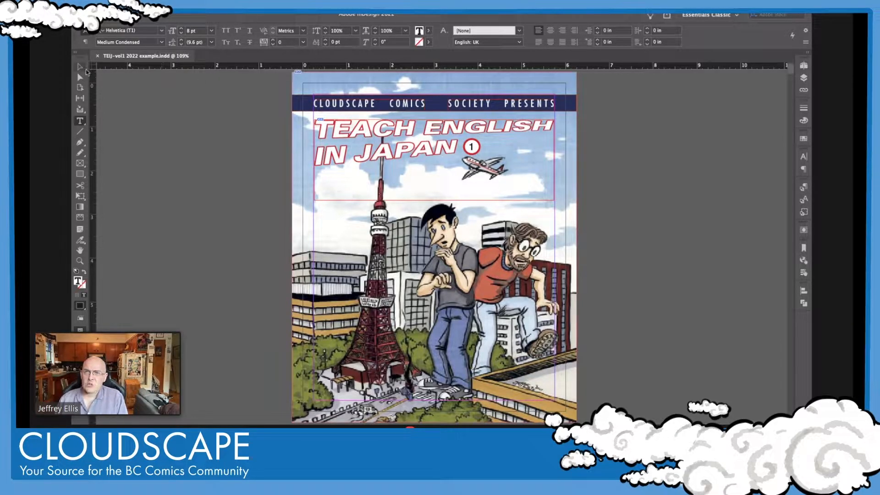
pyautogui.click(80, 67)
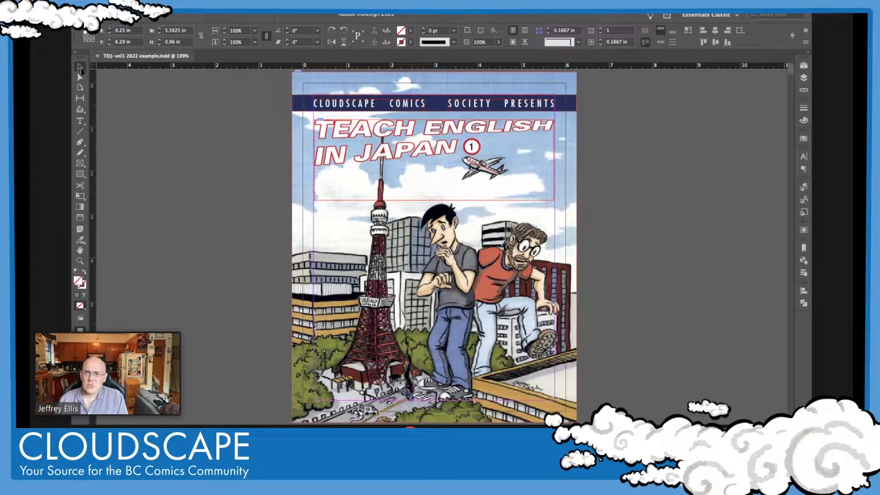
# Try moving the cover image frame about 1.7 in to the left and shifting the picture inside it, and undo these moves.
pyautogui.click(298, 143)
pyautogui.moveTo(297, 147); pyautogui.dragTo(222, 157)
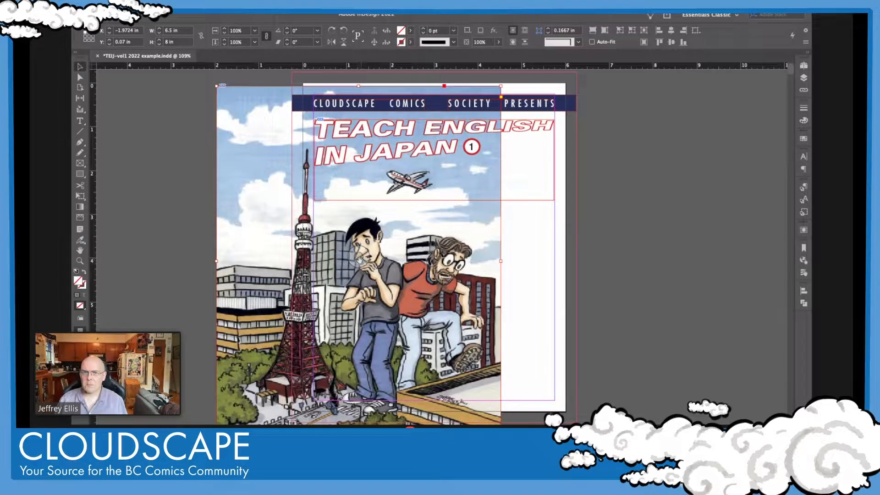
pyautogui.click(360, 255)
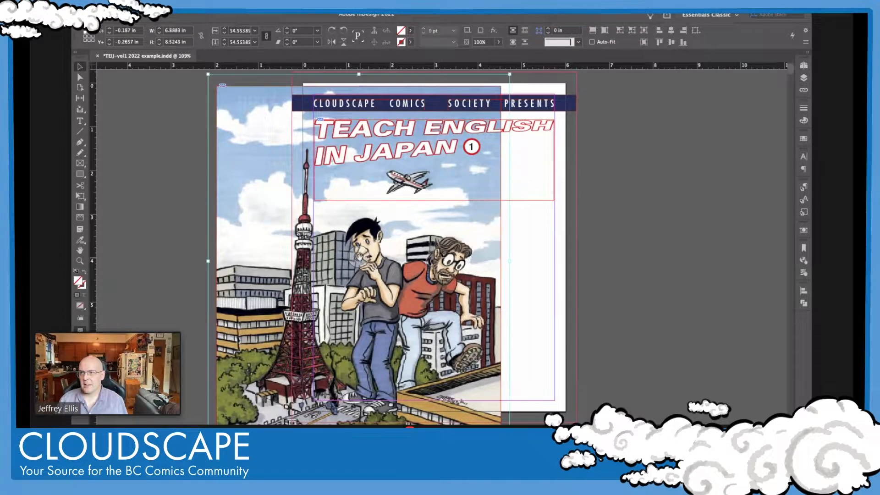
pyautogui.moveTo(360, 255); pyautogui.dragTo(468, 287)
pyautogui.moveTo(471, 280); pyautogui.dragTo(466, 319)
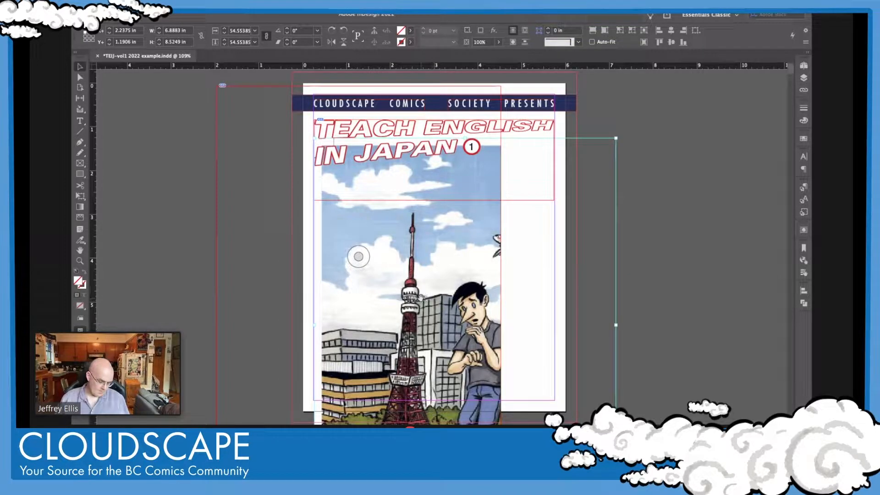
pyautogui.press('super+shift+e')
pyautogui.press('super+z')
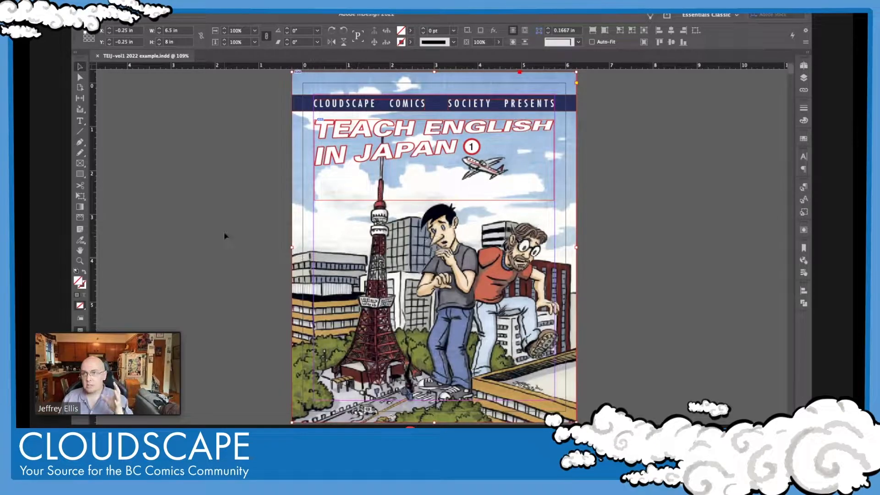
pyautogui.click(219, 191)
pyautogui.click(293, 201)
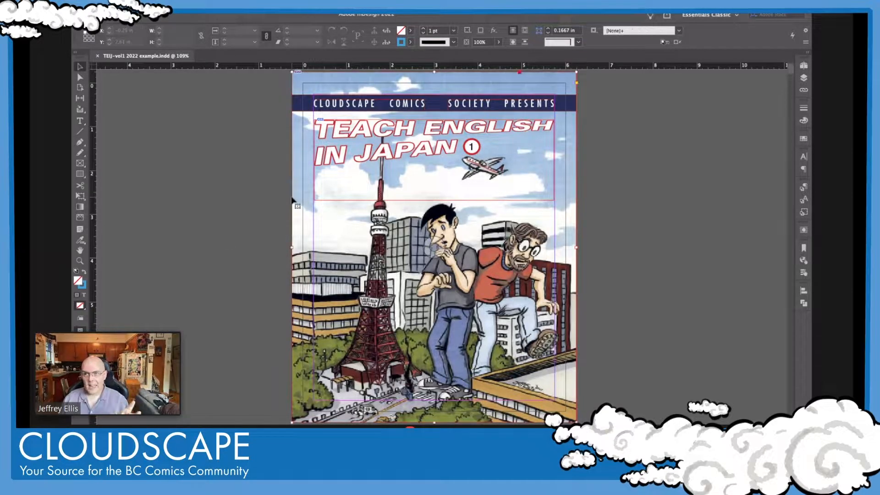
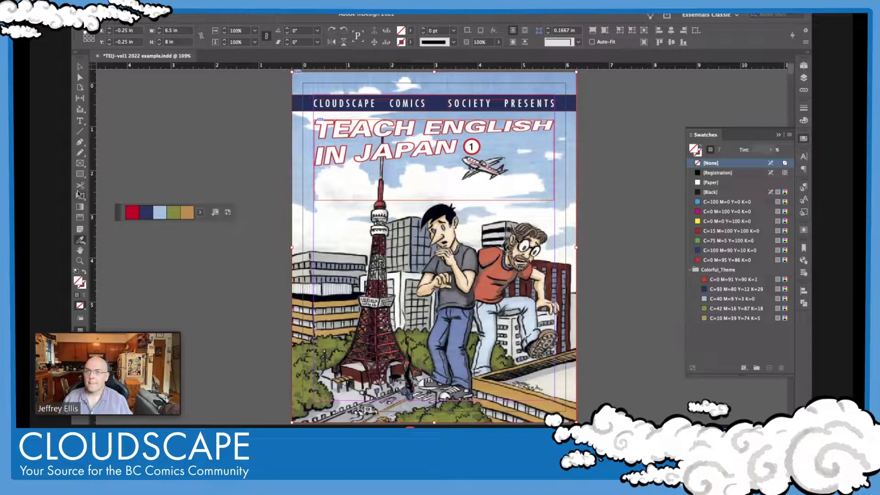
# Look at the tools grouped with the Eyedropper tool, and close the Swatches panel.
pyautogui.click(78, 241)
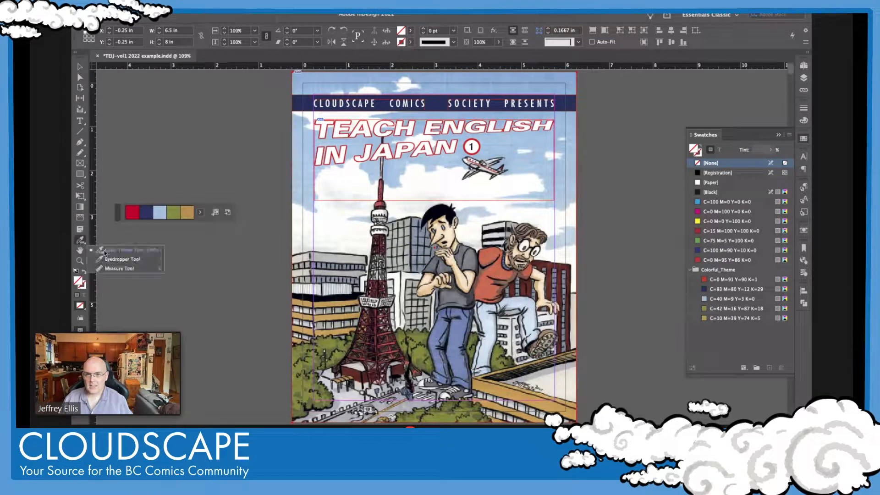
pyautogui.click(109, 255)
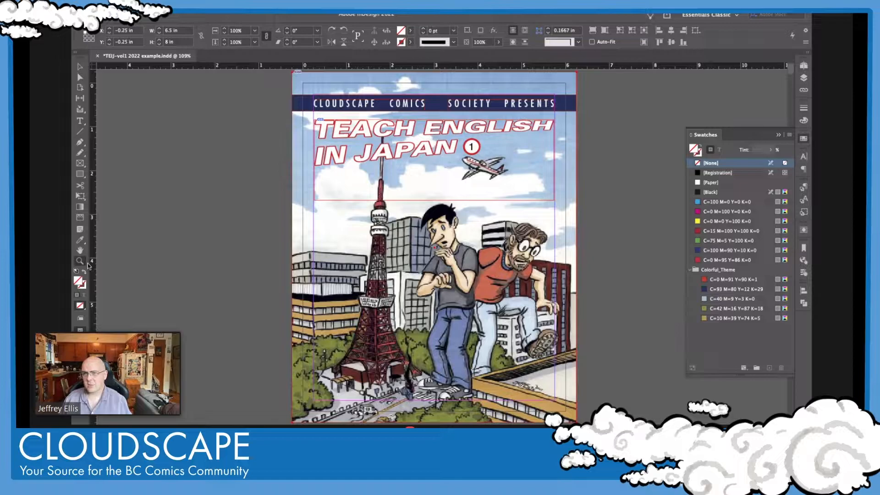
pyautogui.click(803, 139)
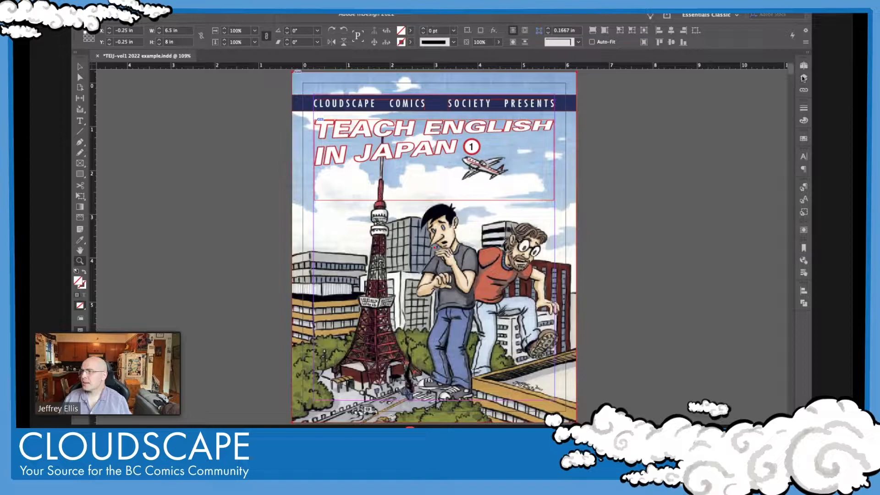
# Examine the Stroke and Color panels, closing each one again.
pyautogui.click(803, 108)
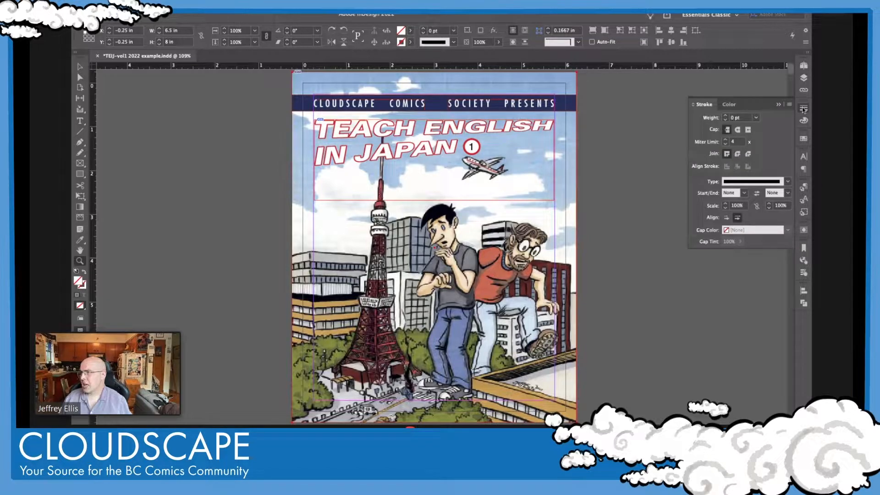
pyautogui.click(803, 109)
pyautogui.click(805, 121)
pyautogui.click(804, 121)
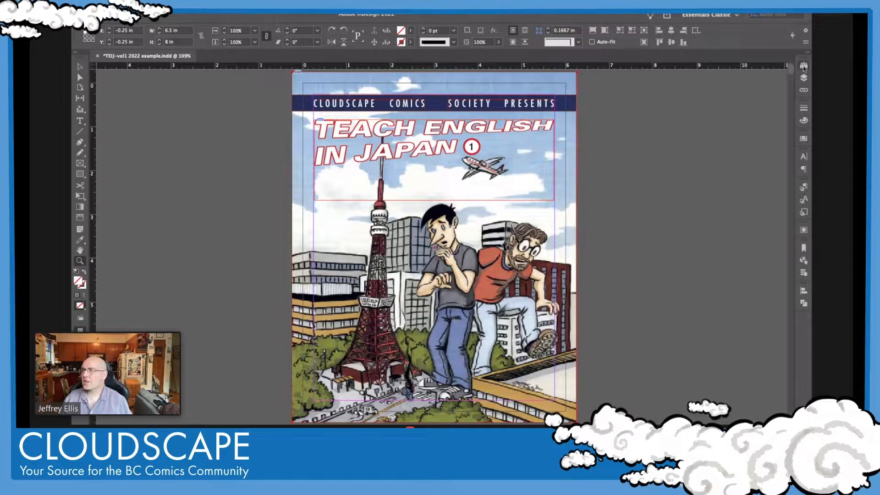
# Examine the Pages, Layers and Links panels for the document's masters, layers and linked image files.
pyautogui.click(803, 66)
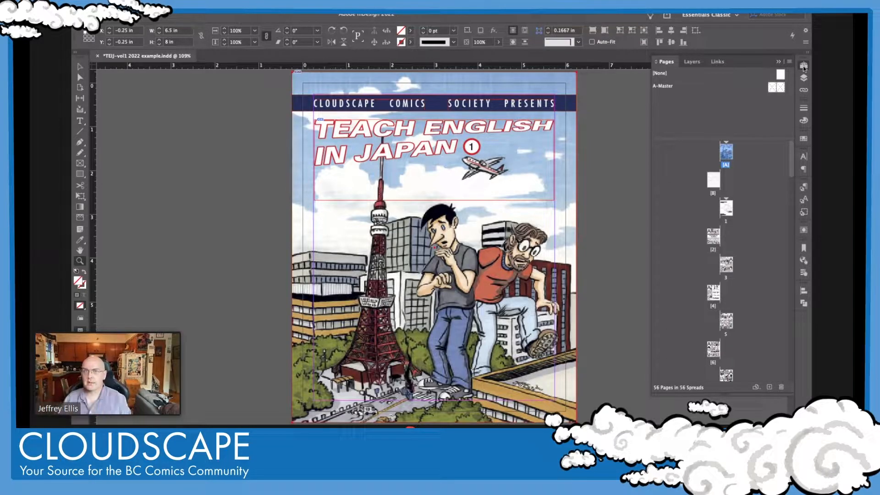
pyautogui.moveTo(781, 75); pyautogui.dragTo(724, 157)
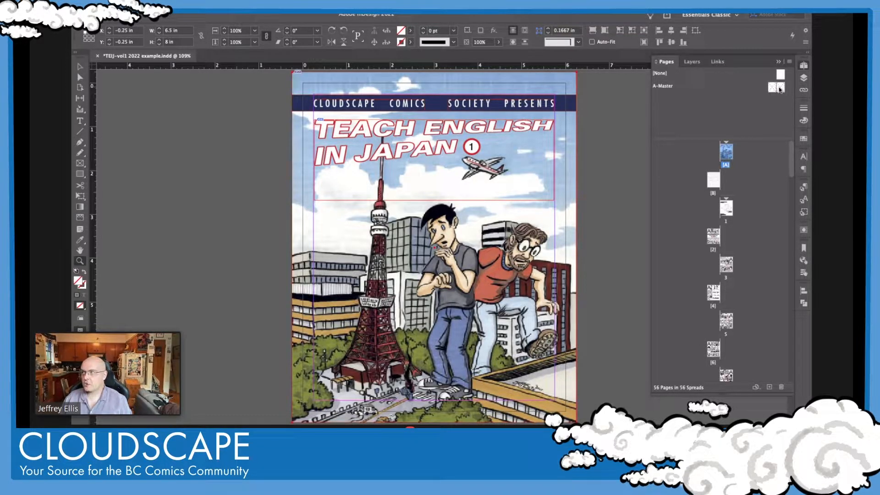
pyautogui.click(803, 79)
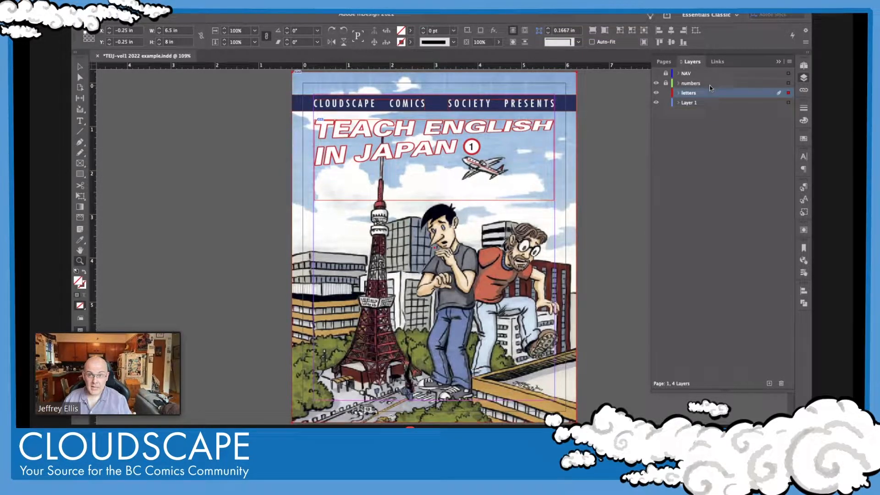
pyautogui.click(806, 79)
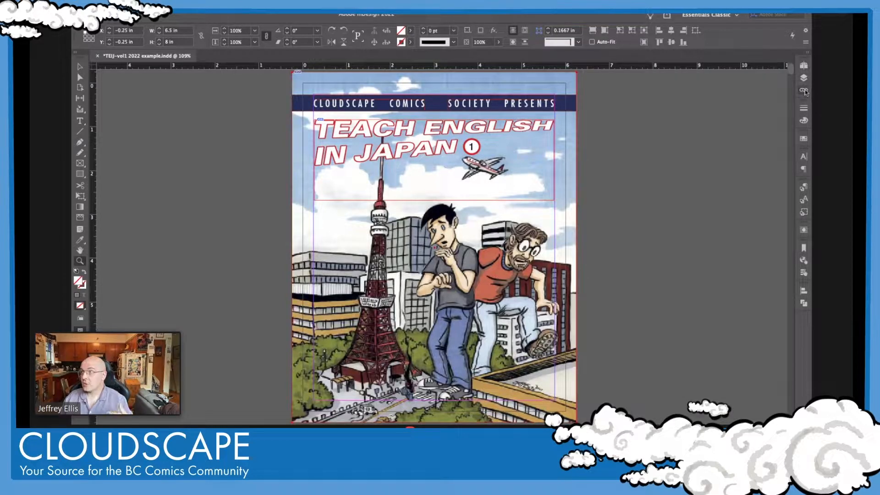
pyautogui.click(804, 91)
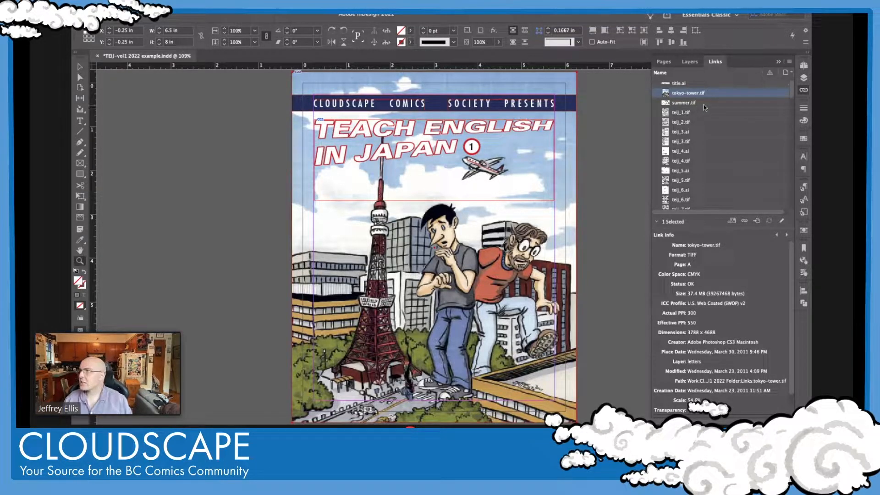
pyautogui.click(804, 65)
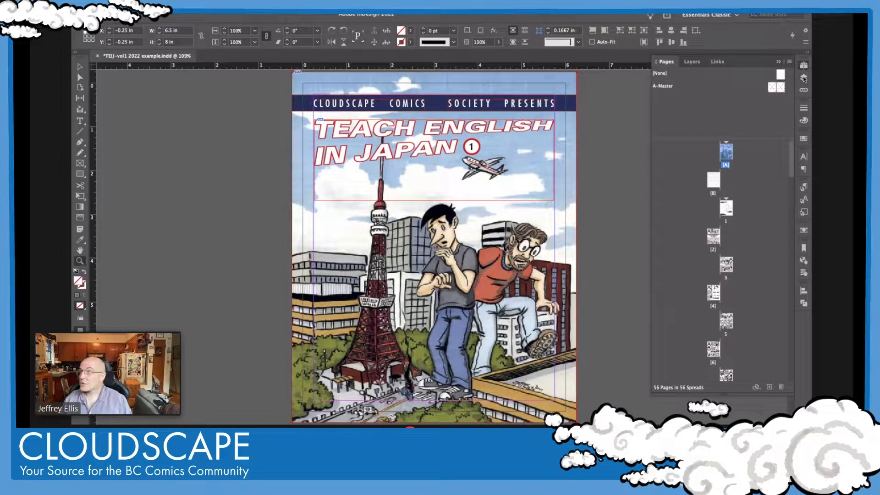
pyautogui.click(804, 77)
pyautogui.click(804, 89)
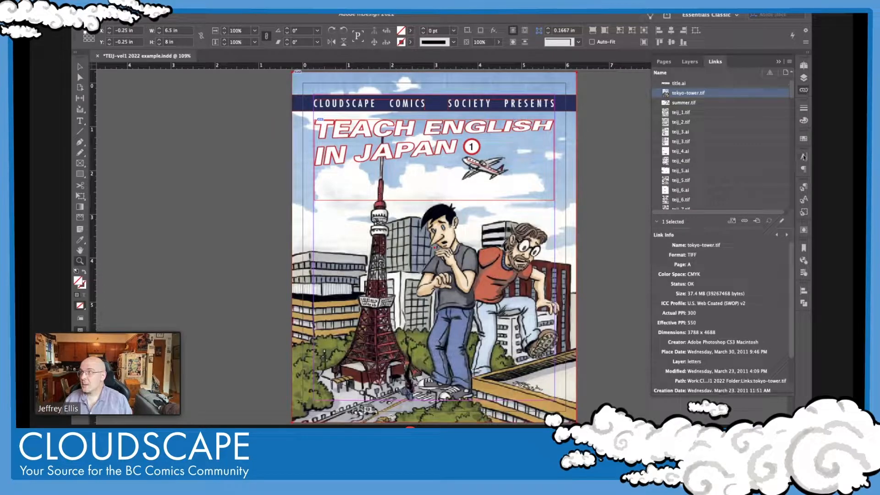
# Look through the Paragraph Styles, Character Styles and Object Styles panels.
pyautogui.click(804, 188)
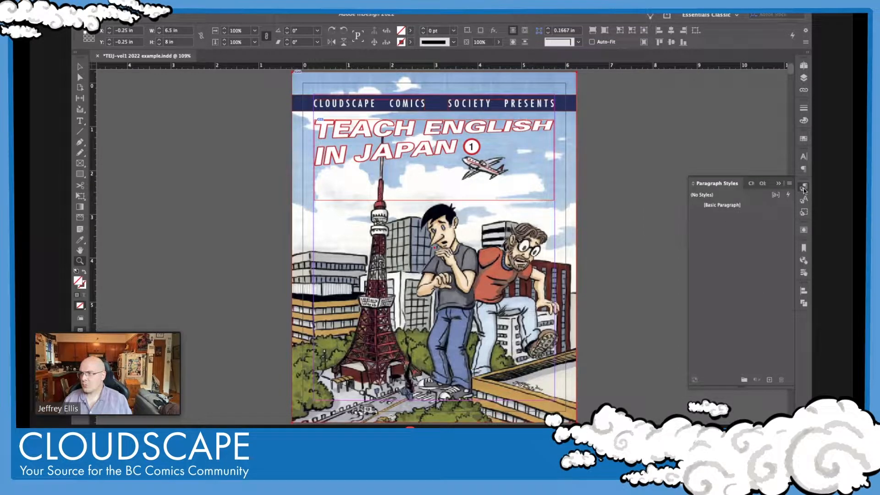
pyautogui.click(805, 201)
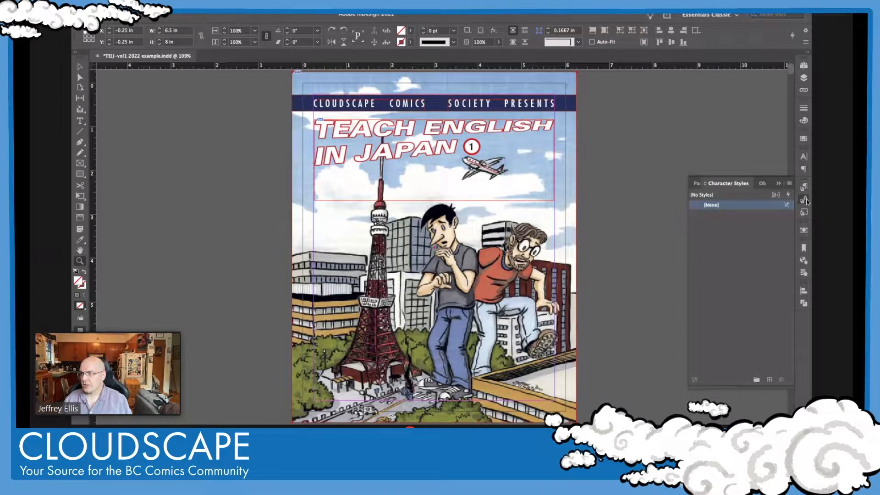
pyautogui.click(806, 213)
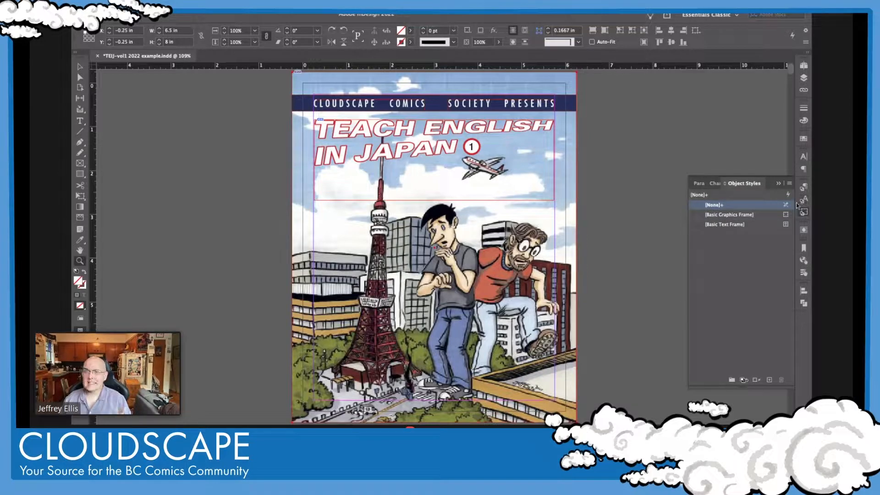
# Try the Essentials workspace, and switch back to the Essentials Classic workspace.
pyautogui.click(735, 16)
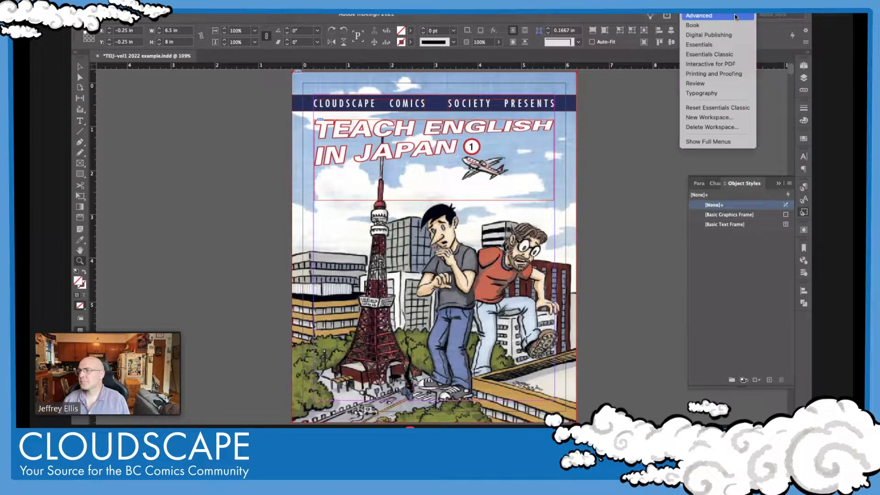
pyautogui.click(735, 46)
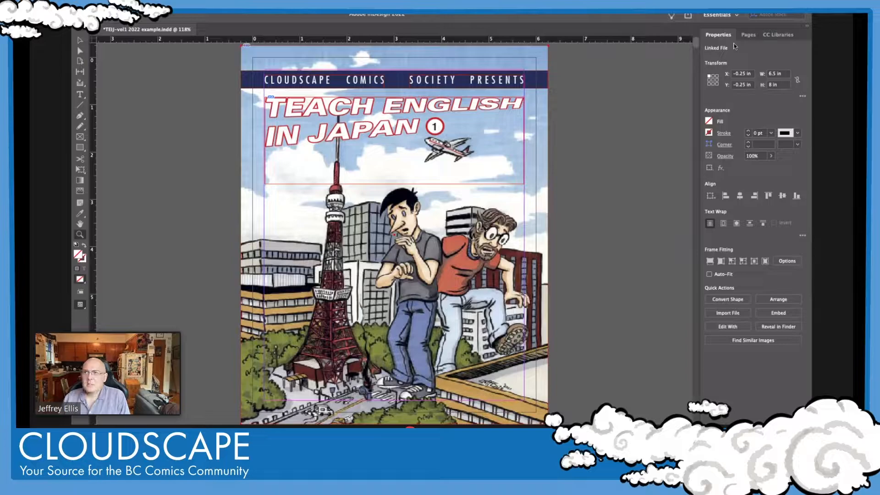
pyautogui.click(730, 16)
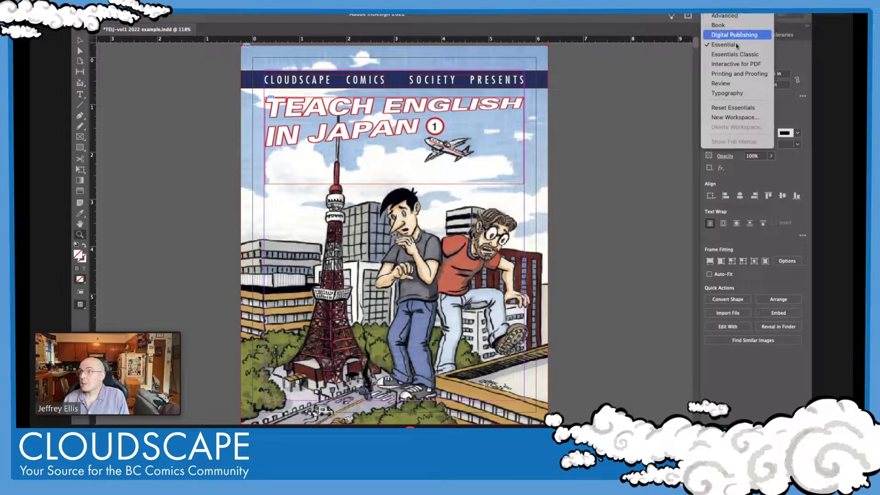
pyautogui.click(737, 55)
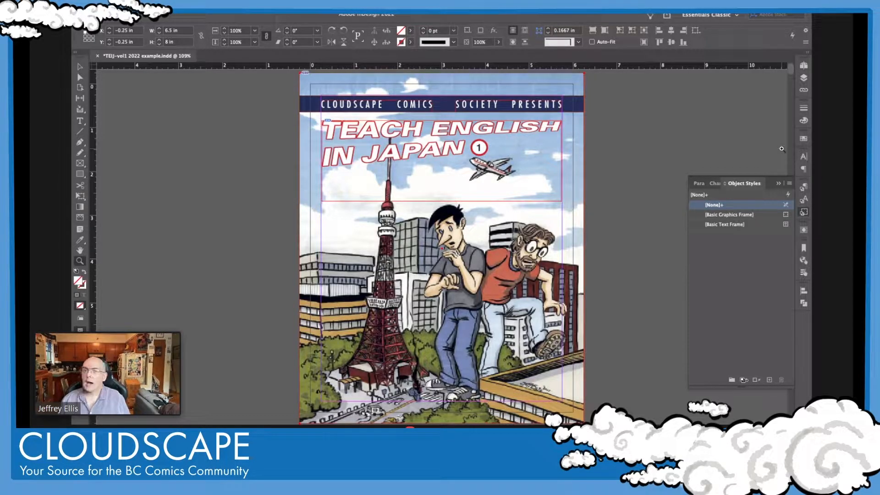
# Start creating a new document to bring up its setup options.
pyautogui.click(391, 136)
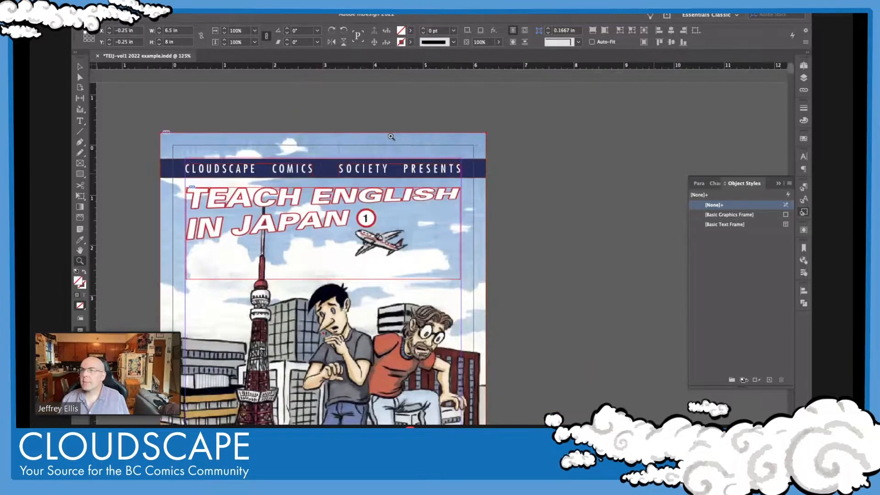
pyautogui.scroll(-4, 391, 137)
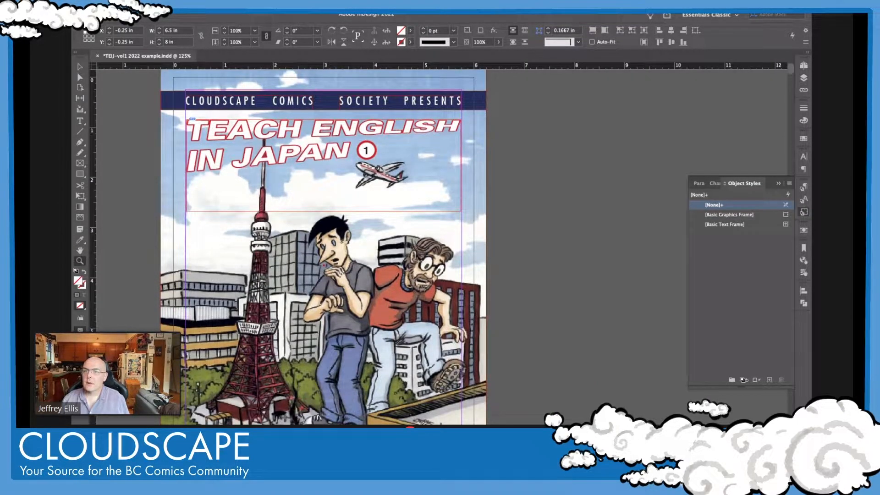
pyautogui.scroll(1, 323, 247)
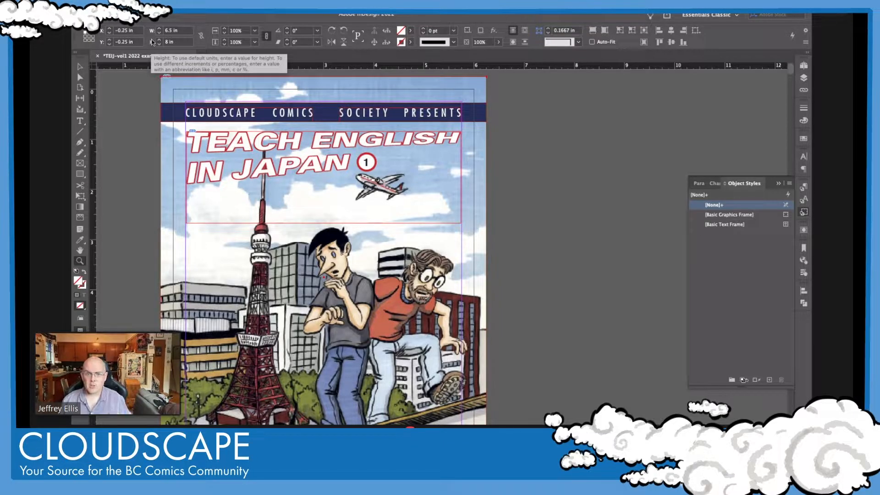
pyautogui.click(131, 5)
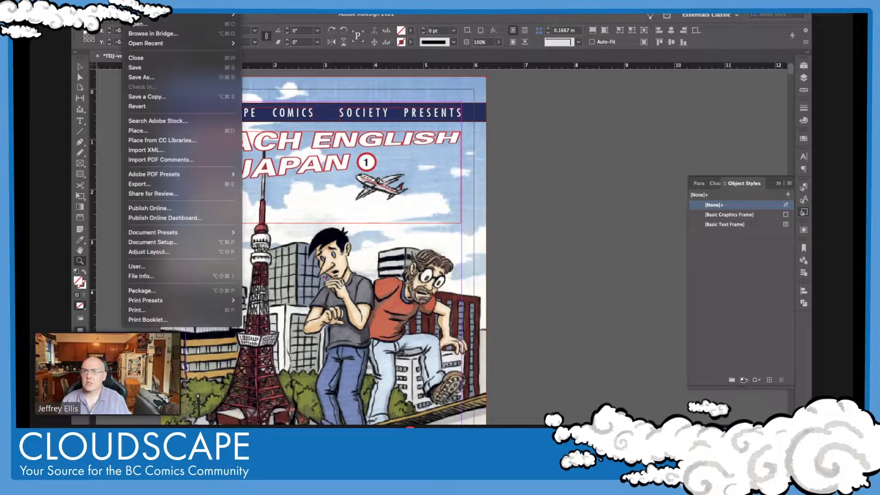
pyautogui.moveTo(211, 14)
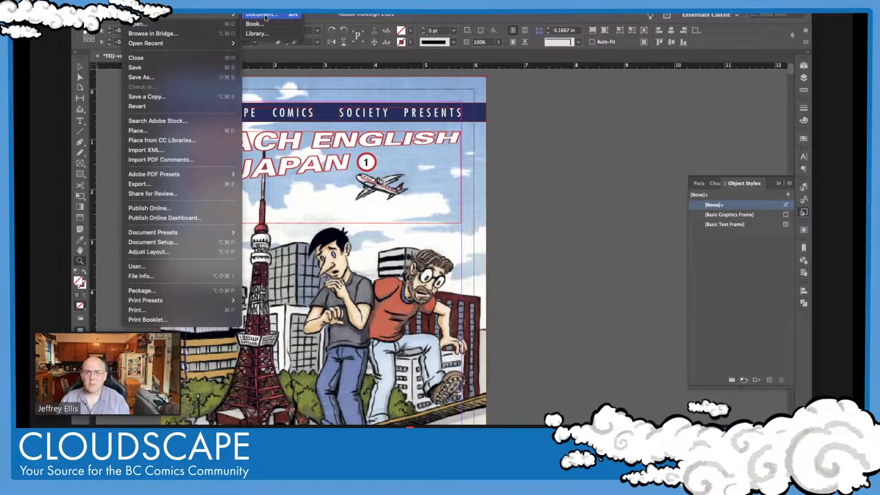
pyautogui.click(265, 15)
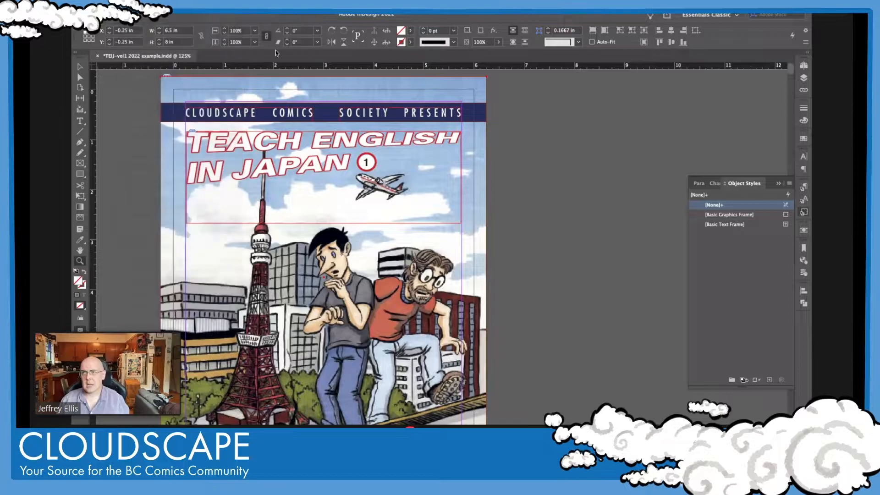
pyautogui.moveTo(379, 86); pyautogui.dragTo(334, 127)
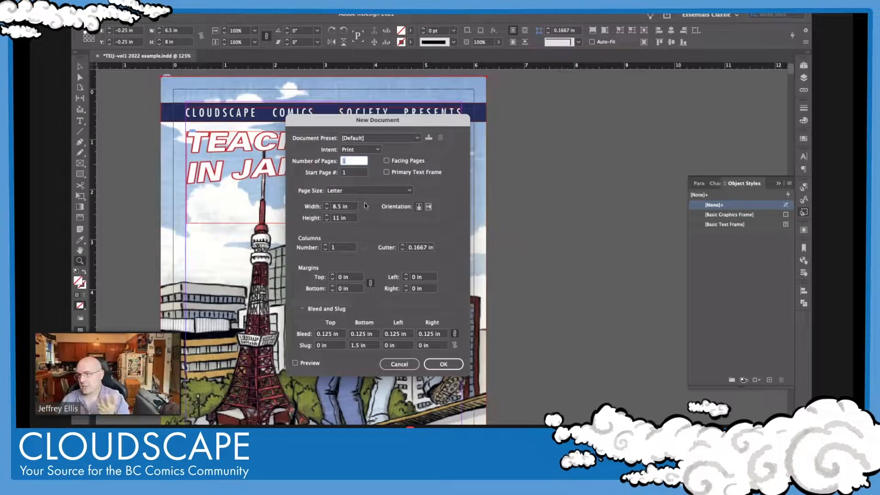
# Set the new document's intent to Print with facing pages, keeping one page and start page 1.
pyautogui.click(359, 148)
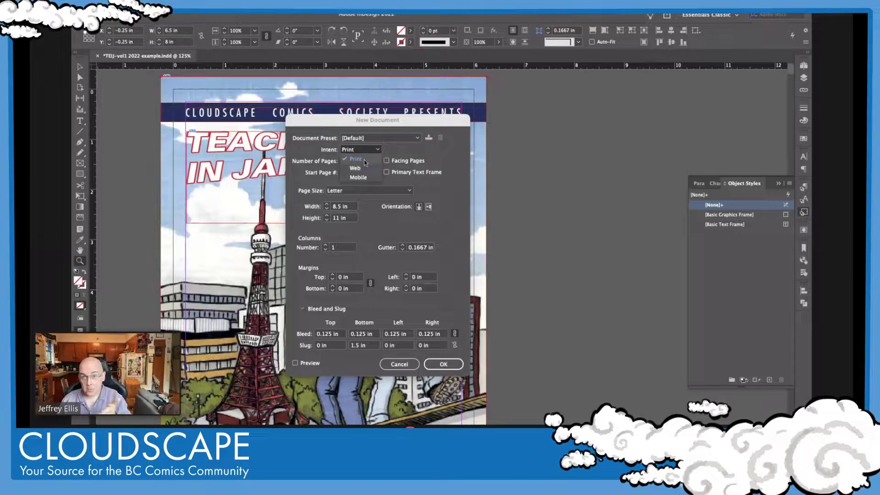
pyautogui.click(364, 162)
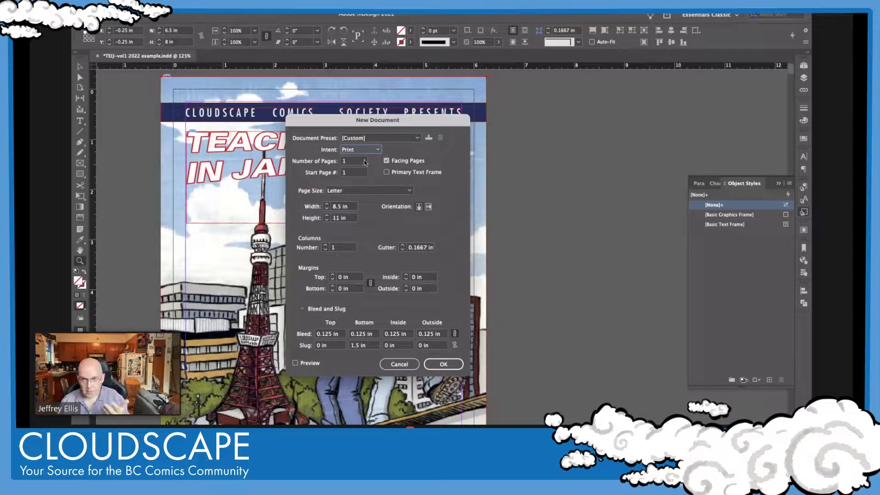
pyautogui.click(356, 163)
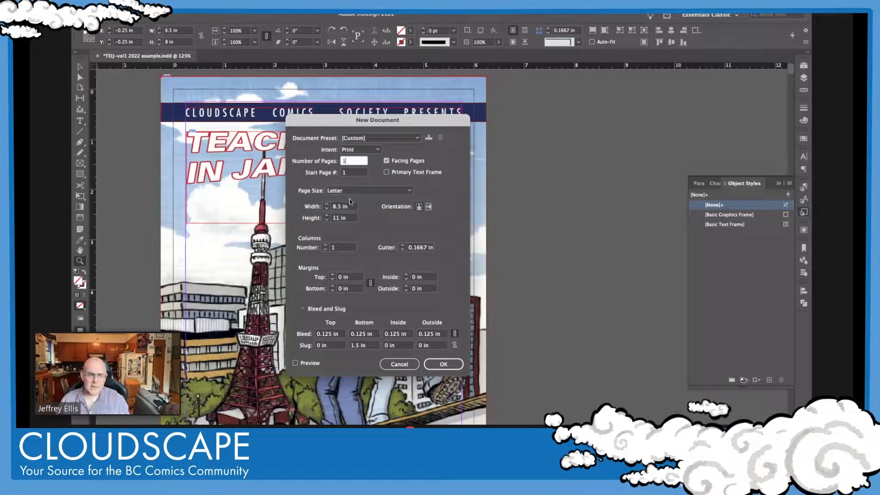
pyautogui.click(351, 173)
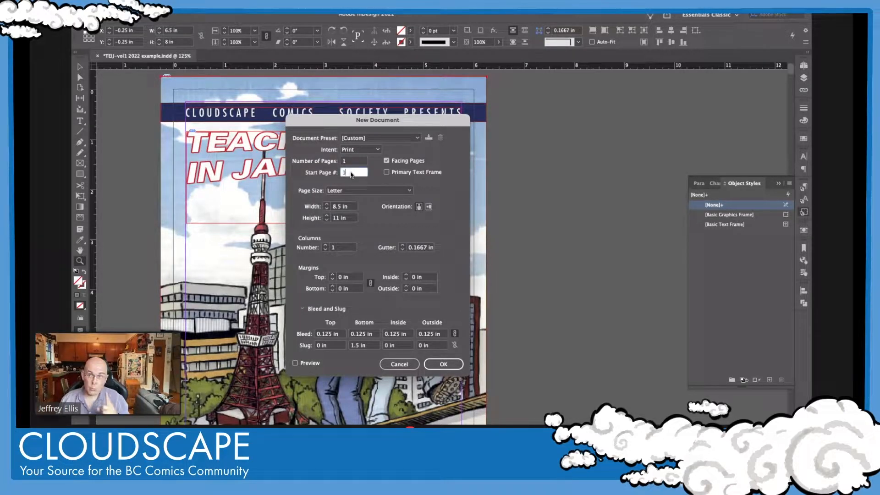
# Set the new document's page size to 6 in wide and 7.5 in high.
pyautogui.click(345, 207)
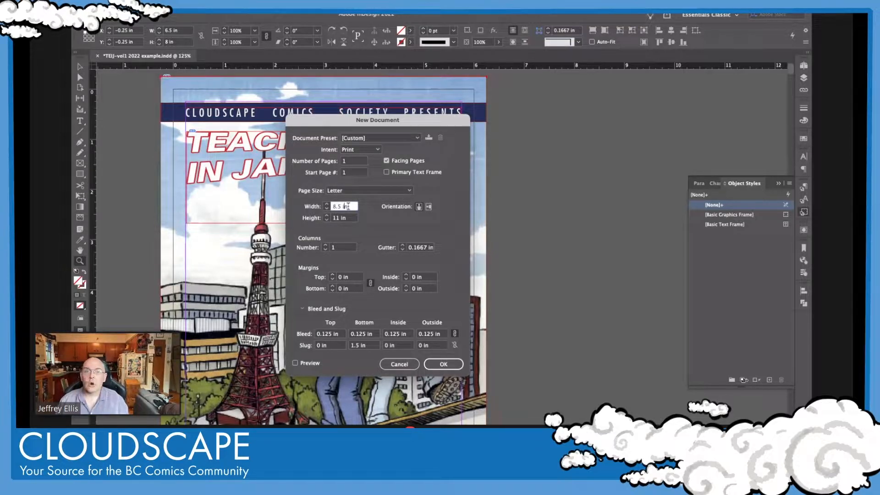
pyautogui.moveTo(347, 206); pyautogui.dragTo(303, 209)
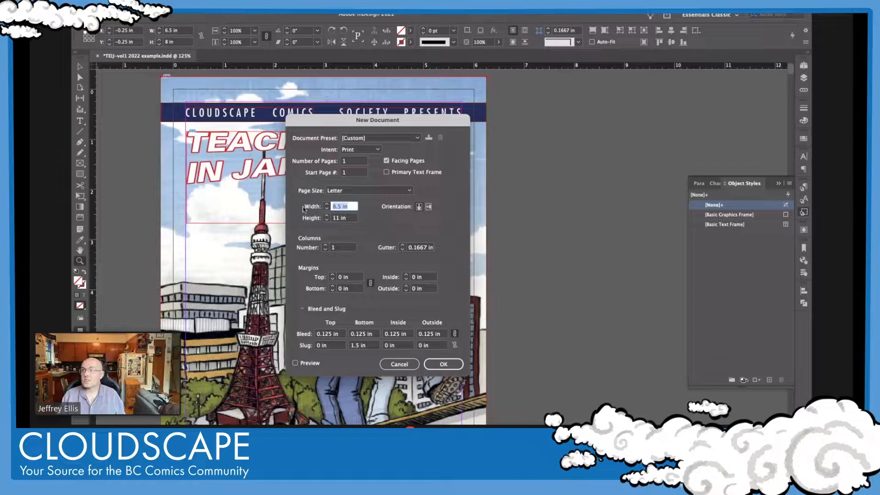
pyautogui.write('8')
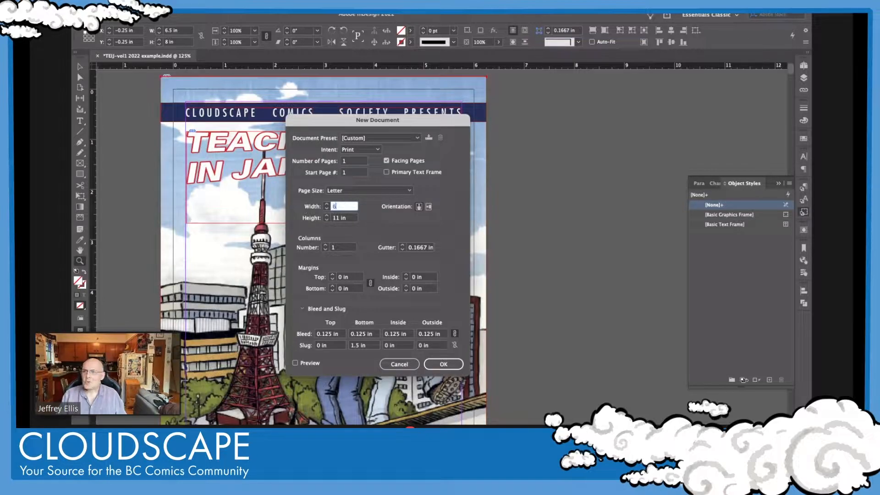
pyautogui.press('Tab')
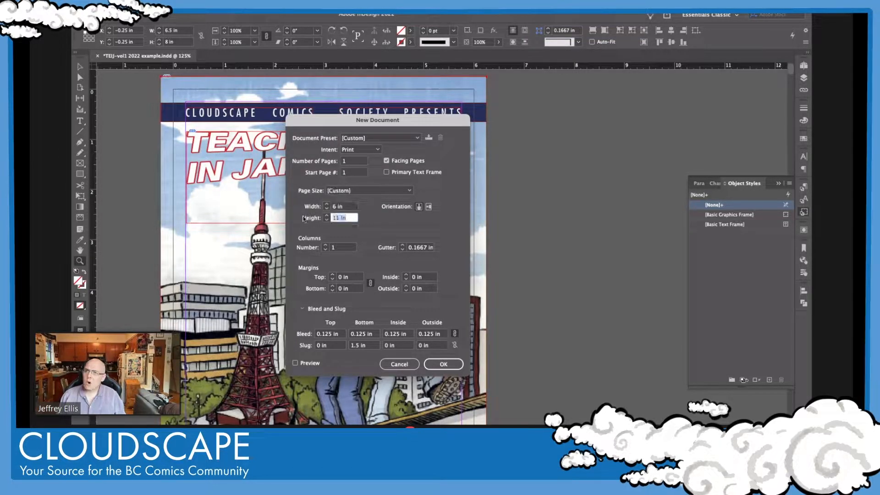
pyautogui.write('7')
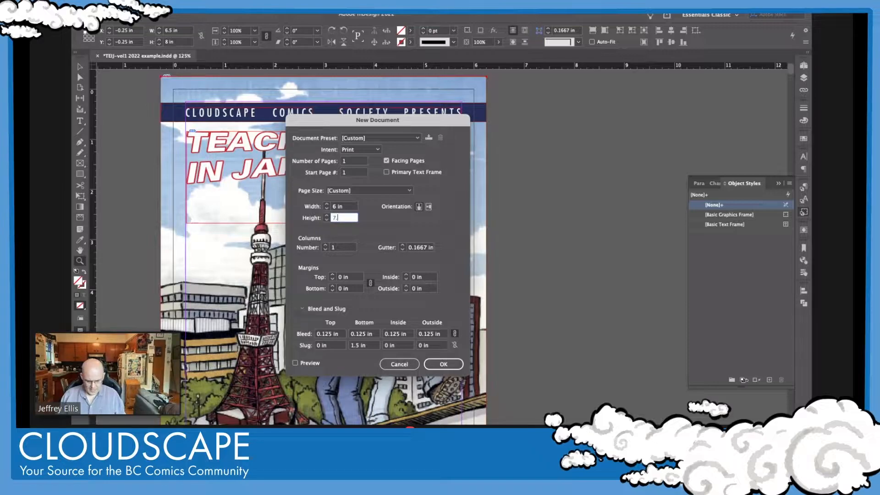
pyautogui.write('.5')
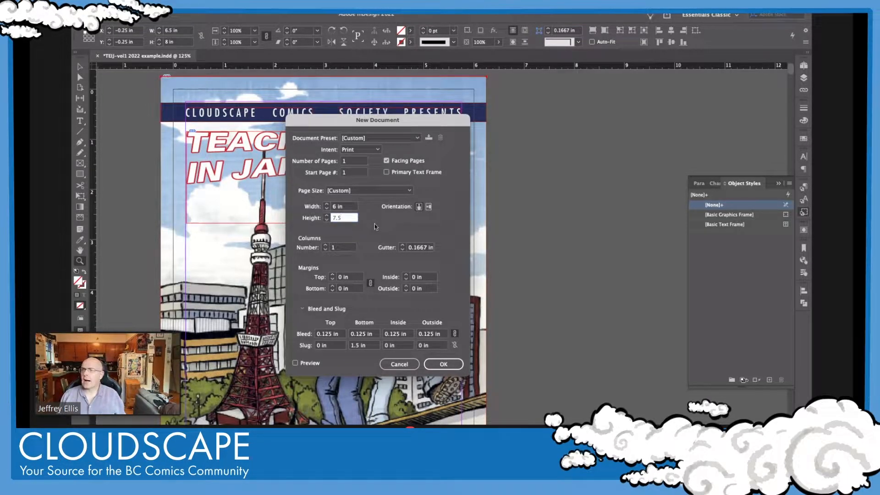
# Keep a single column and set all four linked margins of the new document to 0.25 in.
pyautogui.click(339, 251)
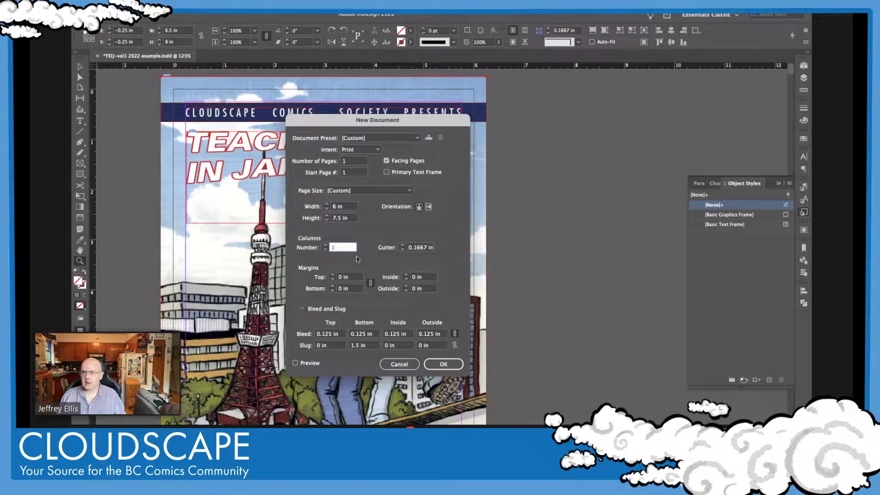
pyautogui.click(351, 277)
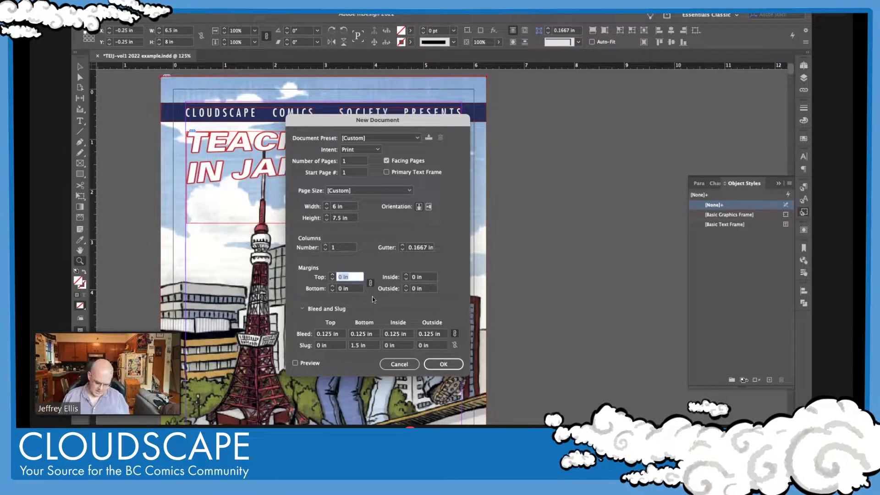
pyautogui.write('.25')
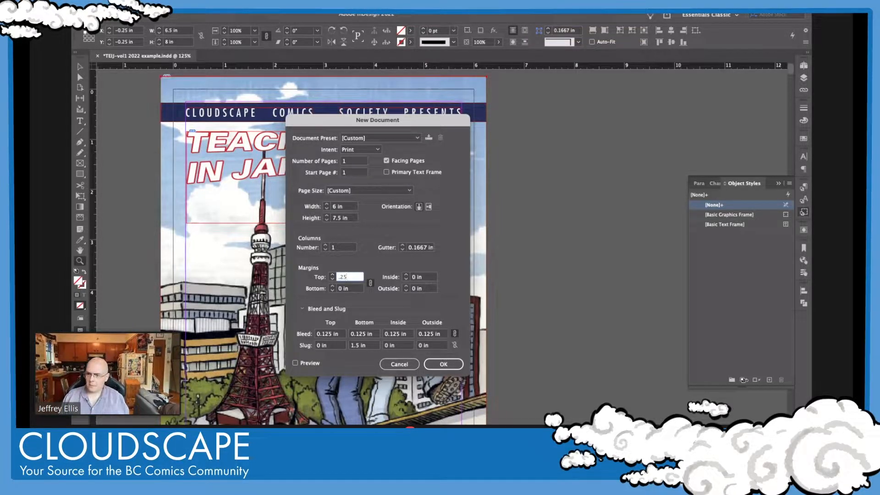
pyautogui.press('Tab')
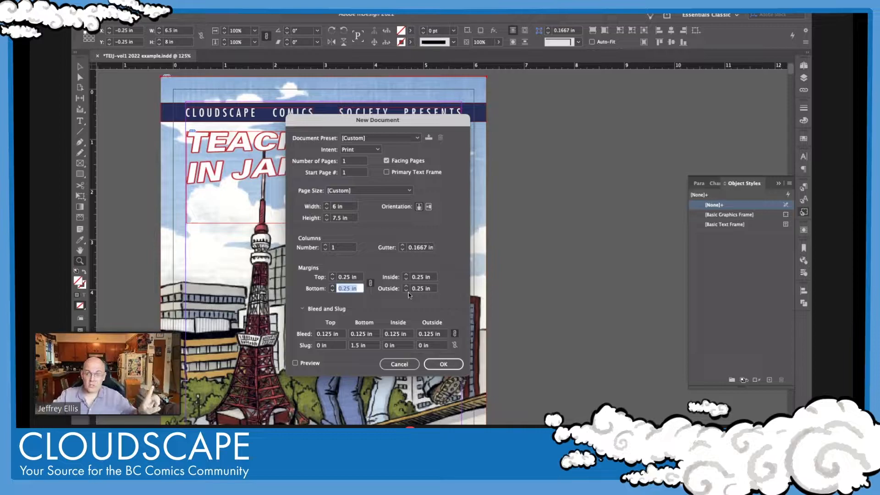
# Unlink the new document's margins and set only the bottom margin to 0.375 in.
pyautogui.click(371, 284)
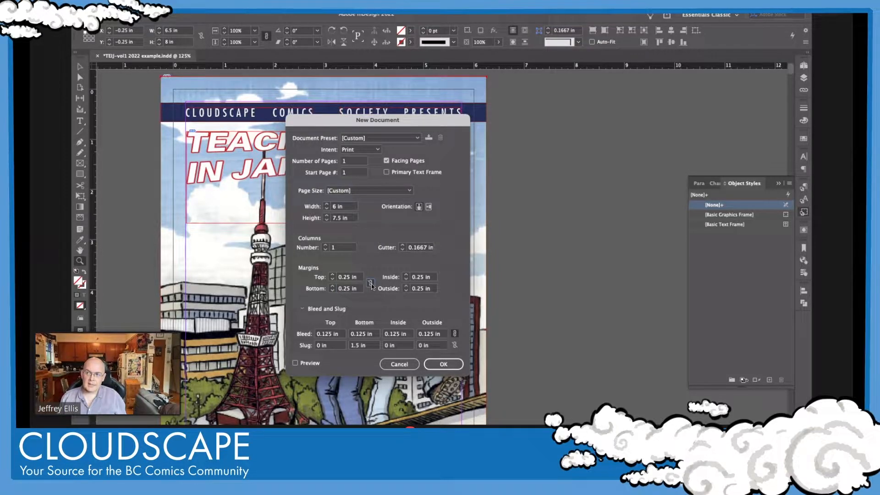
pyautogui.click(333, 286)
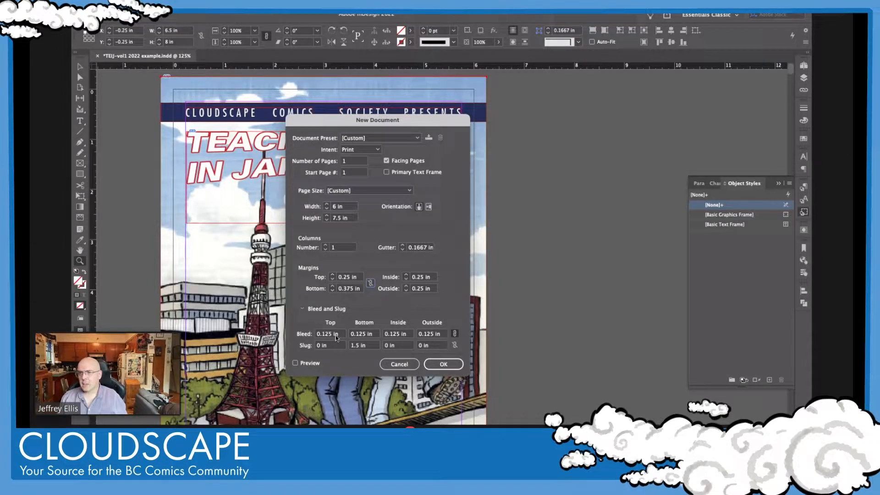
# Set all four linked bleeds to 0.25 in and create the document.
pyautogui.moveTo(338, 334); pyautogui.dragTo(315, 335)
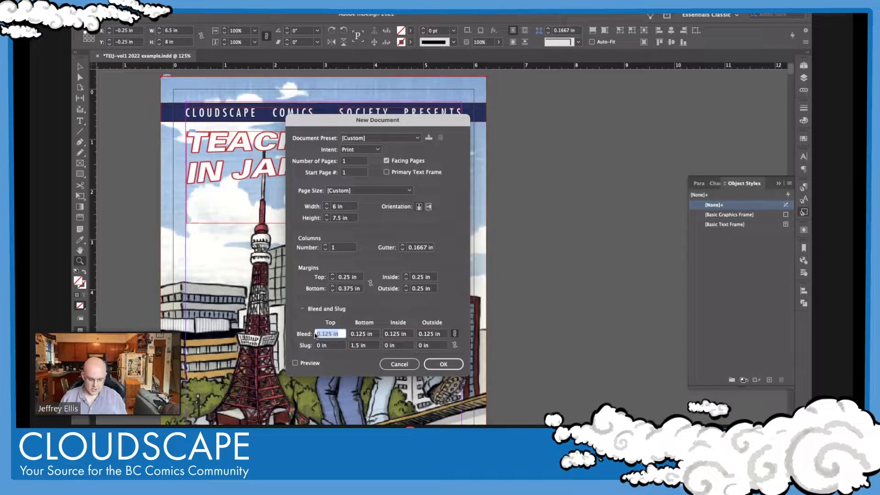
pyautogui.write('.25')
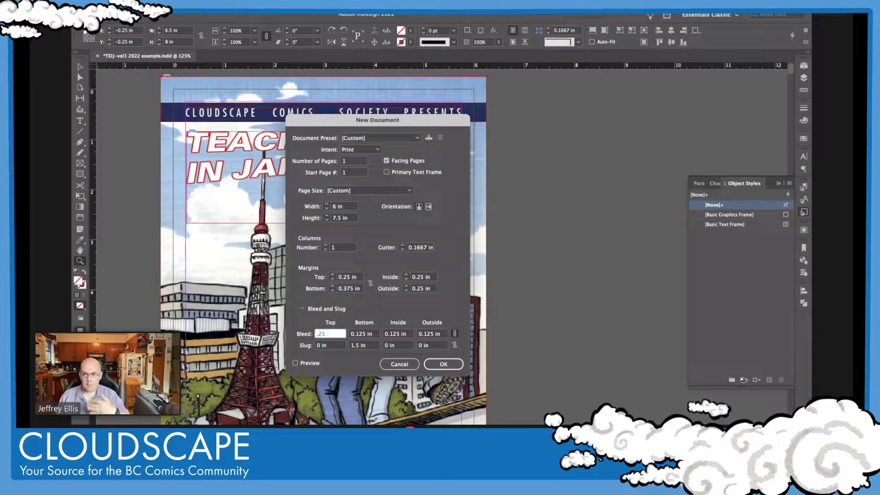
pyautogui.press('Tab')
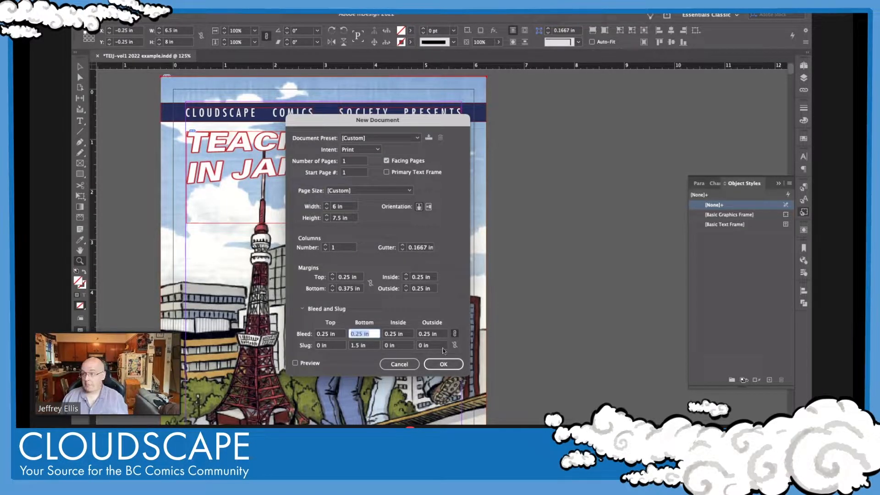
pyautogui.click(455, 365)
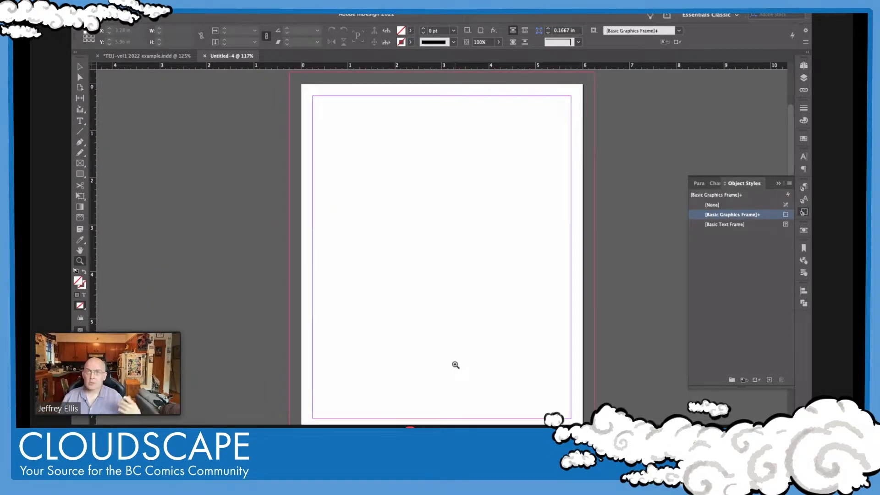
# Compare the new blank document with TEIJ-vol1 2022 example.indd, ending in the example with its page thumbnails shown.
pyautogui.click(167, 57)
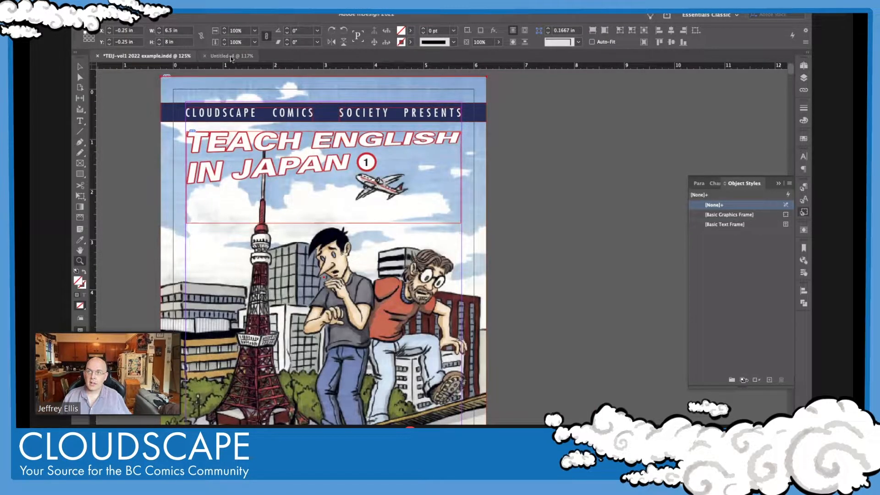
pyautogui.click(231, 57)
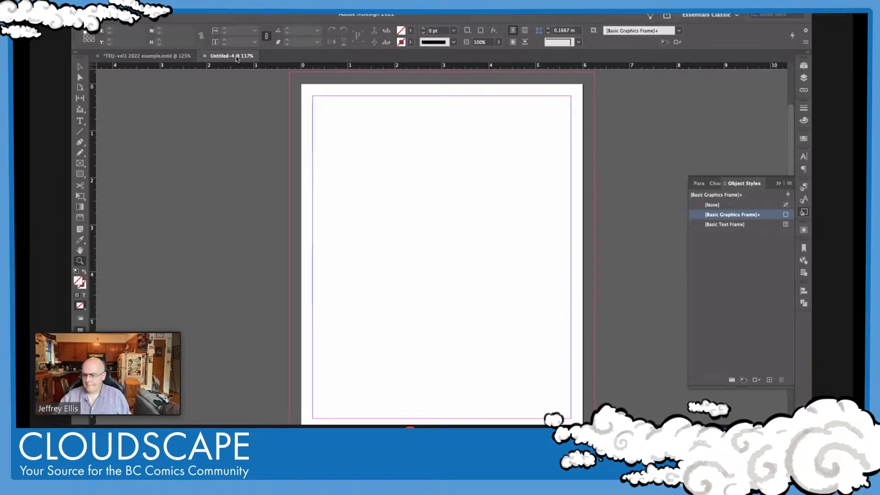
pyautogui.click(147, 55)
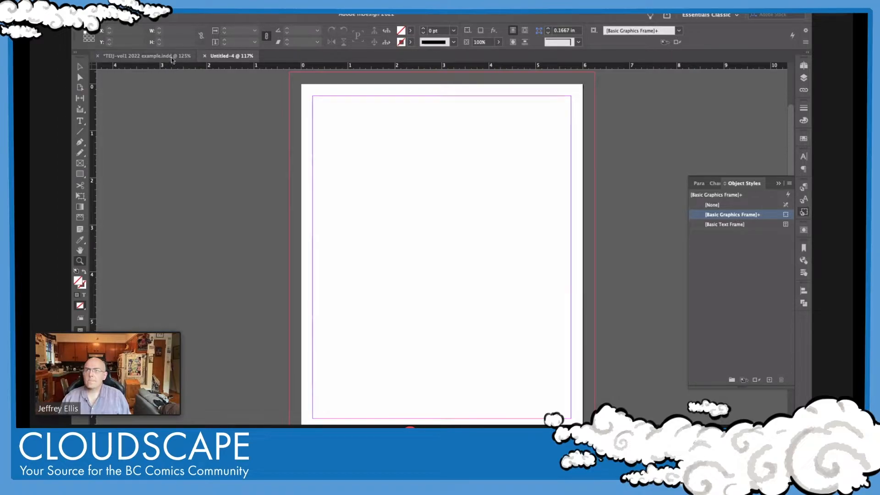
pyautogui.click(802, 77)
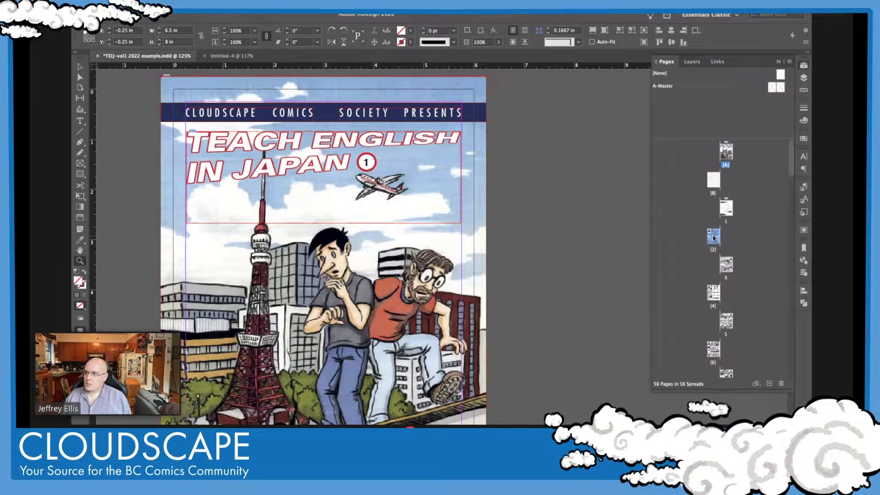
# Examine pages 2, 15 and 49 of the example comic, viewing page 49 in full at 100% zoom.
pyautogui.doubleClick(713, 238)
pyautogui.scroll(-5, 729, 239)
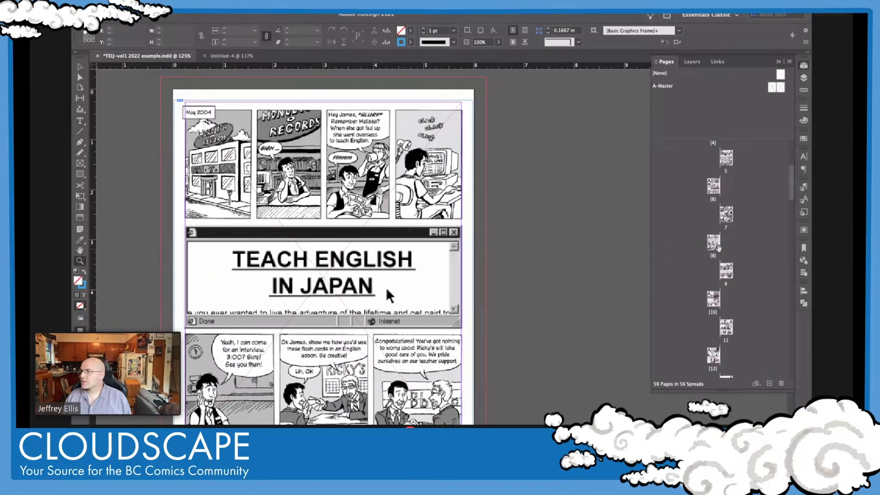
pyautogui.click(727, 242)
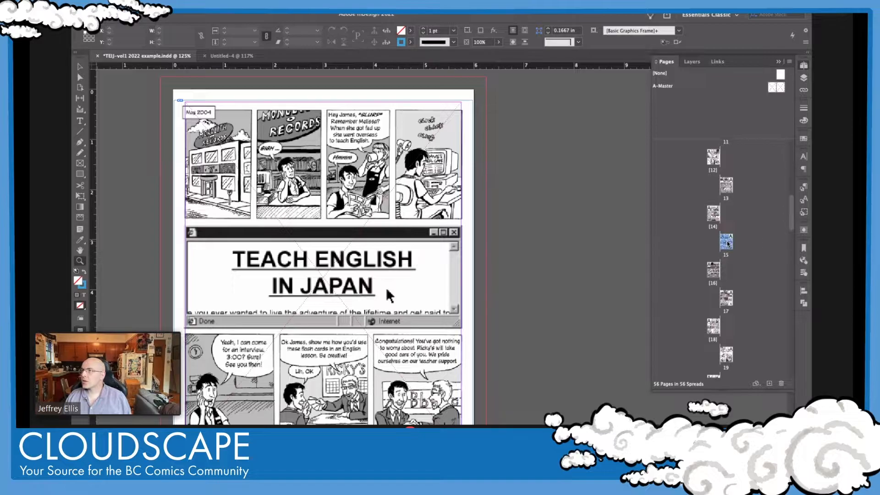
pyautogui.doubleClick(727, 242)
pyautogui.scroll(-10, 728, 261)
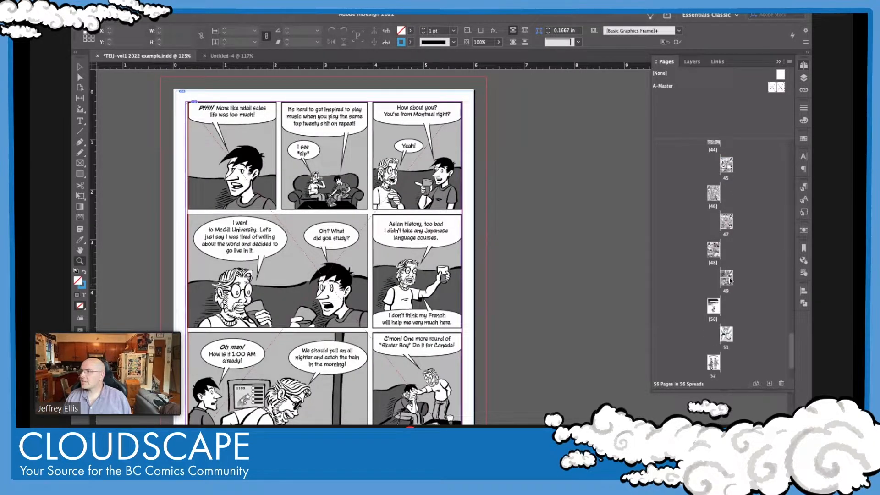
pyautogui.doubleClick(730, 280)
pyautogui.scroll(-3, 447, 241)
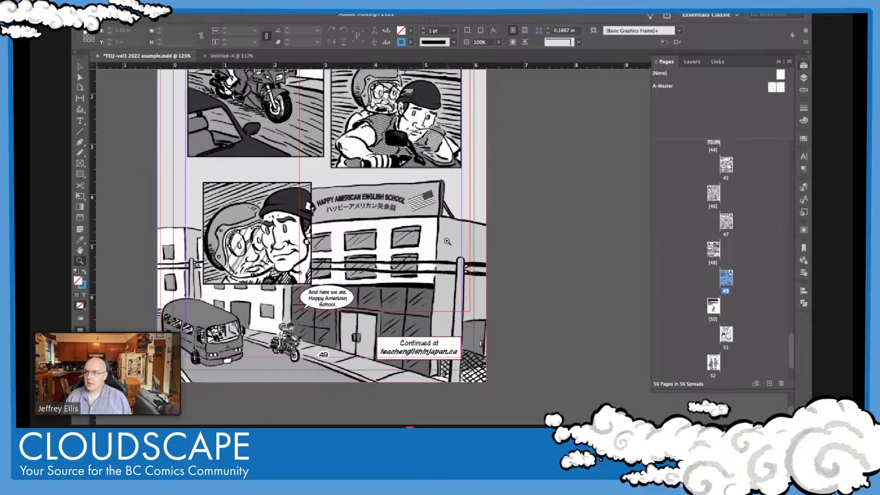
pyautogui.scroll(3, 447, 242)
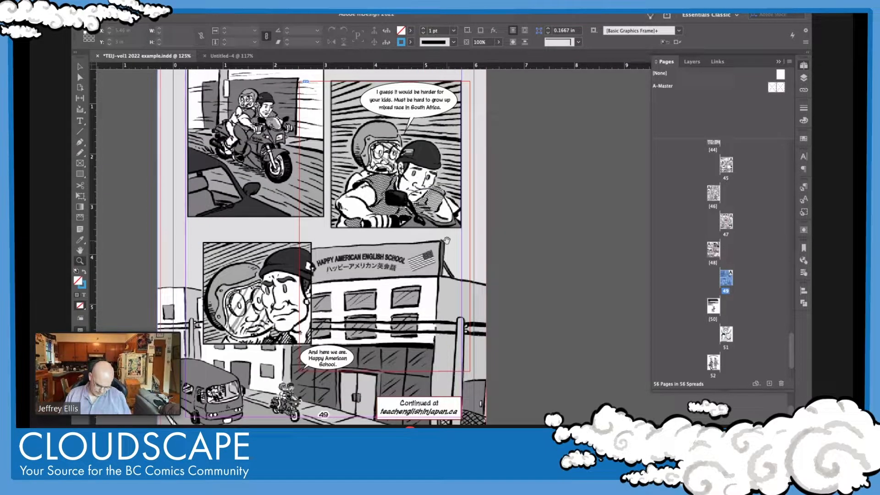
pyautogui.hotkey('ctrl', '-')
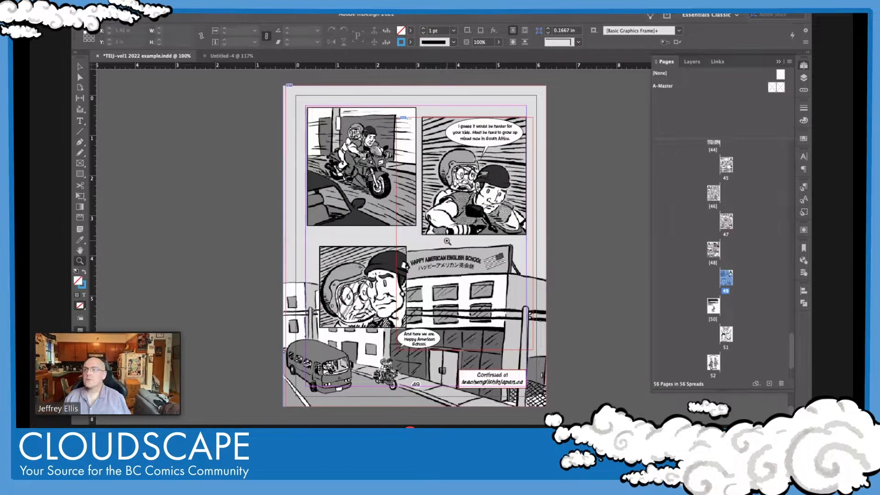
pyautogui.scroll(3, 447, 242)
pyautogui.scroll(-4, 447, 242)
pyautogui.scroll(1, 448, 242)
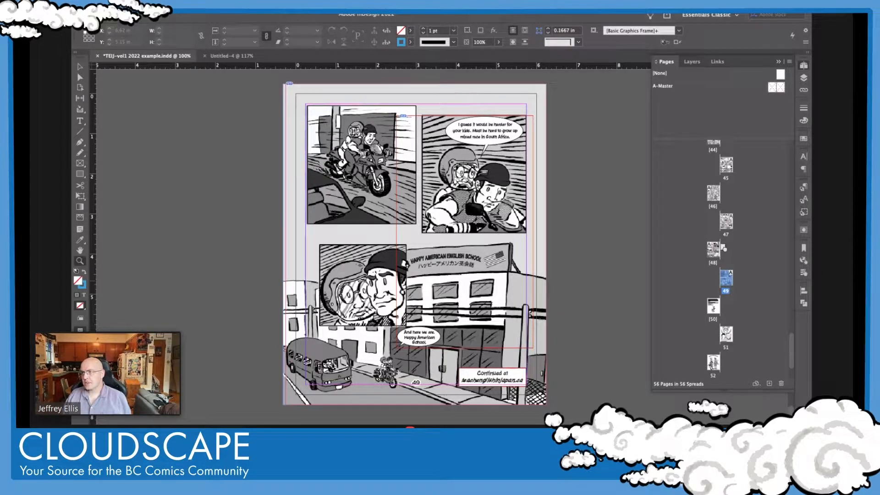
# Join pages 48 and 49 side by side as one spread and view where their artwork meets.
pyautogui.moveTo(723, 248); pyautogui.dragTo(718, 250)
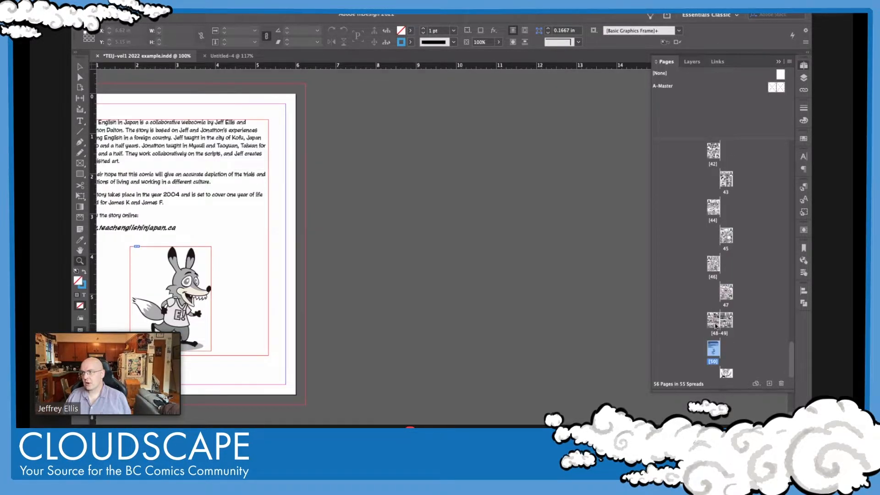
pyautogui.doubleClick(716, 326)
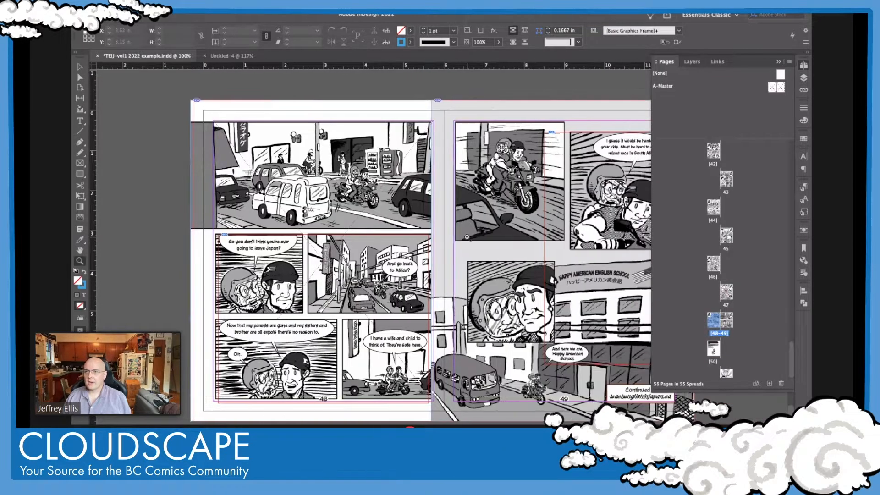
pyautogui.hscroll(5, 467, 237)
pyautogui.scroll(-4, 466, 237)
pyautogui.scroll(4, 467, 237)
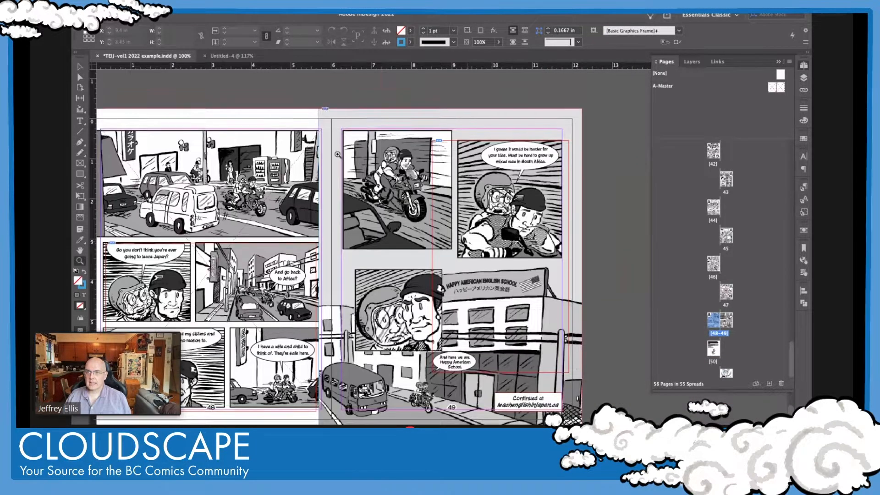
# Bring page 48's full-page artwork to the front of the spread, followed by page 49's artwork in front of it.
pyautogui.click(385, 266)
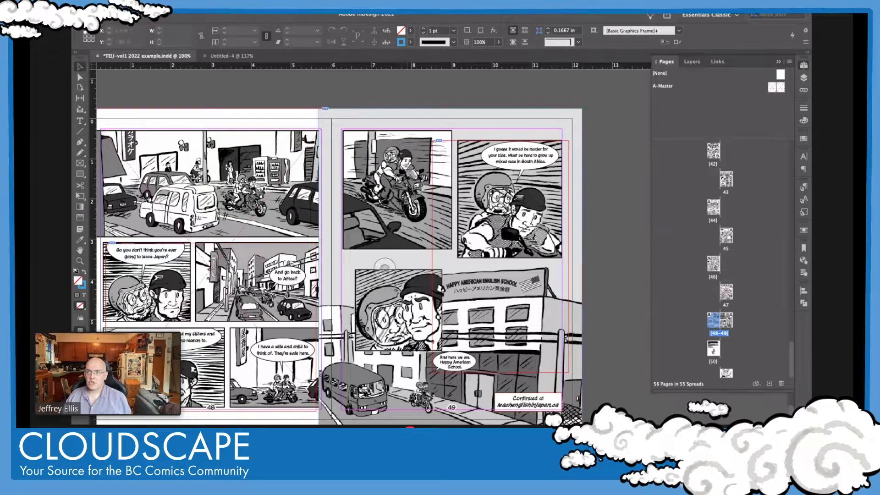
pyautogui.click(450, 269)
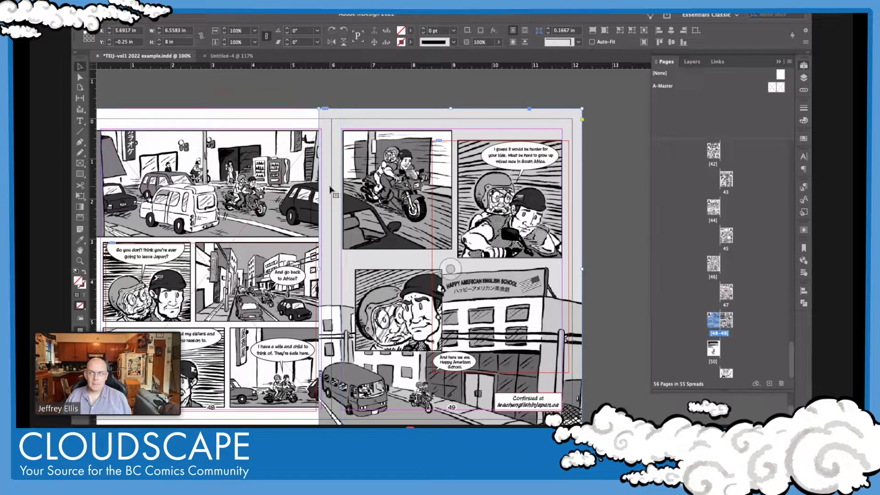
pyautogui.click(291, 228)
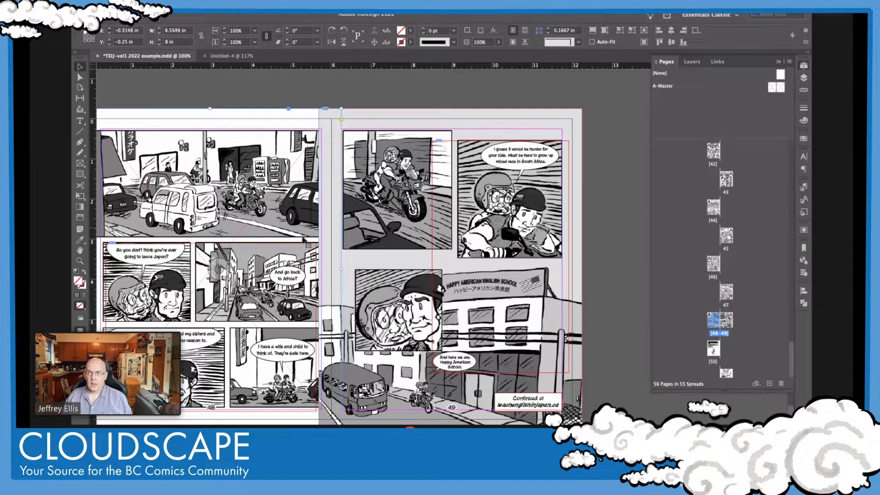
pyautogui.press('shift+super+bracketright')
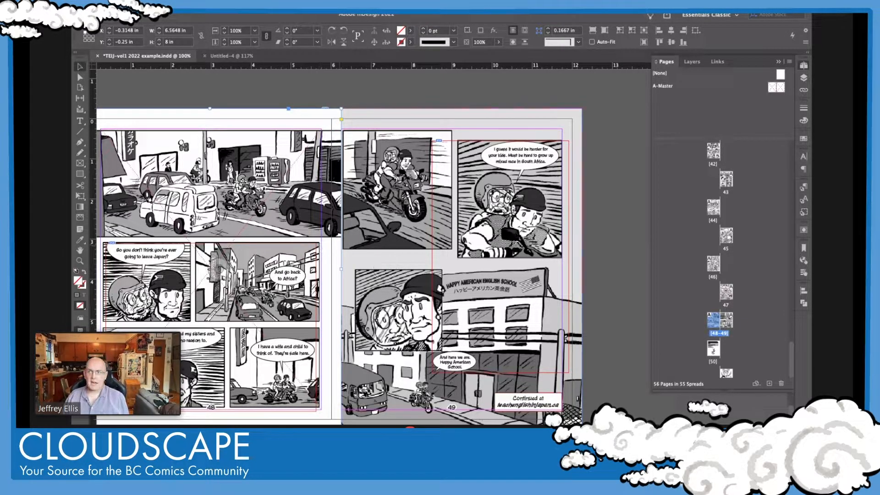
pyautogui.click(383, 153)
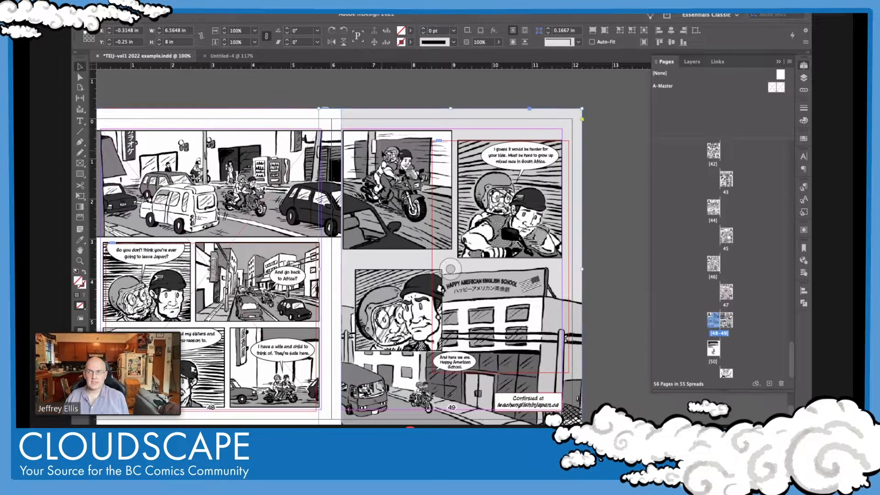
pyautogui.press('super+shift+bracketright')
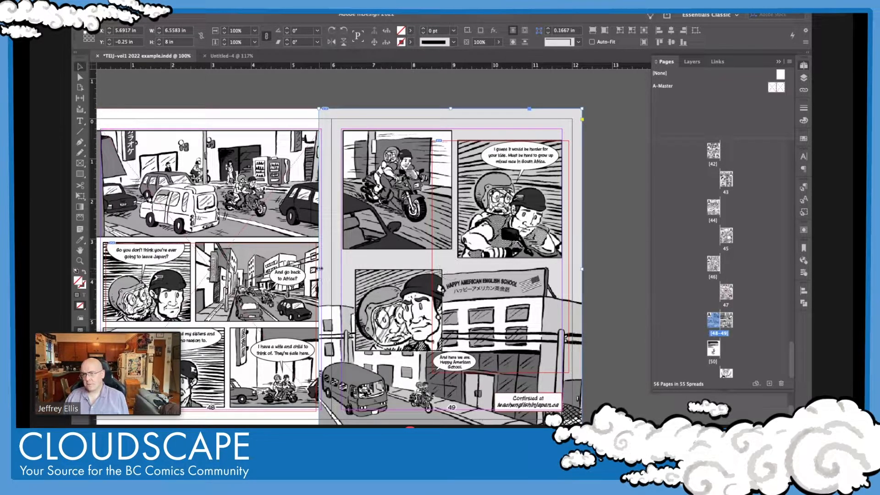
# Trim page 49's background frame to the spine at X 6 in, 6.25 in wide, and undo the trim.
pyautogui.moveTo(320, 271); pyautogui.dragTo(333, 270)
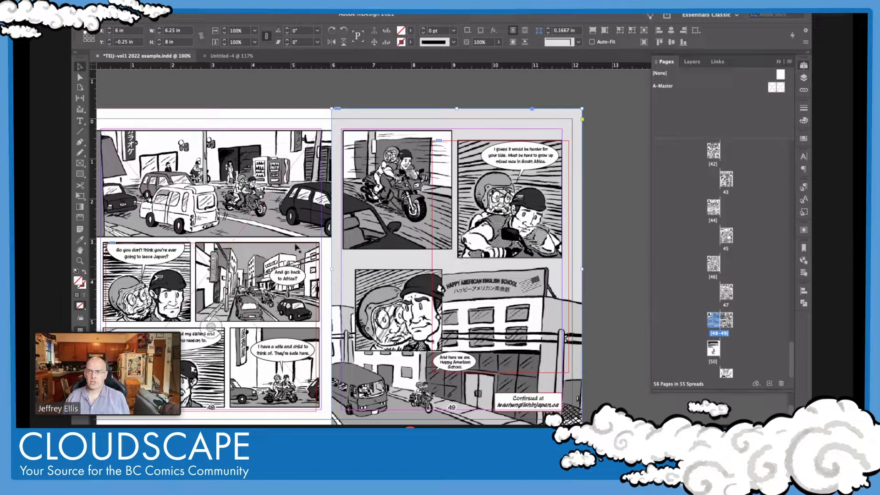
pyautogui.click(312, 261)
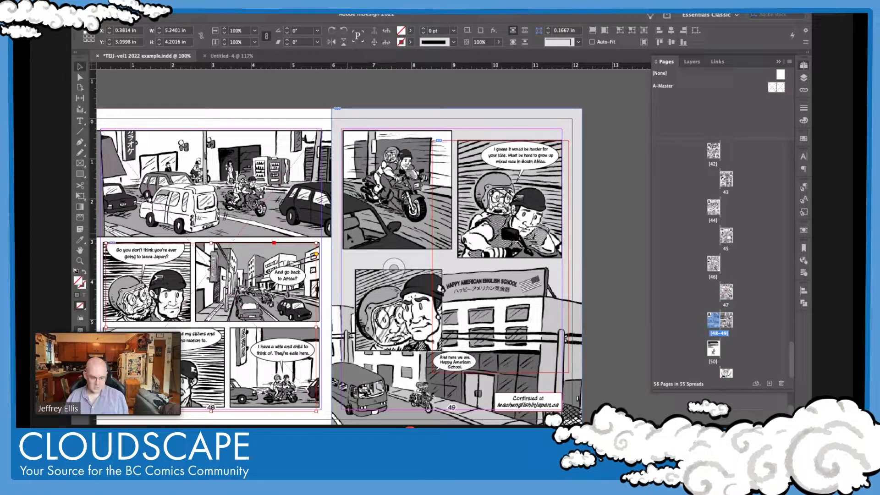
pyautogui.click(450, 269)
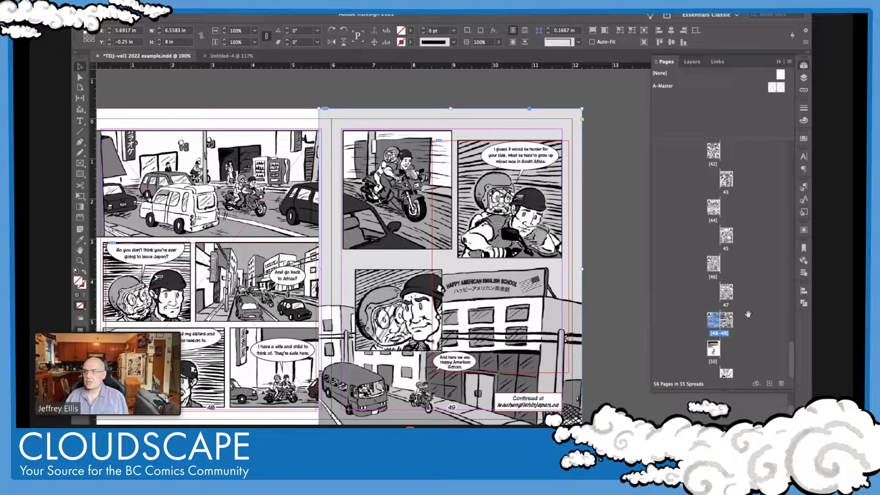
# Separate page 49 from page 48 into its own single-page spread and open page 49.
pyautogui.click(728, 322)
pyautogui.moveTo(728, 321); pyautogui.dragTo(738, 322)
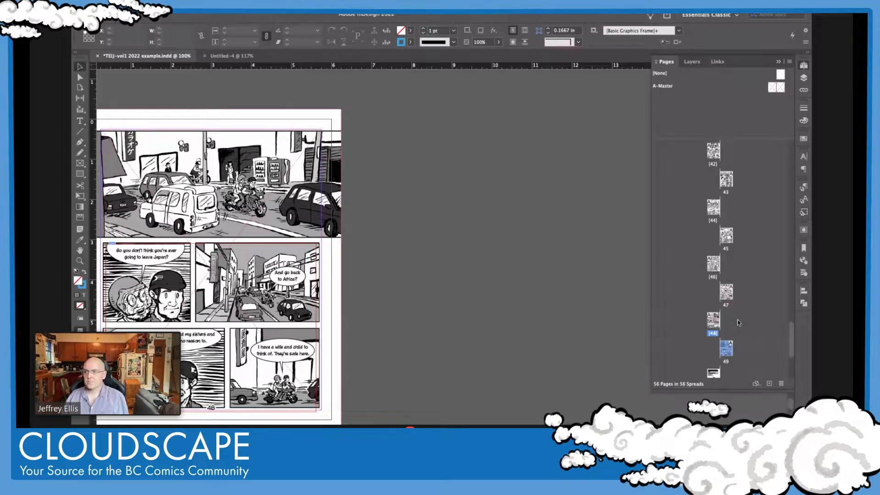
pyautogui.doubleClick(725, 349)
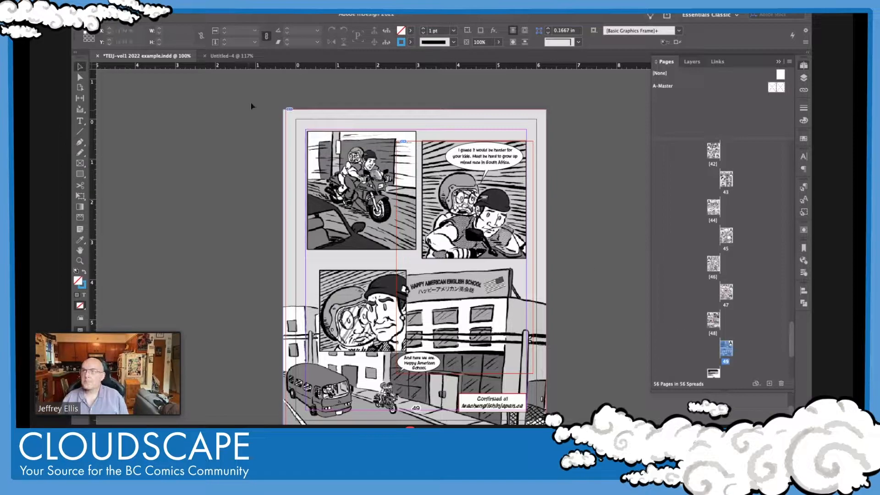
# Switch to the new blank document and open its A-Parent spread for editing.
pyautogui.click(234, 56)
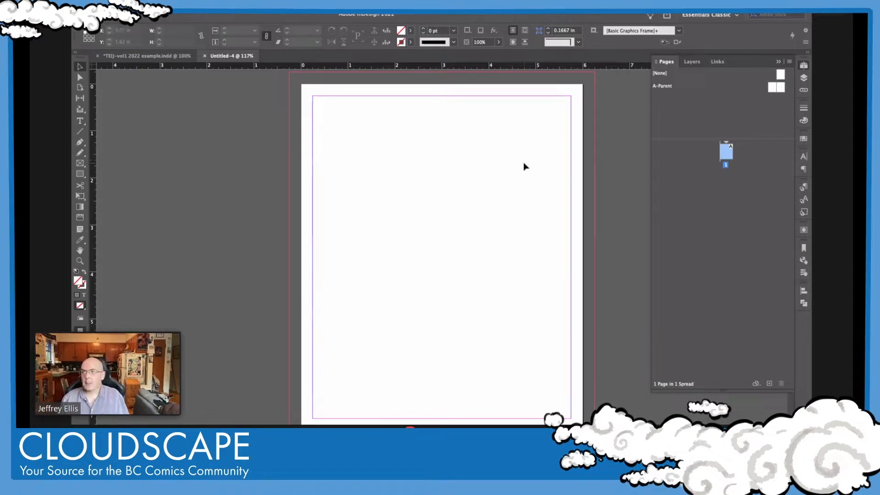
pyautogui.hscroll(-1, 526, 167)
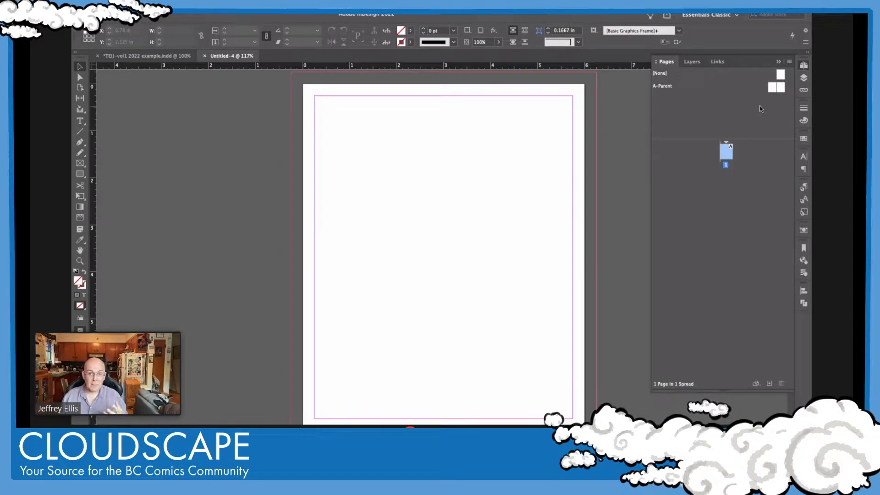
pyautogui.click(770, 88)
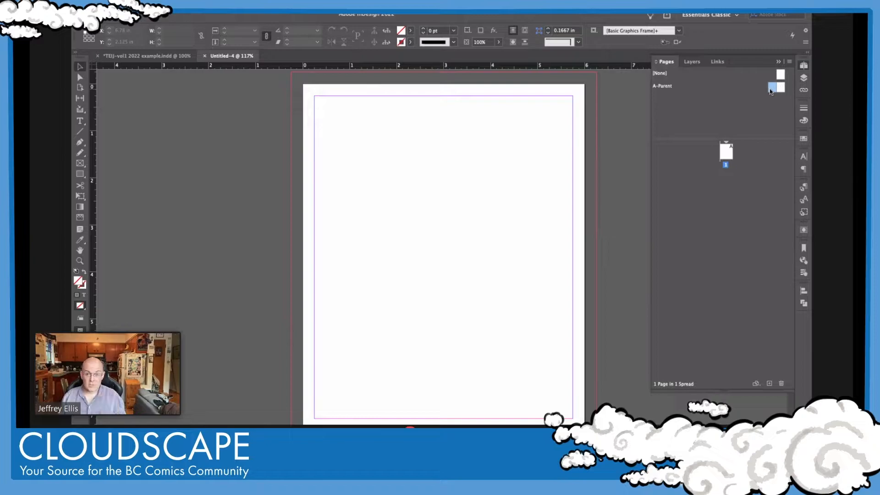
pyautogui.doubleClick(769, 89)
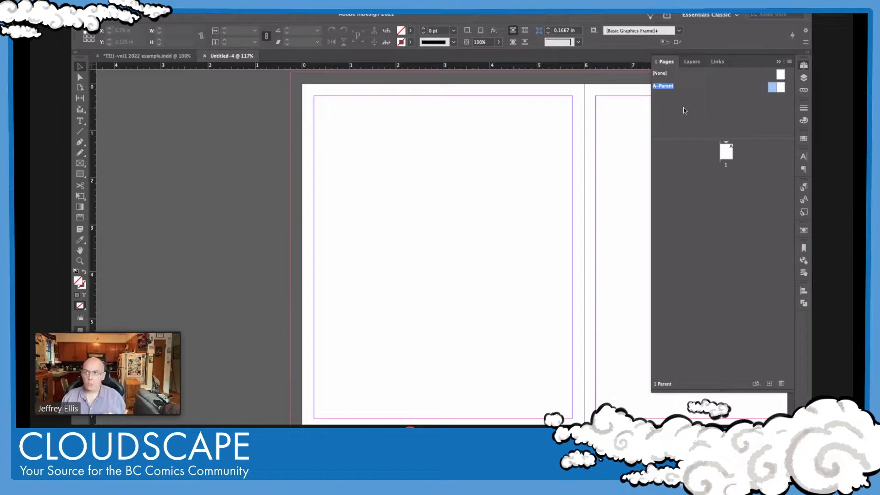
# Draw a text frame filling the margin area on each page of the A-Parent spread, each 5.5 in wide and 6.875 in high.
pyautogui.hscroll(3, 557, 152)
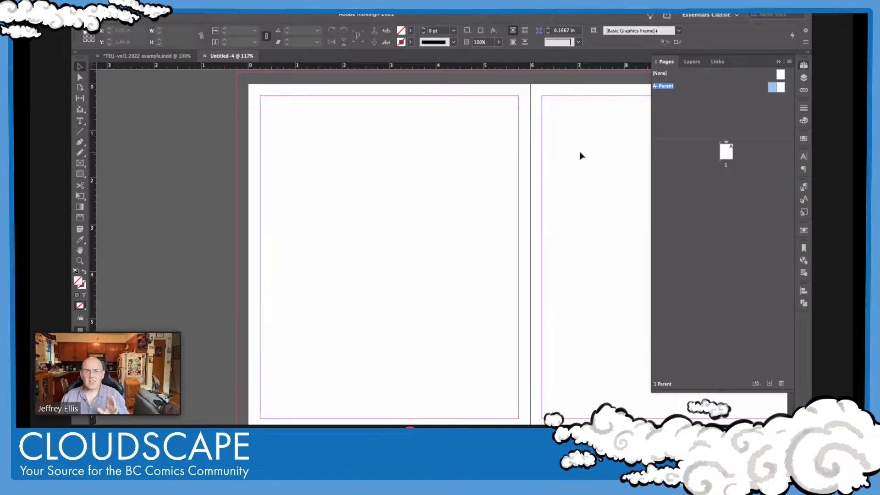
pyautogui.hscroll(-3, 580, 156)
pyautogui.hscroll(5, 580, 156)
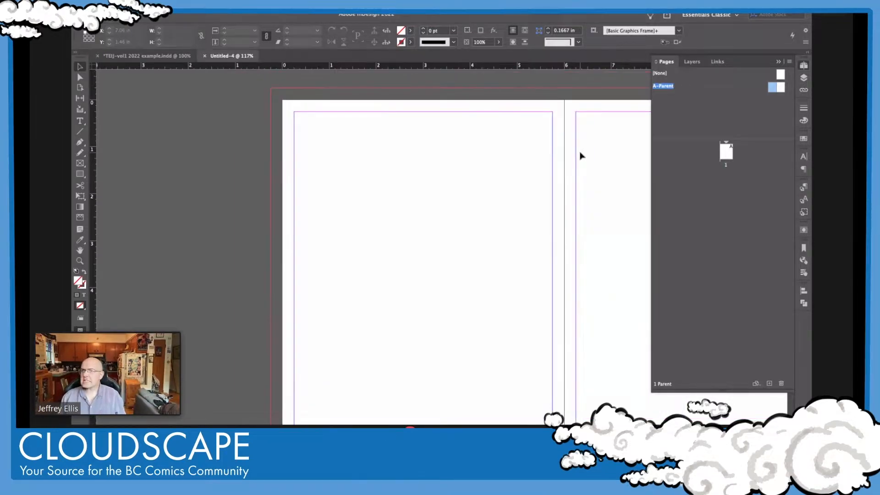
pyautogui.hscroll(1, 580, 156)
pyautogui.scroll(1, 580, 156)
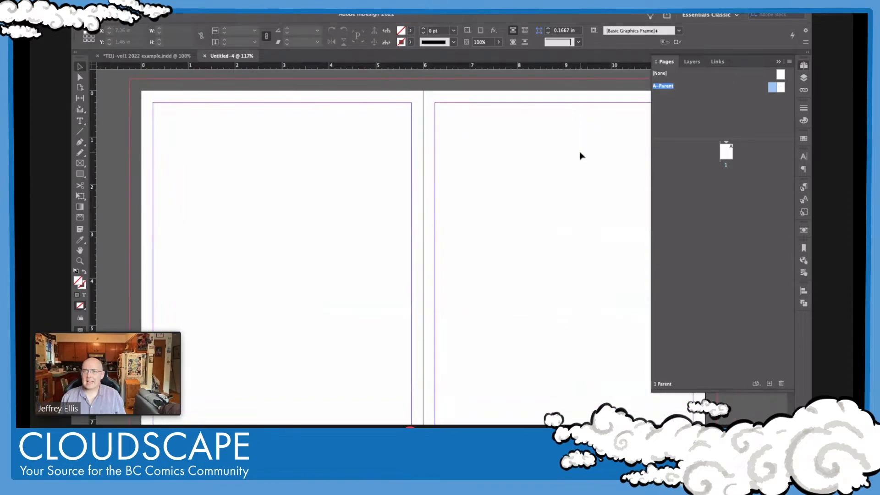
pyautogui.scroll(-1, 579, 156)
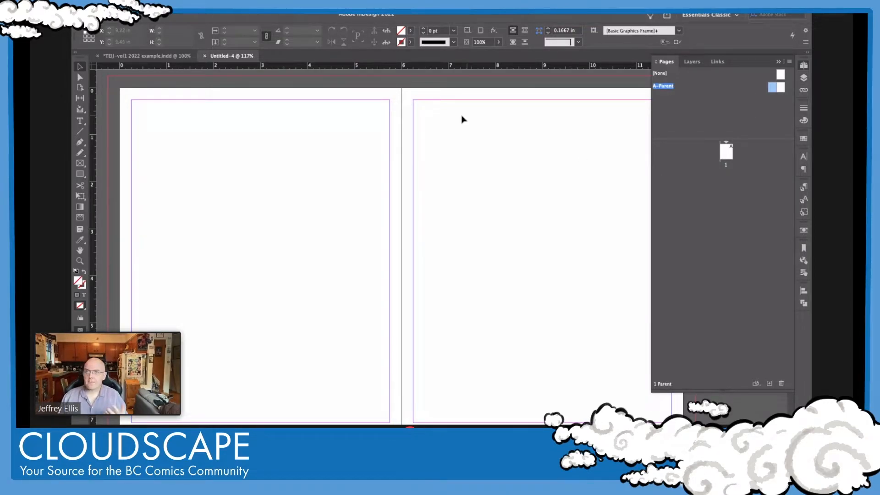
pyautogui.click(80, 120)
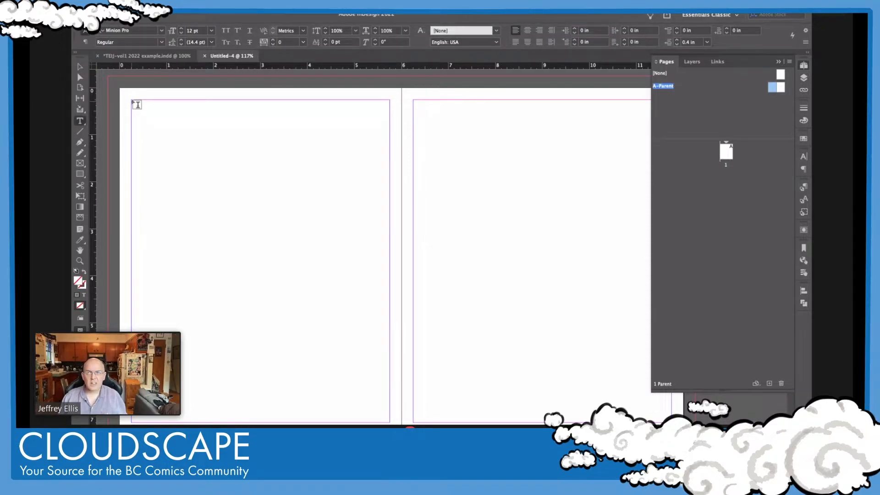
pyautogui.moveTo(136, 106); pyautogui.dragTo(389, 422)
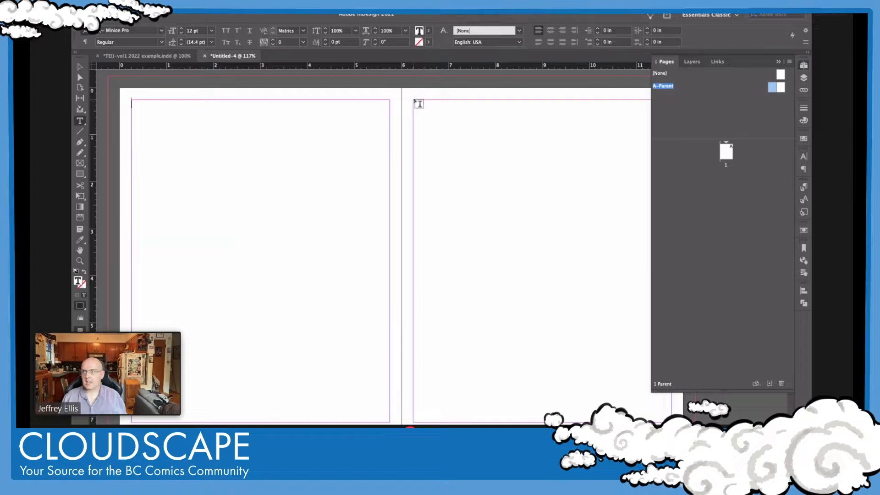
pyautogui.moveTo(414, 101); pyautogui.dragTo(666, 422)
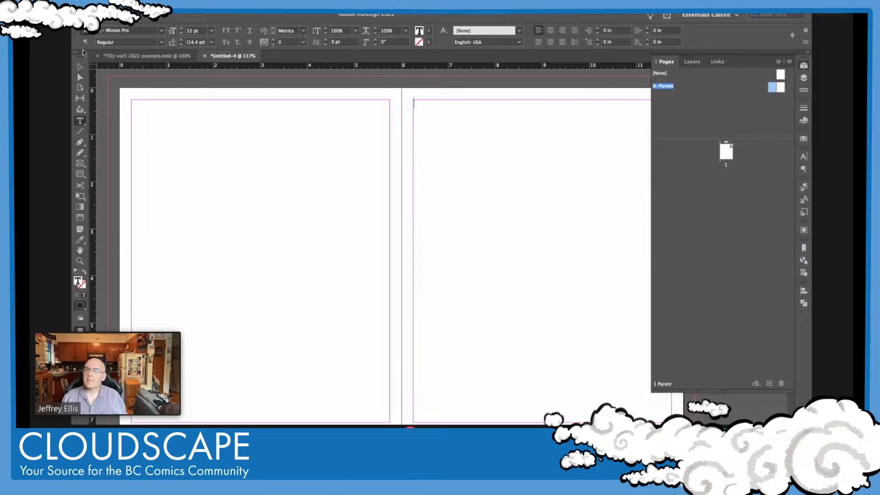
# Thread the left parent page's text frame to the right page's frame so text flows from one into the other.
pyautogui.click(80, 66)
pyautogui.click(275, 257)
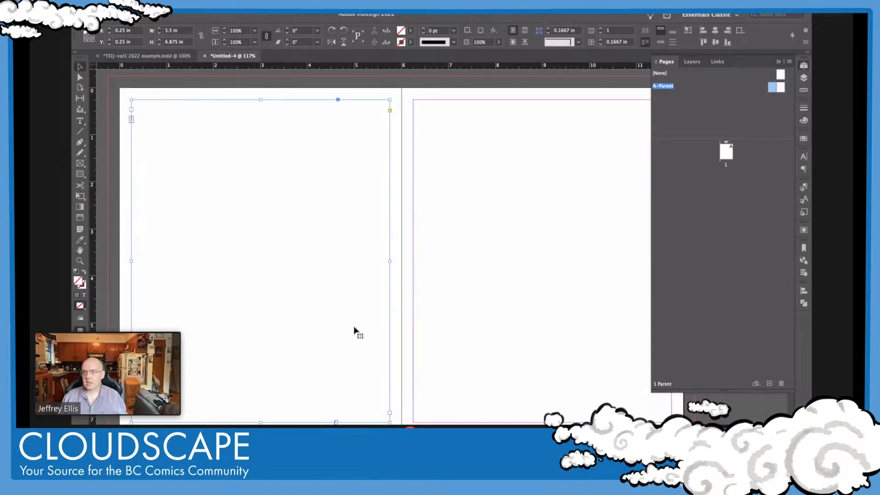
pyautogui.click(390, 414)
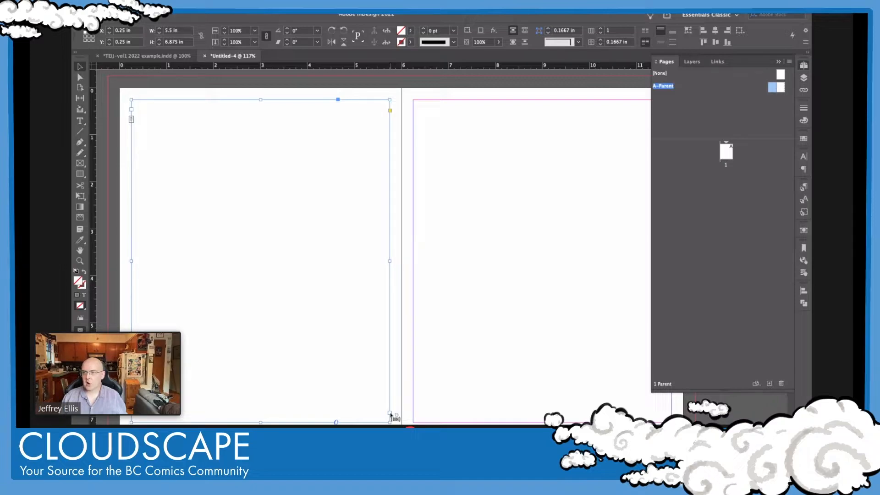
pyautogui.click(460, 354)
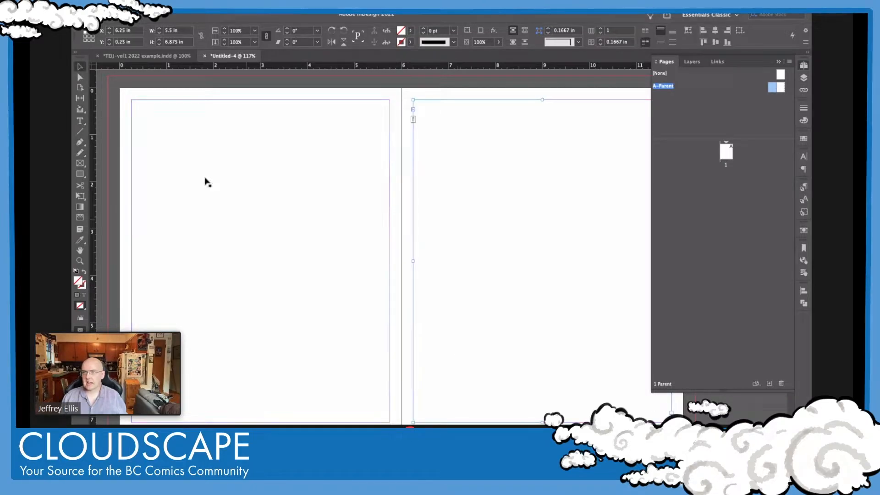
# Fill the threaded frames with placeholder text and delete all of that text.
pyautogui.click(79, 121)
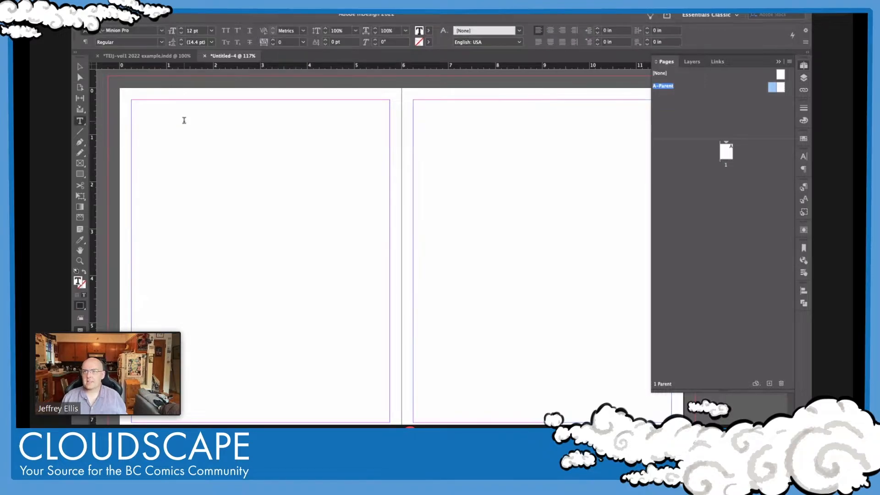
pyautogui.click(196, 4)
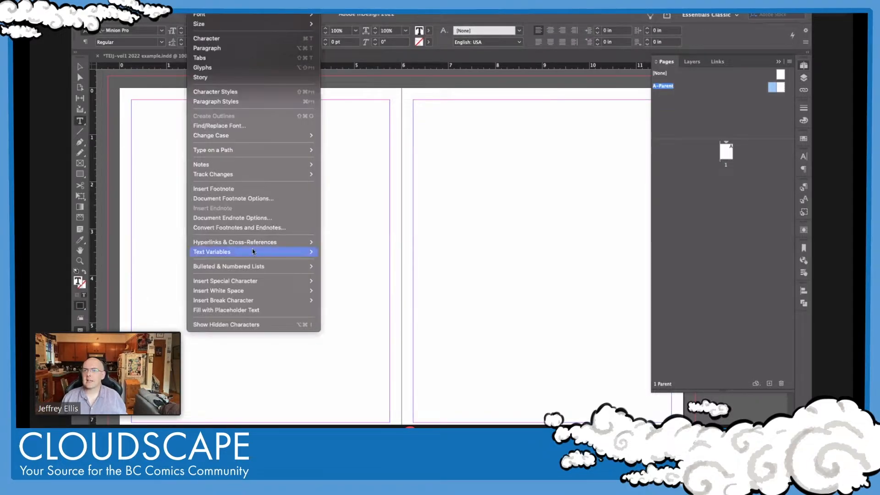
pyautogui.click(251, 308)
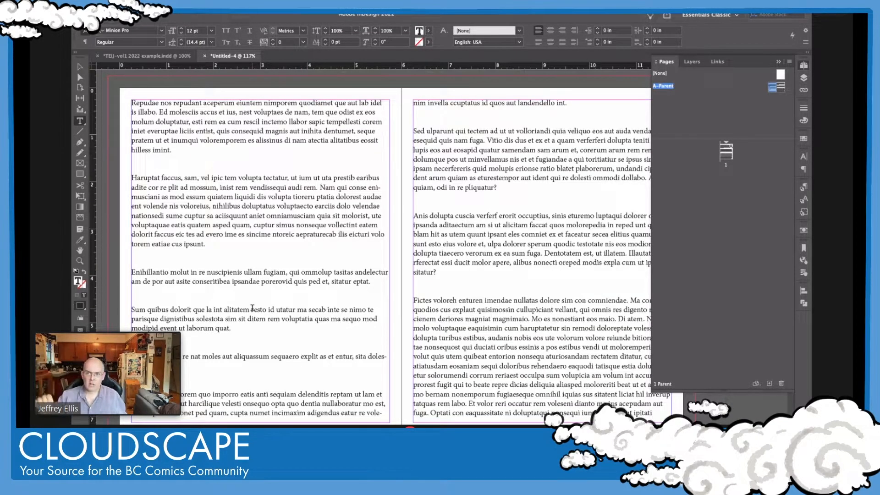
pyautogui.press('Escape')
pyautogui.hotkey('ctrl', 'a')
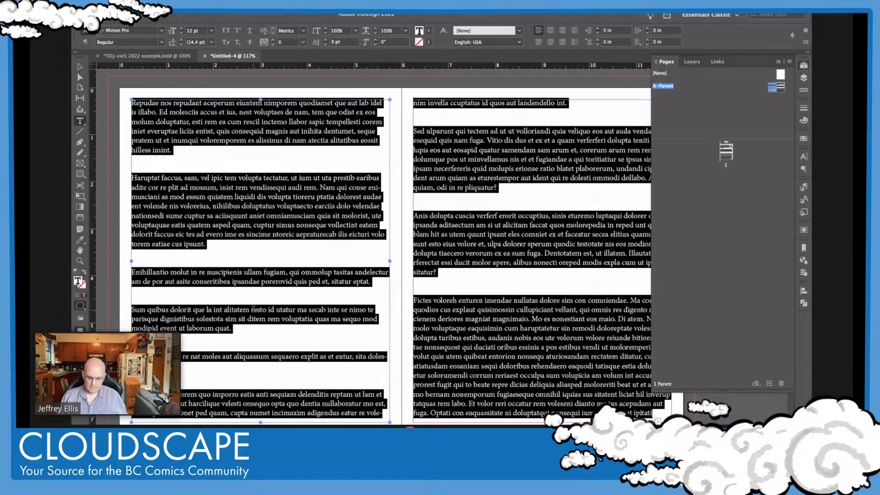
pyautogui.press('BackSpace')
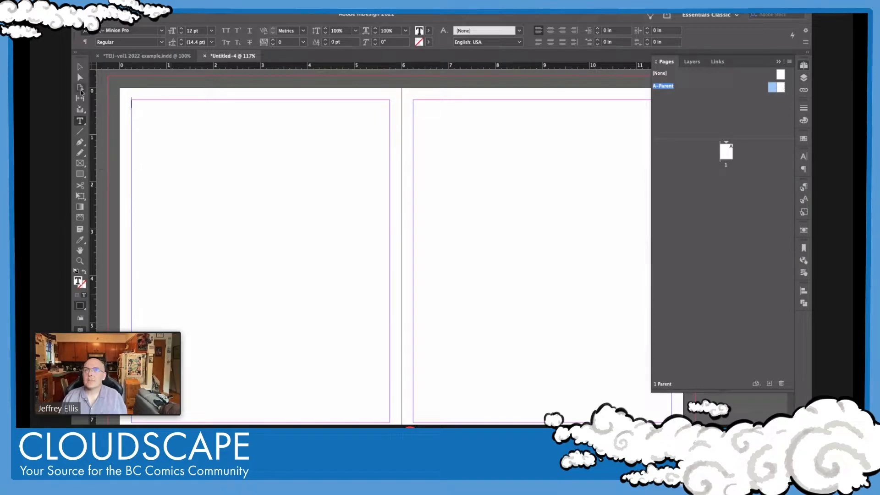
# Draw a text frame below the left parent page's bottom margin at X 0.25 in, Y 7.125 in, 5.5 in wide and 0.375 in high.
pyautogui.click(78, 67)
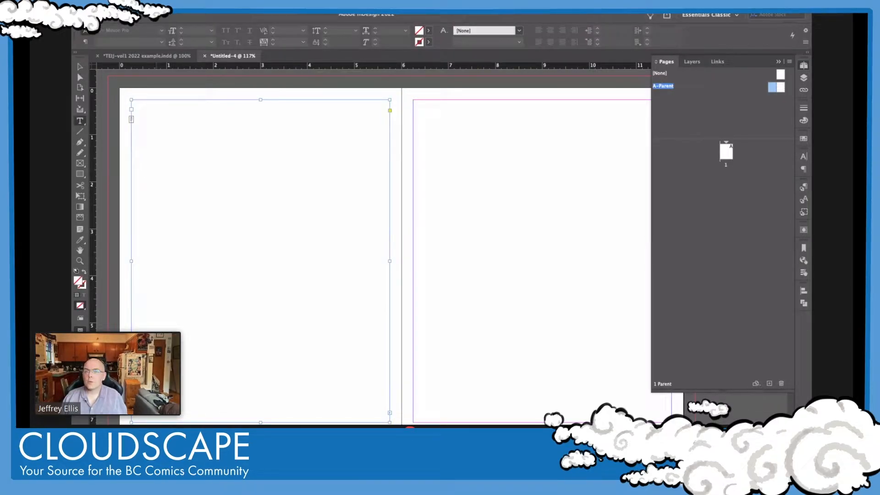
pyautogui.scroll(-3, 385, 230)
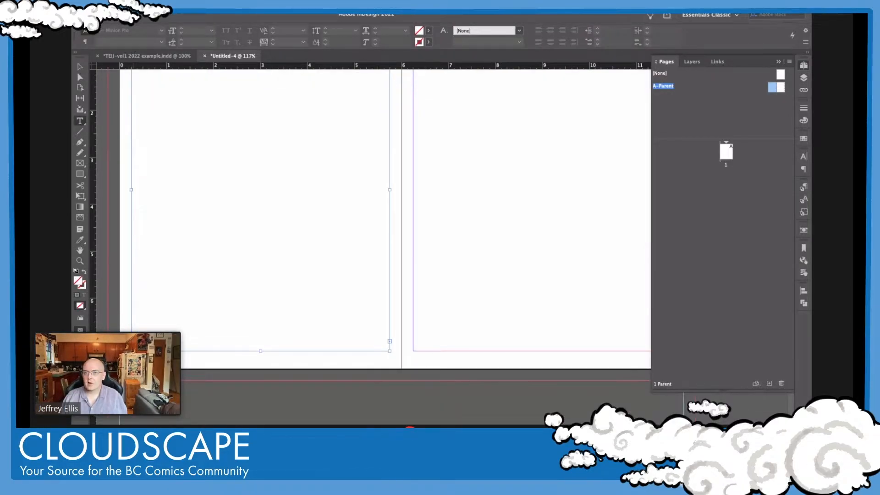
pyautogui.moveTo(131, 369); pyautogui.dragTo(393, 354)
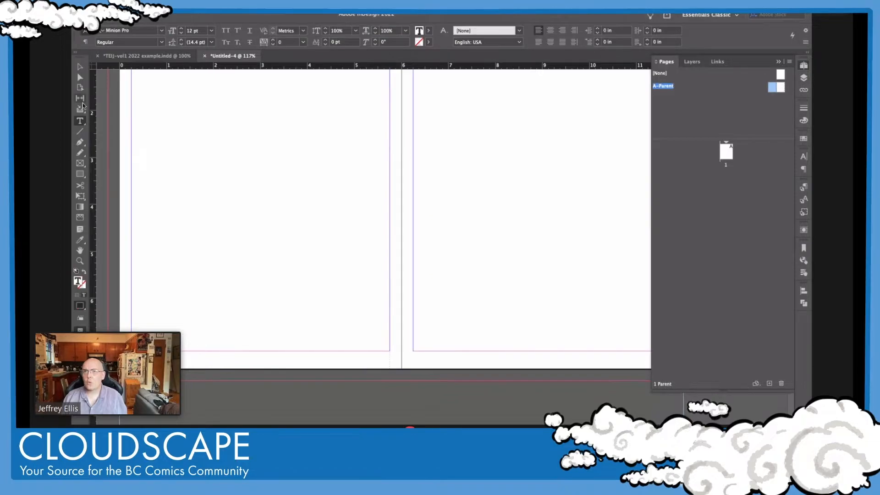
pyautogui.click(80, 67)
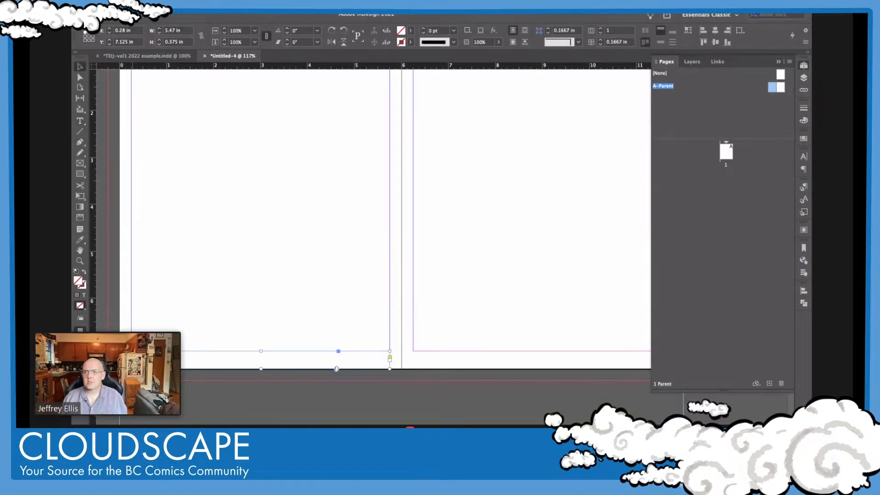
pyautogui.moveTo(133, 369); pyautogui.dragTo(132, 368)
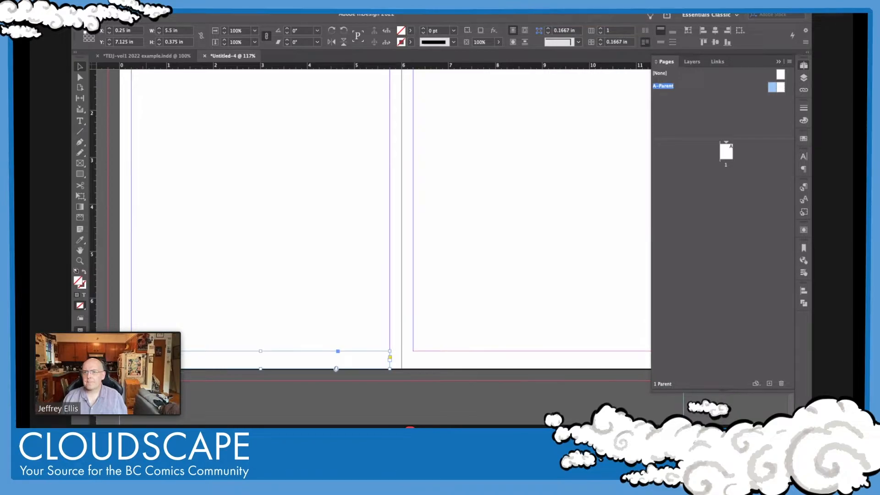
# Insert a Current Page Number marker into the text frame below the left parent page's margin.
pyautogui.doubleClick(232, 362)
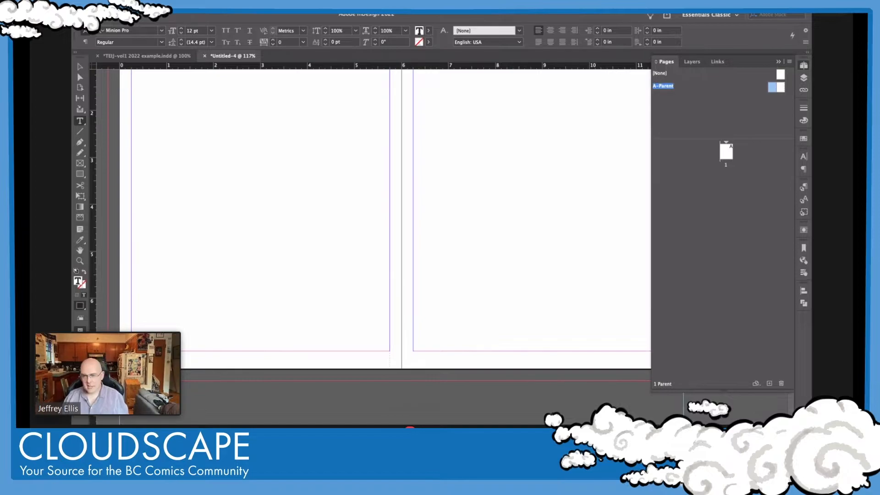
pyautogui.click(197, 3)
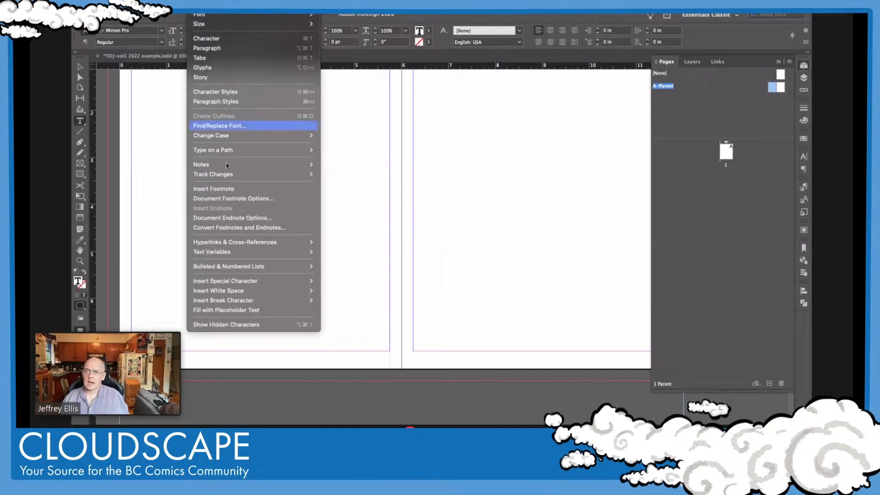
pyautogui.moveTo(229, 166)
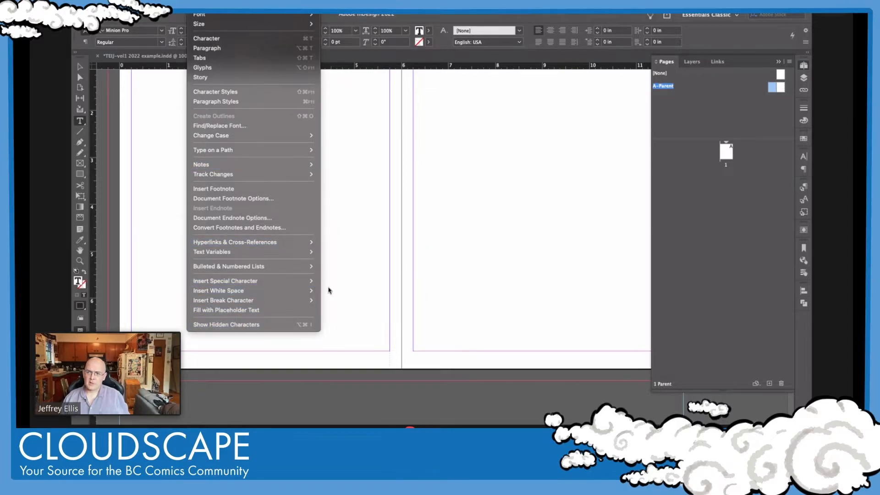
pyautogui.moveTo(297, 280)
pyautogui.moveTo(334, 292)
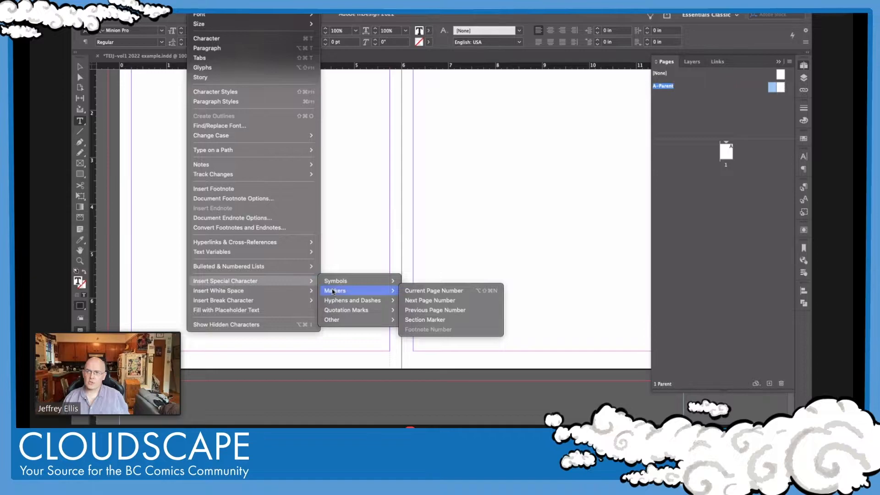
pyautogui.click(424, 292)
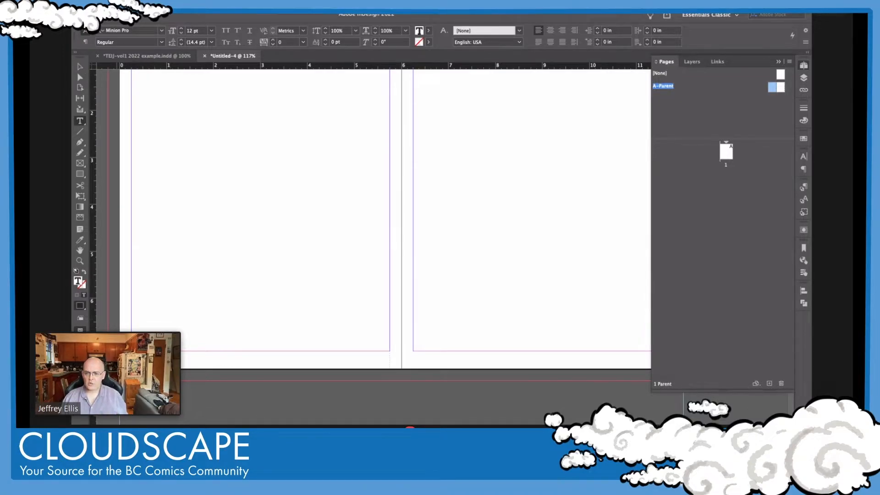
# Format the page number marker as Helvetica Neue Medium at 8 pt and centre it horizontally.
pyautogui.click(136, 31)
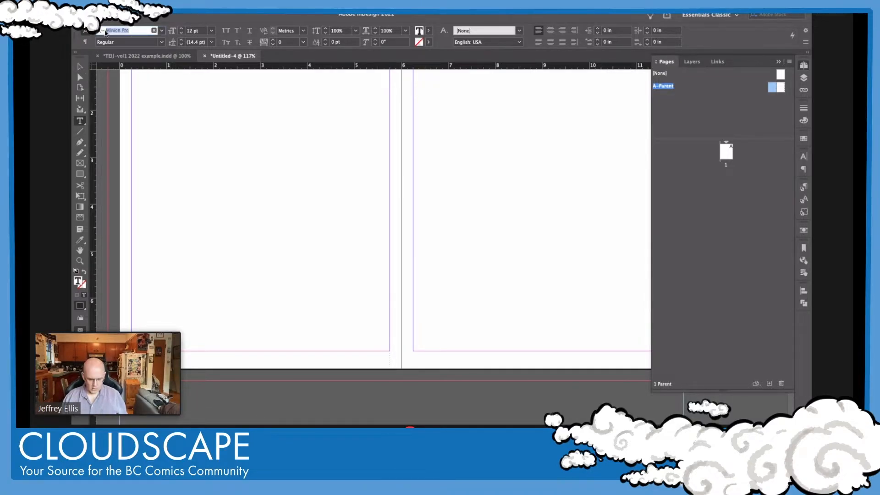
pyautogui.write('hel')
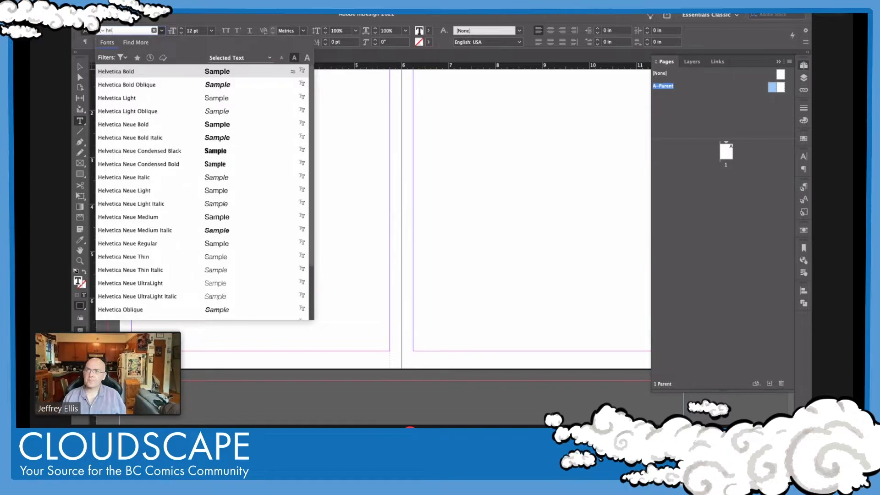
pyautogui.press('Down')
pyautogui.click(141, 216)
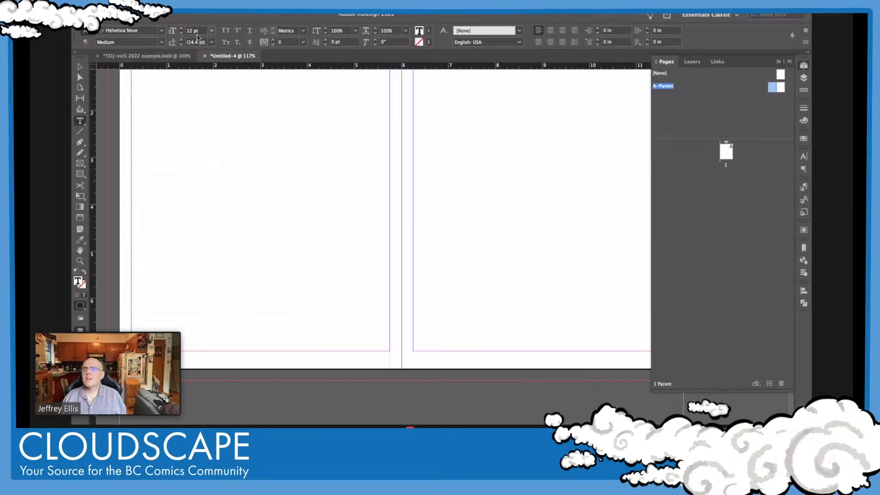
pyautogui.click(211, 30)
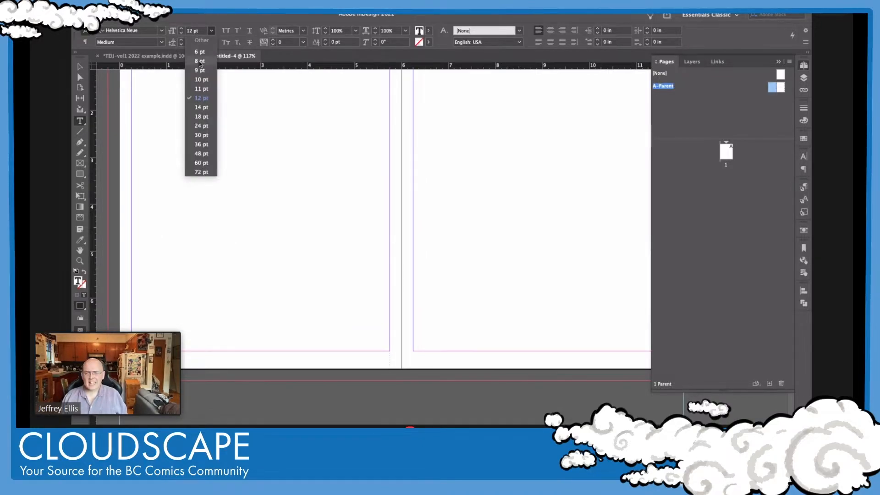
pyautogui.click(199, 61)
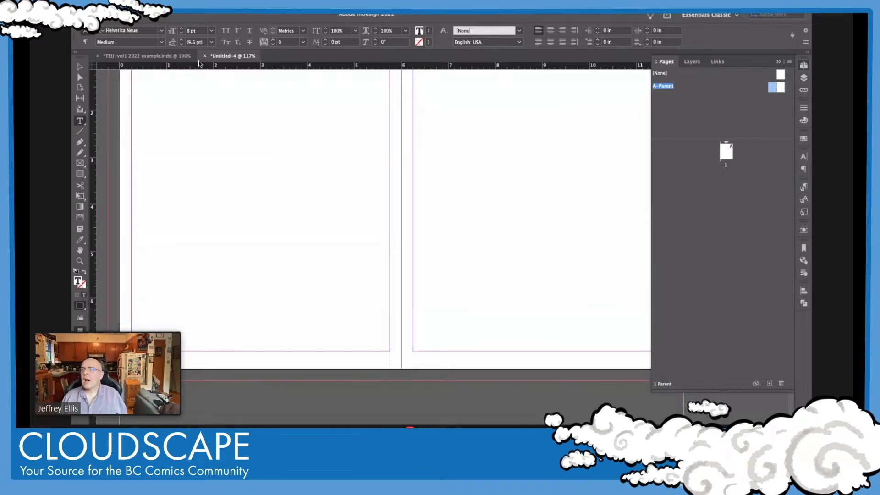
pyautogui.click(550, 31)
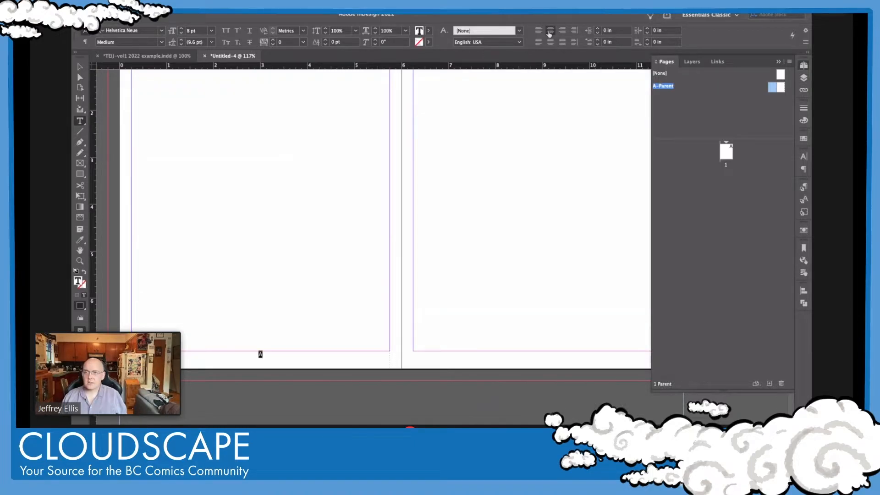
# Centre the text vertically within the page number frame on the left parent page.
pyautogui.click(79, 66)
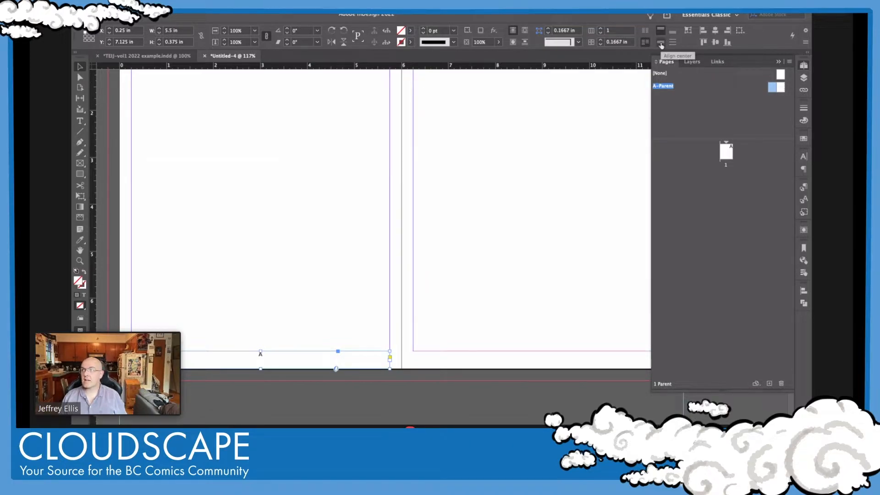
pyautogui.click(661, 44)
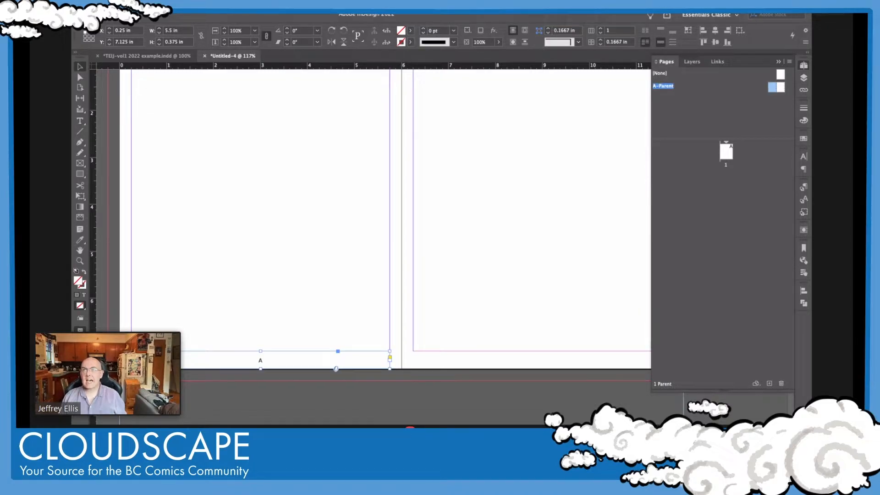
pyautogui.click(223, 4)
pyautogui.click(248, 161)
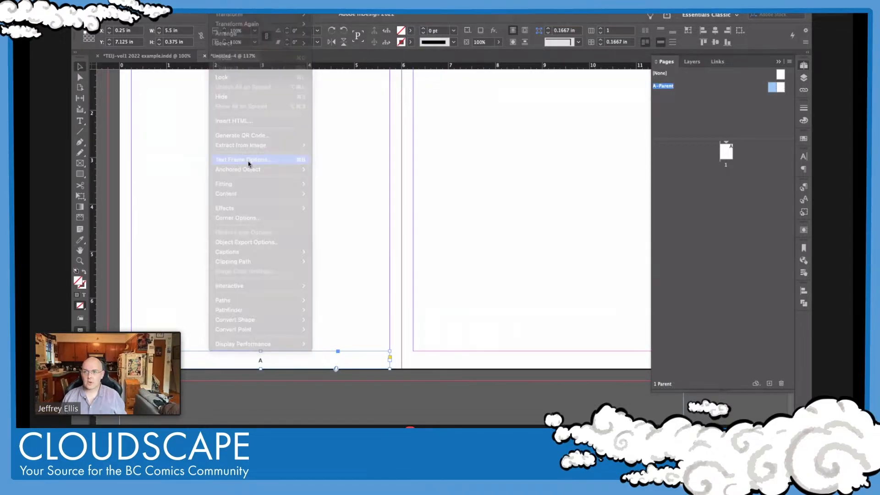
pyautogui.click(502, 273)
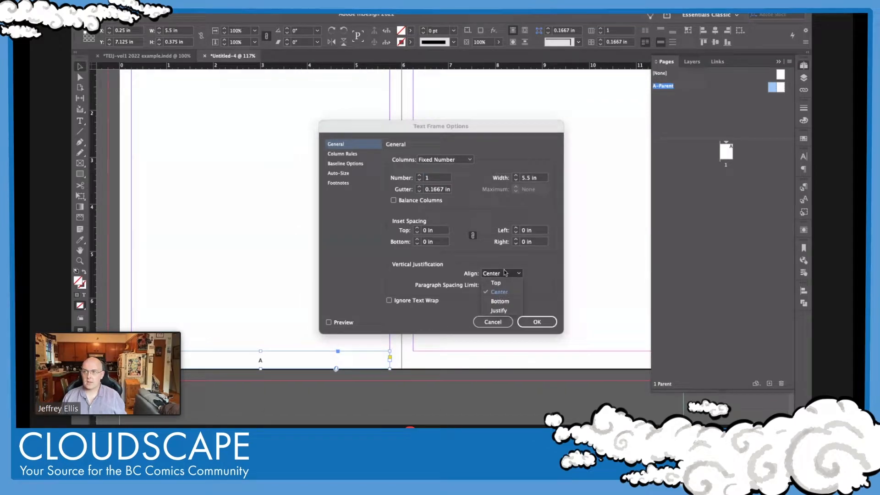
pyautogui.click(506, 293)
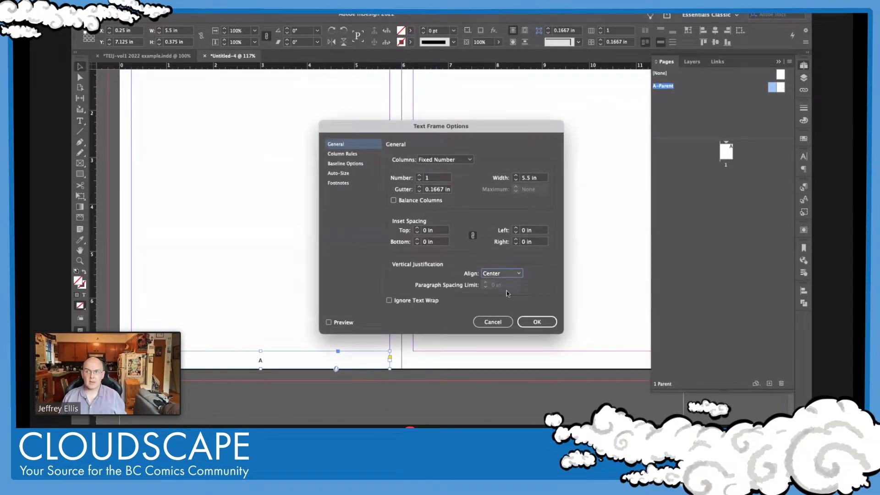
pyautogui.click(537, 323)
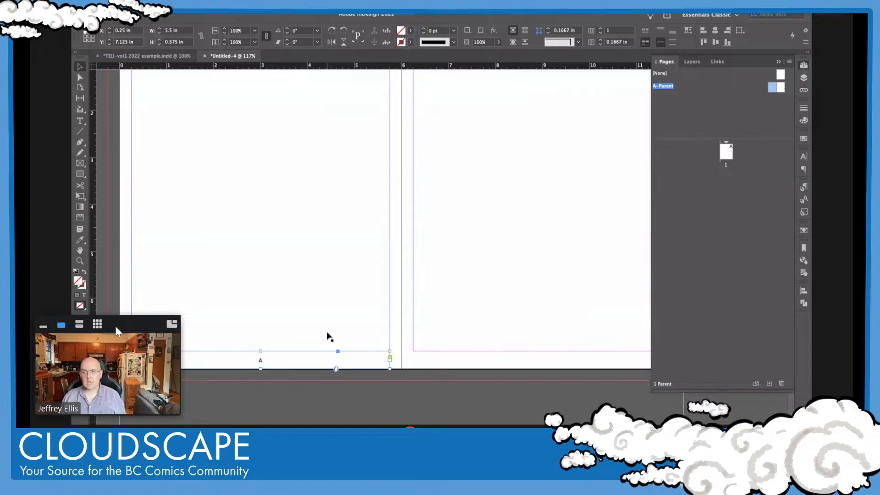
# Duplicate the page number frame onto the right parent page, aligned below that page's bottom margin.
pyautogui.hscroll(5, 212, 294)
pyautogui.scroll(-2, 213, 295)
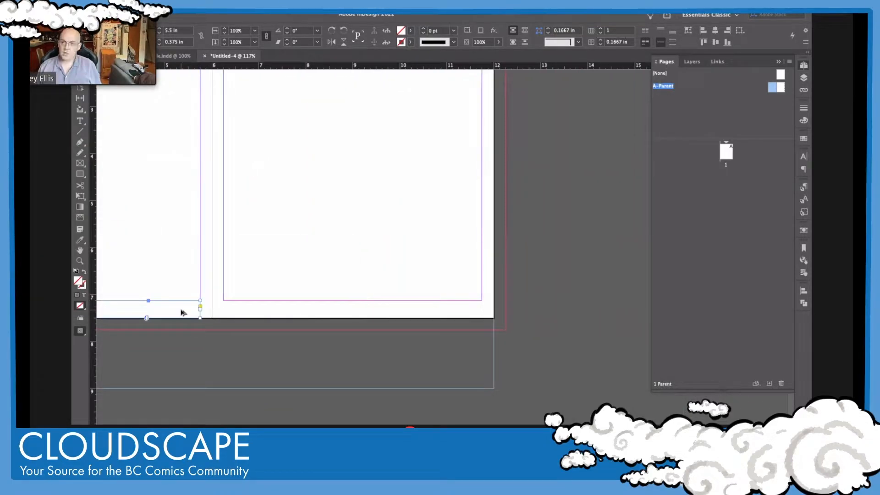
pyautogui.moveTo(178, 319); pyautogui.dragTo(466, 313)
pyautogui.hscroll(-4, 293, 319)
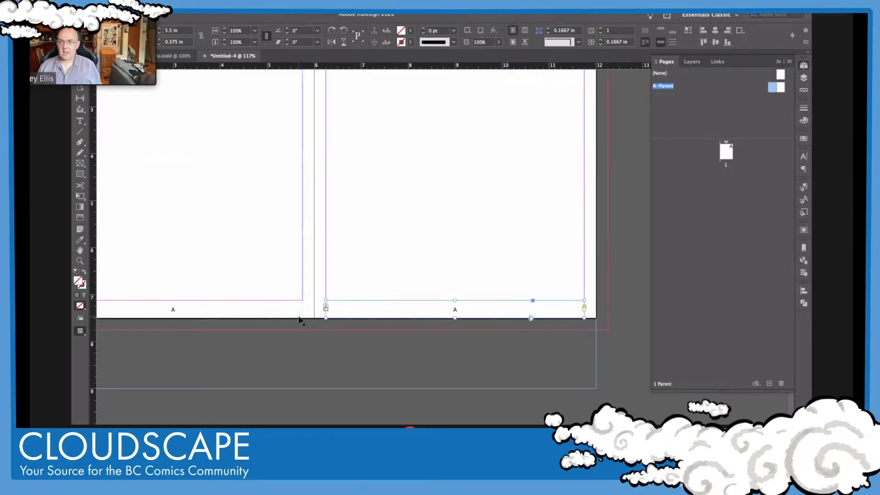
pyautogui.hscroll(-2, 302, 320)
pyautogui.press('super+minus')
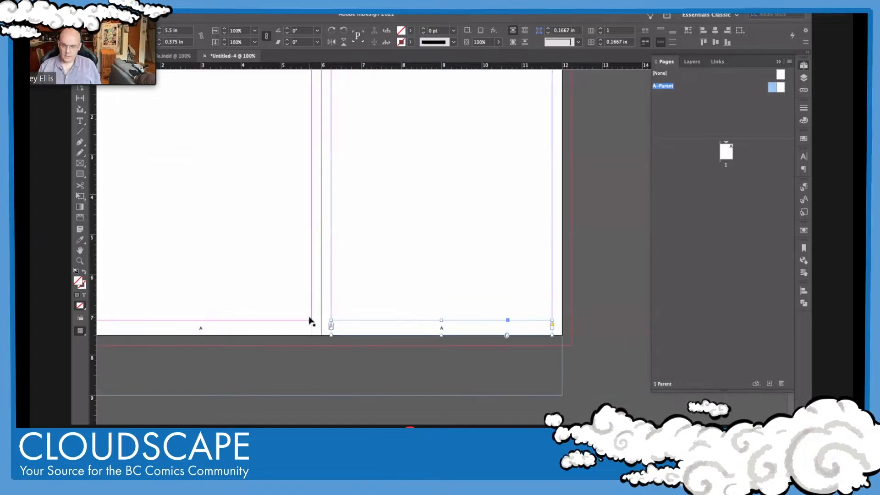
pyautogui.hscroll(-2, 308, 319)
pyautogui.click(305, 334)
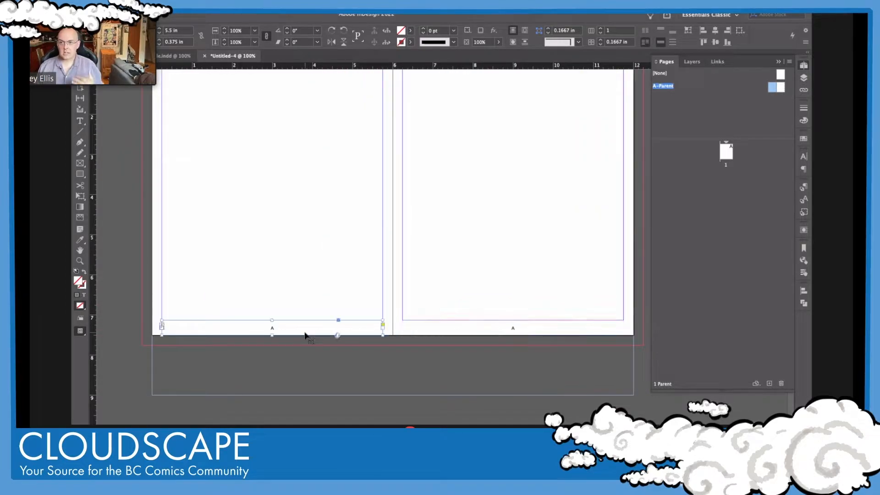
# Leave the parent spread for document page 1 and add two pages after it.
pyautogui.doubleClick(725, 153)
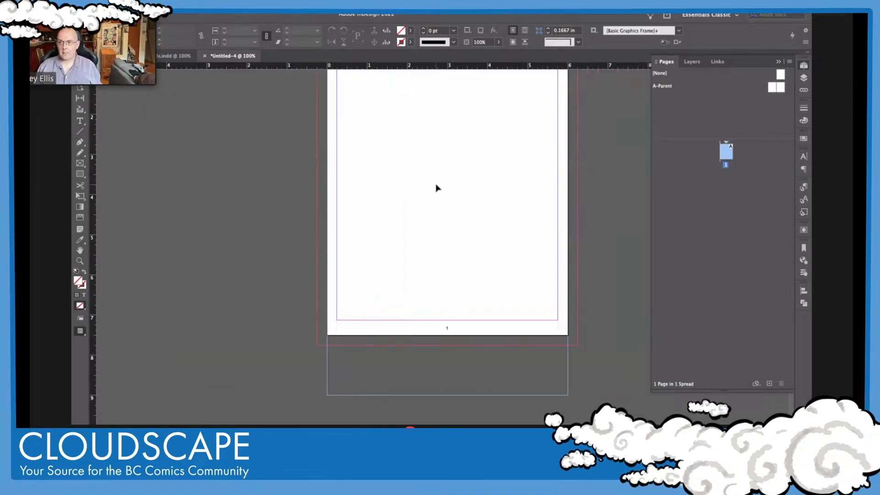
pyautogui.hscroll(2, 435, 188)
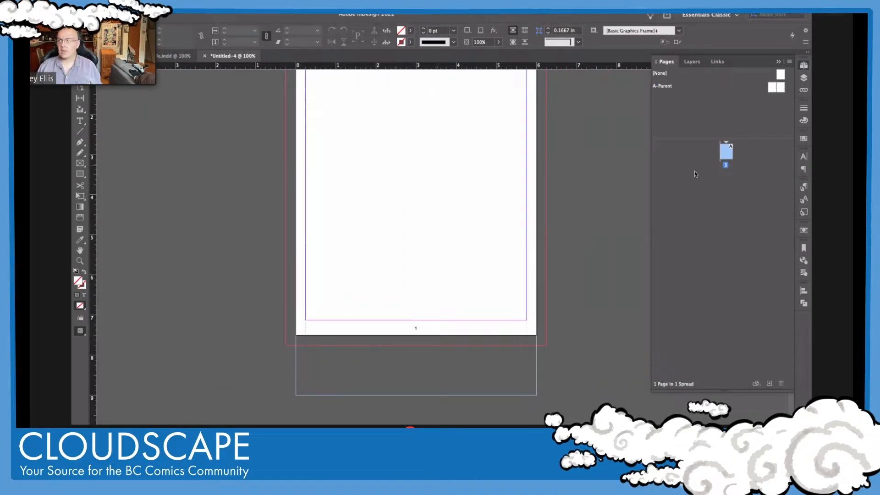
pyautogui.click(769, 383)
pyautogui.click(769, 384)
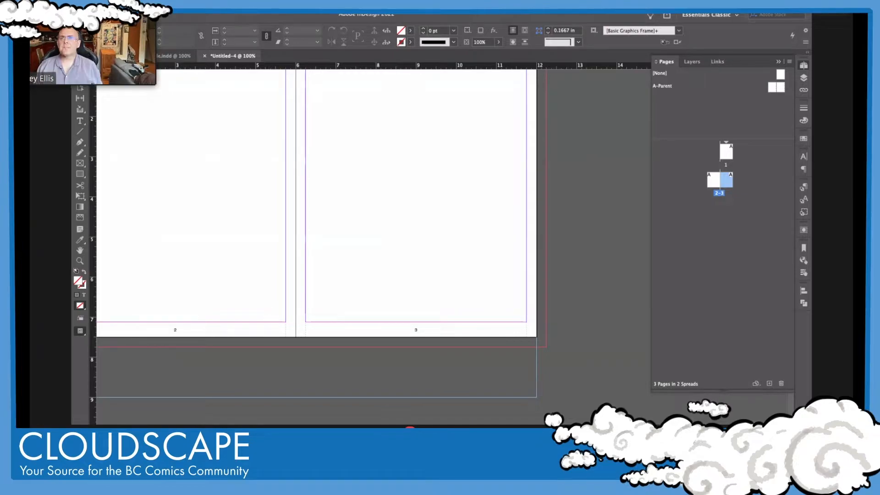
# Save the document as Demo in the Work folder, in InDesign 2022 document format.
pyautogui.click(132, 5)
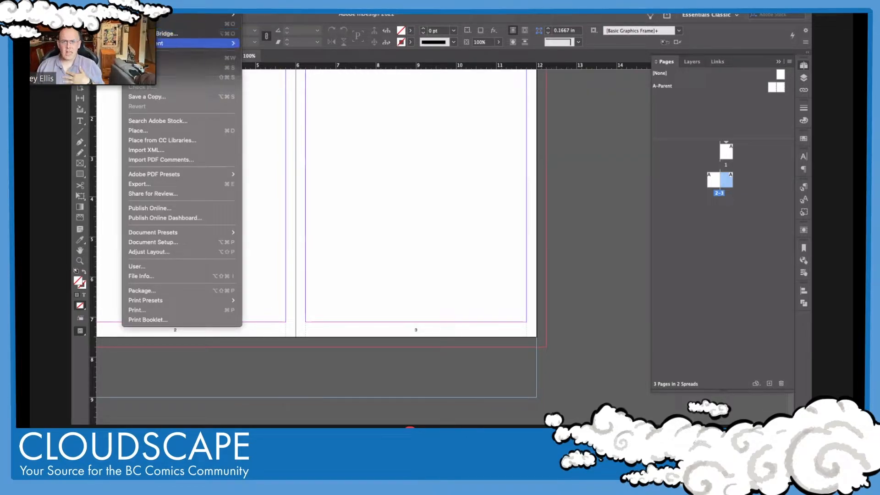
pyautogui.click(162, 79)
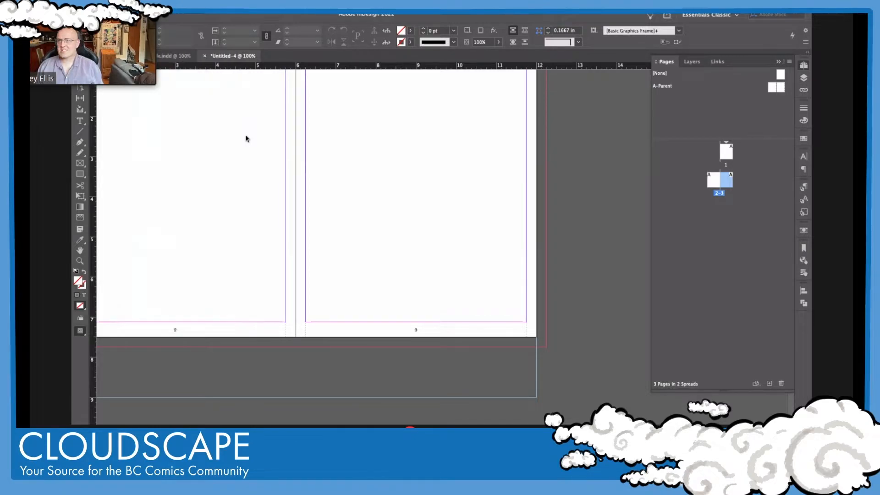
pyautogui.click(449, 114)
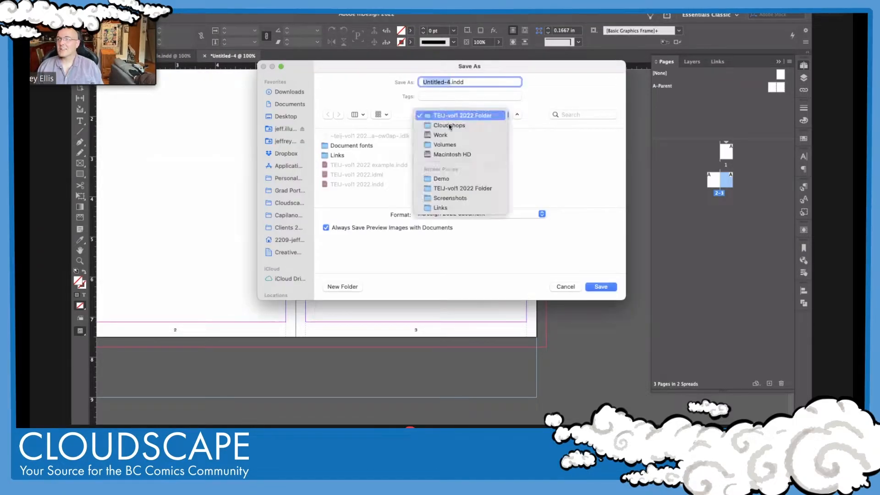
pyautogui.click(453, 136)
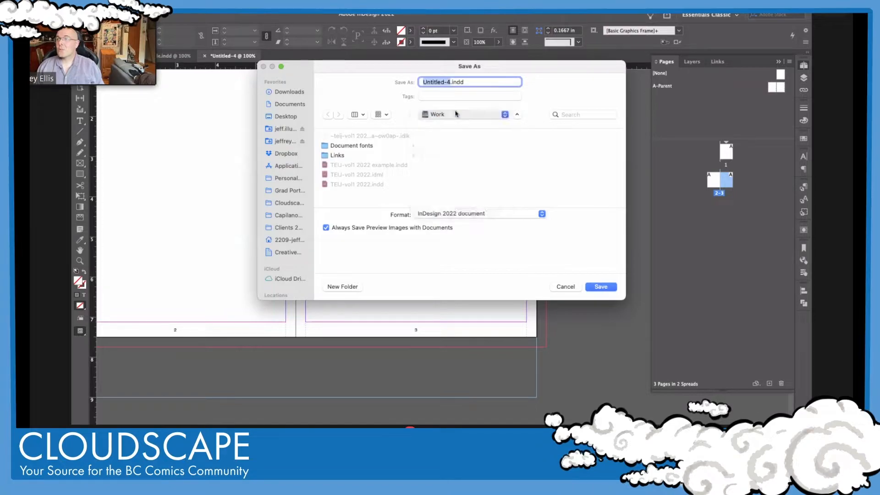
pyautogui.write('Demo')
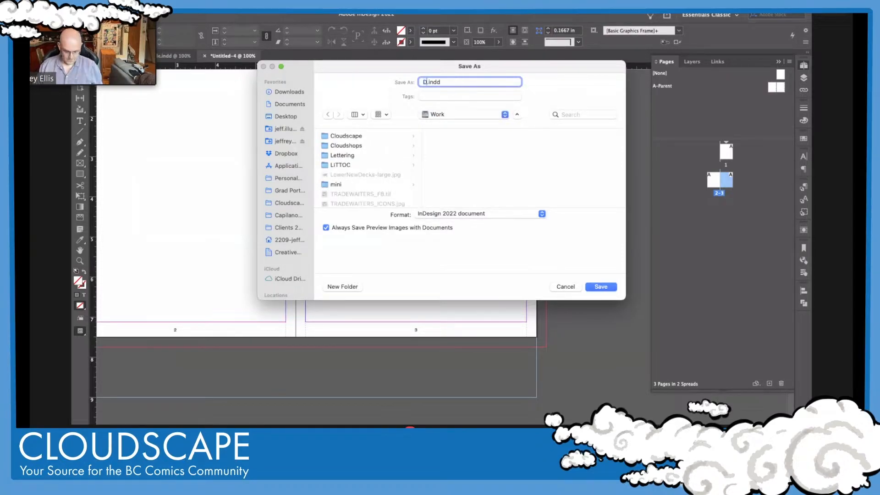
pyautogui.click(602, 287)
# Create a new parent with prefix B, based on A-Parent, with 1 page of 6 × 7.5 in.
pyautogui.scroll(3, 500, 243)
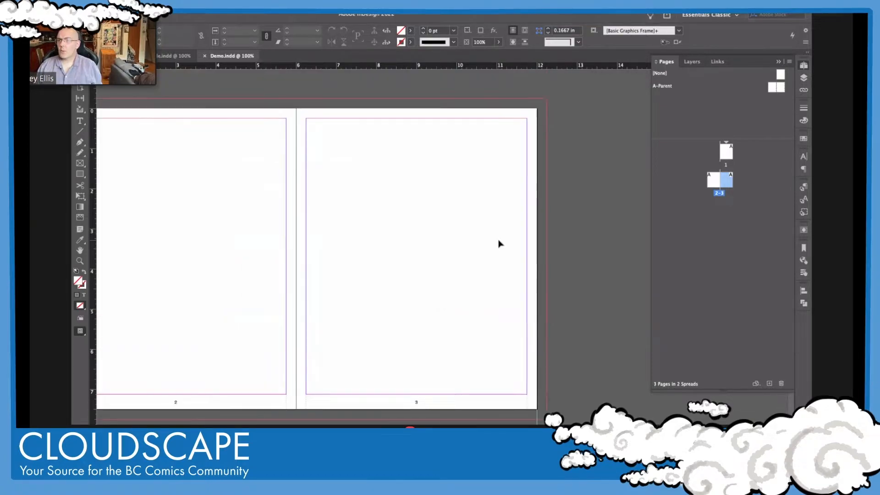
pyautogui.hscroll(-3, 499, 244)
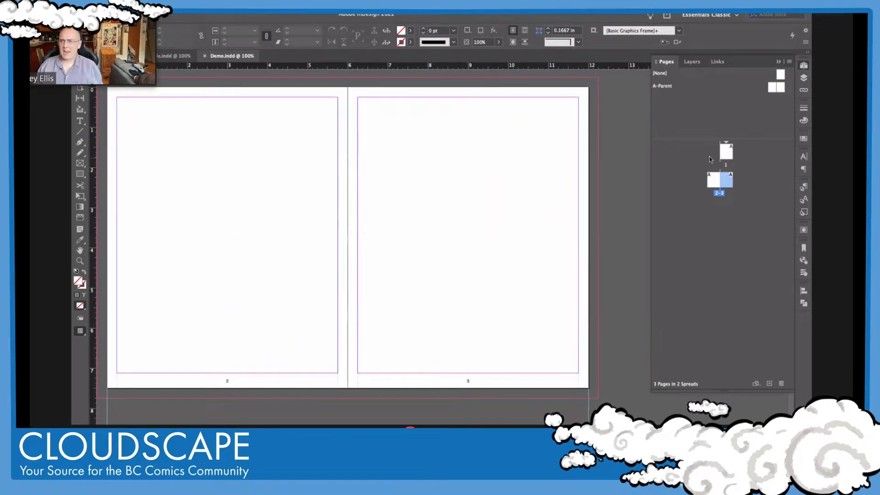
pyautogui.click(789, 63)
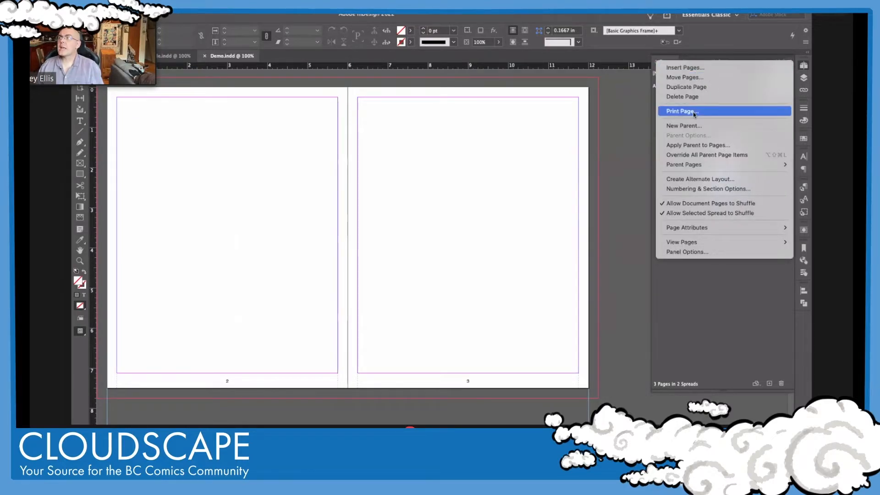
pyautogui.click(694, 126)
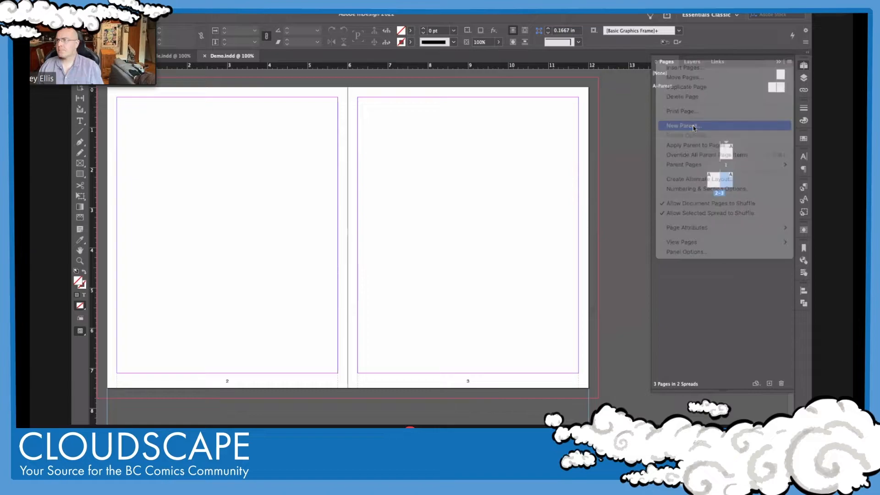
pyautogui.moveTo(467, 176); pyautogui.dragTo(376, 172)
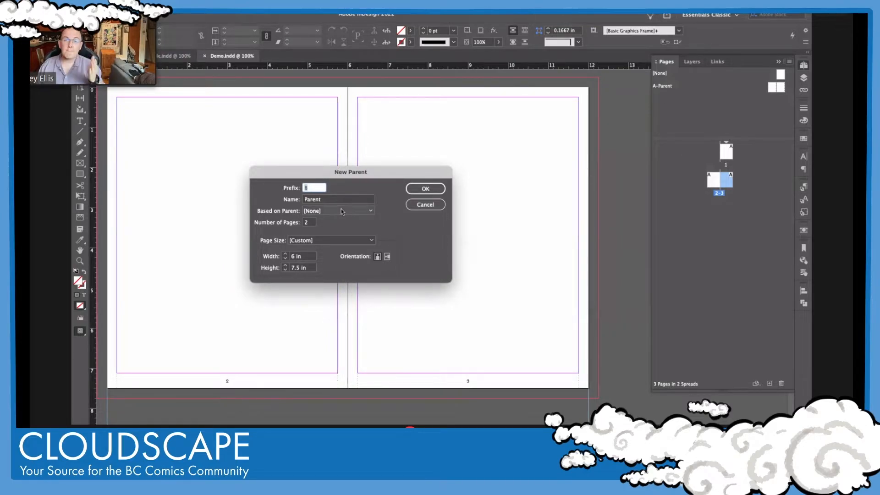
pyautogui.click(323, 212)
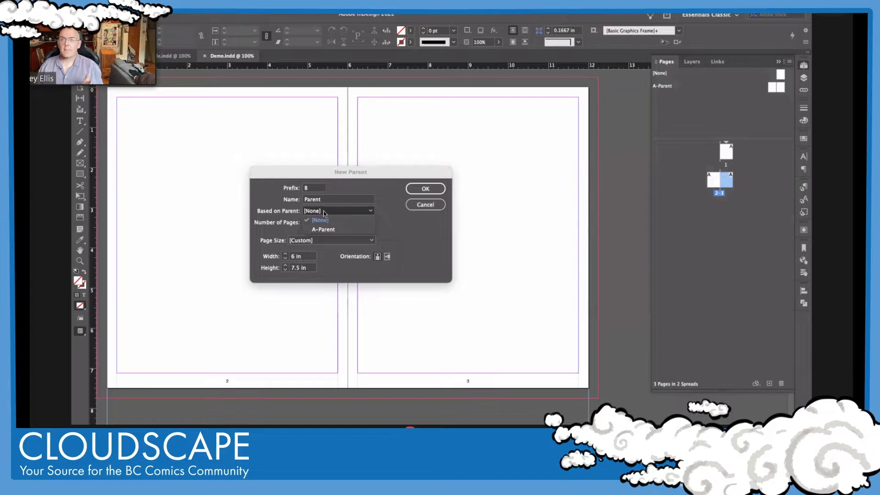
pyautogui.click(324, 229)
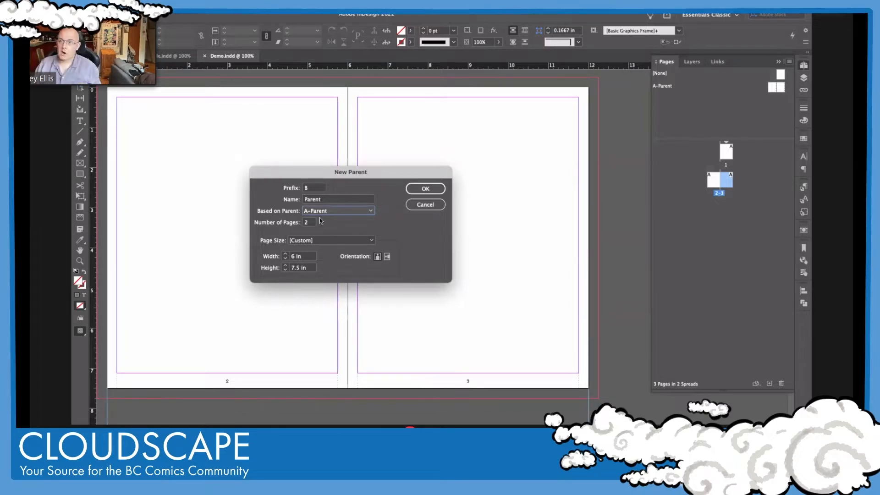
pyautogui.doubleClick(307, 223)
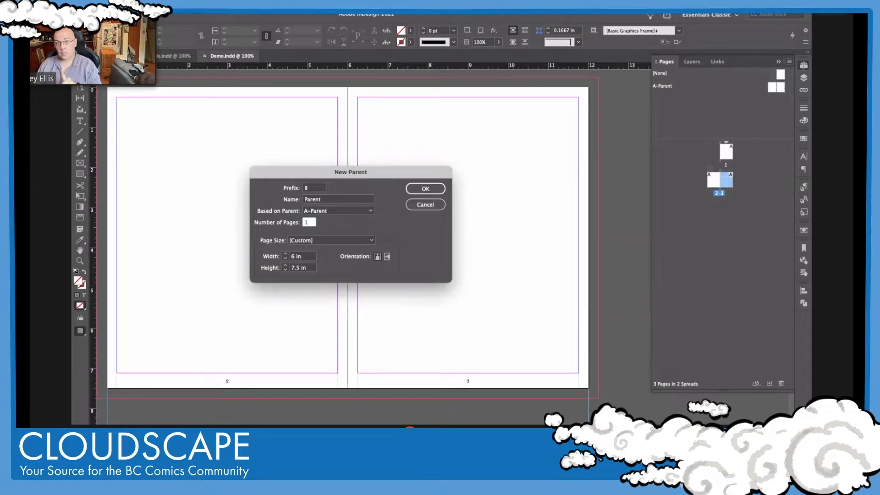
pyautogui.write('1')
pyautogui.click(430, 189)
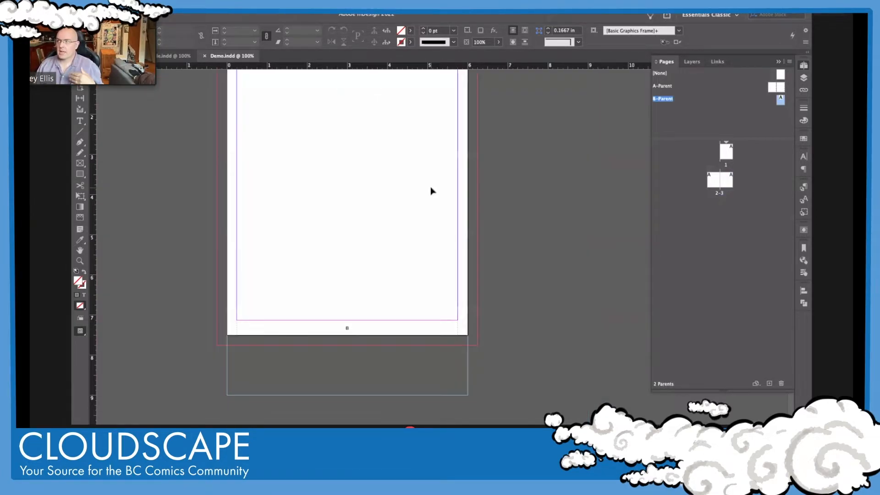
# Delete the large text frame inherited from A-Parent on the B-Parent page.
pyautogui.scroll(2, 431, 185)
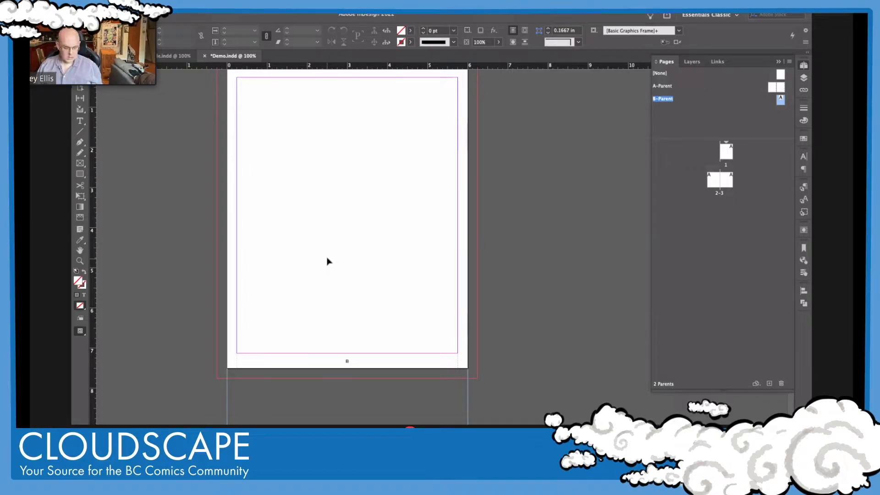
pyautogui.hscroll(1, 326, 256)
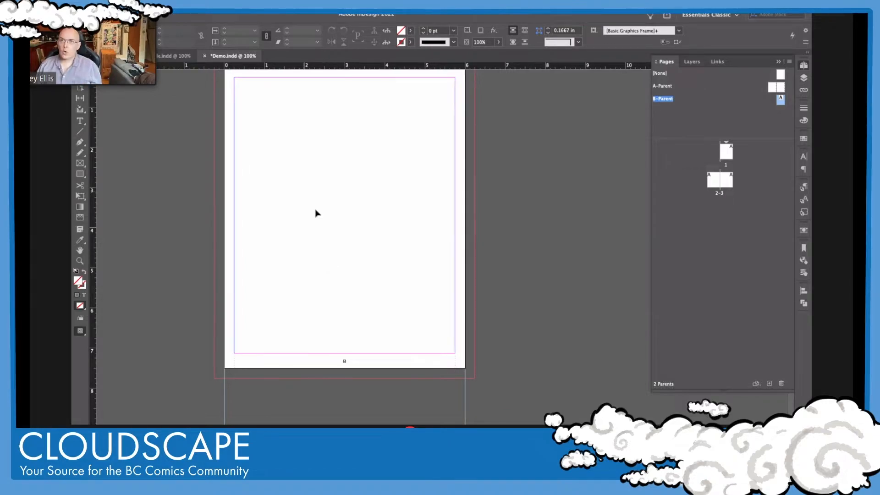
pyautogui.click(263, 122)
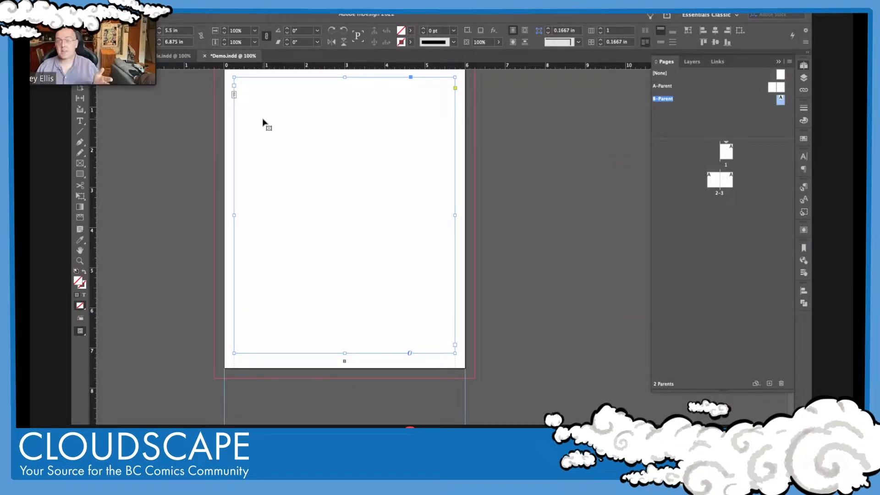
pyautogui.press('Delete')
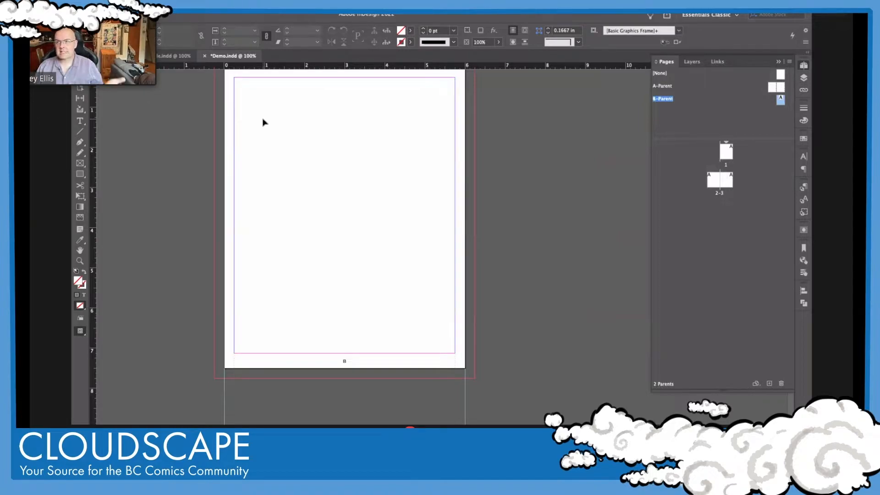
# Draw a 6.5 × 8 in rectangle frame out to the bleed edges of B-Parent and apply B-Parent to page 3.
pyautogui.scroll(2, 262, 123)
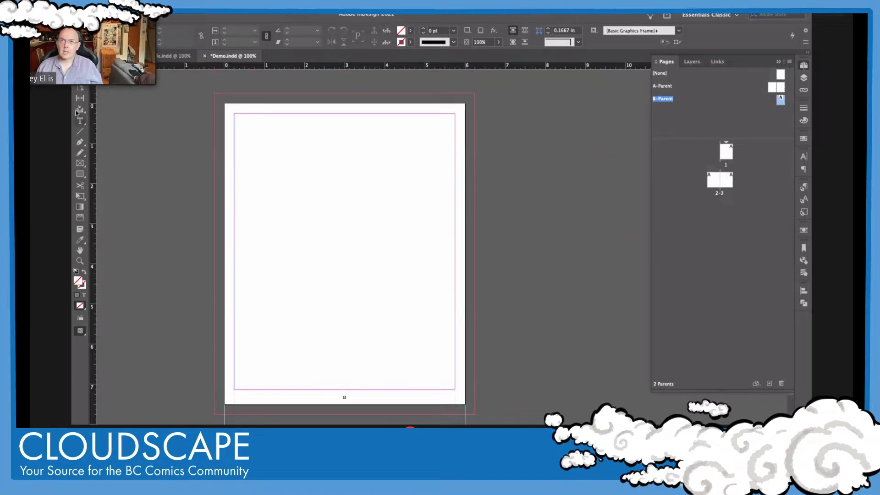
pyautogui.click(82, 165)
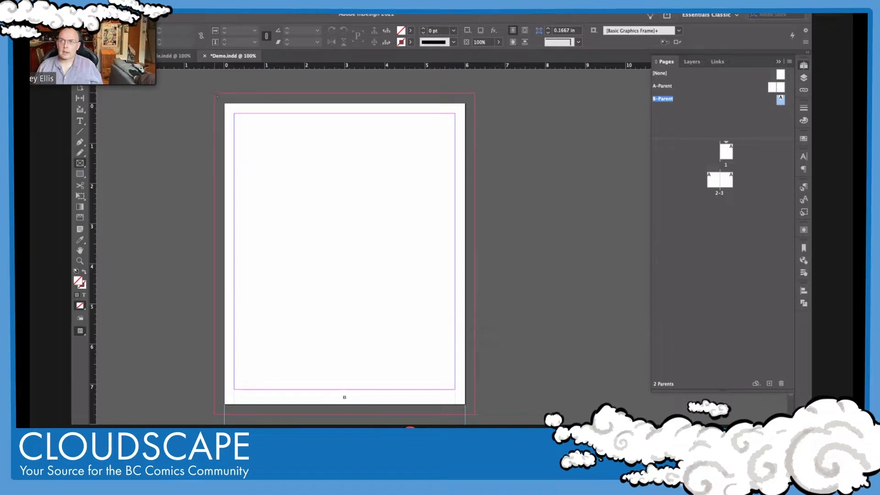
pyautogui.moveTo(217, 97); pyautogui.dragTo(477, 415)
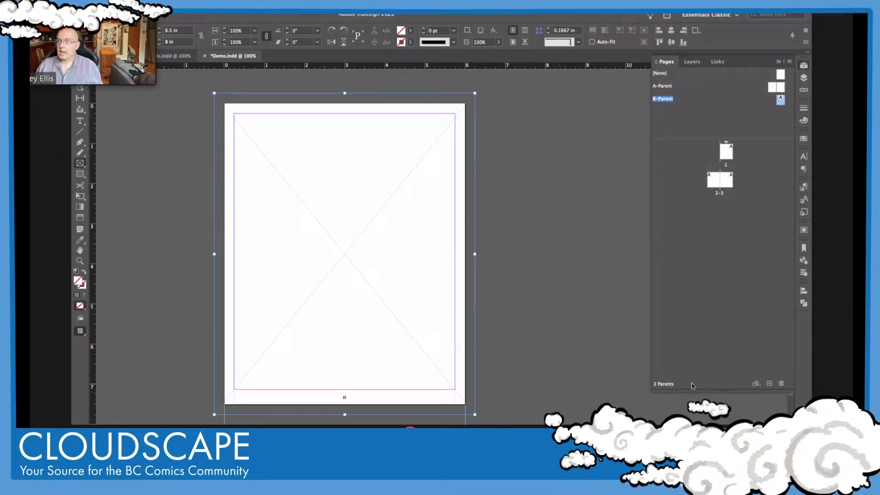
pyautogui.moveTo(785, 99); pyautogui.dragTo(729, 182)
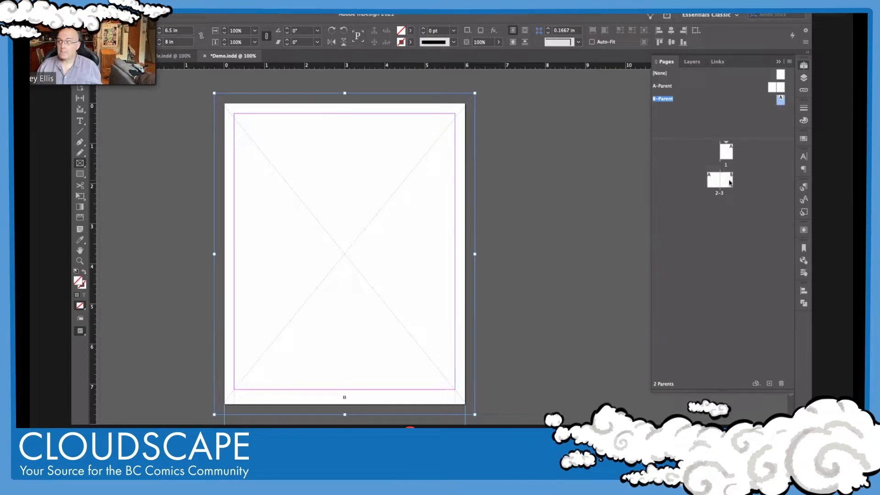
# Add pages 4 and 5 to the document after the 2–3 spread, both based on B-Parent.
pyautogui.doubleClick(730, 183)
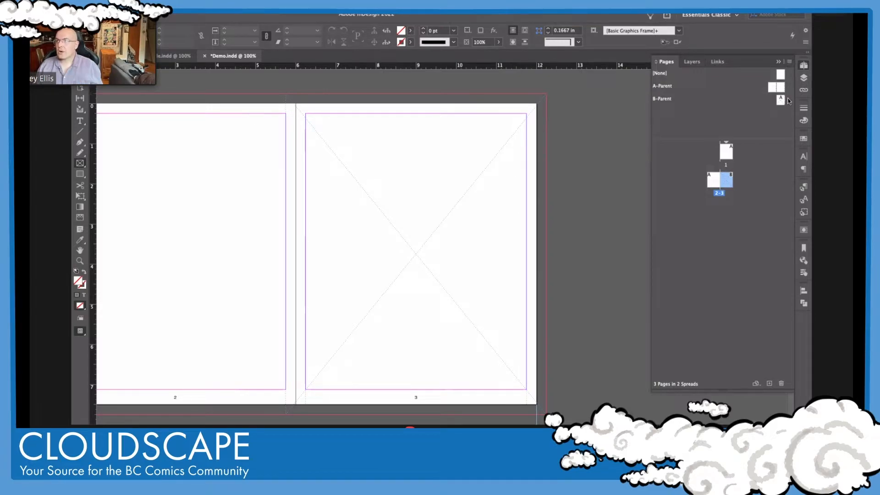
pyautogui.moveTo(781, 101); pyautogui.dragTo(736, 185)
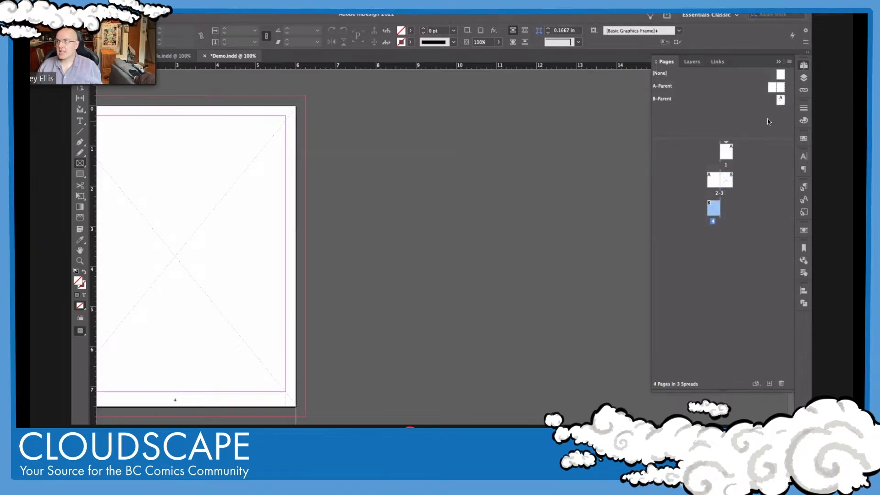
pyautogui.moveTo(781, 100); pyautogui.dragTo(727, 210)
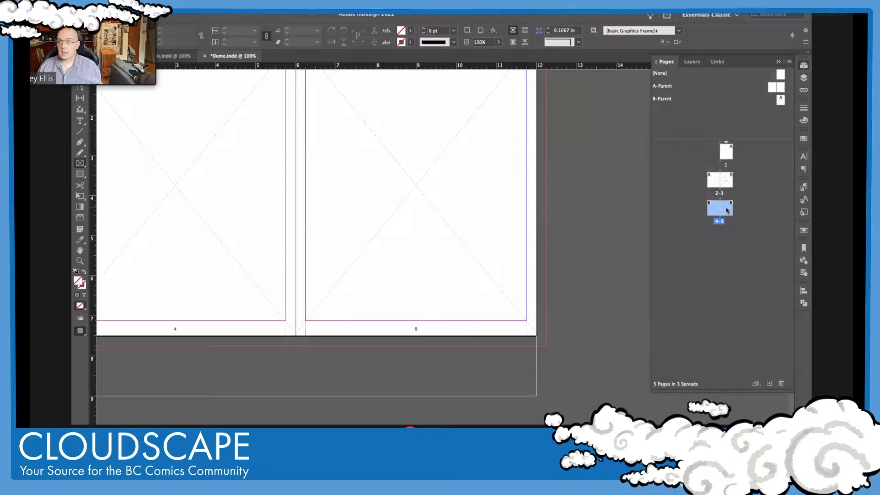
pyautogui.doubleClick(719, 184)
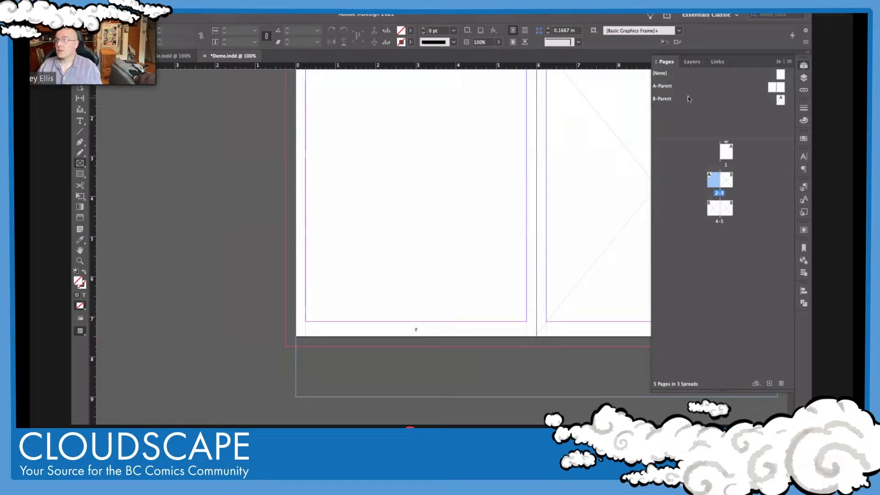
# Rename the B-Parent parent page as Comic Art in its parent options.
pyautogui.click(668, 101)
pyautogui.click(789, 62)
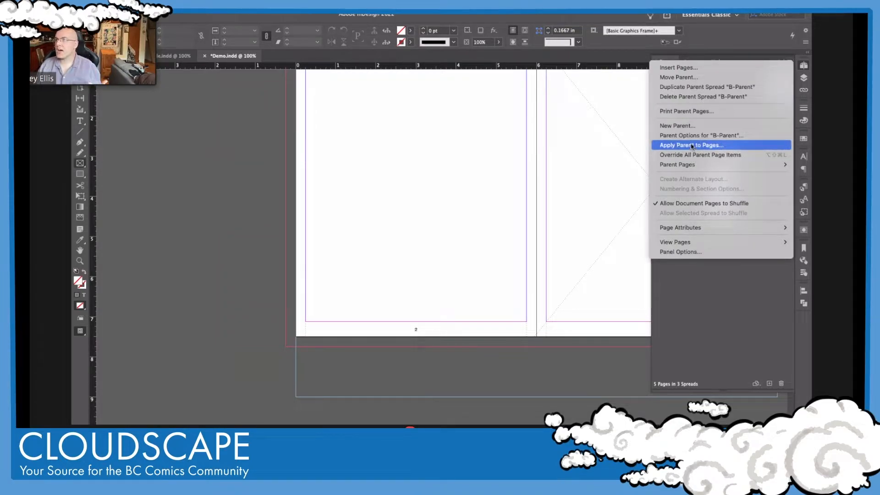
pyautogui.click(691, 136)
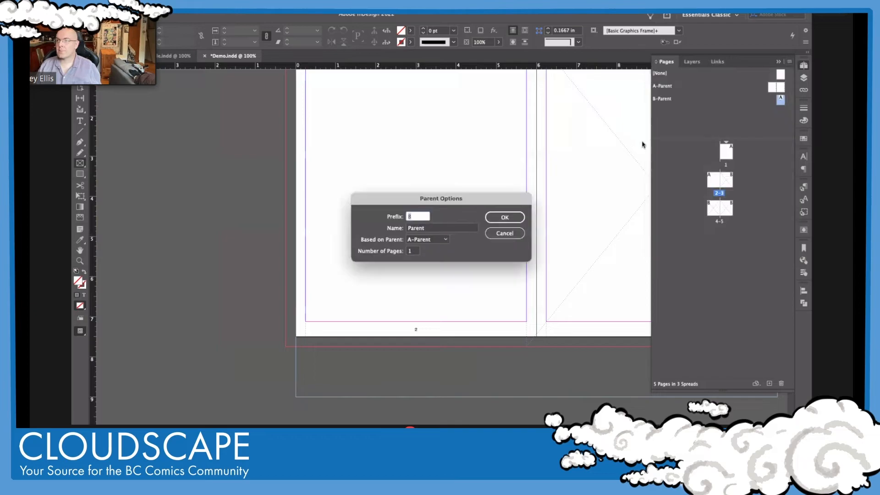
pyautogui.doubleClick(430, 227)
pyautogui.write('Comi')
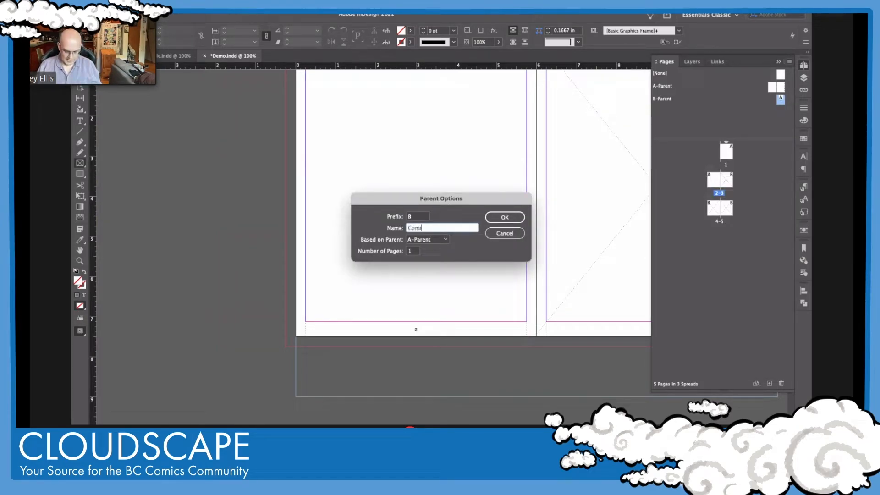
pyautogui.write('c Art')
pyautogui.press('Return')
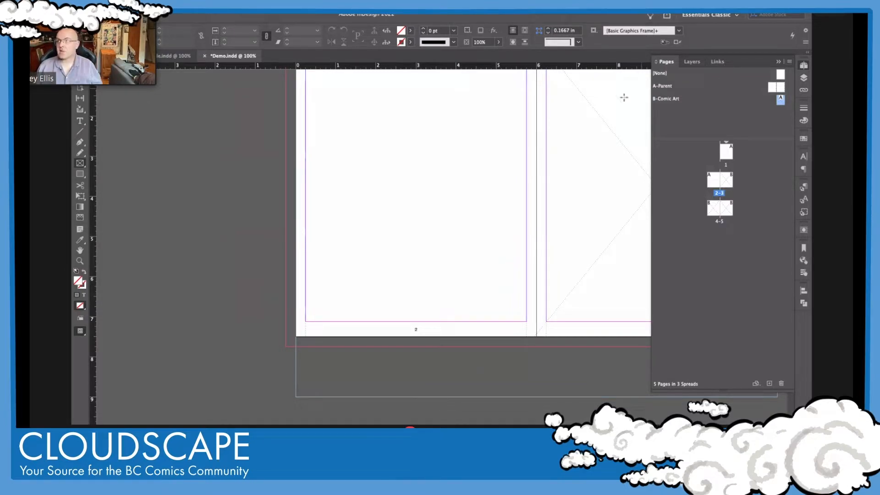
# Rename the A-Parent spread as Text in its parent options.
pyautogui.click(772, 87)
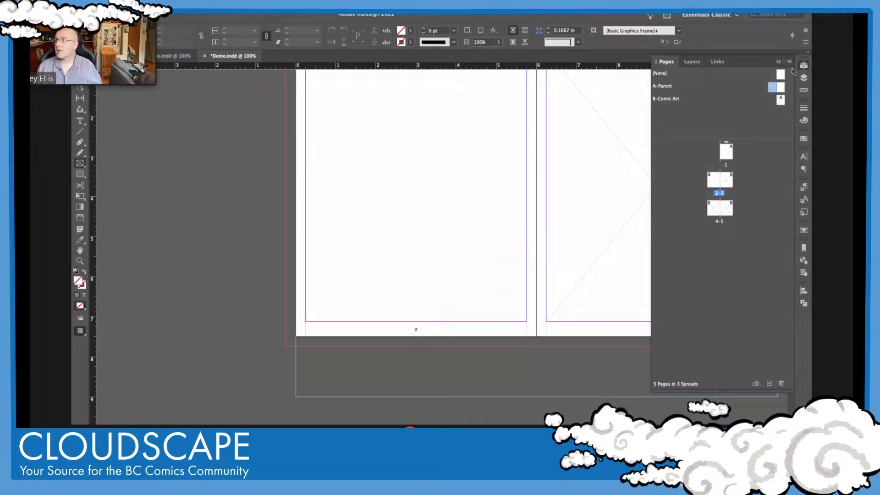
pyautogui.click(789, 62)
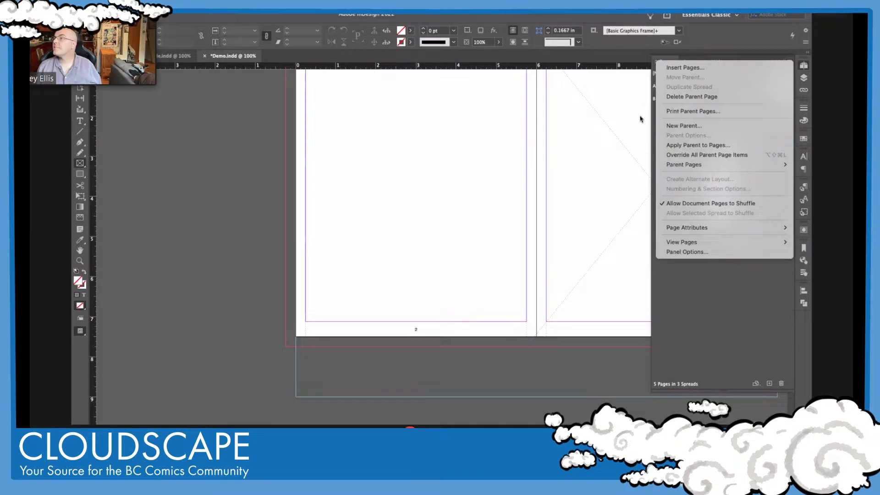
pyautogui.click(607, 134)
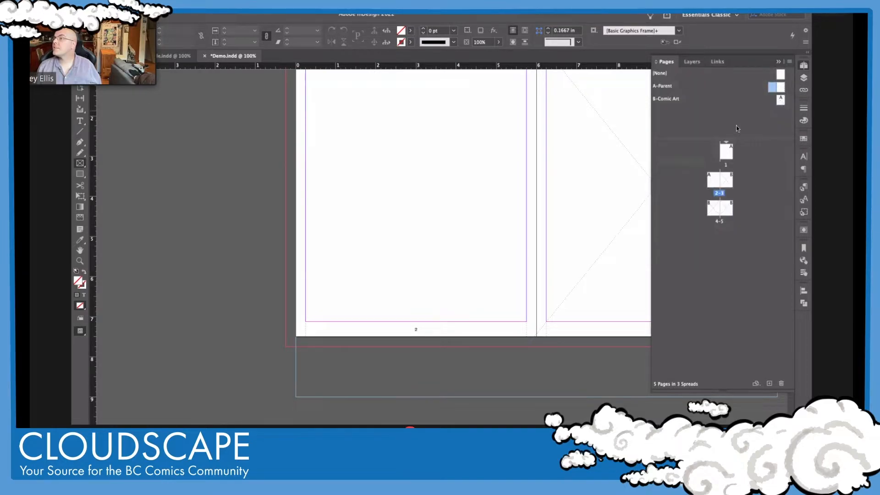
pyautogui.click(789, 61)
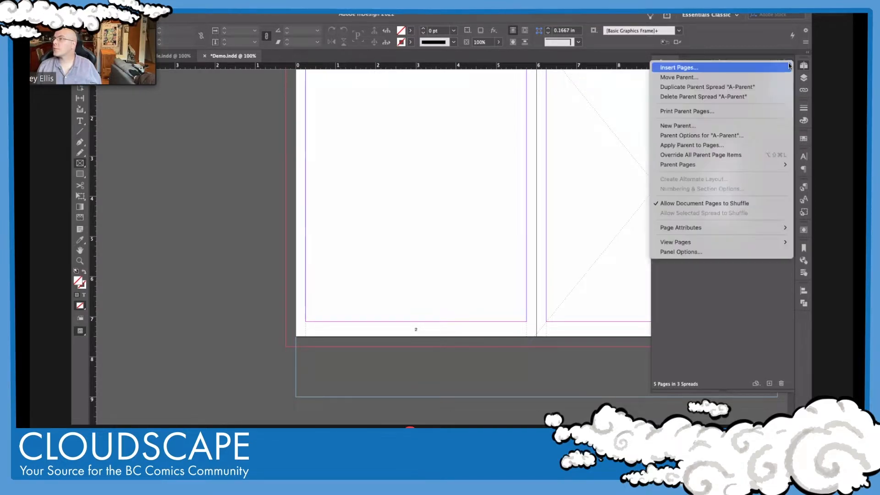
pyautogui.click(709, 134)
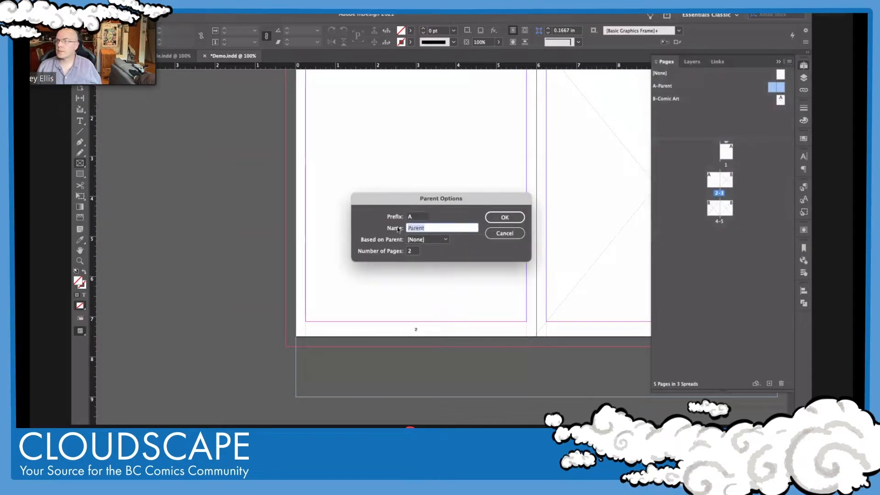
pyautogui.write('Text')
pyautogui.press('Return')
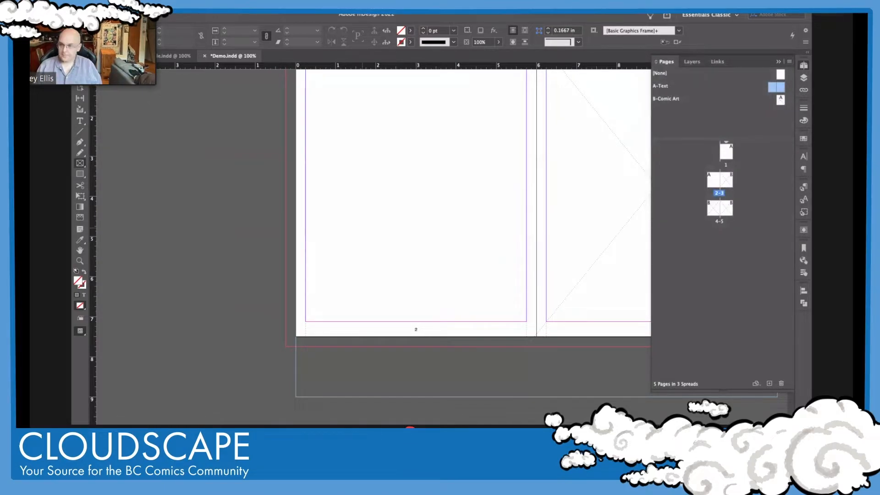
# Open the B-Comic Art parent page and start placing an image file on it.
pyautogui.doubleClick(730, 182)
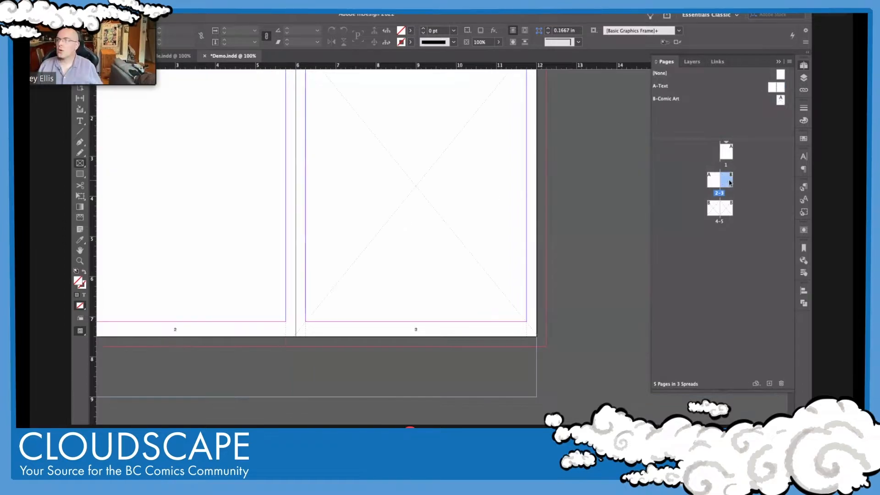
pyautogui.doubleClick(781, 100)
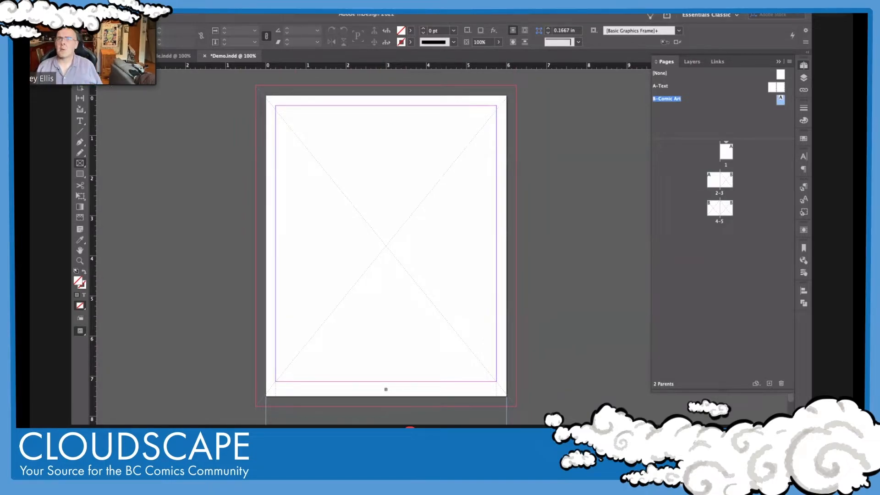
pyautogui.click(80, 77)
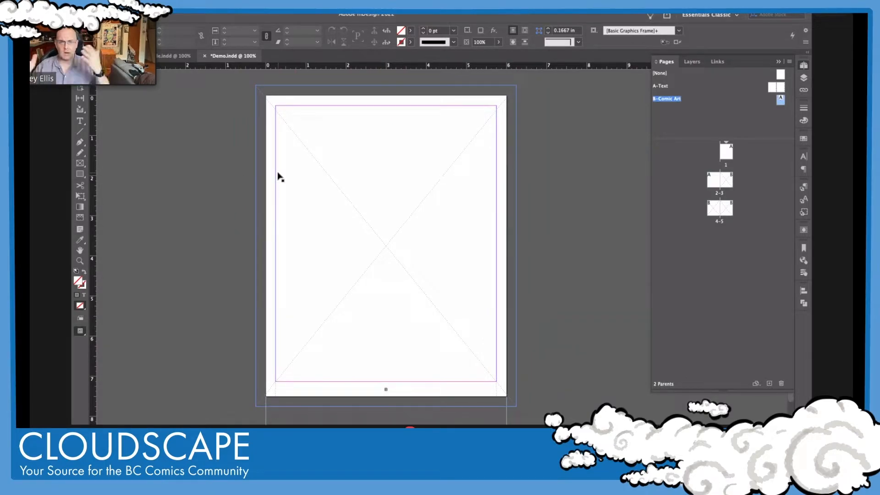
pyautogui.click(265, 126)
pyautogui.click(130, 6)
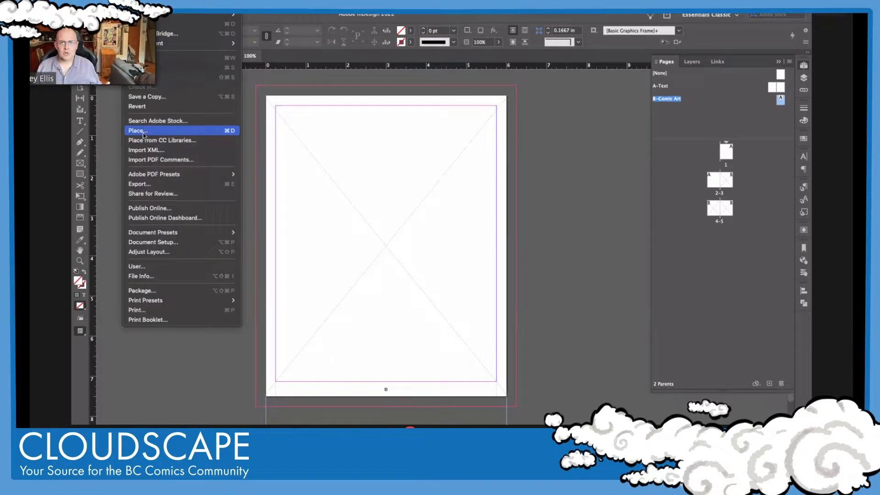
pyautogui.click(215, 133)
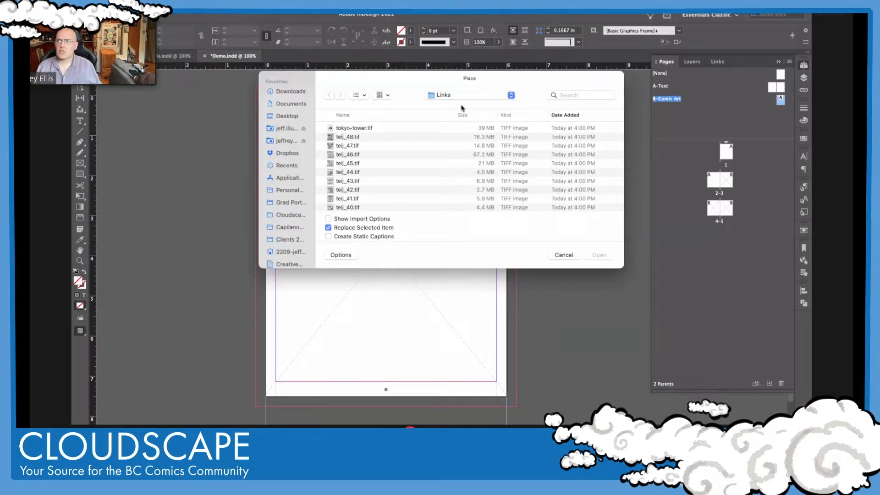
# Sort the files in the Links folder by name and look through the numbered teij TIFF pages.
pyautogui.click(462, 97)
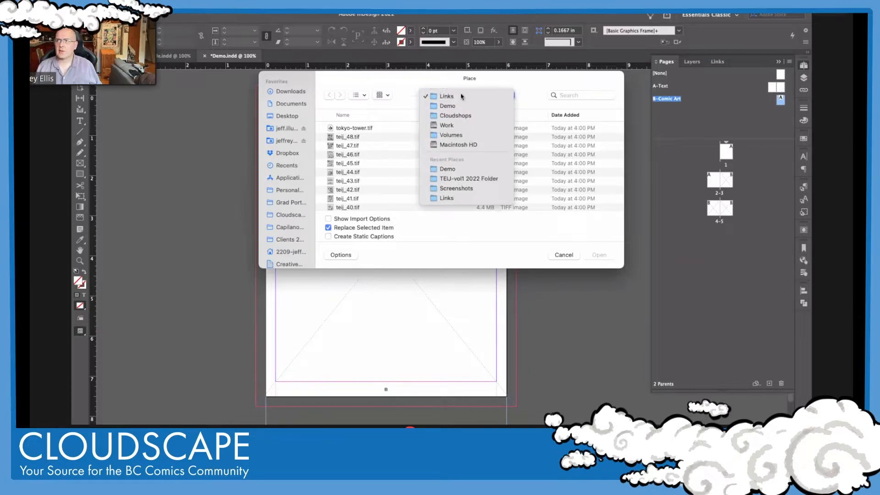
pyautogui.click(462, 96)
pyautogui.scroll(-10, 358, 152)
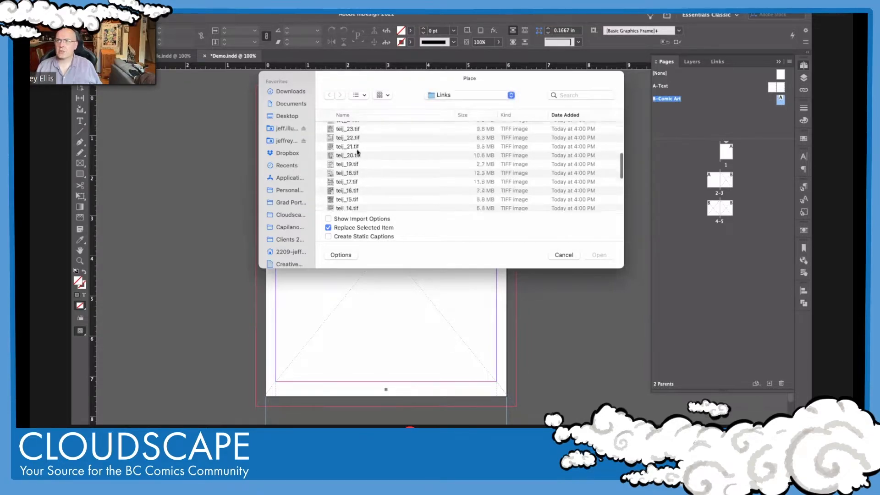
pyautogui.scroll(-10, 357, 152)
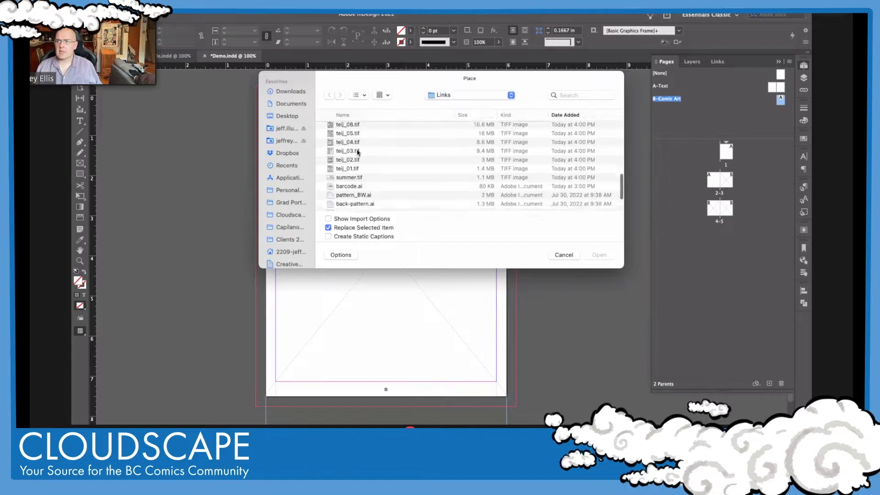
pyautogui.click(396, 115)
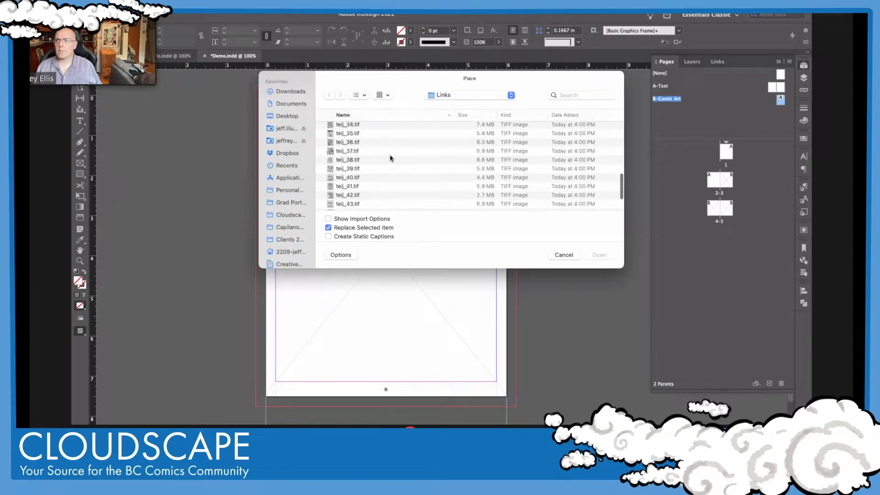
pyautogui.scroll(3, 393, 172)
pyautogui.scroll(-6, 395, 176)
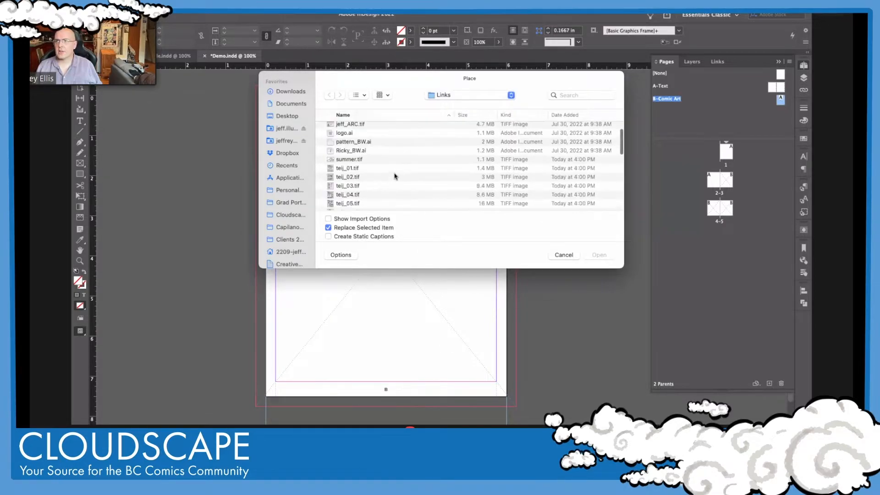
pyautogui.scroll(2, 397, 167)
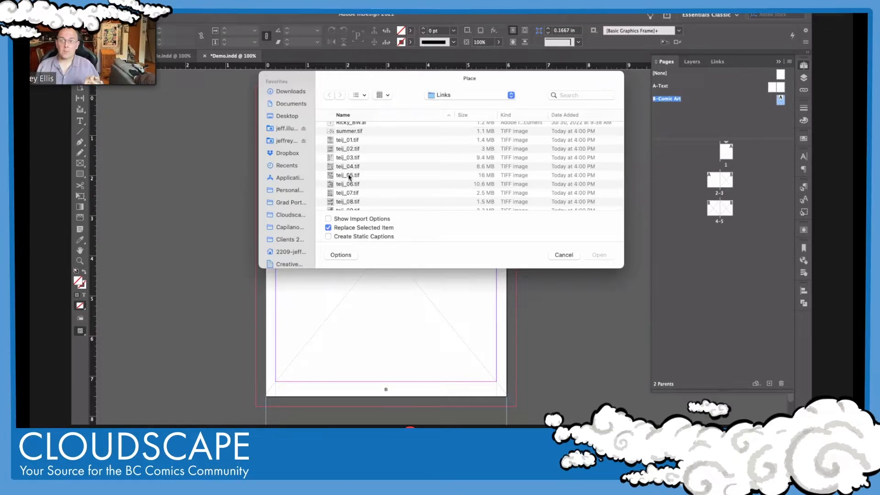
pyautogui.scroll(-10, 349, 177)
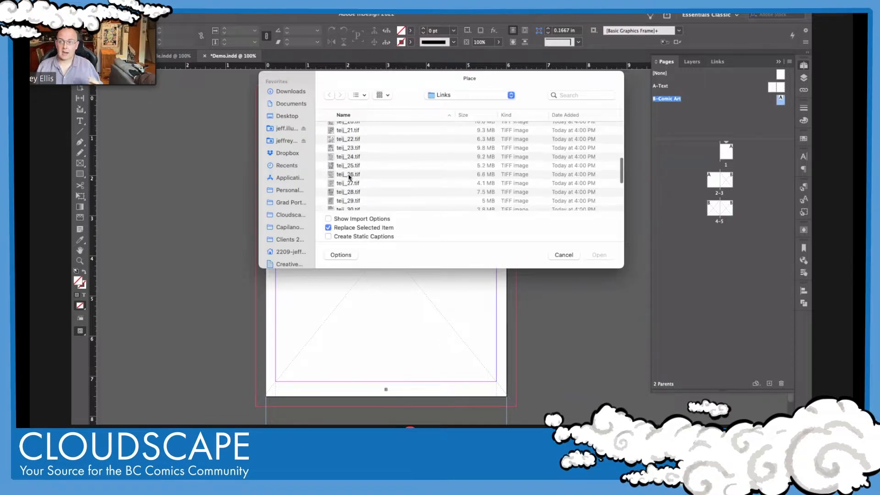
pyautogui.scroll(-5, 349, 177)
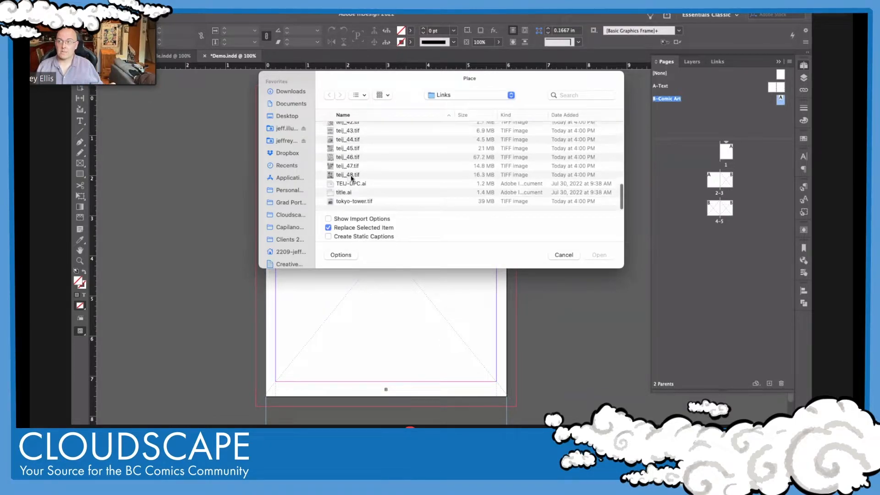
pyautogui.scroll(8, 351, 177)
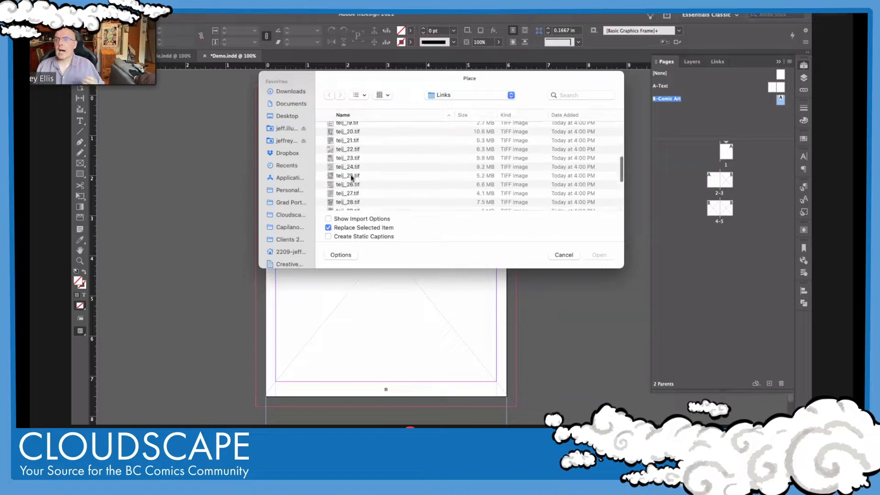
pyautogui.scroll(6, 351, 175)
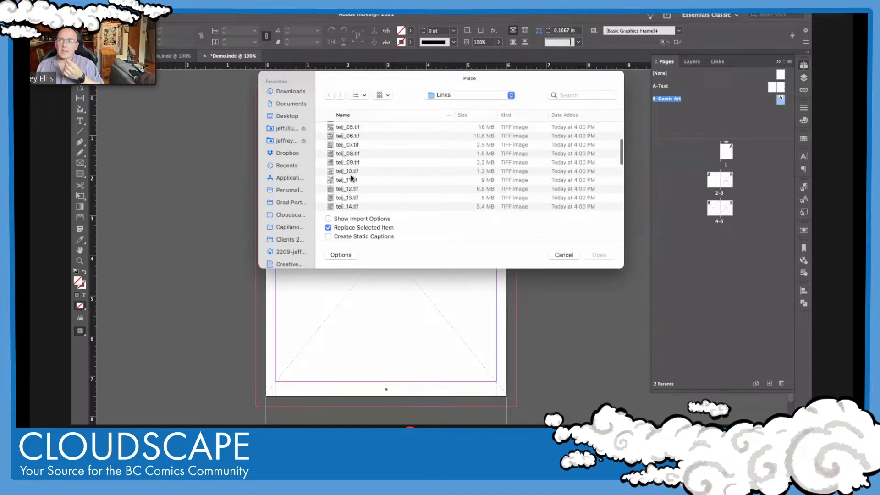
pyautogui.scroll(1, 351, 178)
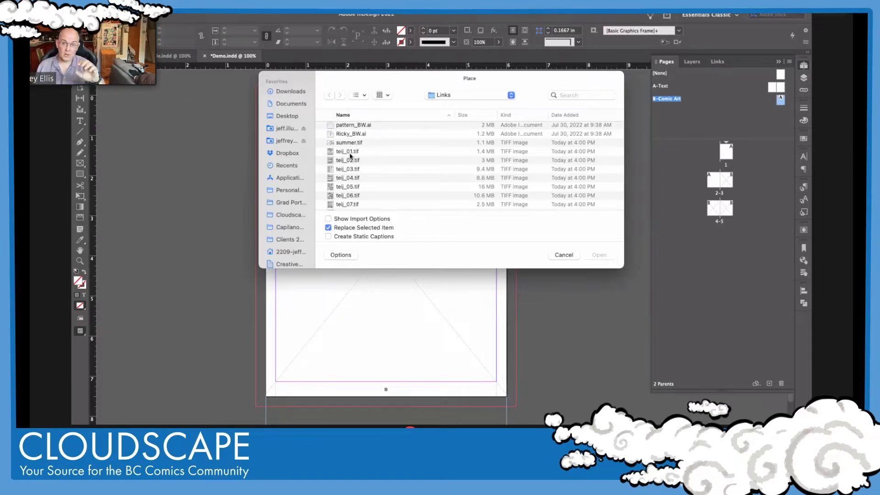
pyautogui.scroll(1, 355, 164)
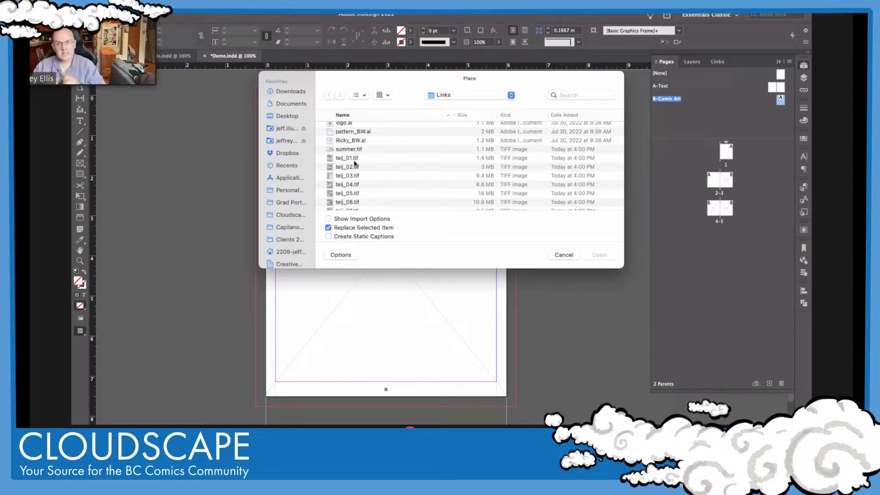
# Place teij_01.tif in the full-bleed frame on B-Comic Art and scale the art proportionally to fill the frame.
pyautogui.click(353, 158)
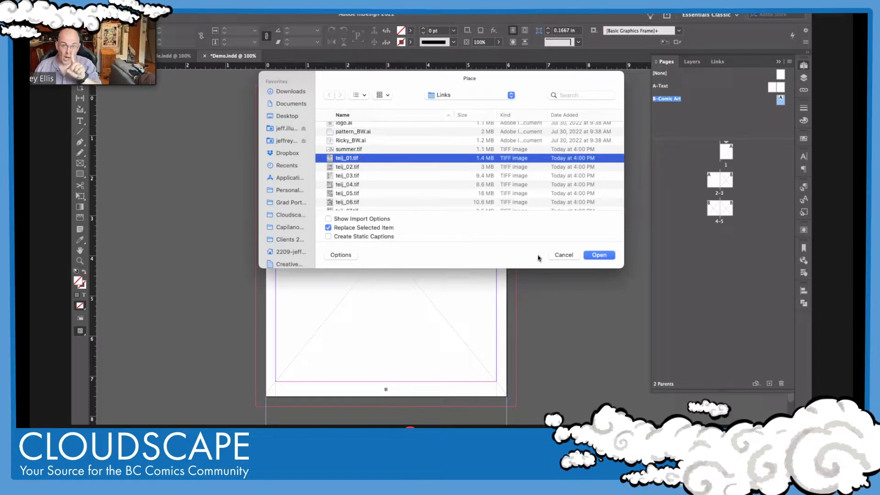
pyautogui.click(603, 256)
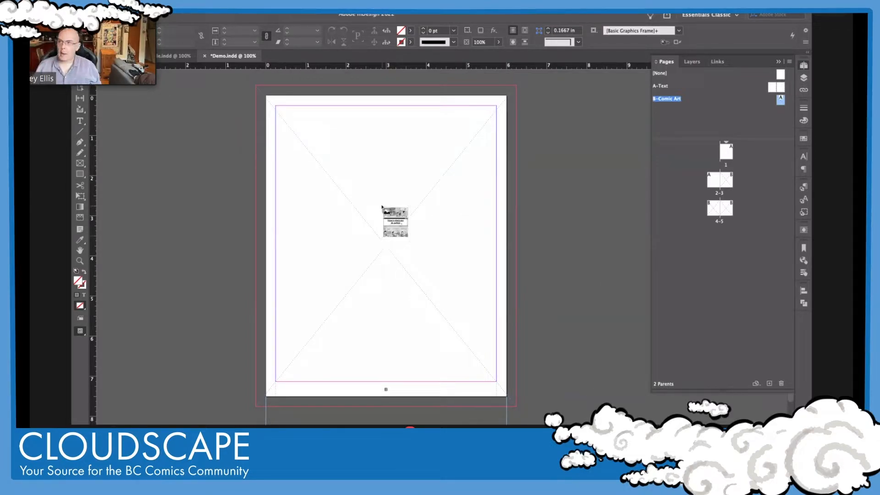
pyautogui.click(383, 208)
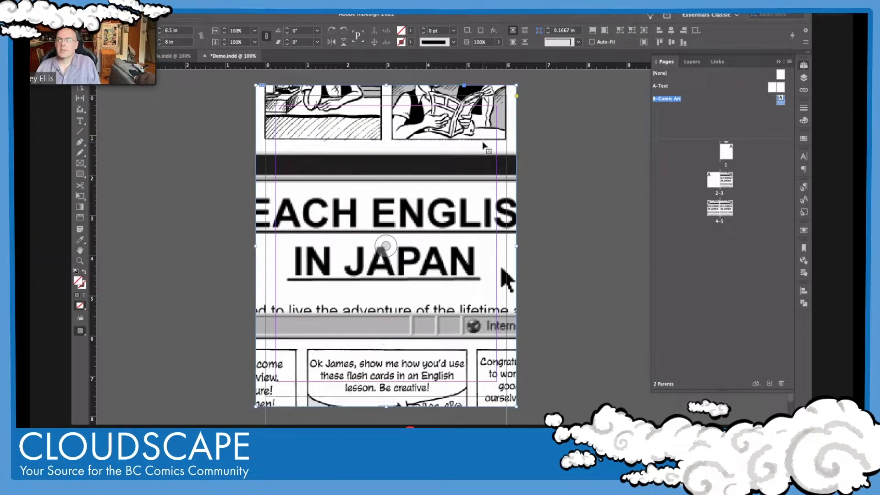
pyautogui.click(592, 31)
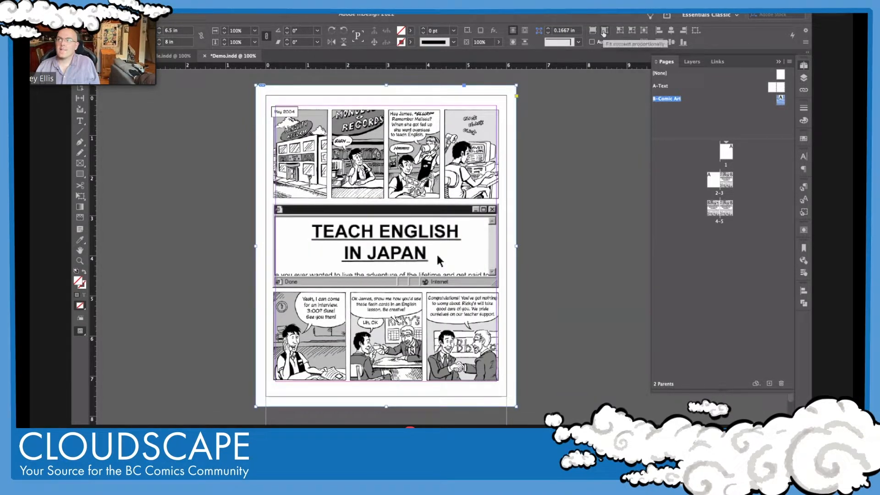
# Try fitting the comic page art proportionally inside its frame on B-Comic Art, and return it to filling the frame proportionally.
pyautogui.click(604, 31)
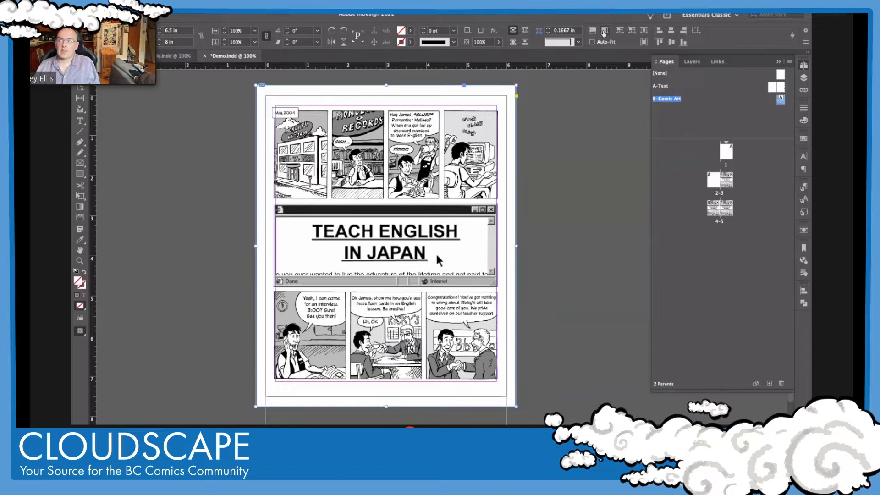
pyautogui.click(593, 31)
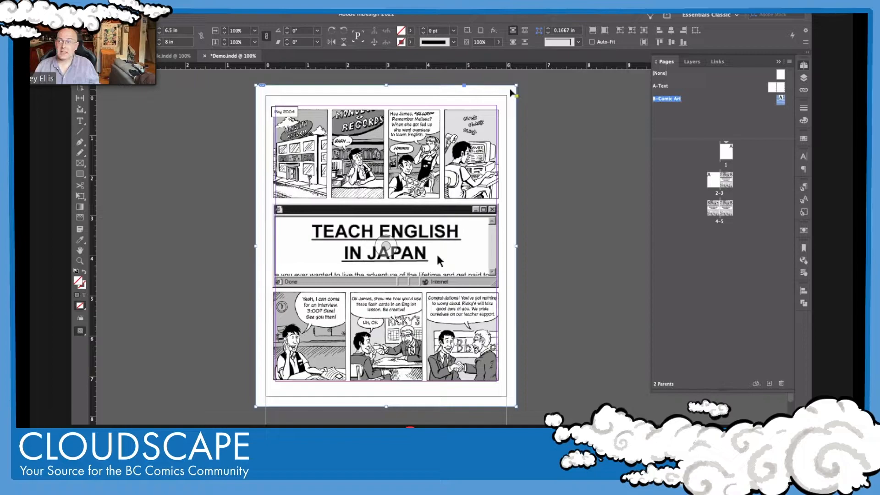
pyautogui.click(591, 30)
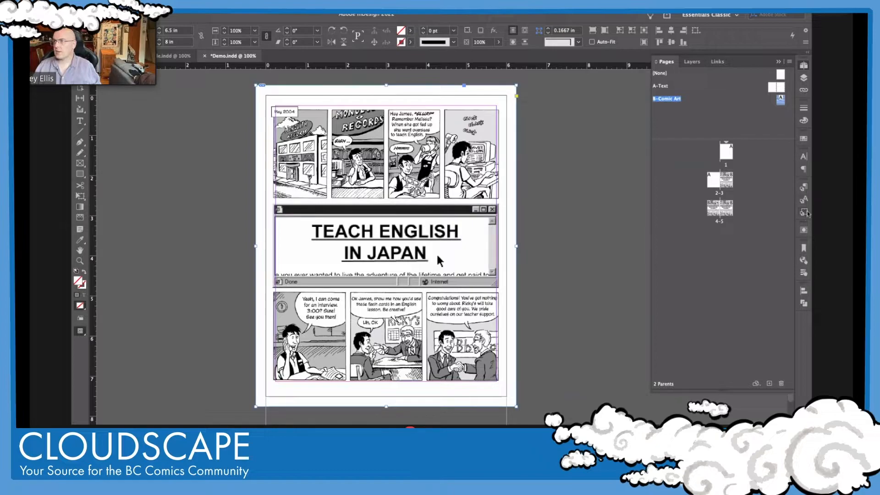
# Create a new object style from the selected art frame, apply it to the frame and name it Comic Art.
pyautogui.click(804, 213)
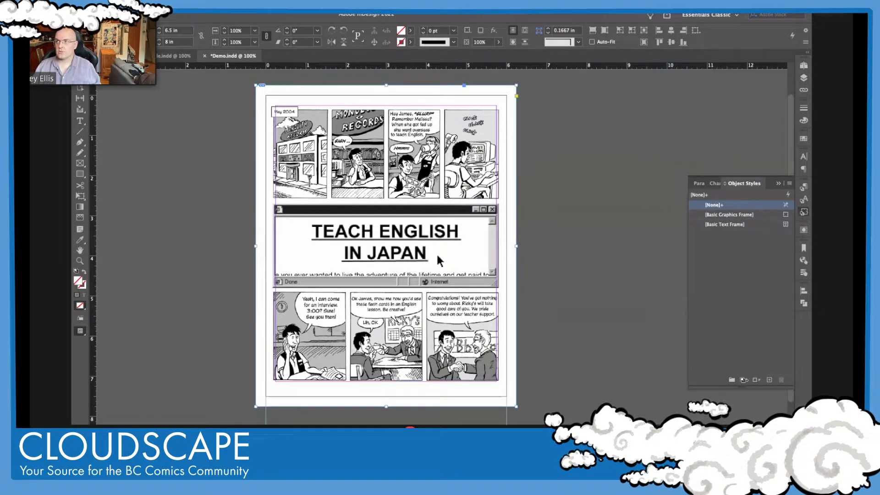
pyautogui.click(292, 3)
pyautogui.moveTo(332, 235)
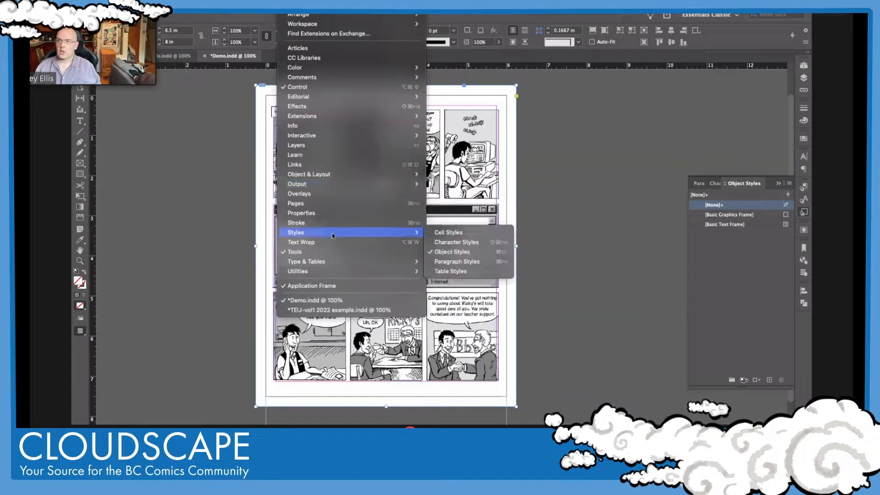
pyautogui.click(747, 257)
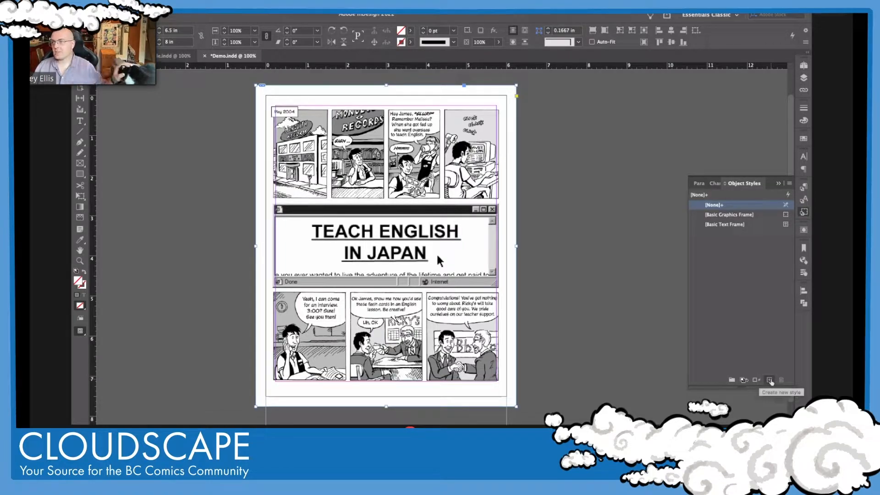
pyautogui.click(770, 380)
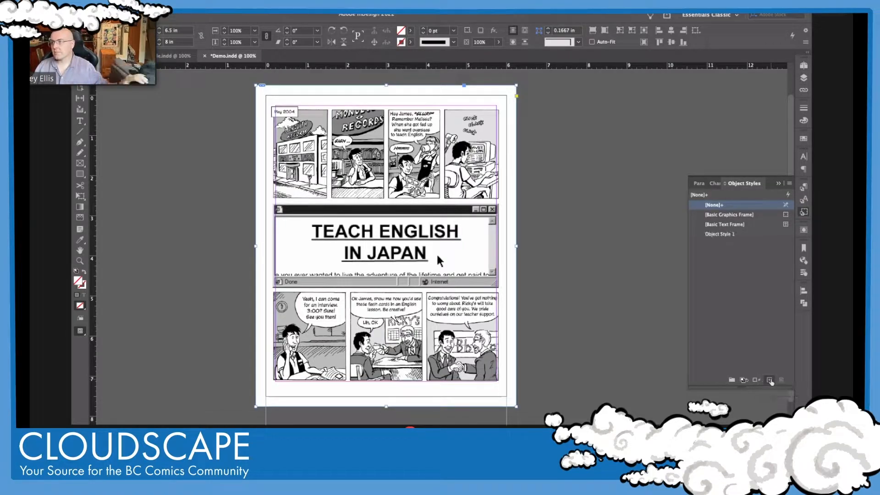
pyautogui.click(726, 238)
pyautogui.click(774, 237)
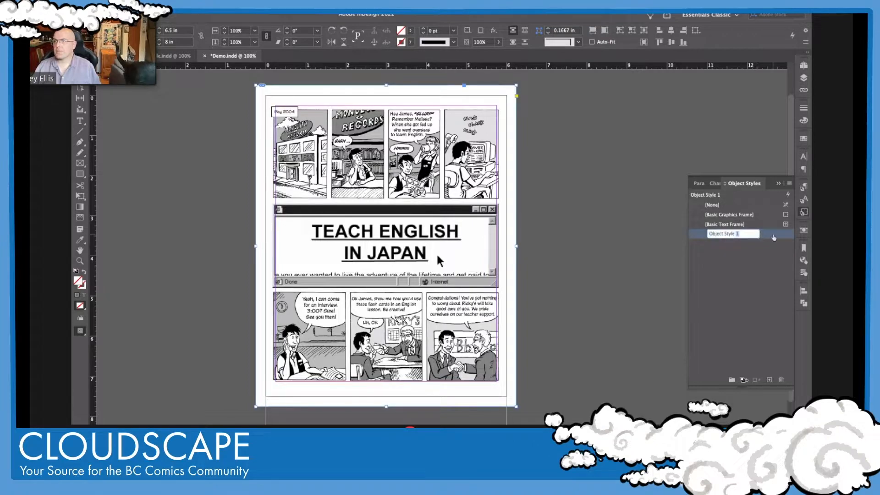
pyautogui.doubleClick(773, 237)
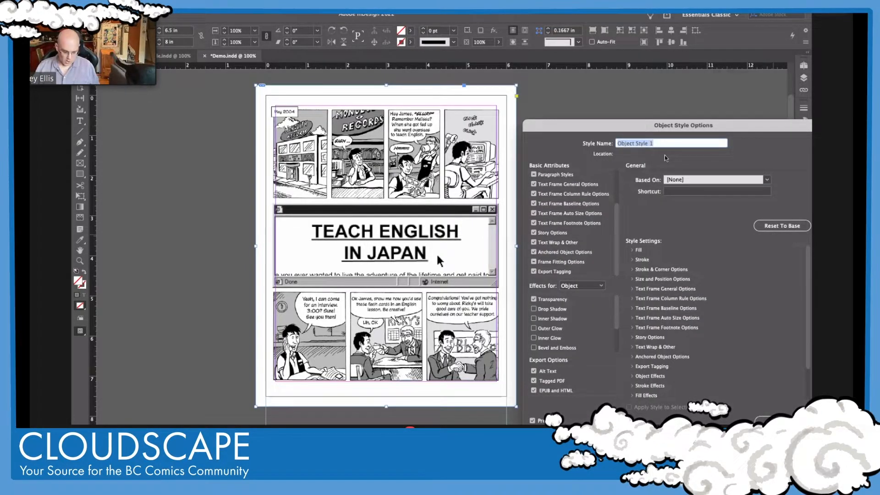
pyautogui.write('Comic Art')
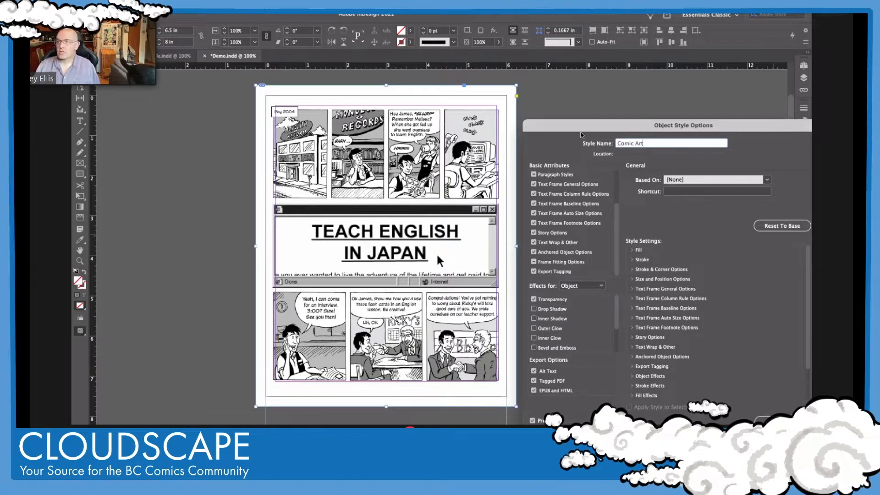
# Set the Comic Art object style's frame fitting to Fill Frame Proportionally and save the style options.
pyautogui.moveTo(580, 130); pyautogui.dragTo(445, 125)
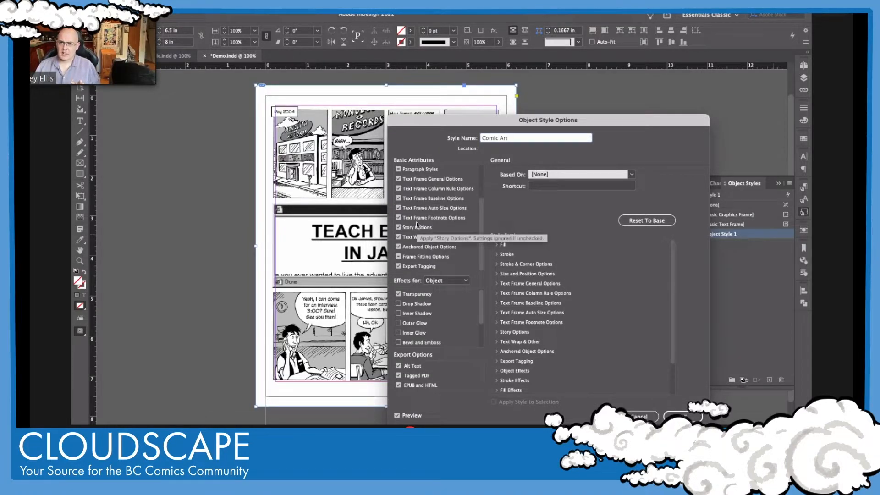
pyautogui.click(423, 257)
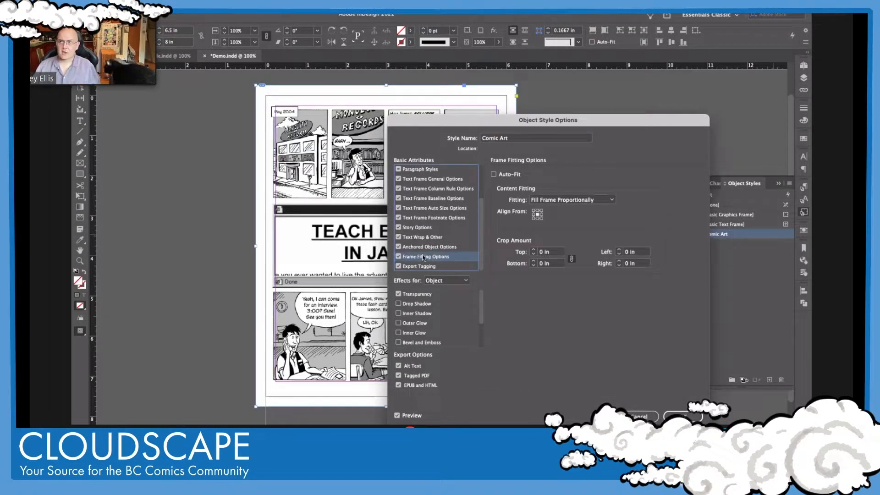
pyautogui.click(580, 202)
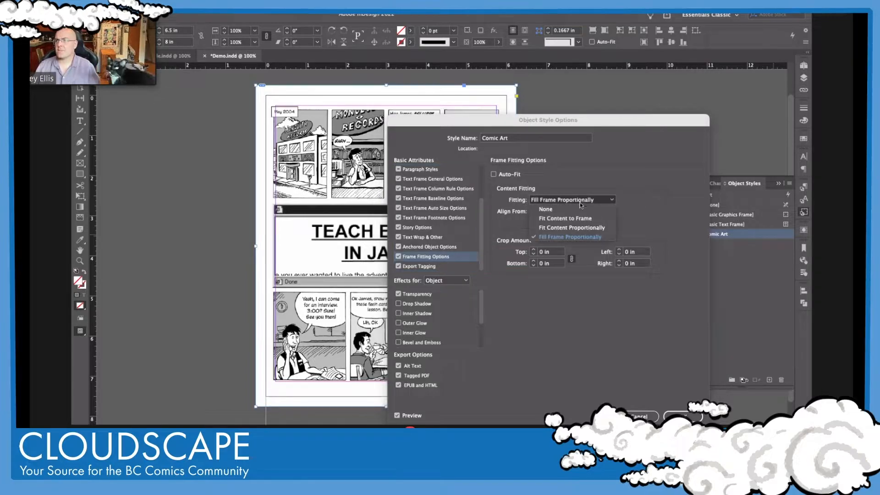
pyautogui.click(581, 238)
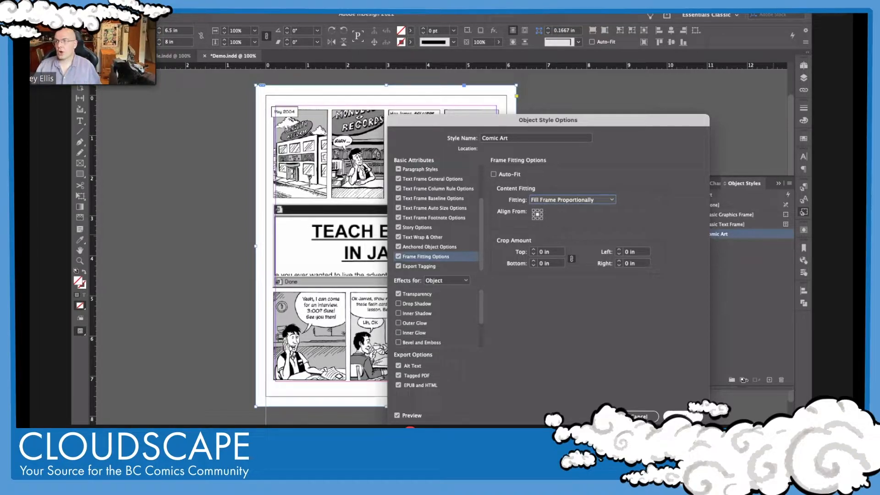
pyautogui.click(682, 416)
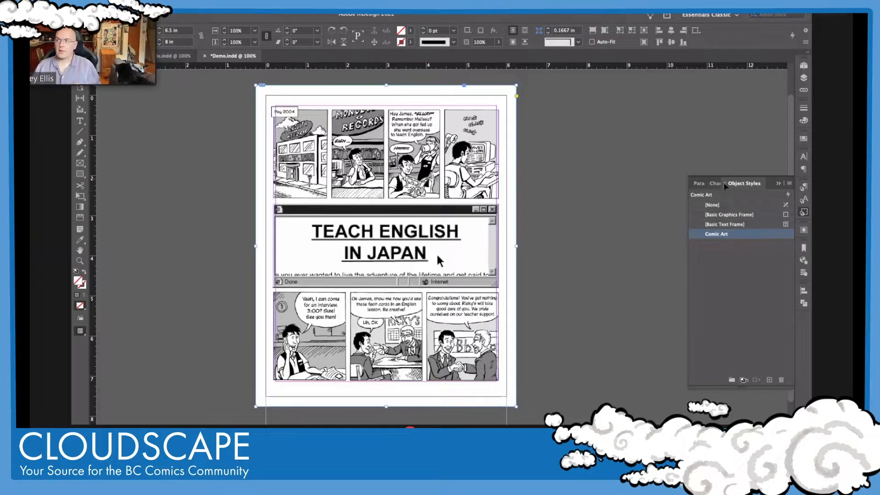
# Delete the placed image from the B-Comic Art frame, leaving the empty frame, and select that frame.
pyautogui.click(386, 243)
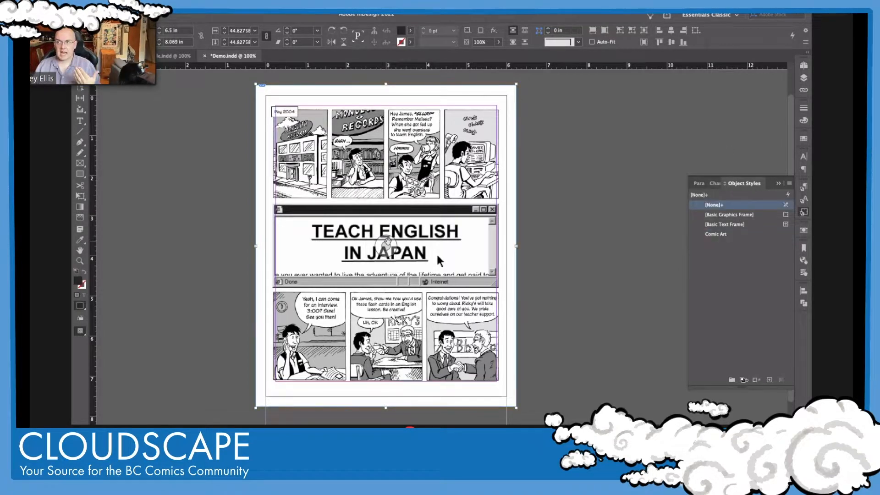
pyautogui.press('Delete')
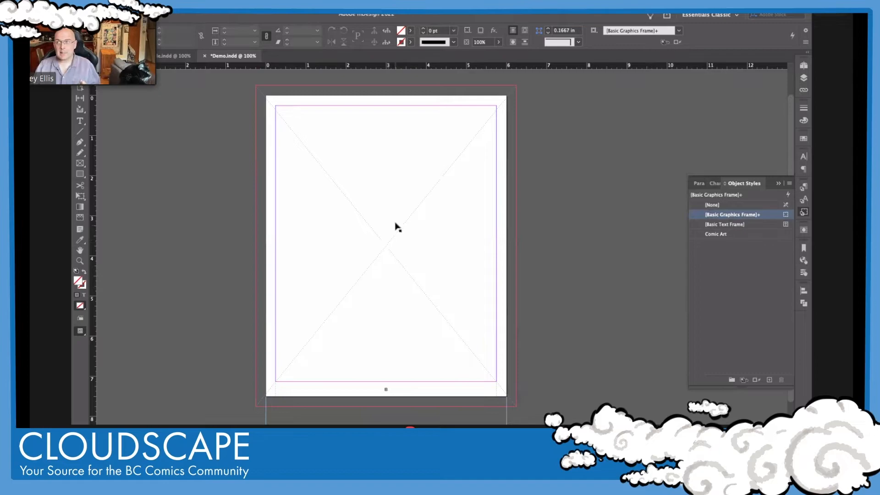
pyautogui.click(399, 222)
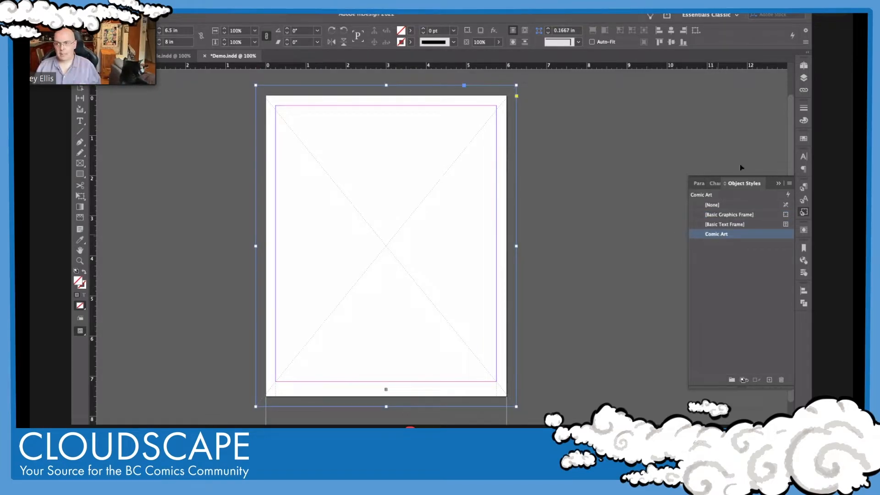
# Check the empty art frames on pages 3, 4 and 5 and compare them with the frame on the B-Comic Art parent.
pyautogui.click(803, 65)
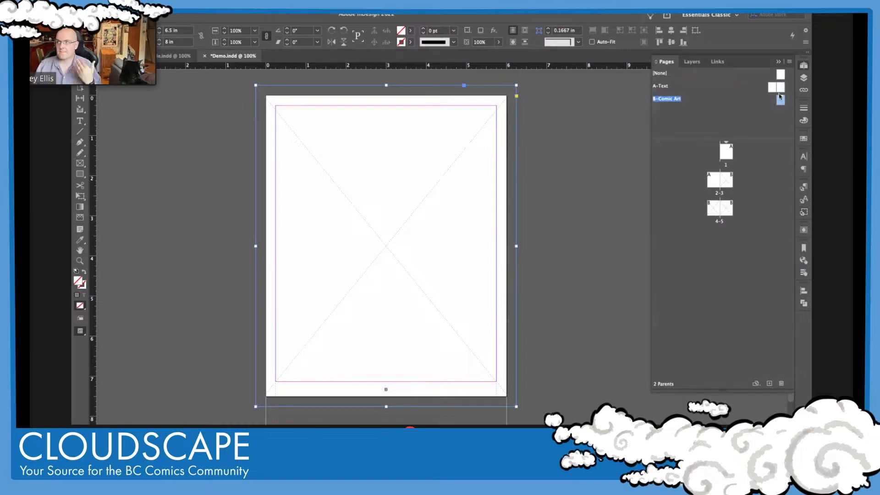
pyautogui.moveTo(774, 102); pyautogui.dragTo(730, 179)
pyautogui.doubleClick(729, 179)
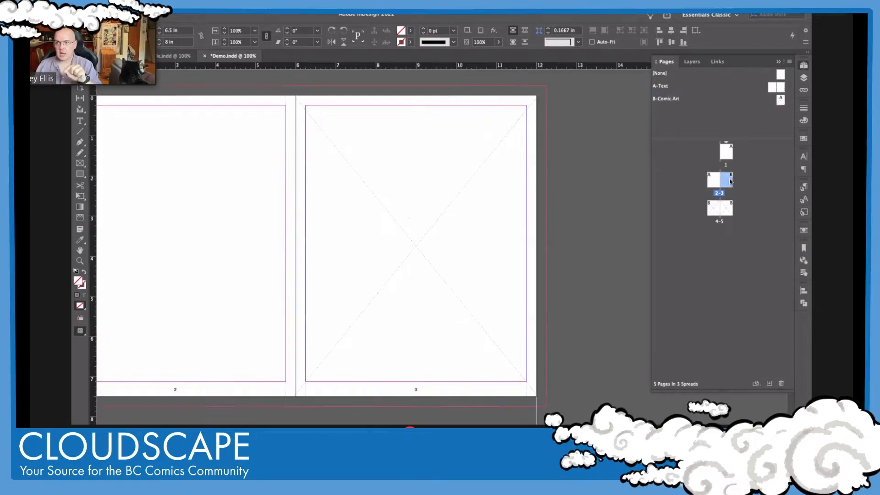
pyautogui.doubleClick(717, 213)
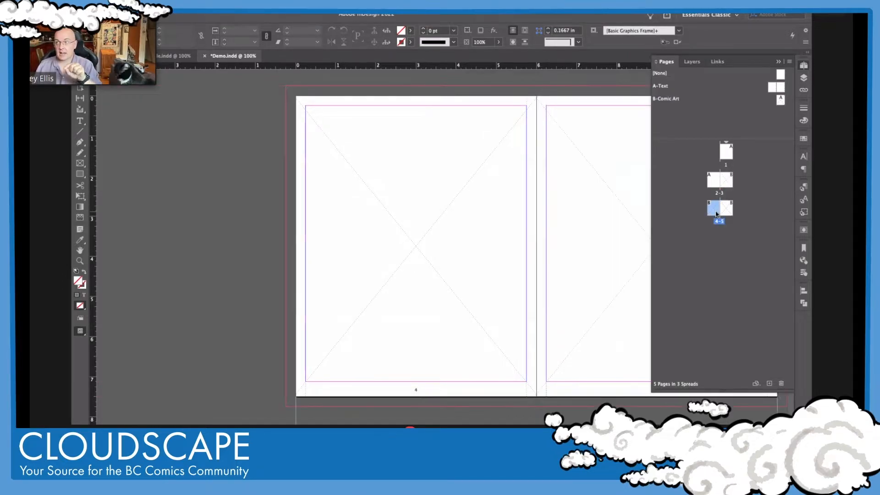
pyautogui.doubleClick(726, 213)
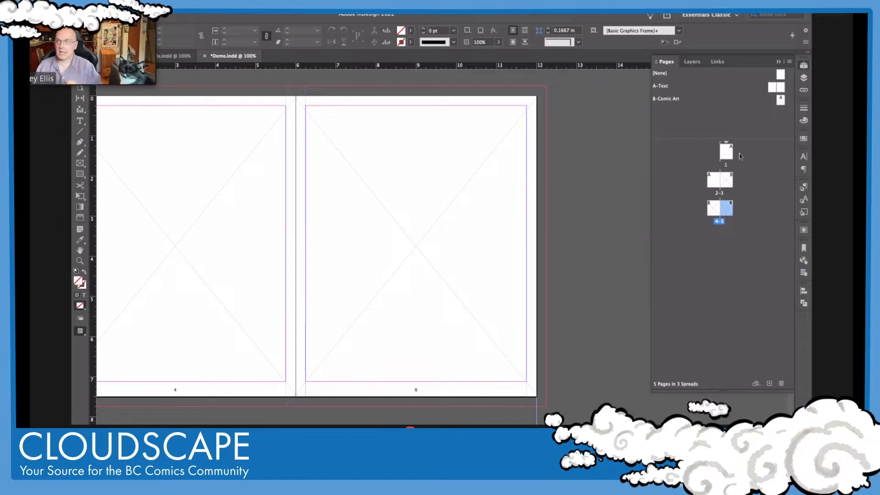
pyautogui.doubleClick(780, 101)
pyautogui.click(496, 187)
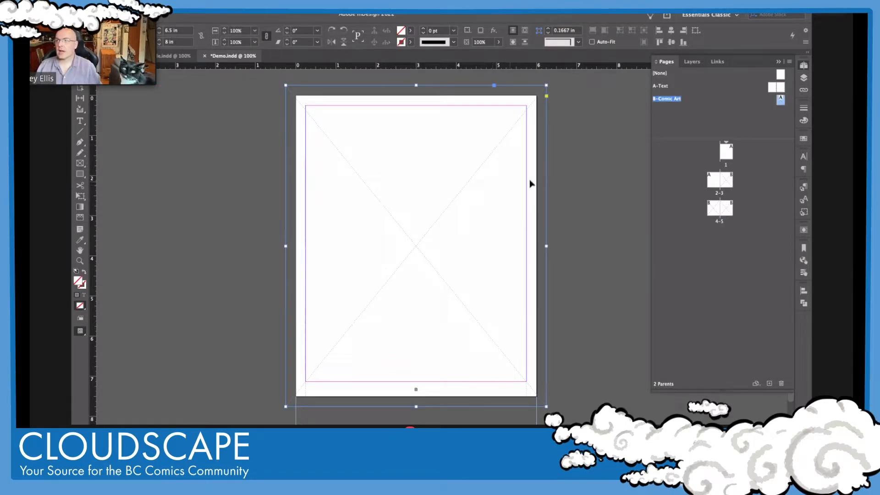
# Go to page 3 and load teij_01.tif, teij_02.tif and teij_03.tif from the Links folder for placing.
pyautogui.doubleClick(726, 185)
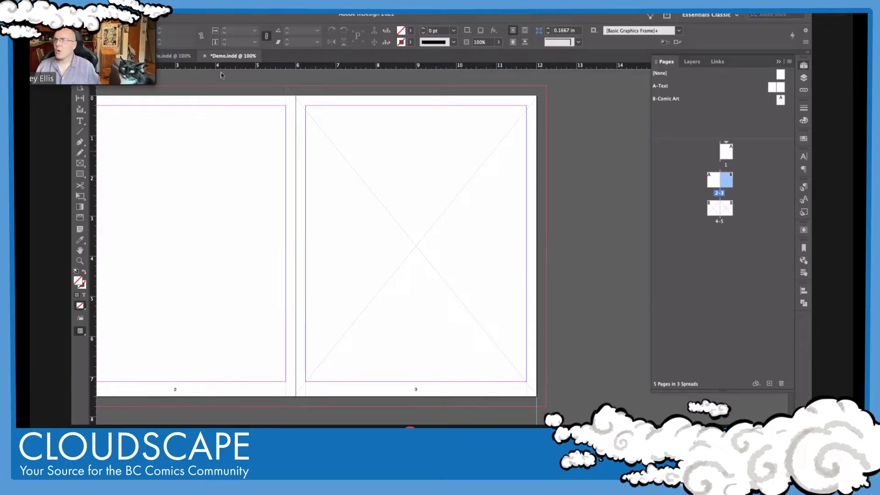
pyautogui.press('super+d')
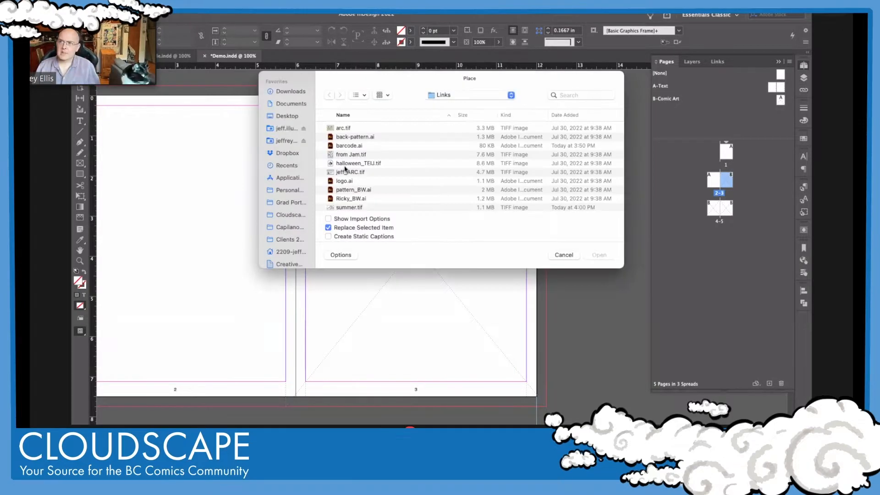
pyautogui.scroll(-5, 350, 151)
pyautogui.scroll(2, 350, 150)
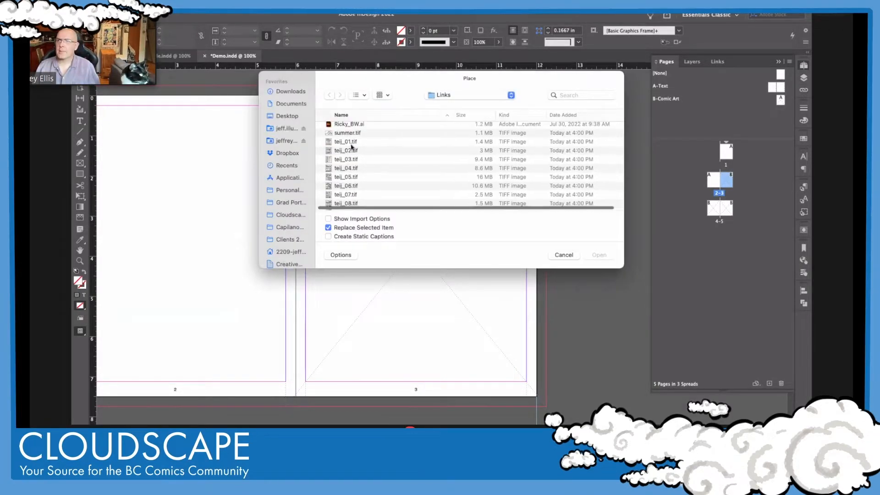
pyautogui.click(349, 142)
pyautogui.keyDown('shift'); pyautogui.click(350, 158); pyautogui.keyUp('shift')
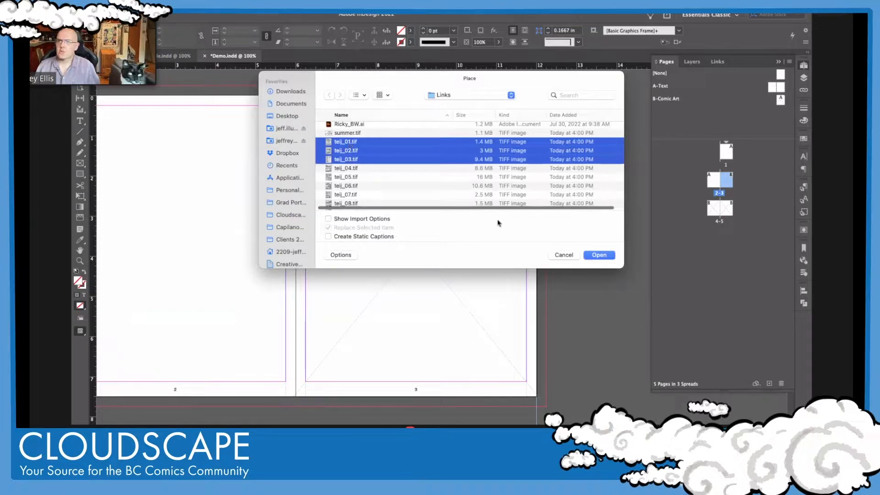
pyautogui.click(599, 254)
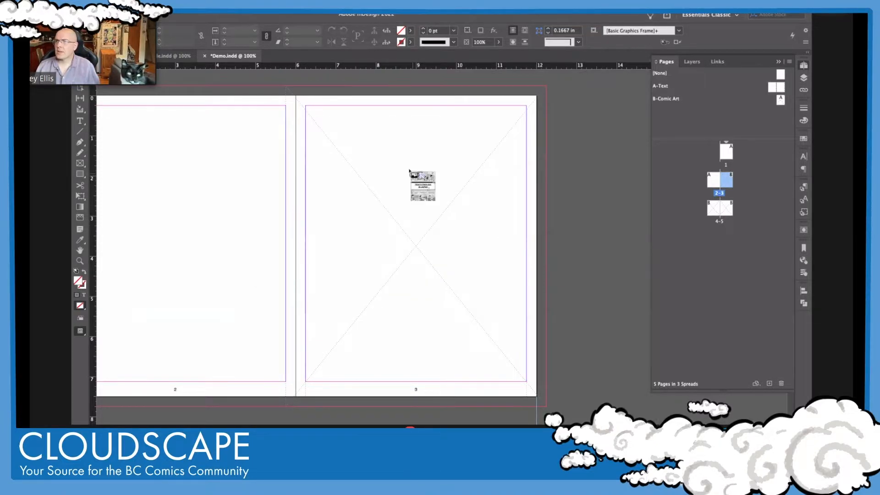
# Place the three loaded comic images in order in the frames on pages 3, 4 and 5, and return to page 3.
pyautogui.click(401, 177)
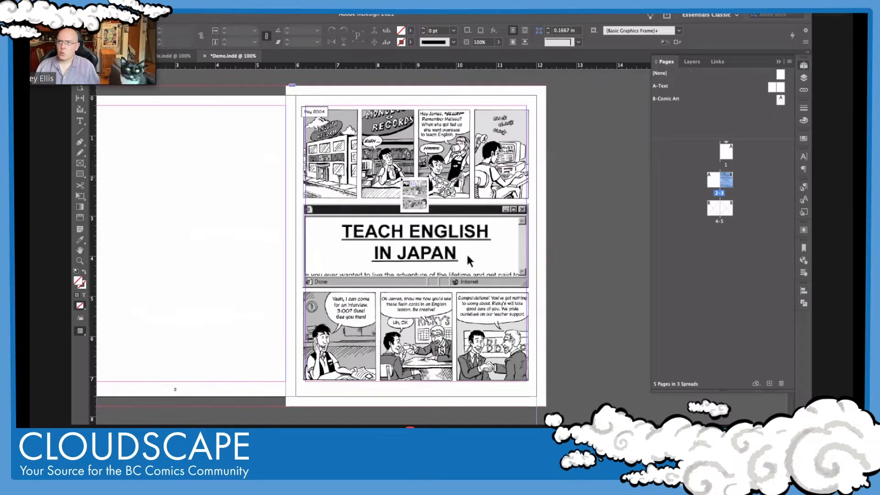
pyautogui.doubleClick(708, 210)
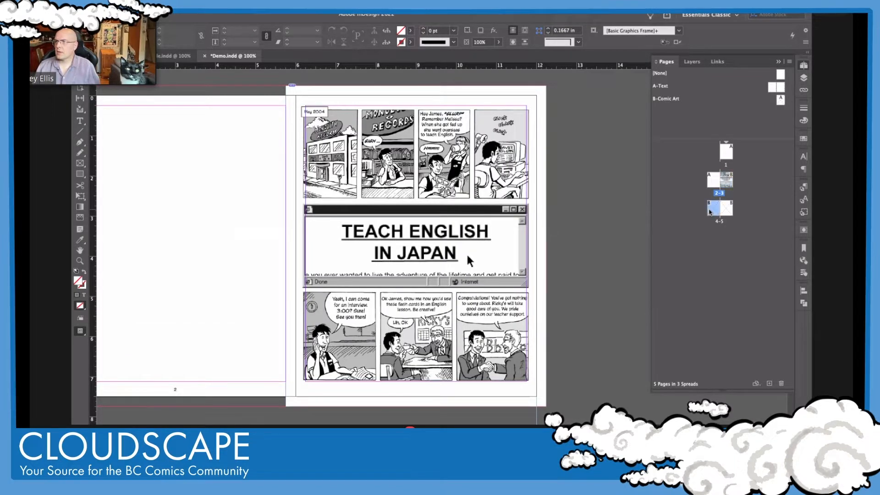
pyautogui.click(435, 223)
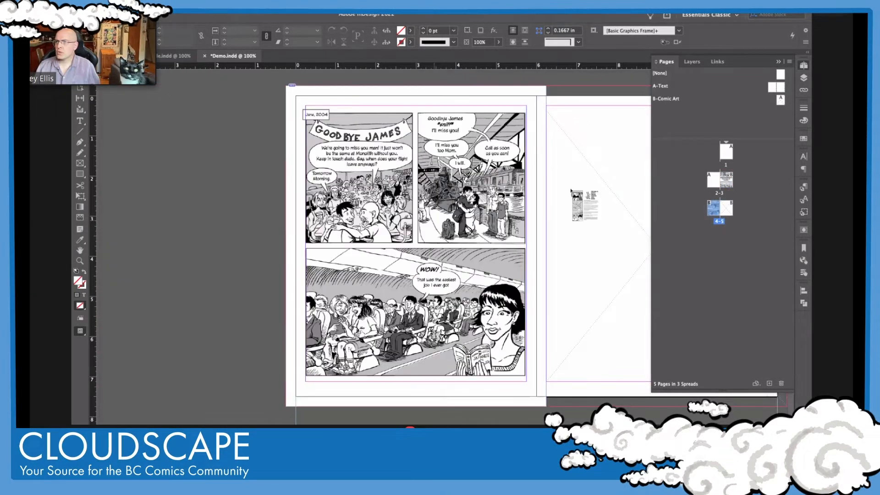
pyautogui.click(586, 185)
pyautogui.hscroll(5, 510, 185)
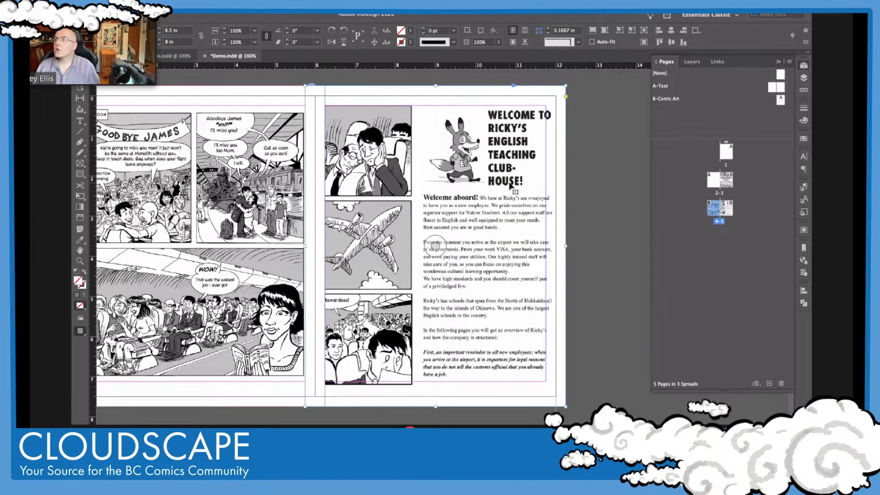
pyautogui.hscroll(-3, 510, 185)
pyautogui.hscroll(2, 510, 186)
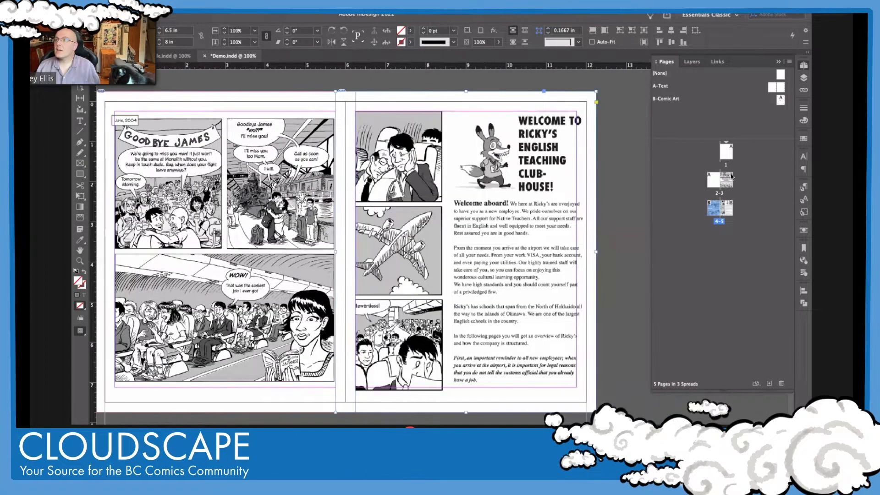
pyautogui.doubleClick(726, 180)
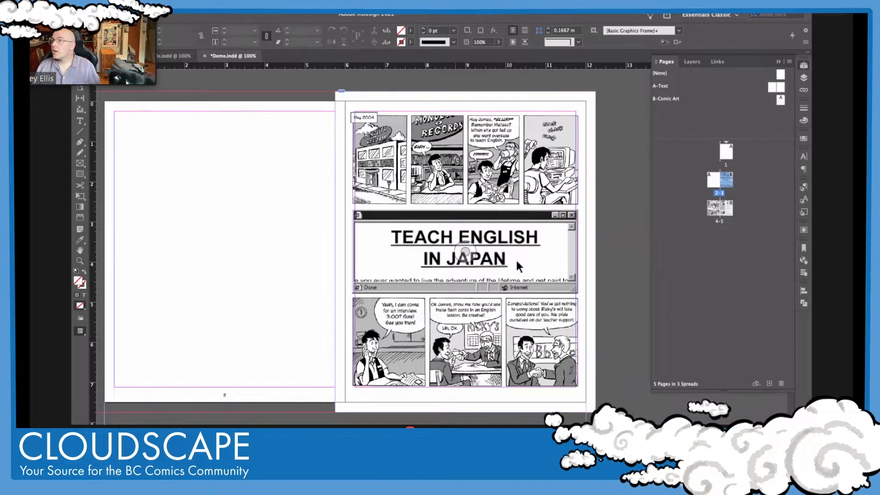
pyautogui.moveTo(516, 258); pyautogui.dragTo(467, 262)
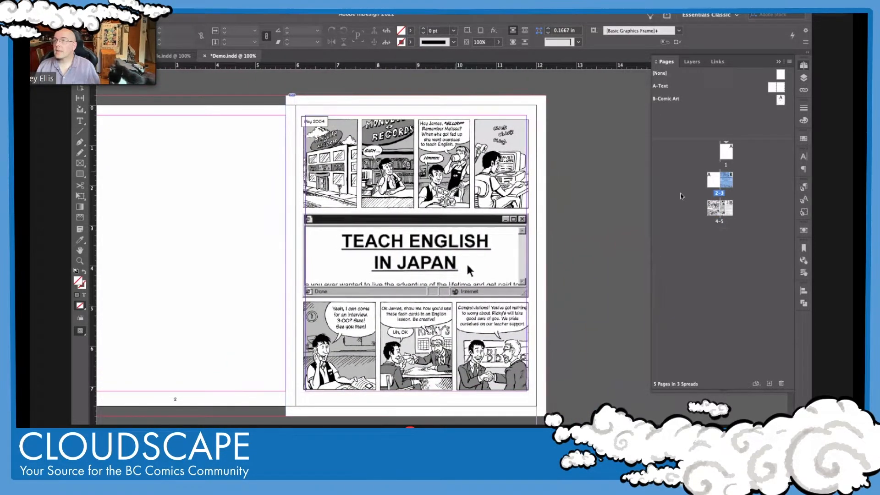
# Compare the fit of the placed comic art on page 3 with that on pages 4 and 5.
pyautogui.doubleClick(729, 210)
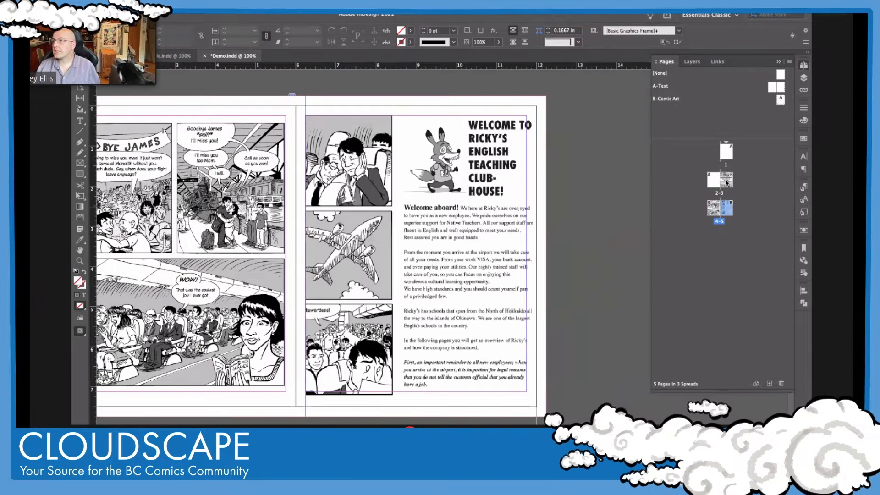
pyautogui.doubleClick(726, 181)
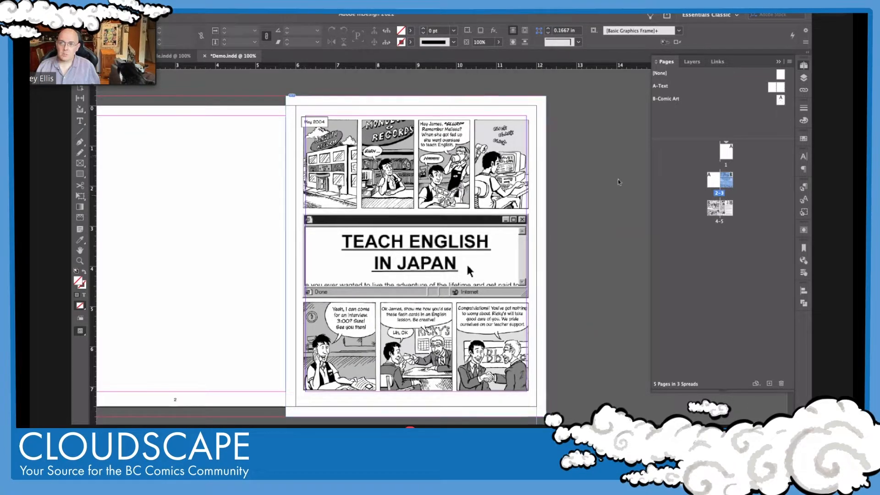
pyautogui.doubleClick(730, 209)
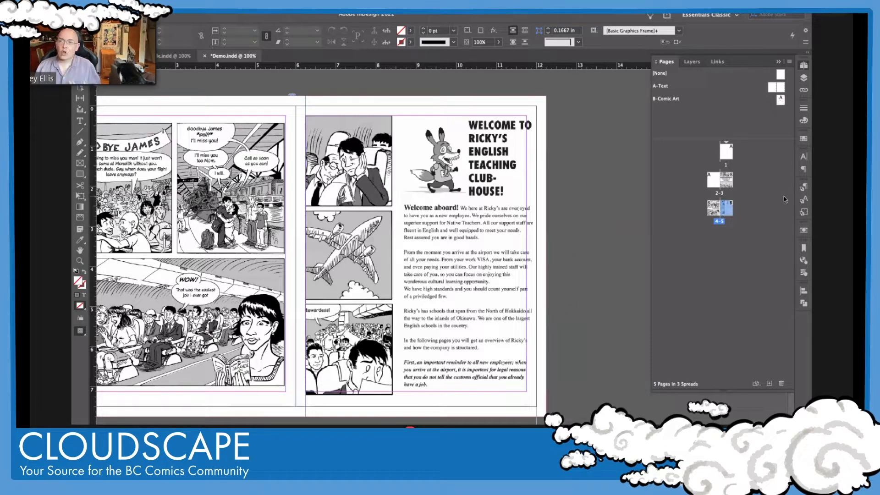
# Set the Comic Art object style's frame fitting to Fit Content Proportionally with linked crop amounts of 0.125 in on all sides.
pyautogui.click(808, 214)
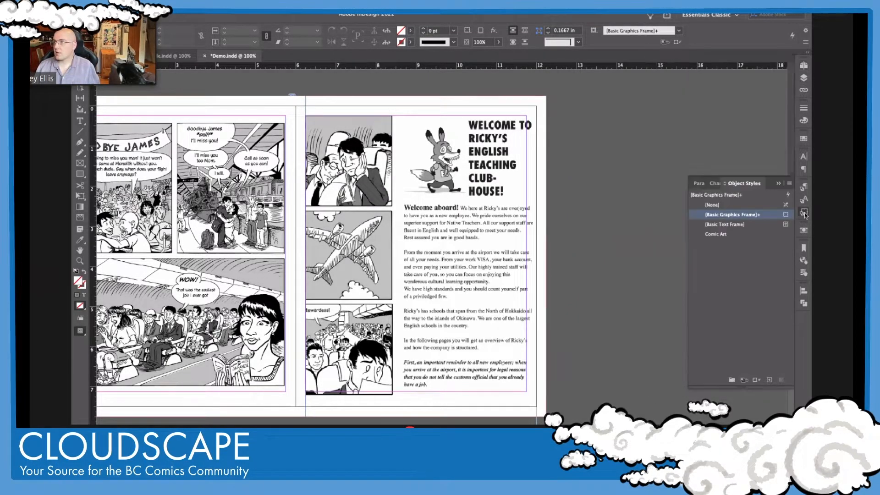
pyautogui.doubleClick(736, 233)
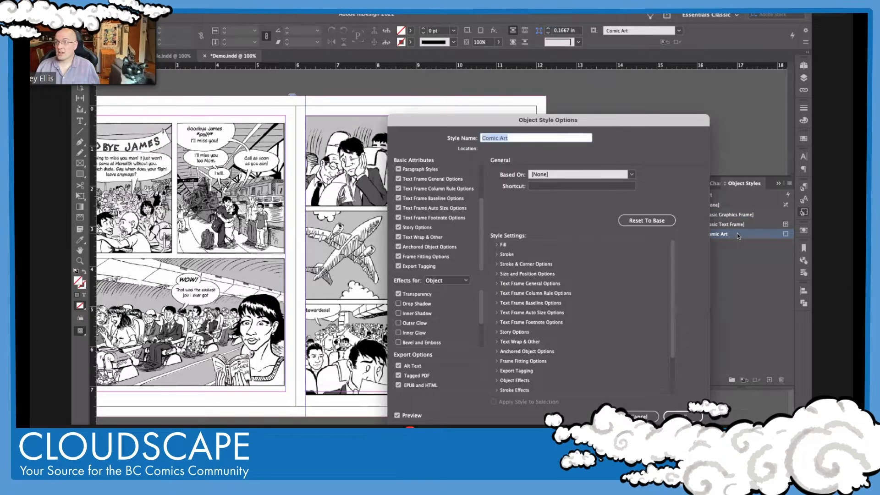
pyautogui.click(424, 256)
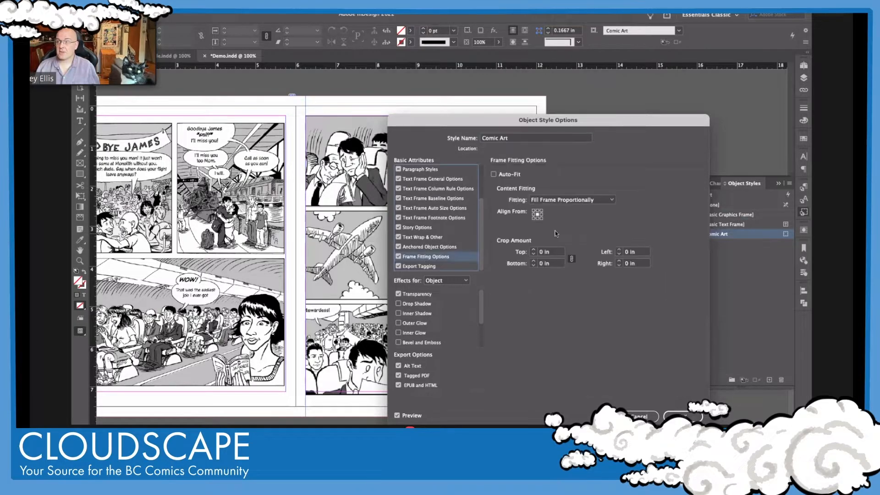
pyautogui.click(533, 250)
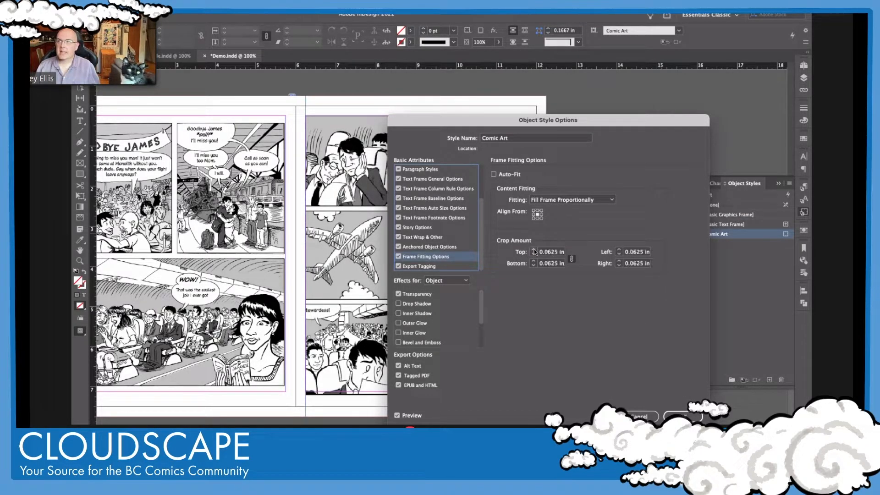
pyautogui.click(571, 260)
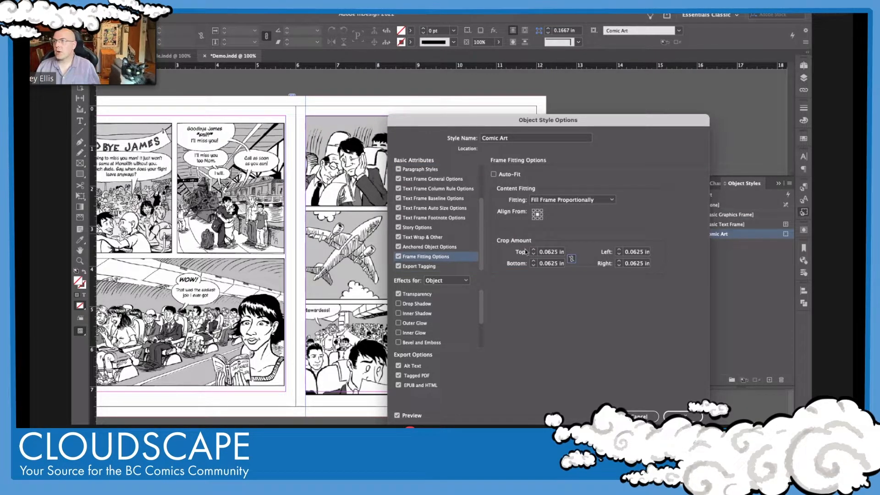
pyautogui.click(571, 259)
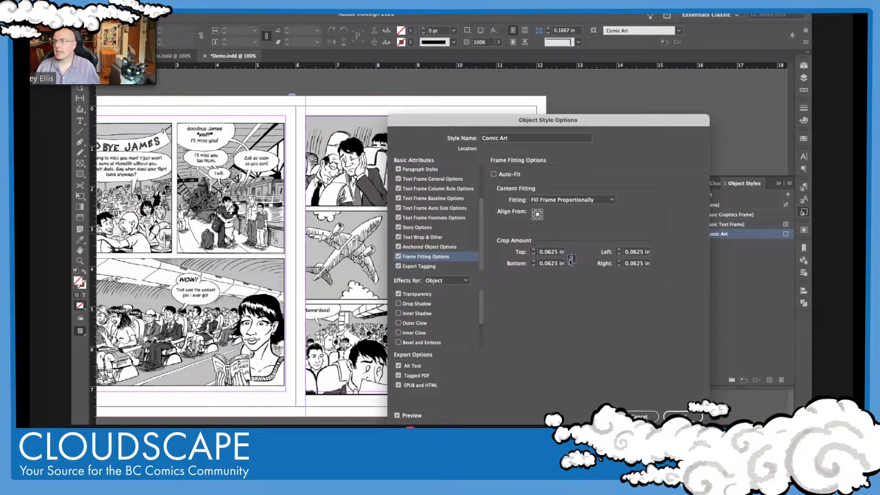
pyautogui.click(534, 251)
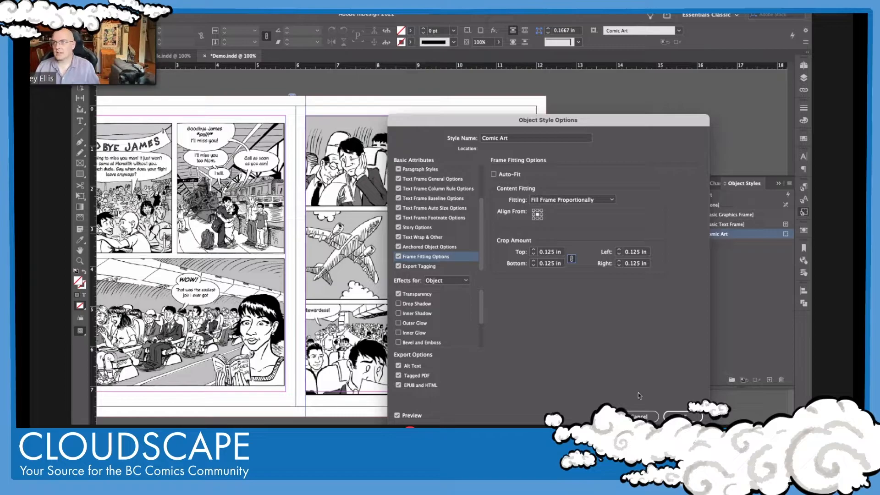
pyautogui.click(578, 200)
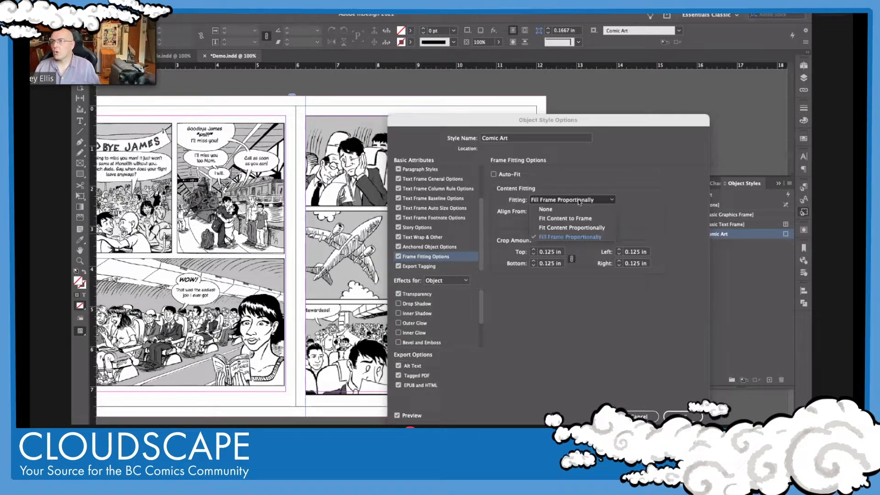
pyautogui.click(574, 228)
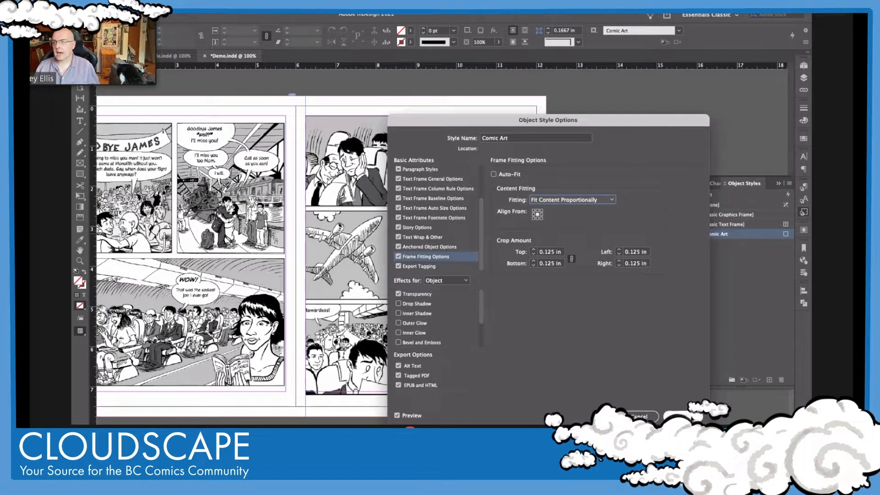
pyautogui.click(683, 416)
# Select the comic art frame on page 5 and reapply the Comic Art object style to it.
pyautogui.click(531, 263)
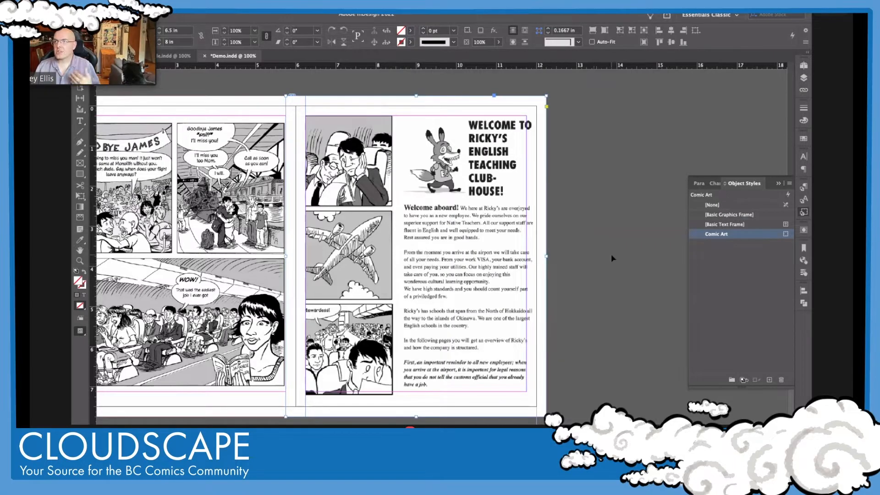
pyautogui.click(737, 206)
pyautogui.click(738, 233)
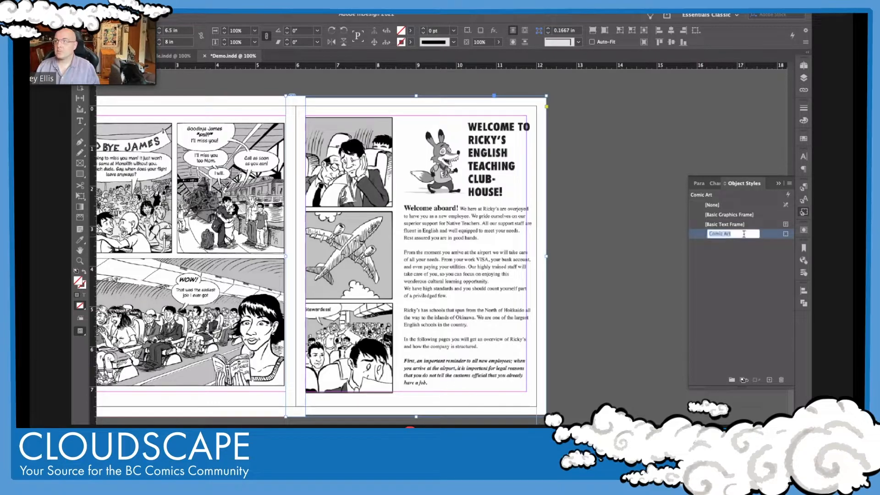
# Set the Comic Art style's frame fitting crop amounts to 0 in on all sides and reapply the style to the page 5 frame.
pyautogui.doubleClick(764, 234)
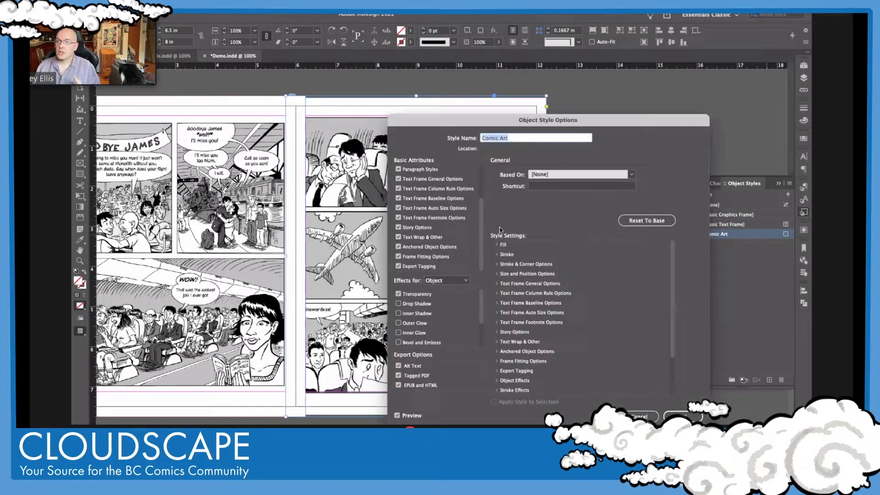
pyautogui.click(438, 258)
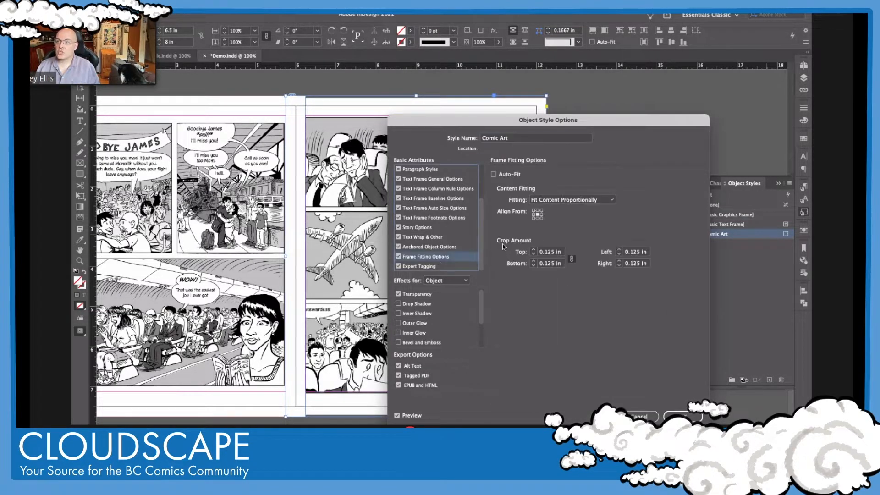
pyautogui.click(619, 261)
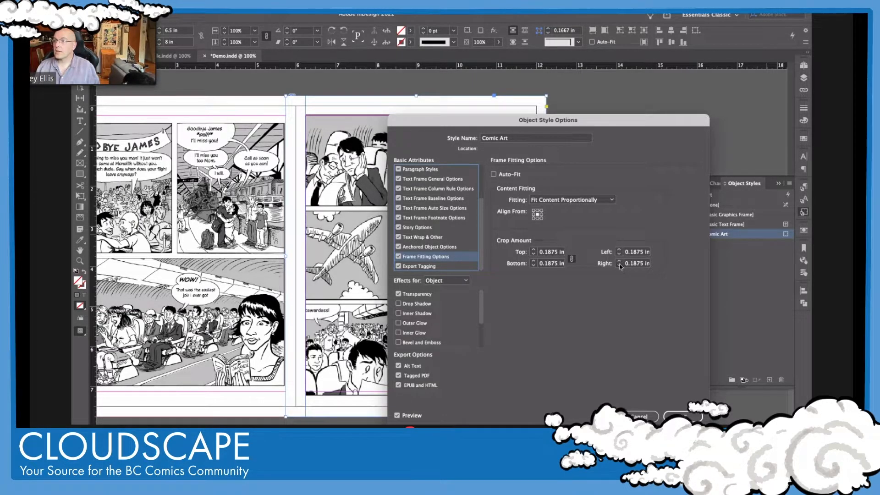
pyautogui.click(620, 265)
pyautogui.click(620, 265)
pyautogui.click(619, 265)
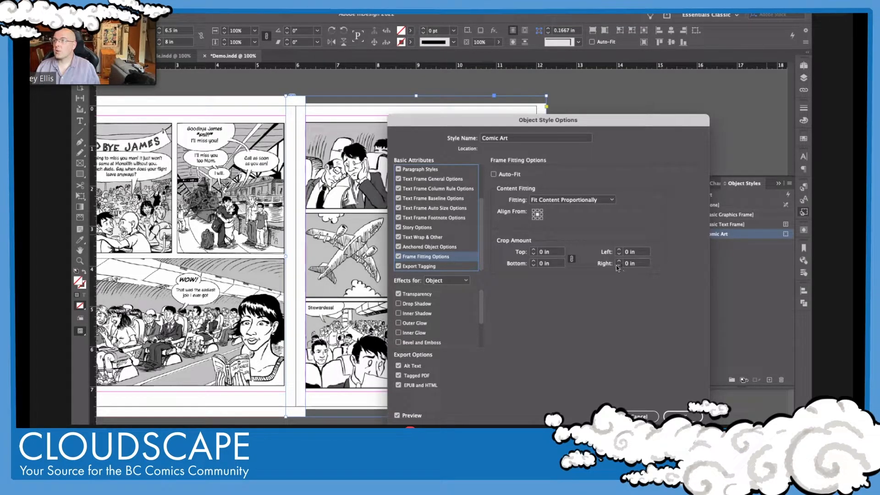
pyautogui.moveTo(598, 121); pyautogui.dragTo(591, 140)
pyautogui.click(649, 421)
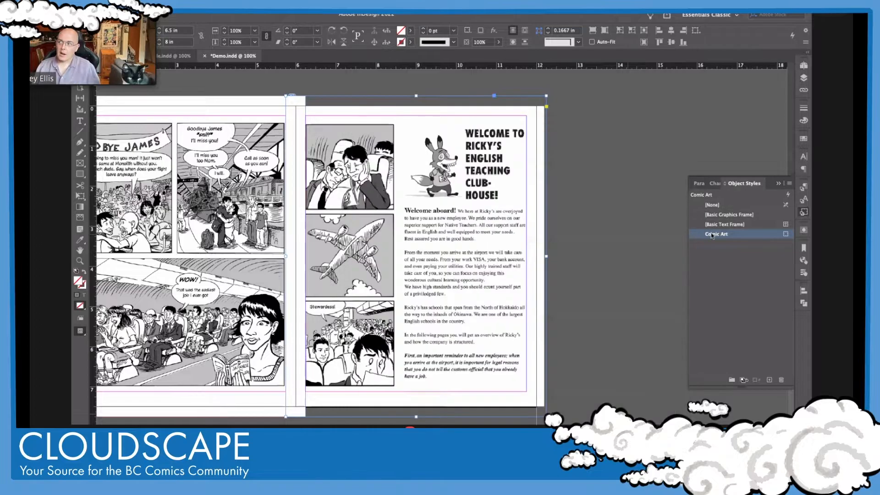
pyautogui.click(710, 235)
pyautogui.click(479, 241)
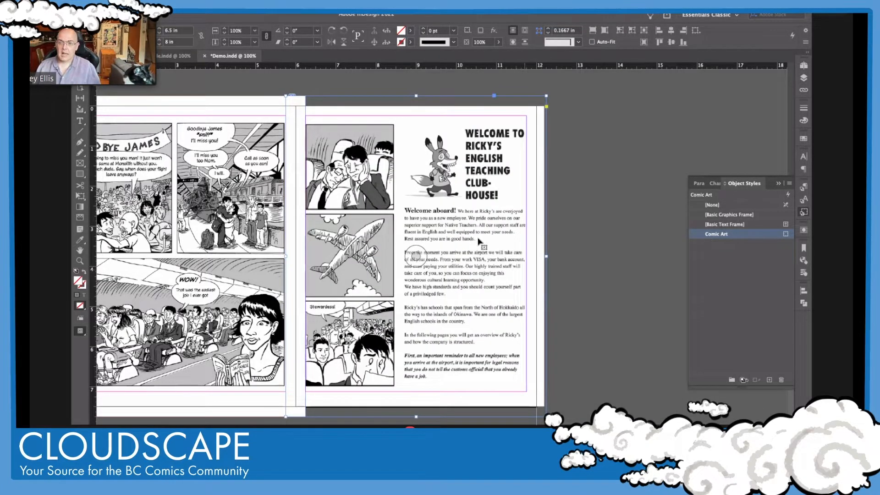
# Examine how the comic art fits its frames and the bleed area on pages 3, 4 and 5.
pyautogui.hscroll(-4, 262, 245)
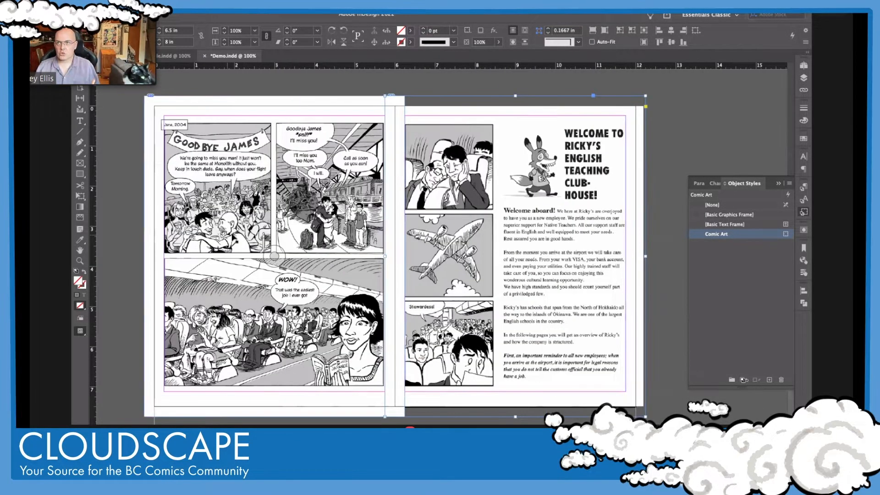
pyautogui.scroll(5, 402, 241)
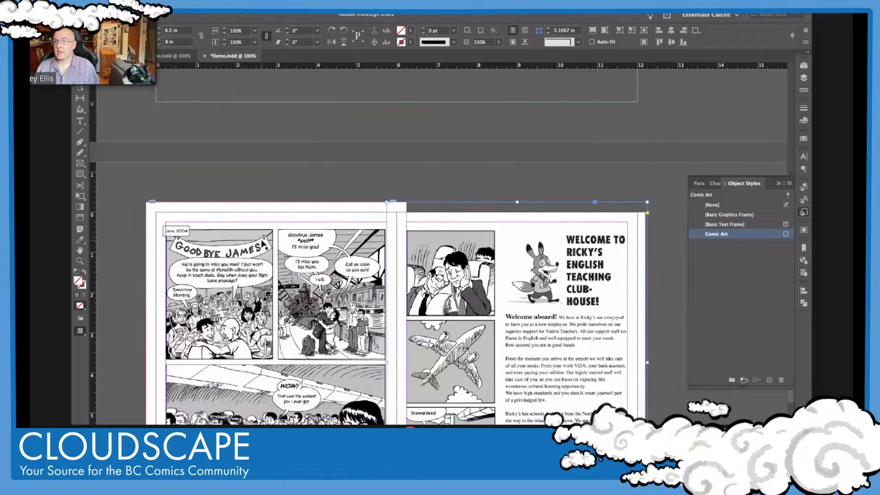
pyautogui.scroll(4, 763, 243)
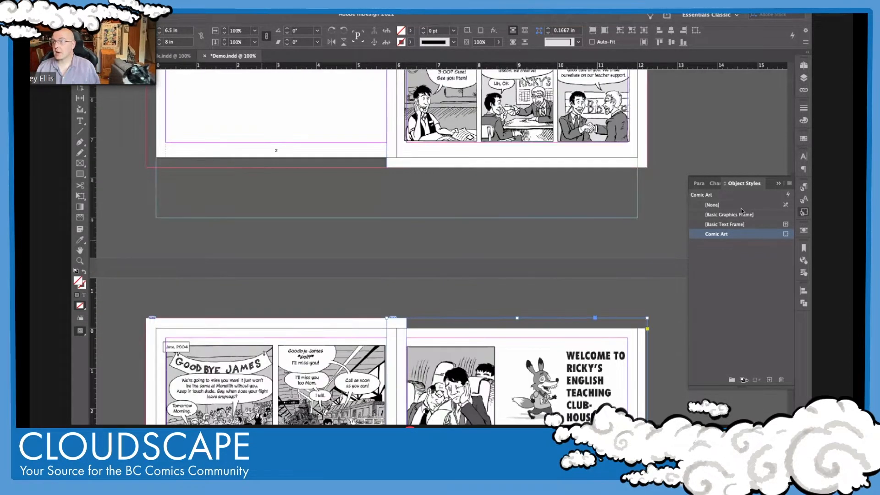
pyautogui.scroll(2, 746, 231)
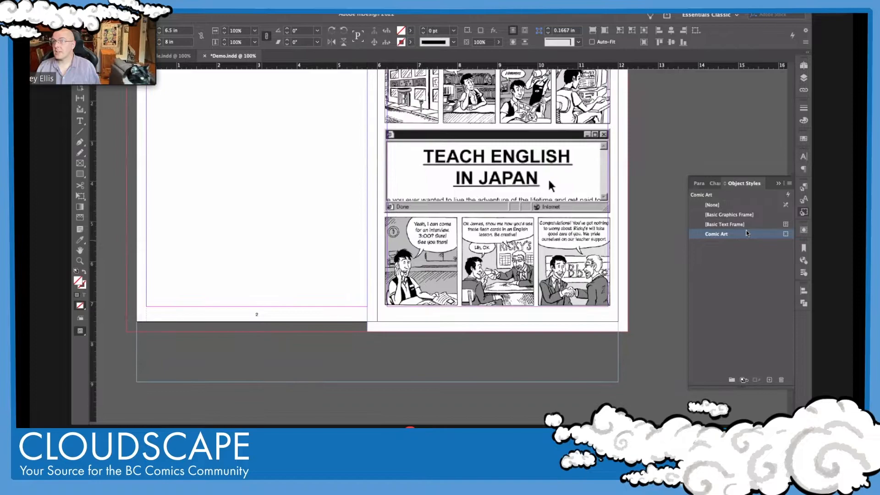
pyautogui.scroll(1, 746, 211)
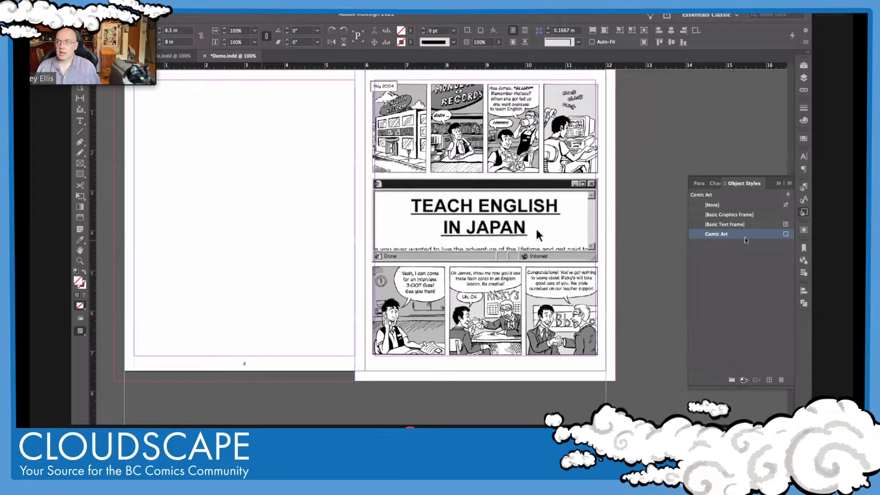
pyautogui.scroll(1, 744, 237)
pyautogui.click(572, 245)
pyautogui.click(611, 244)
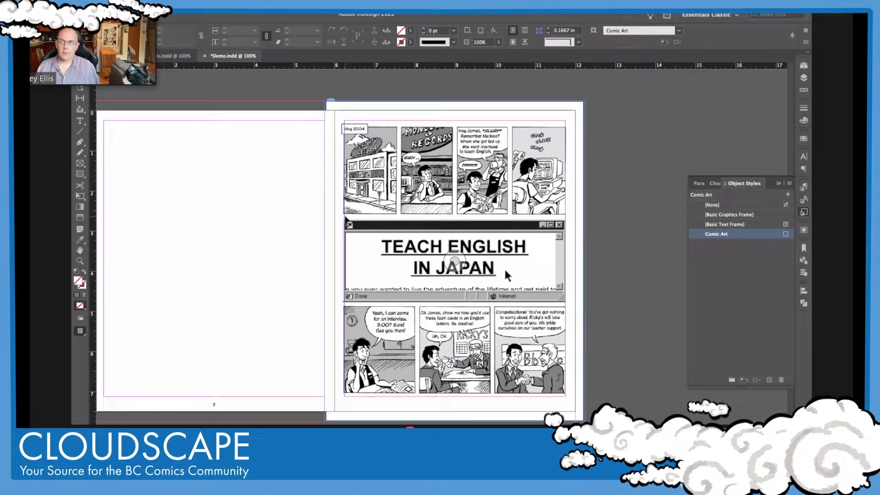
pyautogui.scroll(-5, 347, 220)
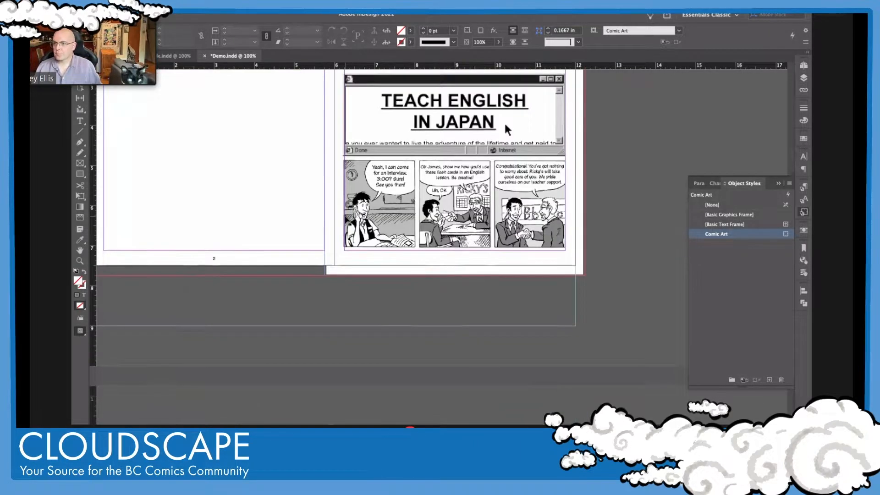
pyautogui.scroll(-1, 346, 220)
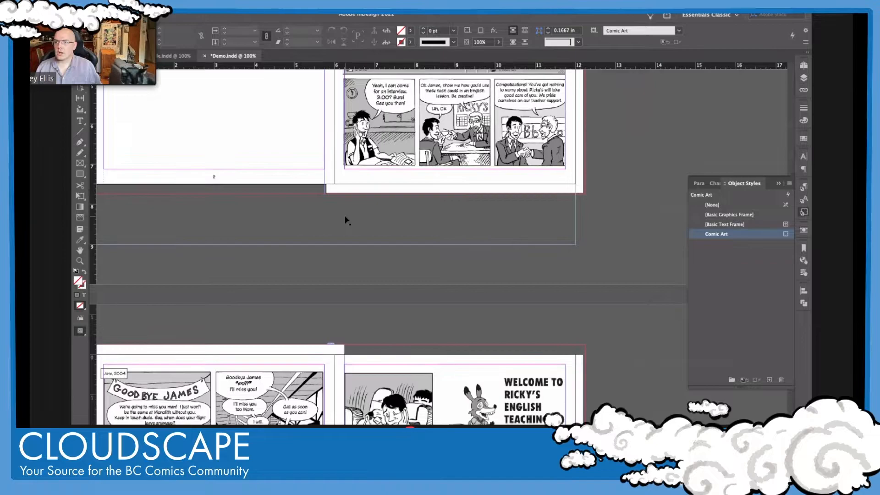
pyautogui.scroll(-2, 345, 220)
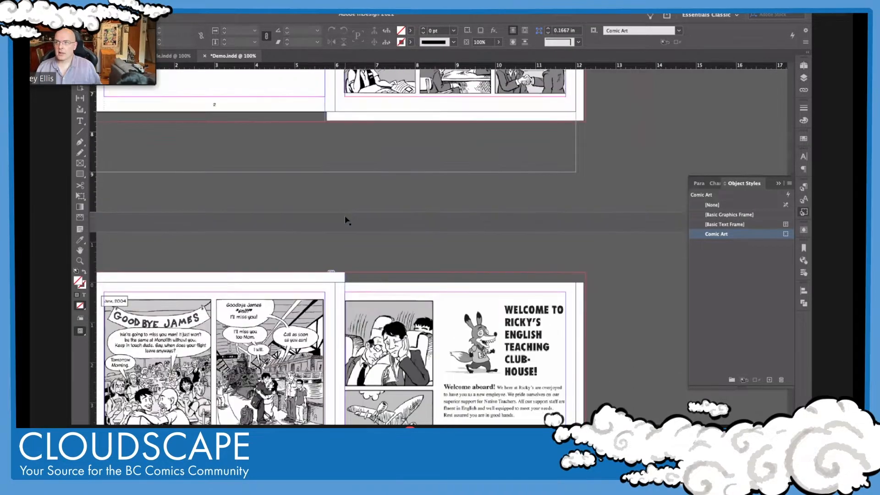
pyautogui.scroll(4, 345, 220)
pyautogui.scroll(4, 344, 220)
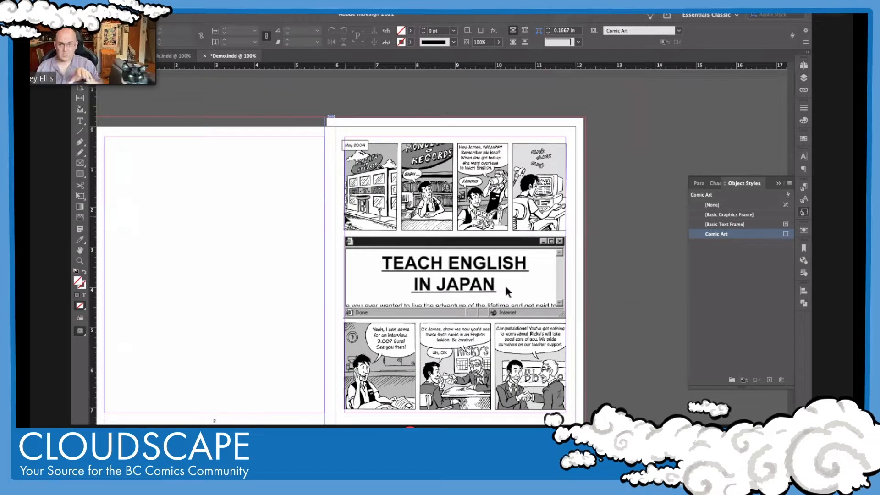
pyautogui.scroll(-3, 383, 280)
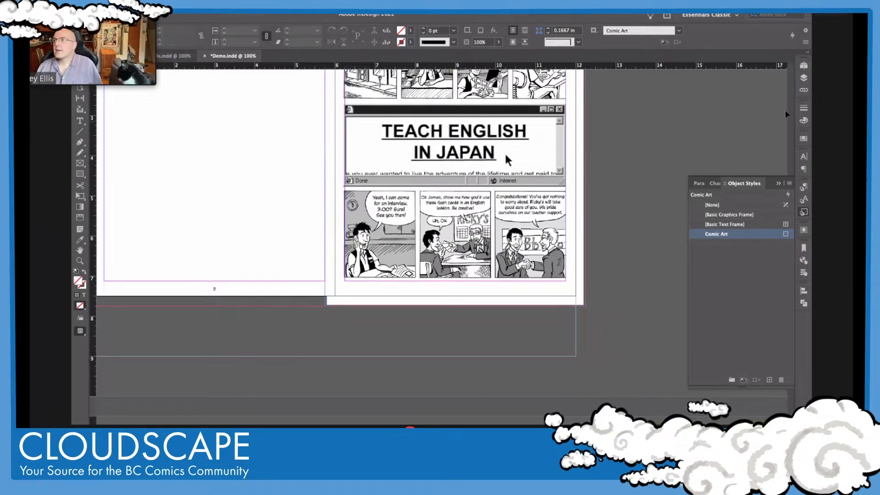
# Open the A-Text parent spread and check the page-number markers on both of its pages.
pyautogui.click(803, 66)
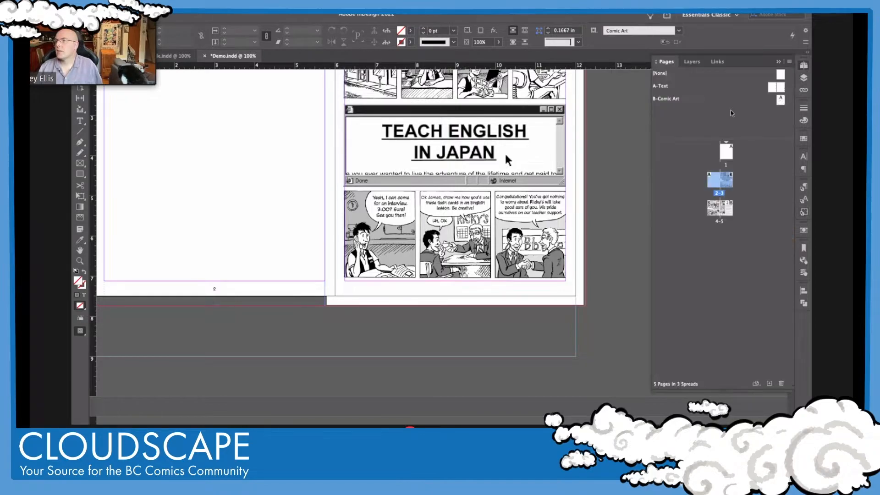
pyautogui.doubleClick(772, 91)
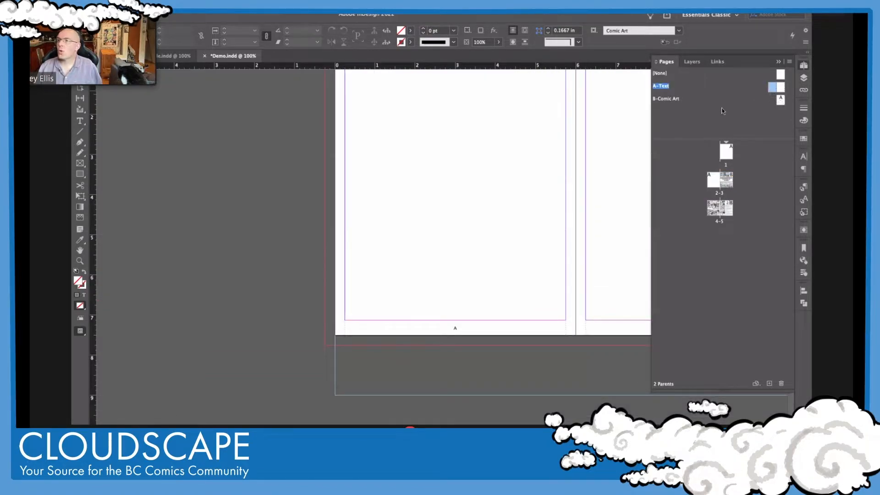
pyautogui.hscroll(5, 514, 151)
pyautogui.hscroll(-2, 514, 154)
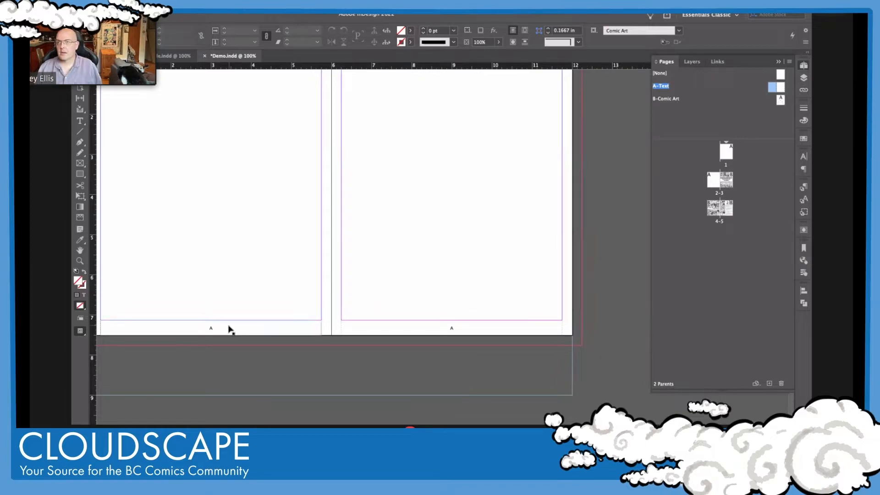
# Rename the document's existing Layer 1 to Artwork.
pyautogui.click(803, 78)
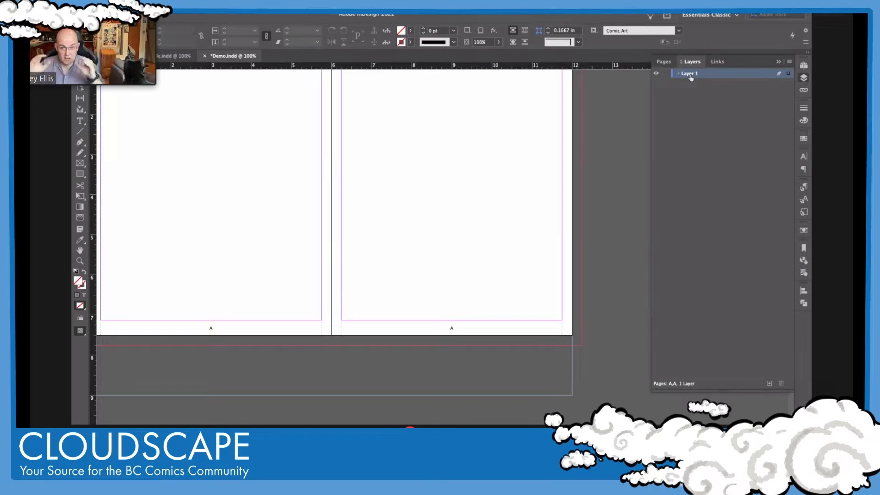
pyautogui.doubleClick(690, 75)
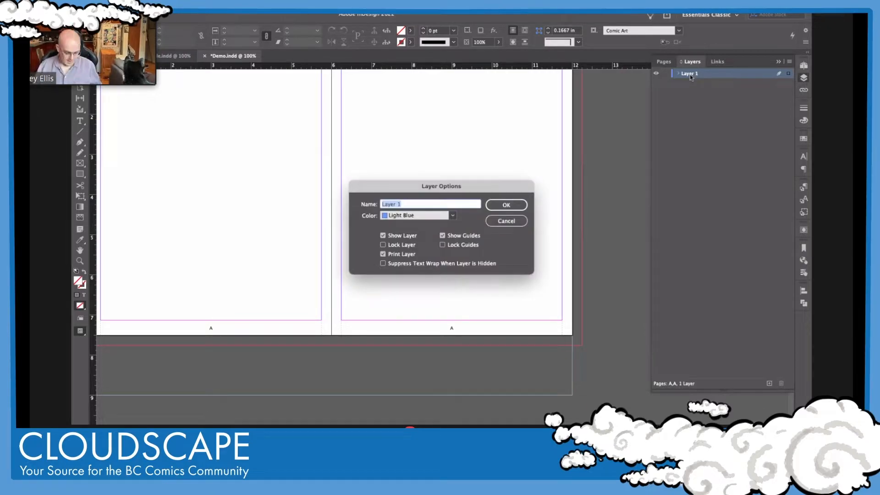
pyautogui.write('Artwork')
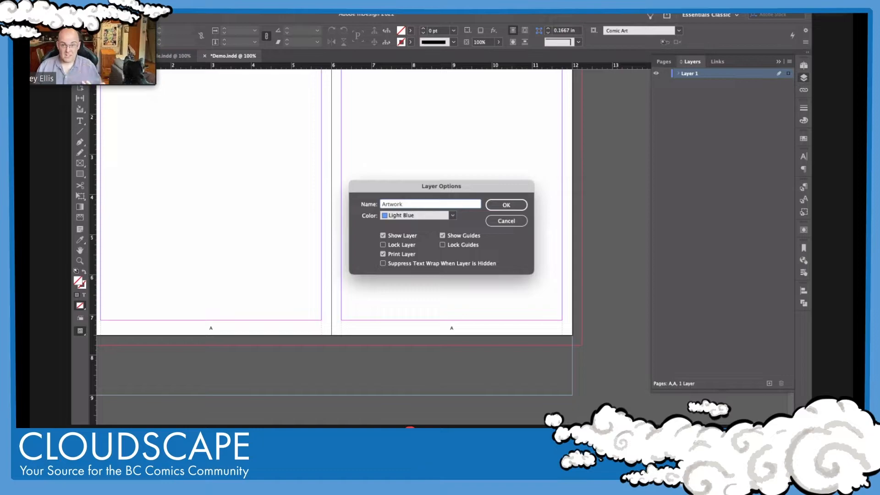
pyautogui.press('Return')
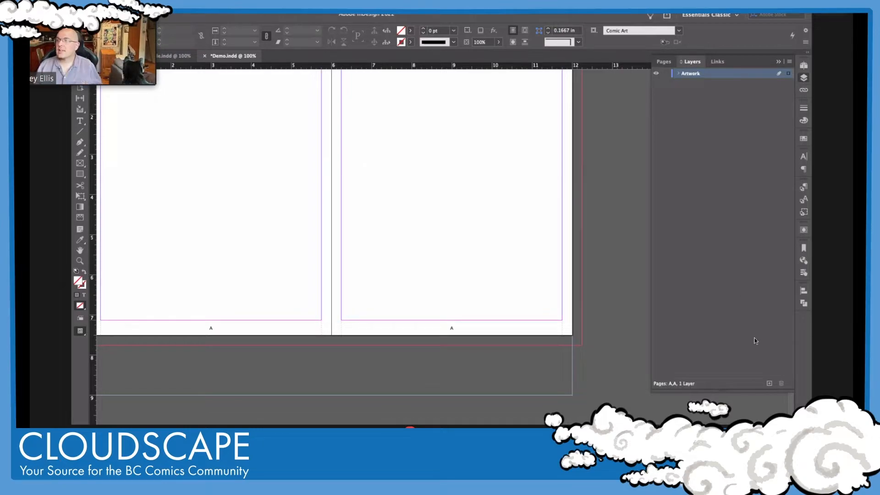
# Create a new layer above Artwork and name it Page Number.
pyautogui.click(769, 383)
pyautogui.doubleClick(692, 74)
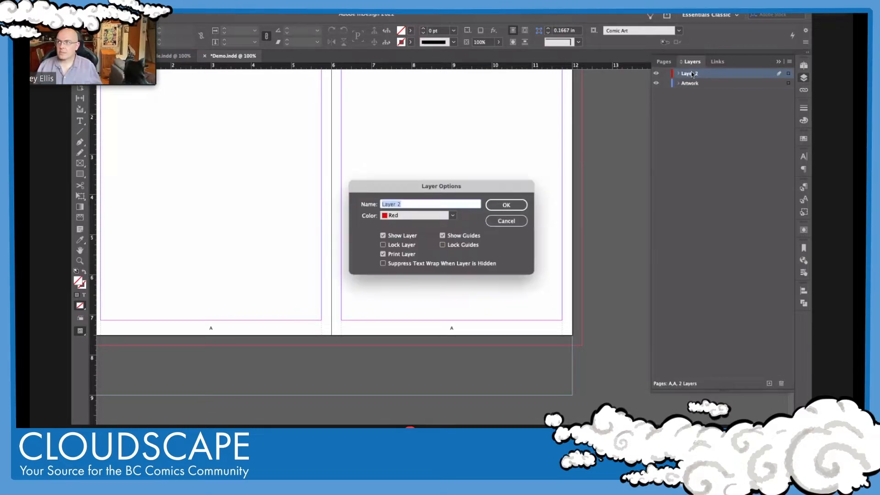
pyautogui.write('Page')
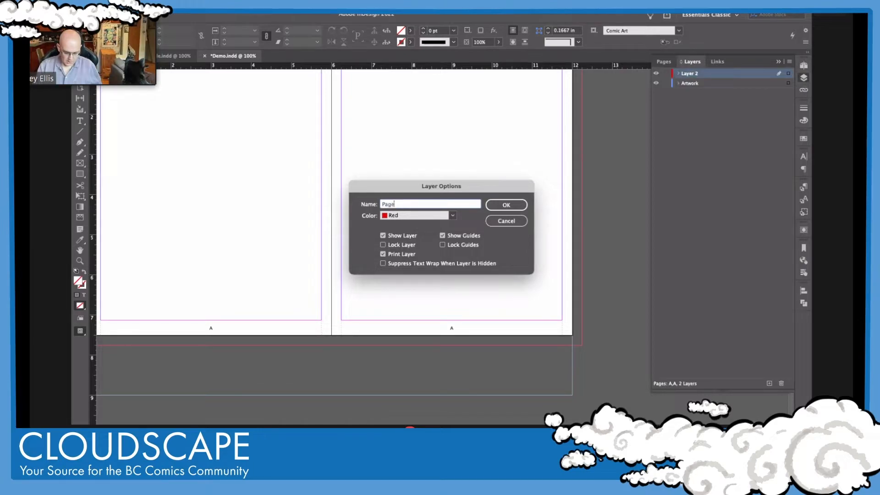
pyautogui.write(' Number')
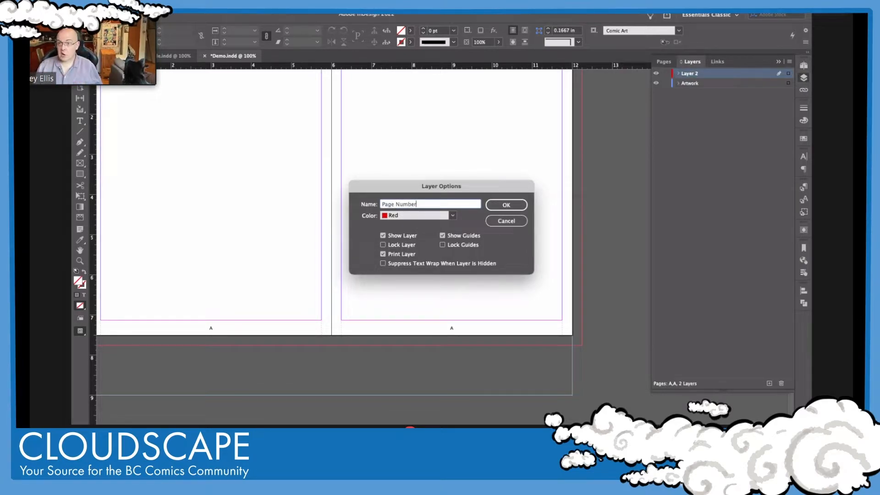
pyautogui.press('Return')
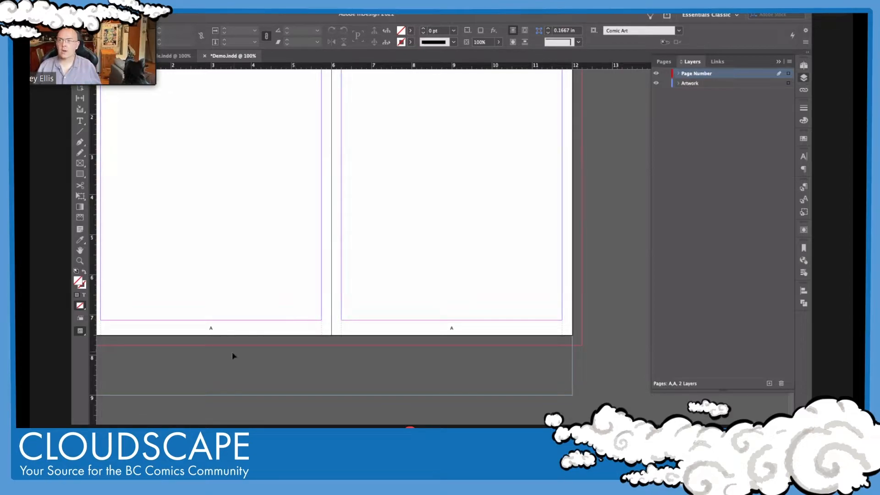
# Move both page-number frames on the A-Text parent spread to the Page Number layer and lock that layer.
pyautogui.moveTo(232, 349); pyautogui.dragTo(395, 329)
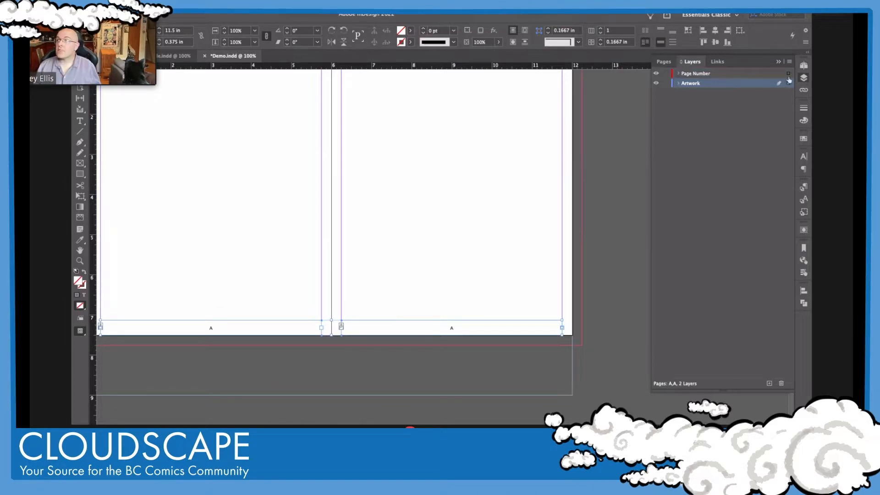
pyautogui.click(788, 73)
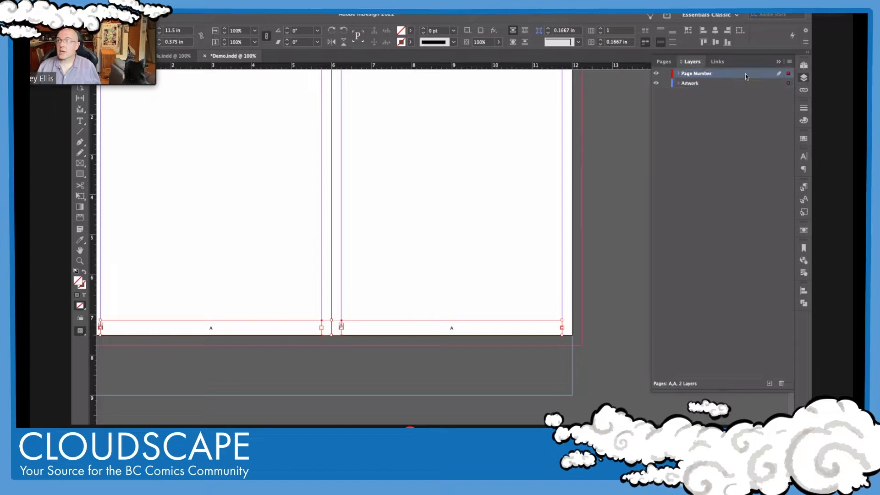
pyautogui.click(666, 74)
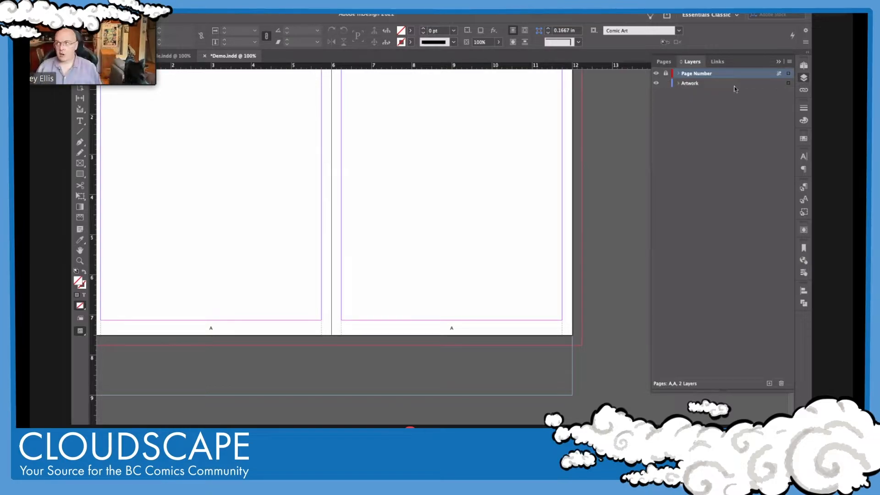
# Check the page numbers at the foot of the comic art pages on spreads 2-3 and 4-5.
pyautogui.click(806, 67)
pyautogui.click(725, 181)
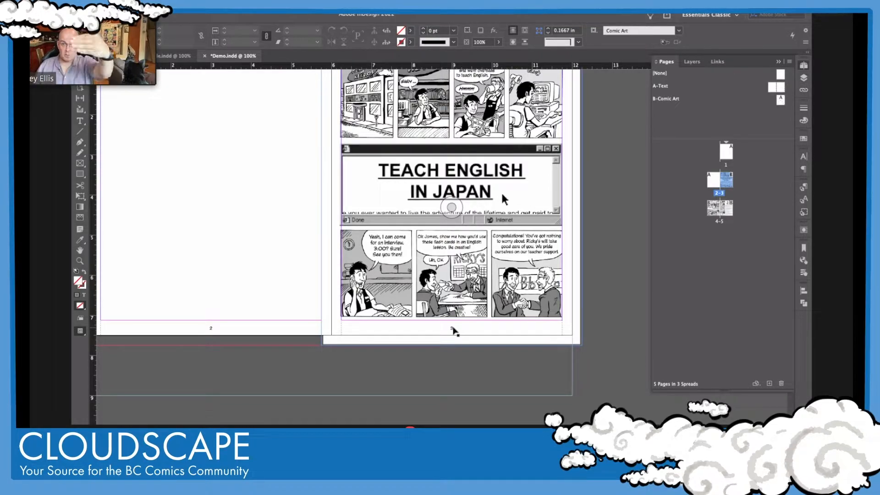
pyautogui.moveTo(453, 330); pyautogui.dragTo(450, 338)
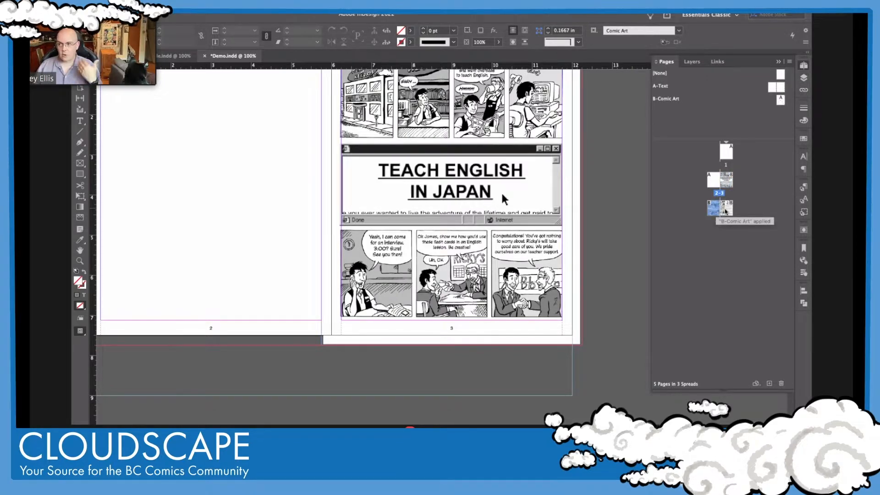
pyautogui.doubleClick(725, 209)
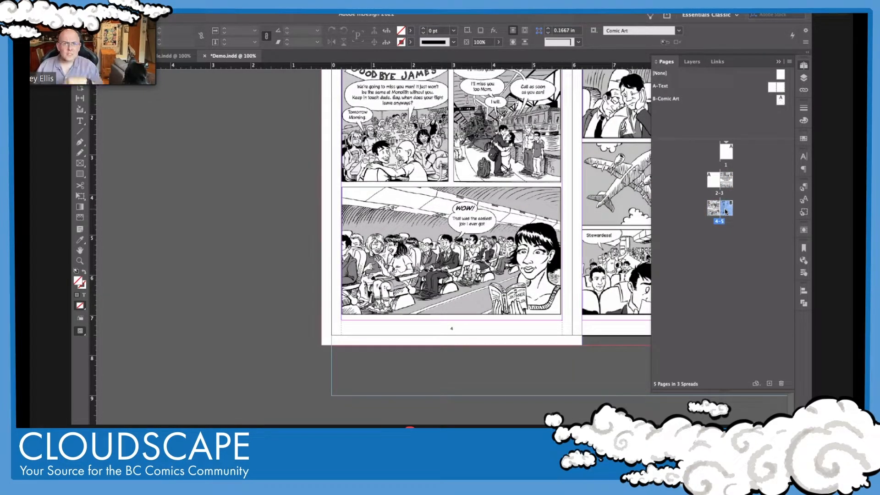
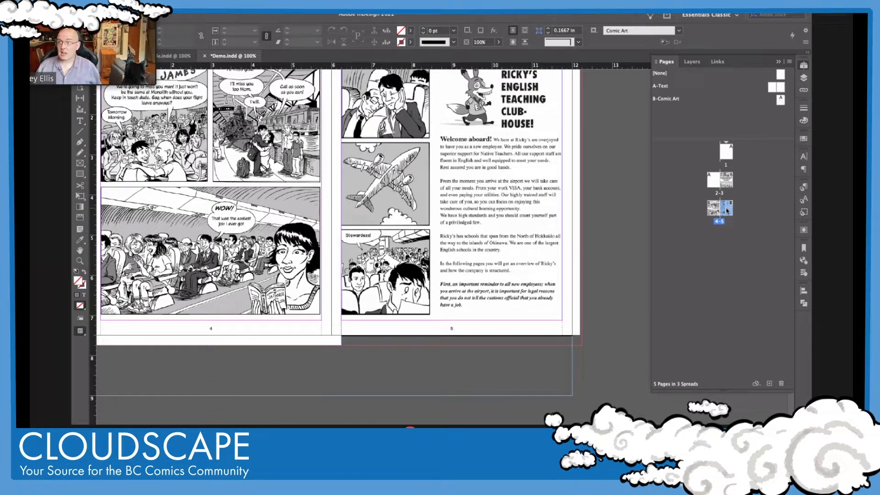
# Insert pages after page 5 using the B-Comic Art parent, bringing the document to 58 pages.
pyautogui.press('super+equal')
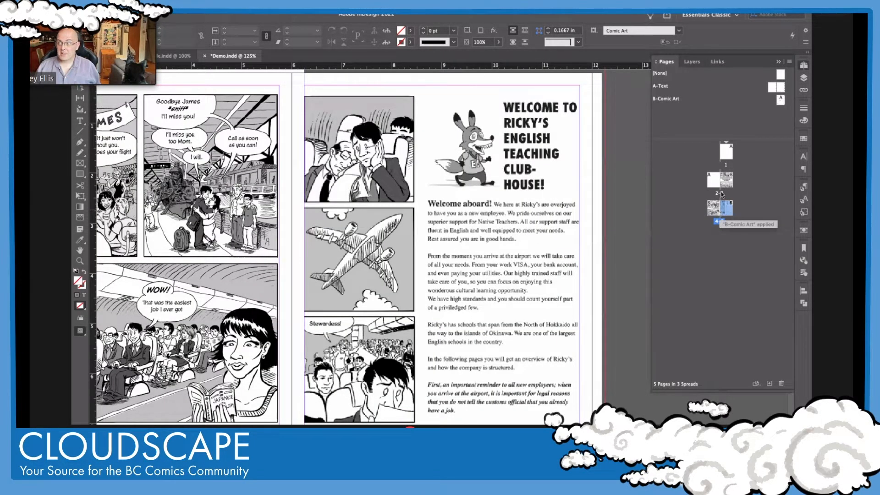
pyautogui.hotkey('shift', 'pageup')
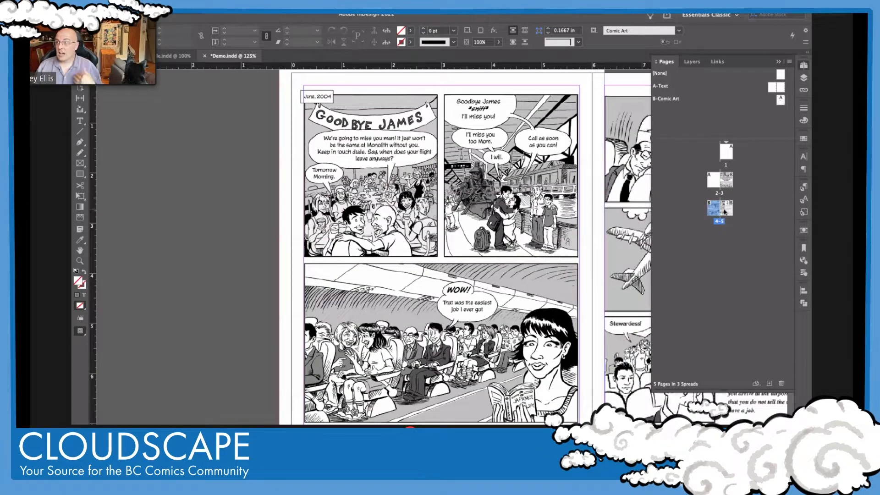
pyautogui.doubleClick(726, 180)
pyautogui.doubleClick(725, 213)
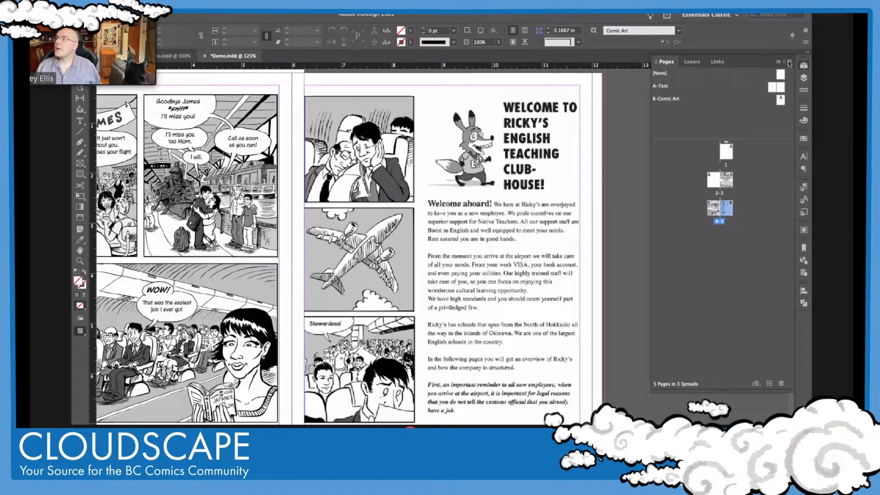
pyautogui.click(789, 62)
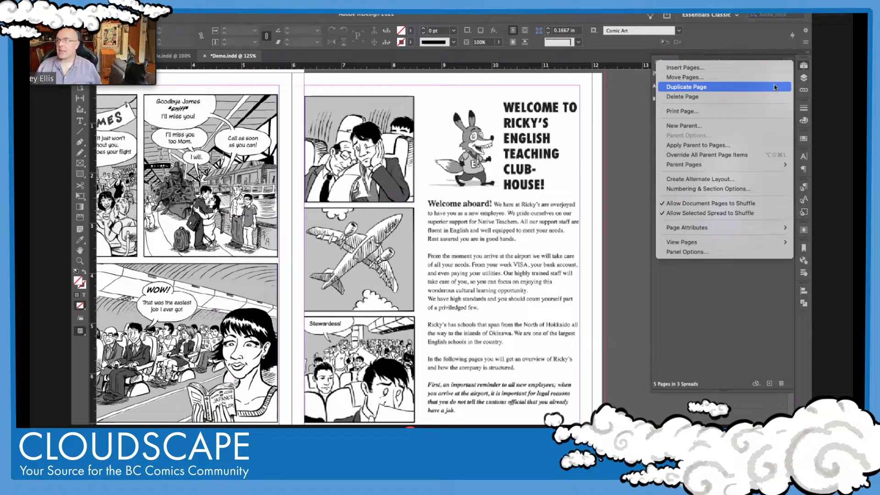
pyautogui.click(750, 67)
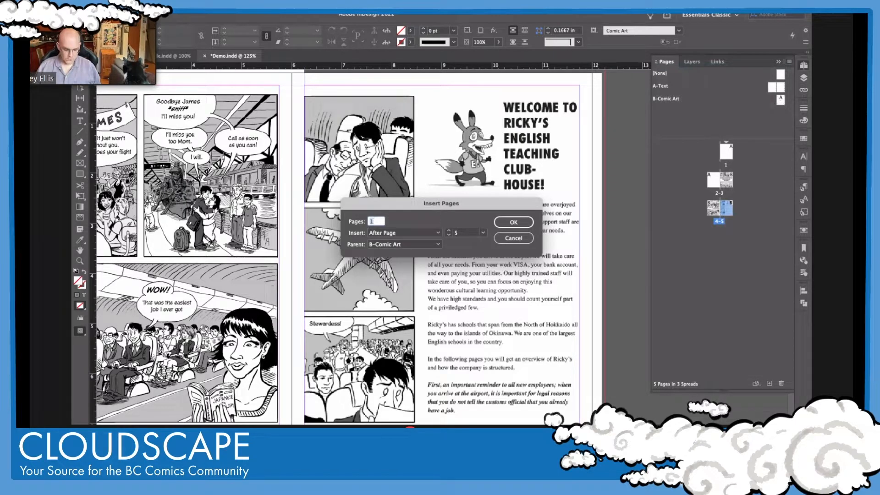
pyautogui.click(498, 224)
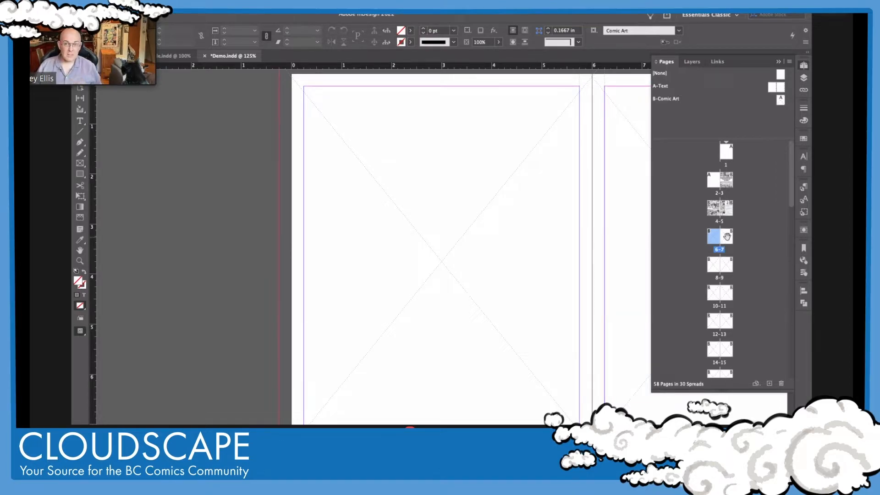
# Load the remaining numbered comic page TIFFs from the Links folder, through teij_48.tif, for placing.
pyautogui.hscroll(10, 454, 220)
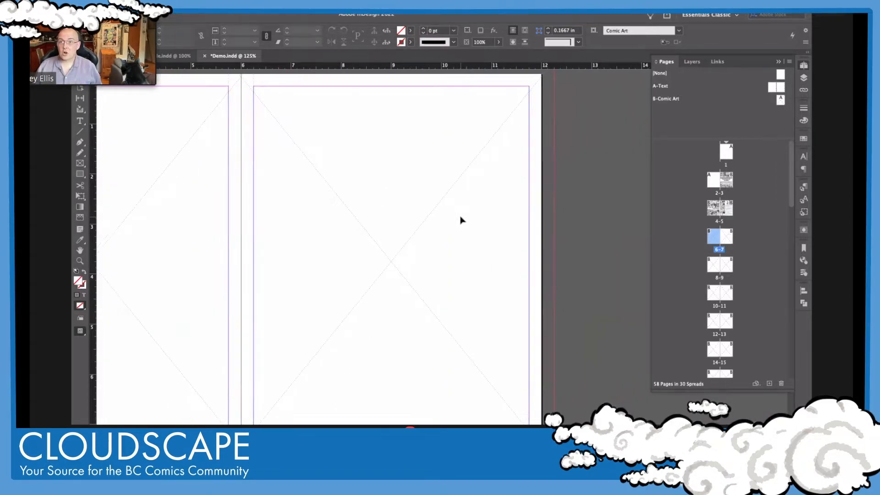
pyautogui.scroll(-2, 713, 237)
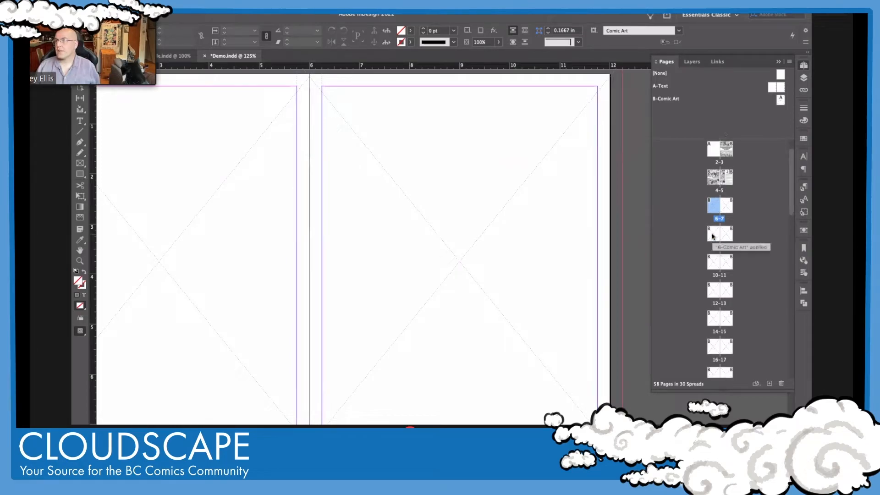
pyautogui.hscroll(-6, 217, 145)
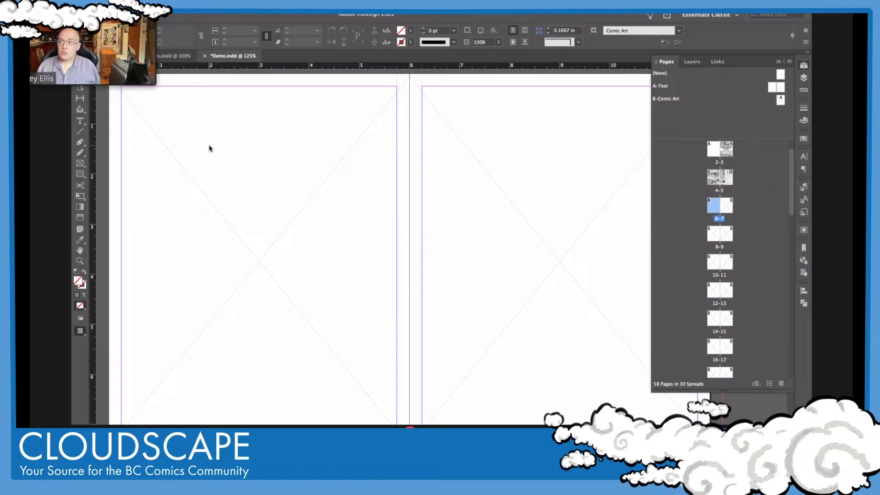
pyautogui.press('super+d')
pyautogui.scroll(-2, 350, 183)
pyautogui.scroll(-1, 351, 183)
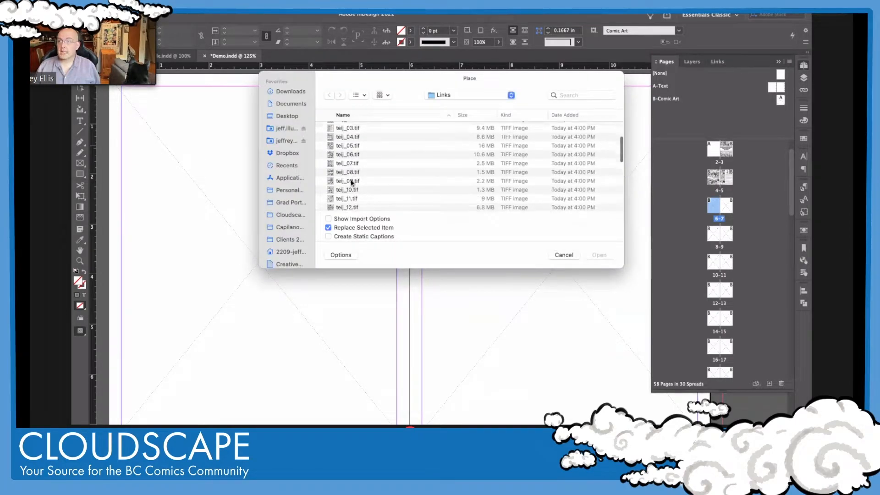
pyautogui.scroll(-15, 363, 165)
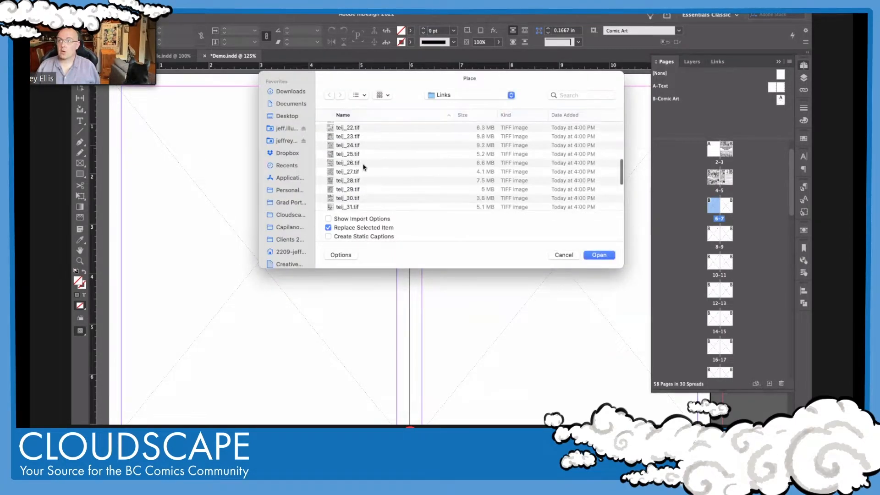
pyautogui.keyDown('shift'); pyautogui.click(357, 178); pyautogui.keyUp('shift')
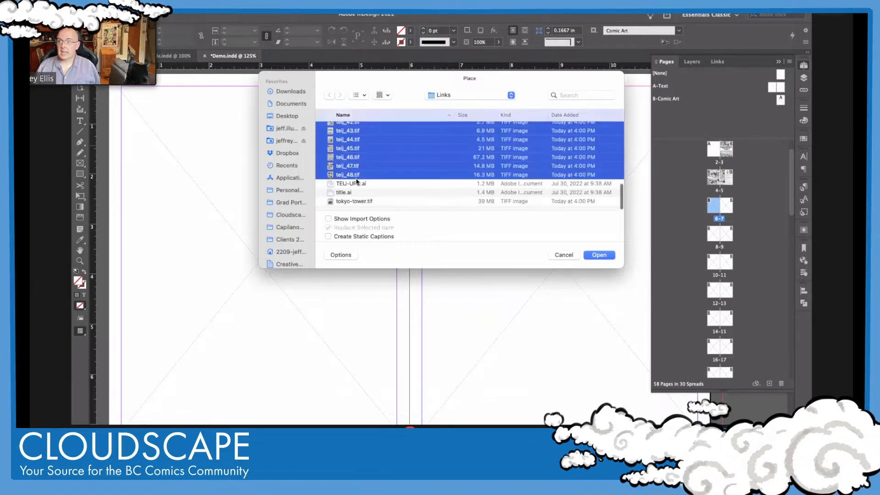
pyautogui.click(600, 255)
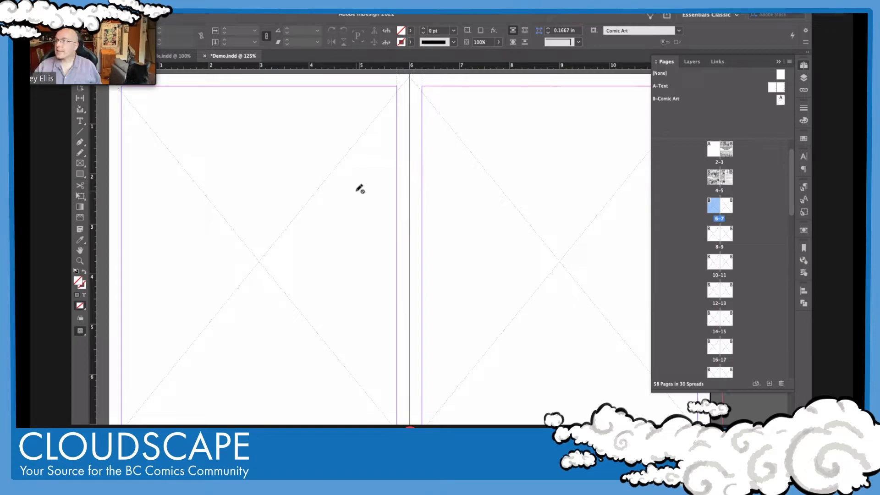
# Make the Artwork layer active and return to the document's page overview.
pyautogui.click(803, 77)
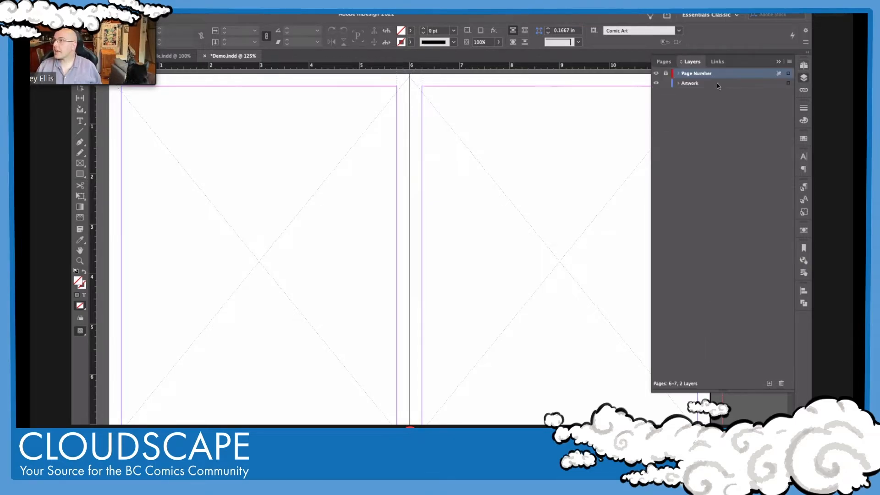
pyautogui.click(716, 84)
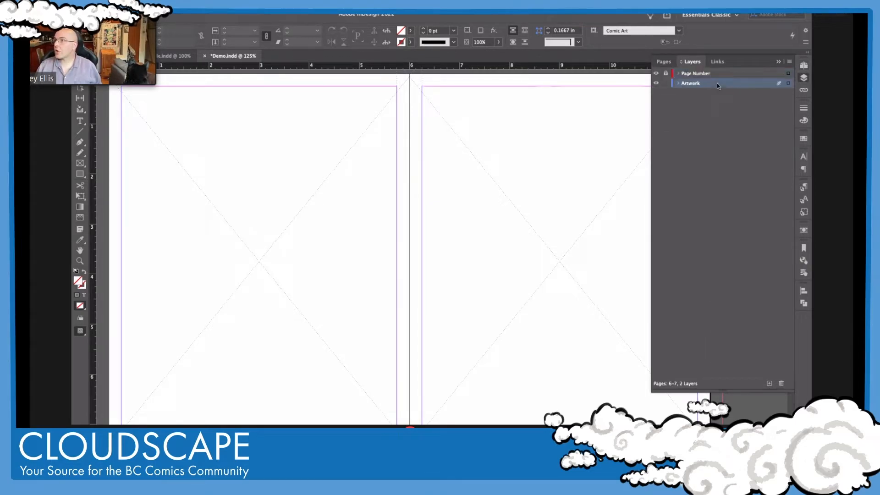
pyautogui.click(805, 67)
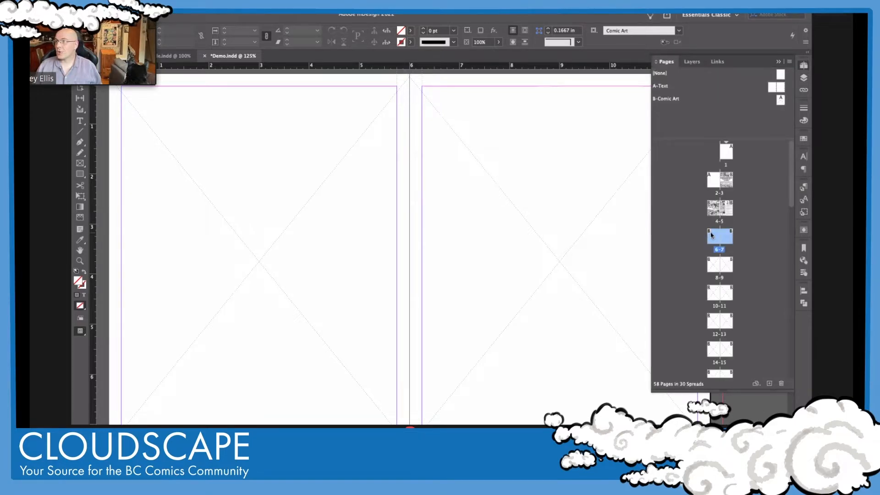
# Place the first four loaded comic images into the empty frames on pages 6 to 9.
pyautogui.moveTo(711, 235); pyautogui.dragTo(278, 133)
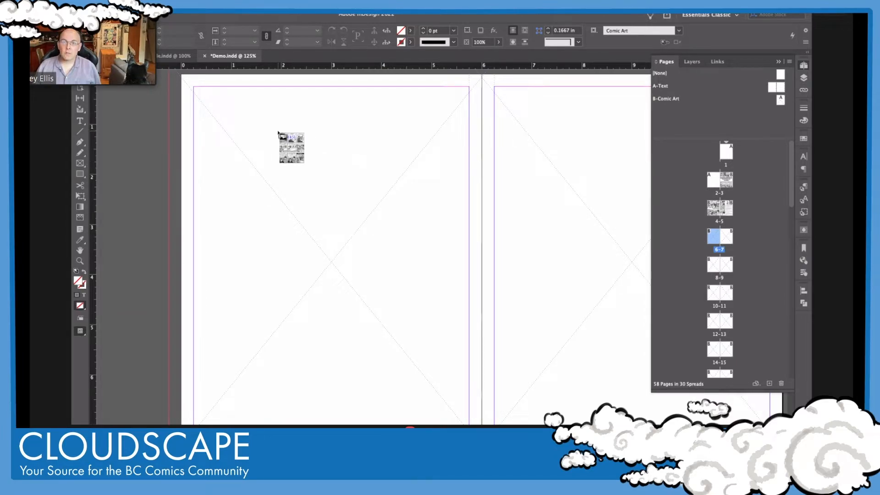
pyautogui.click(278, 133)
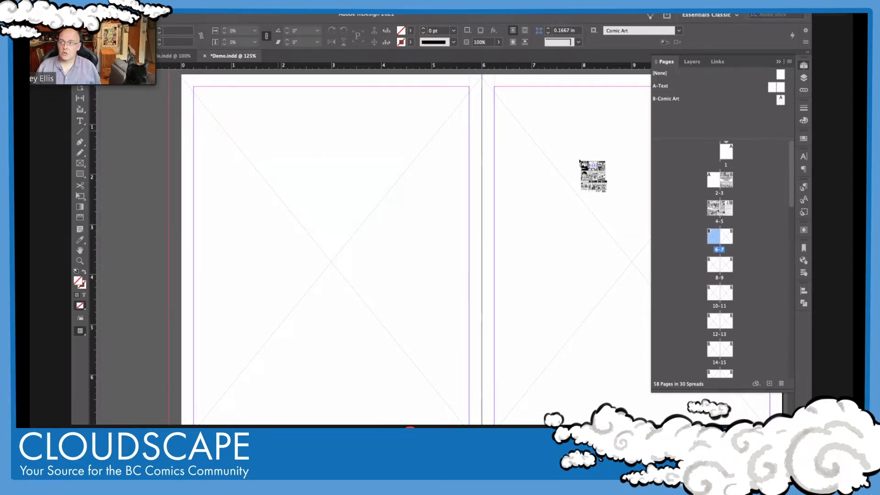
pyautogui.click(523, 133)
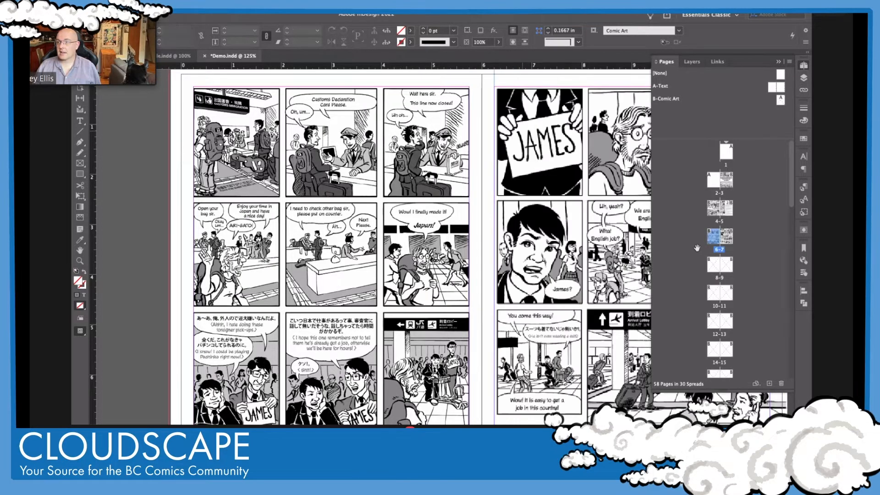
pyautogui.doubleClick(719, 265)
pyautogui.click(358, 178)
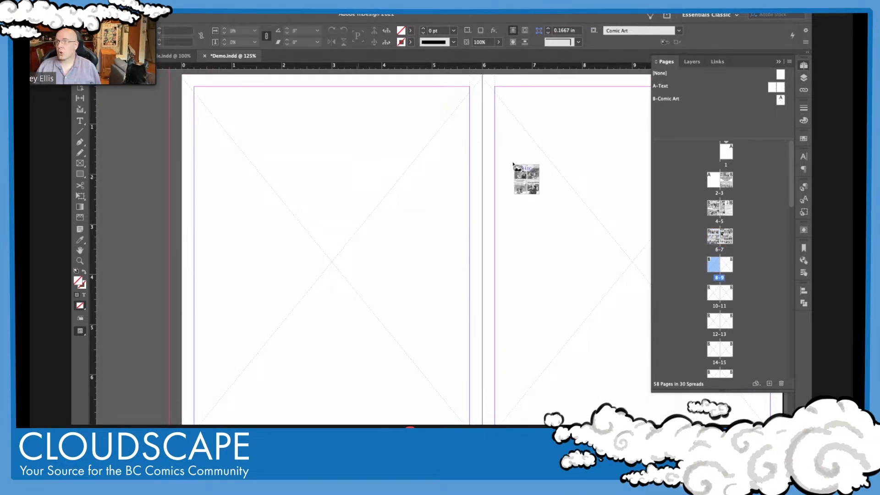
pyautogui.click(511, 164)
# Place the next loaded comic images in order into the frames on pages 10 to 13.
pyautogui.doubleClick(716, 295)
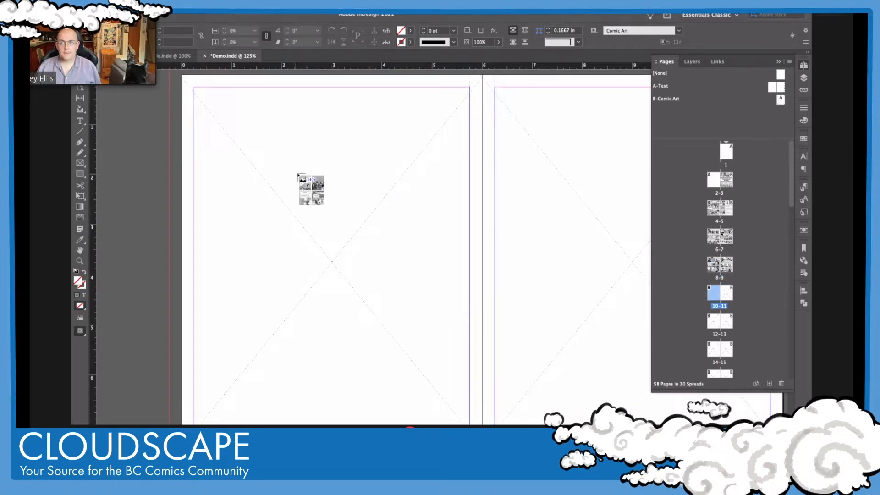
pyautogui.click(296, 176)
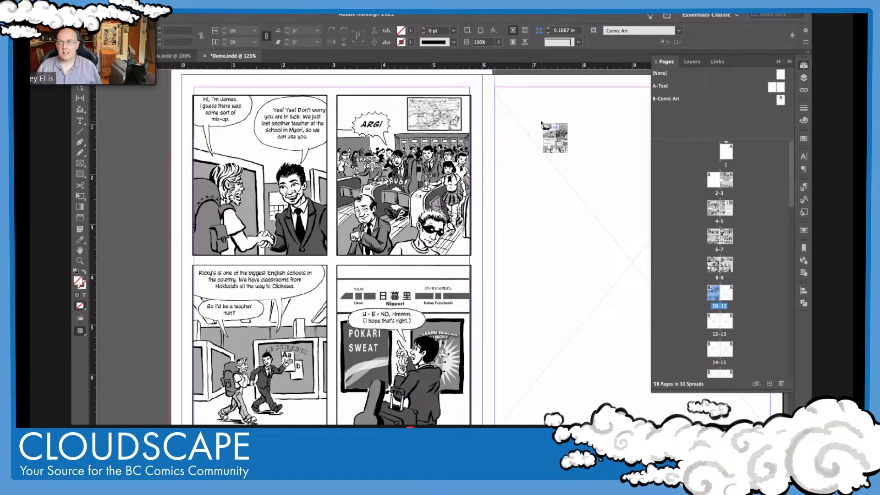
pyautogui.click(536, 156)
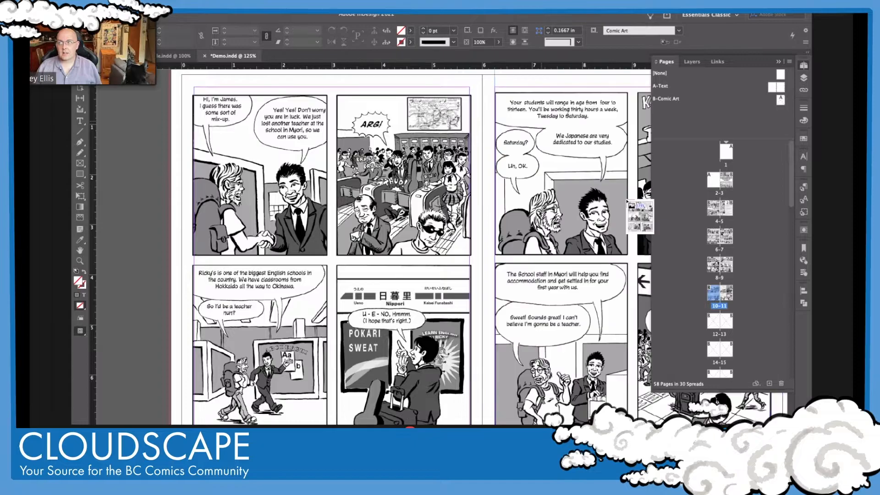
pyautogui.doubleClick(719, 323)
pyautogui.click(403, 201)
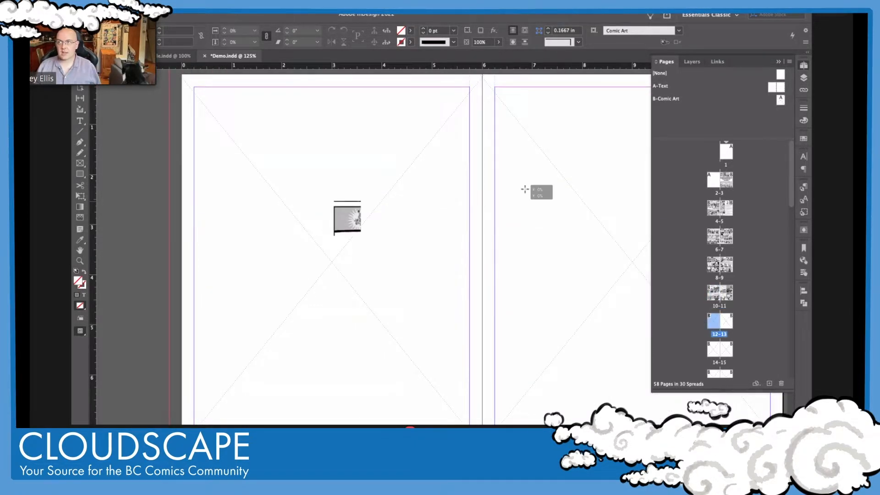
# Continue placing the loaded comic images in order, filling the frames on pages 14 to 17.
pyautogui.scroll(-4, 710, 276)
pyautogui.doubleClick(715, 275)
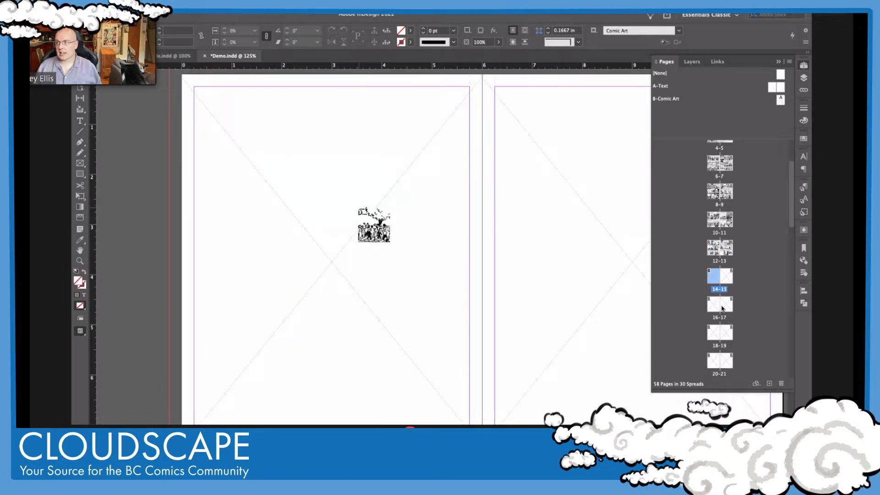
pyautogui.click(532, 196)
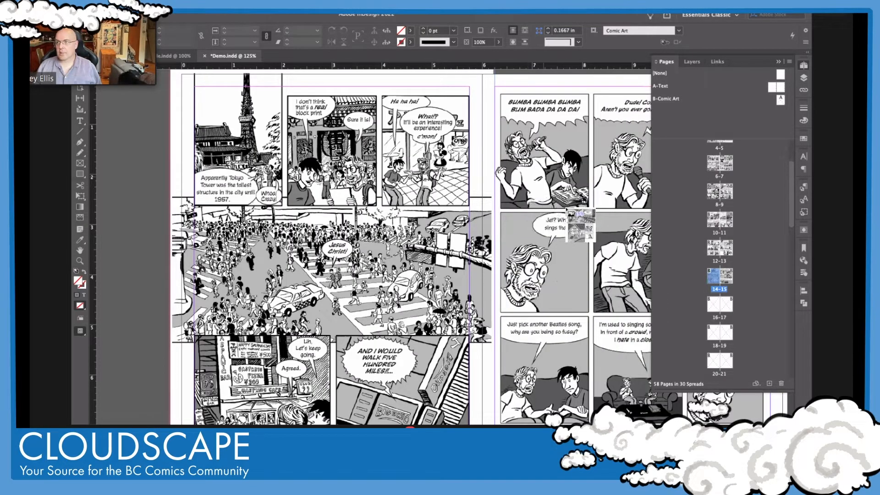
pyautogui.doubleClick(719, 304)
pyautogui.click(443, 198)
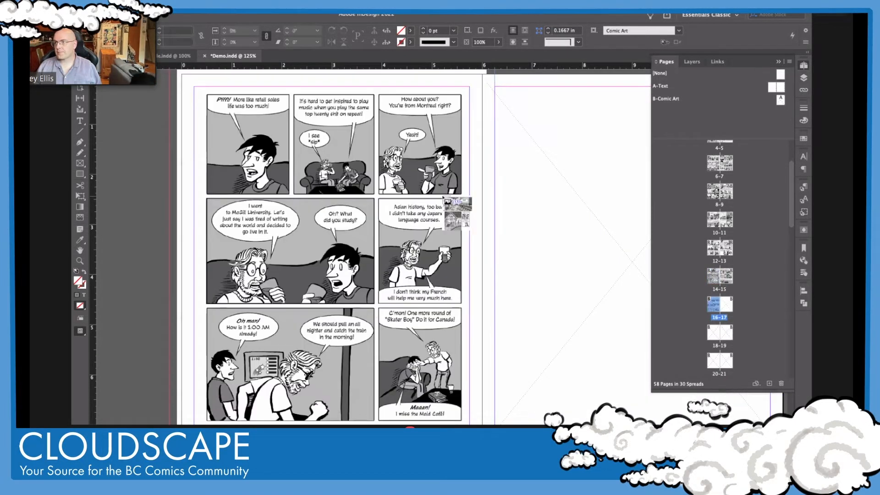
pyautogui.click(563, 212)
# Fill the frames on pages 18 to 21 with the next four loaded comic images.
pyautogui.hotkey('alt', 'pagedown')
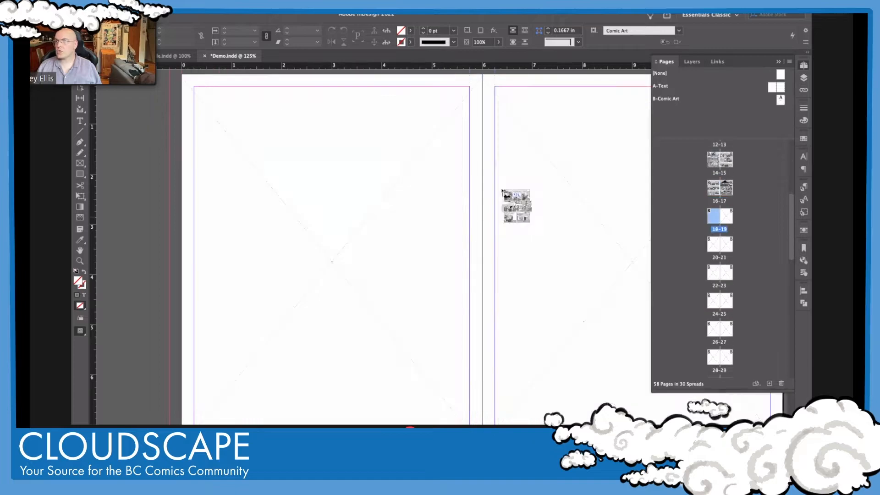
pyautogui.click(502, 191)
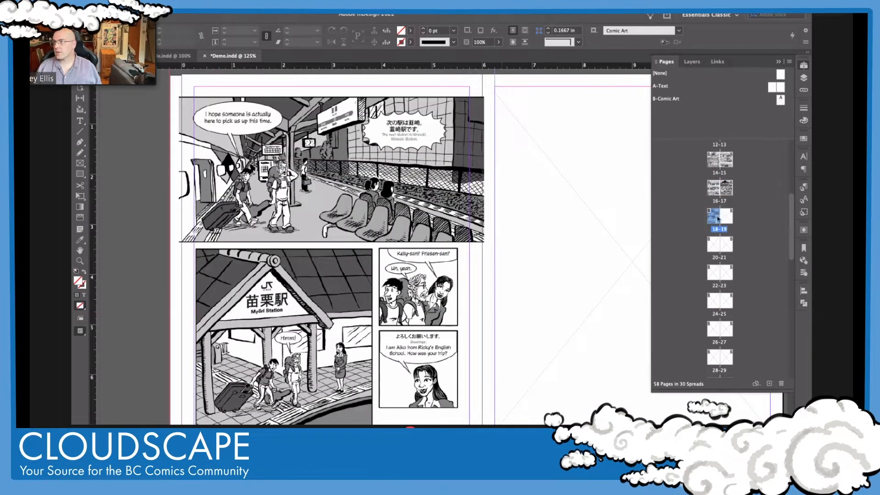
pyautogui.click(527, 183)
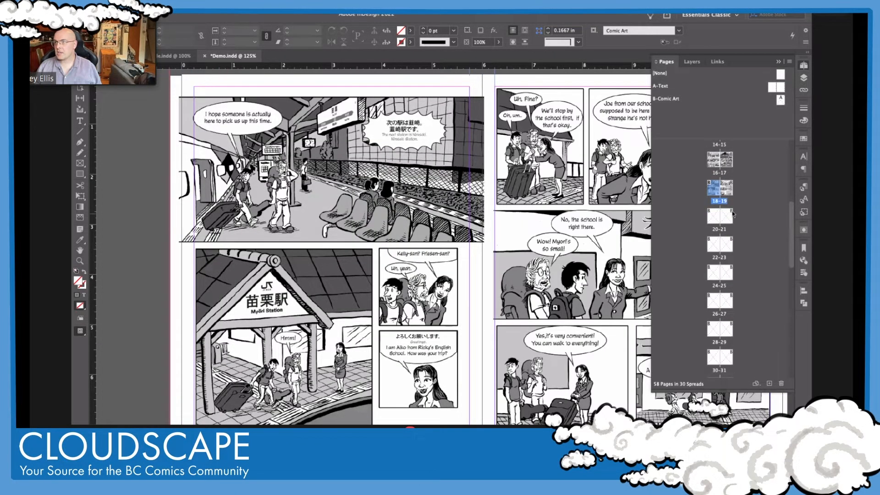
pyautogui.hotkey('alt', 'pagedown')
pyautogui.click(366, 205)
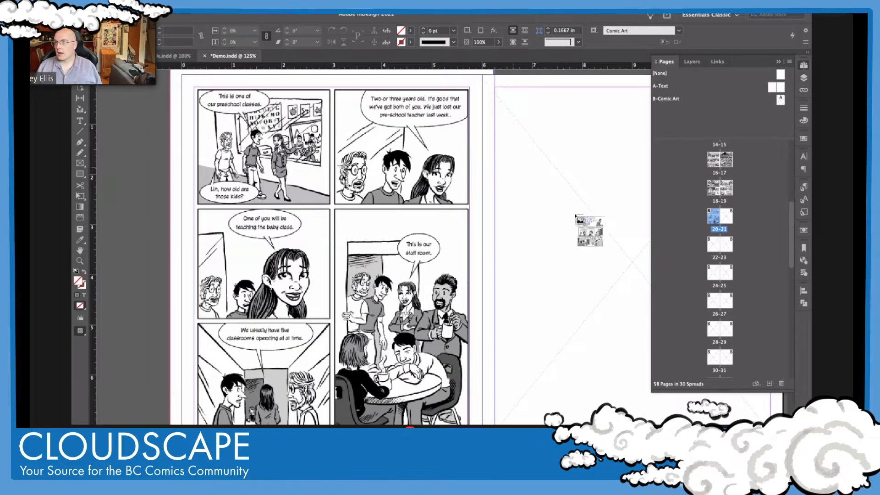
pyautogui.click(545, 229)
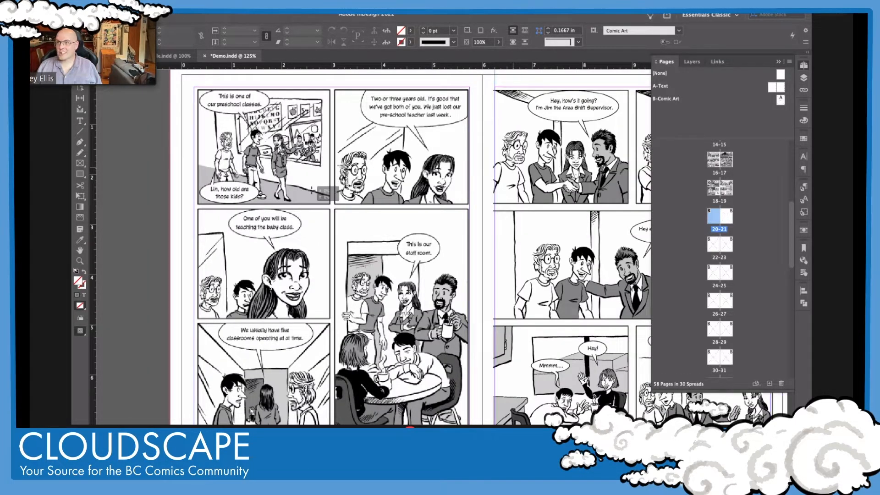
# Place the next four loaded comic images in order into the frames on pages 22 to 25.
pyautogui.doubleClick(714, 244)
pyautogui.click(317, 170)
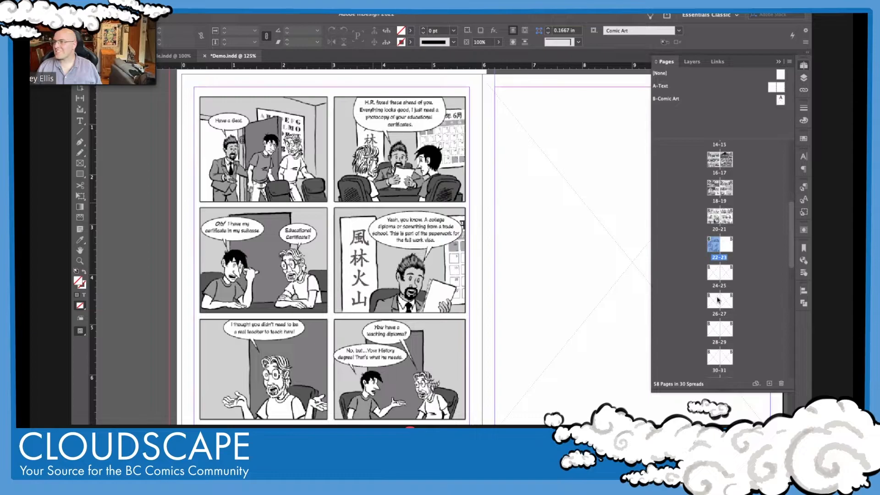
pyautogui.click(525, 193)
pyautogui.doubleClick(711, 275)
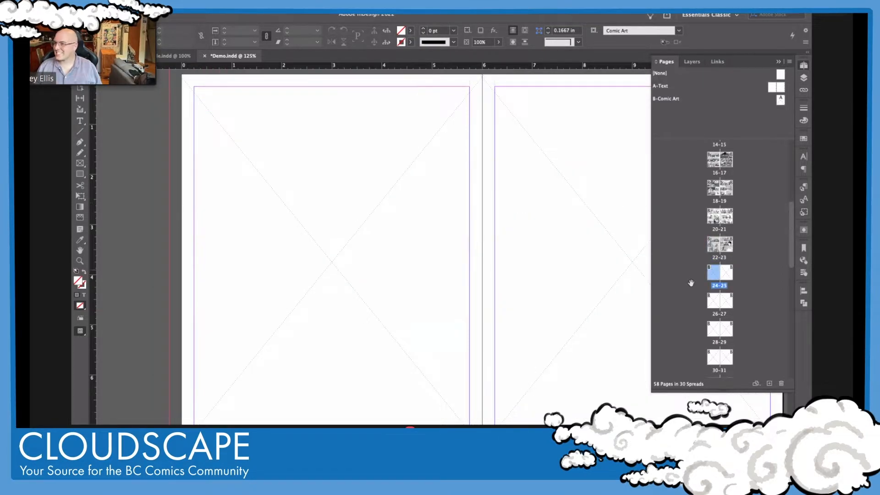
pyautogui.click(316, 201)
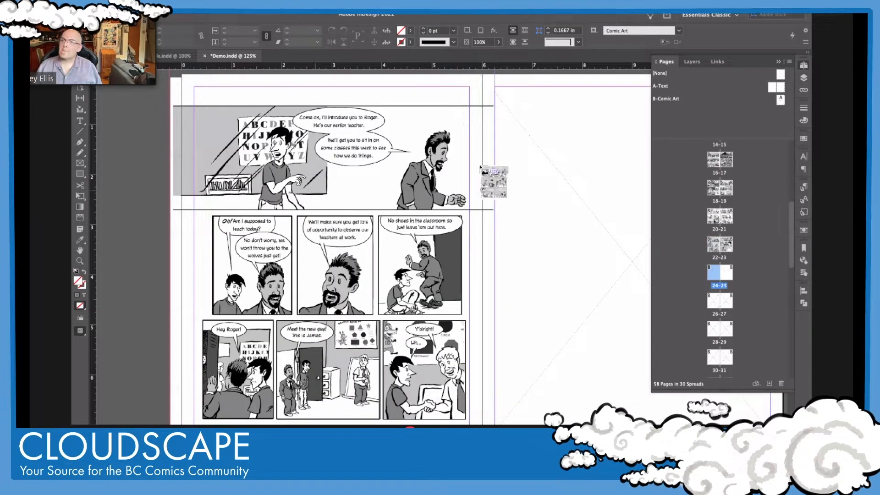
pyautogui.click(532, 161)
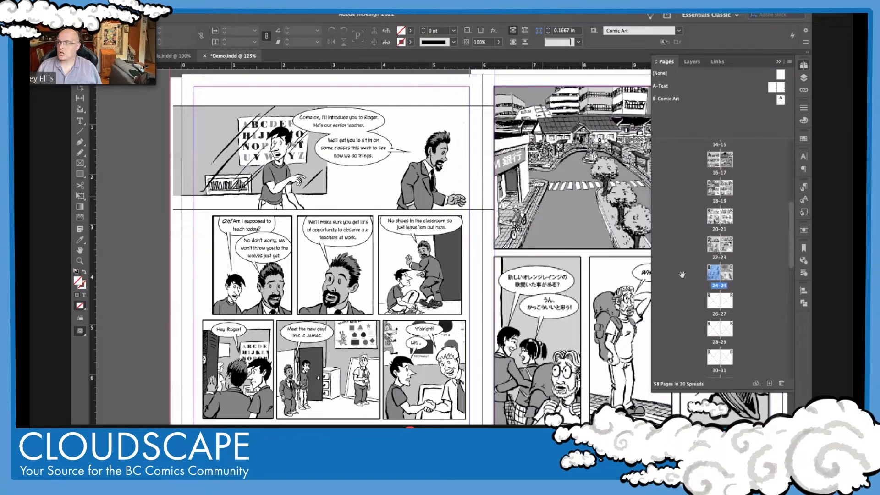
# Fill the frames on pages 26 to 33 with the next loaded comic images in sequence.
pyautogui.doubleClick(718, 300)
pyautogui.click(376, 202)
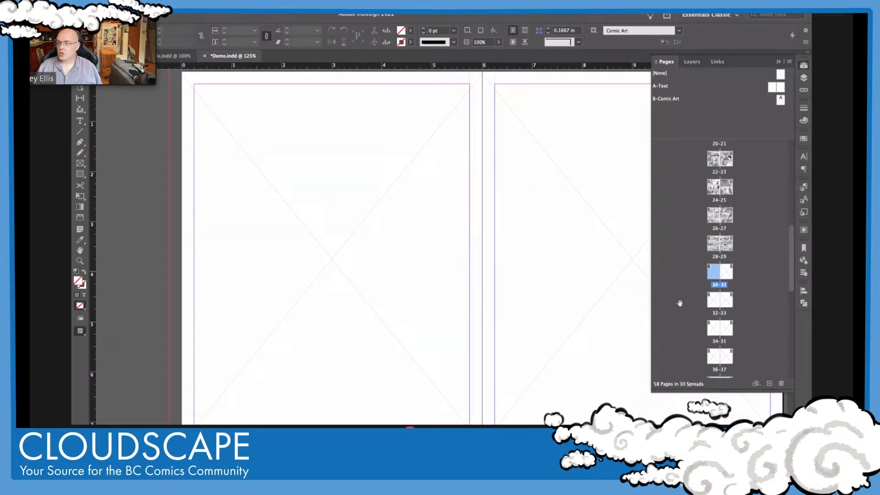
pyautogui.click(358, 193)
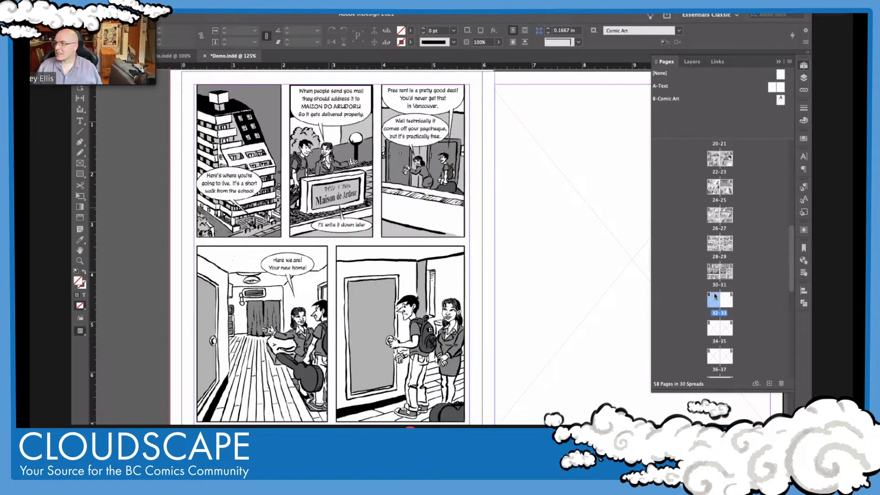
pyautogui.click(503, 177)
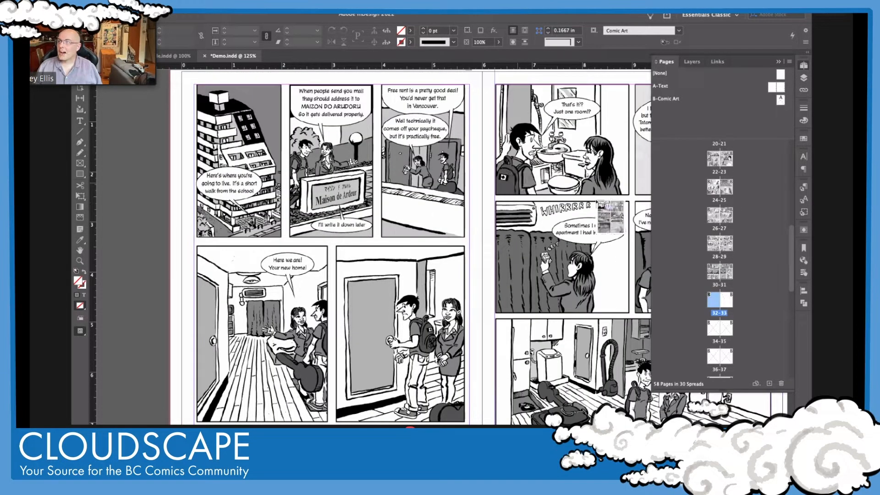
# Continue placing the remaining loaded comic images in order, filling the frames from page 34 through page 50.
pyautogui.doubleClick(712, 326)
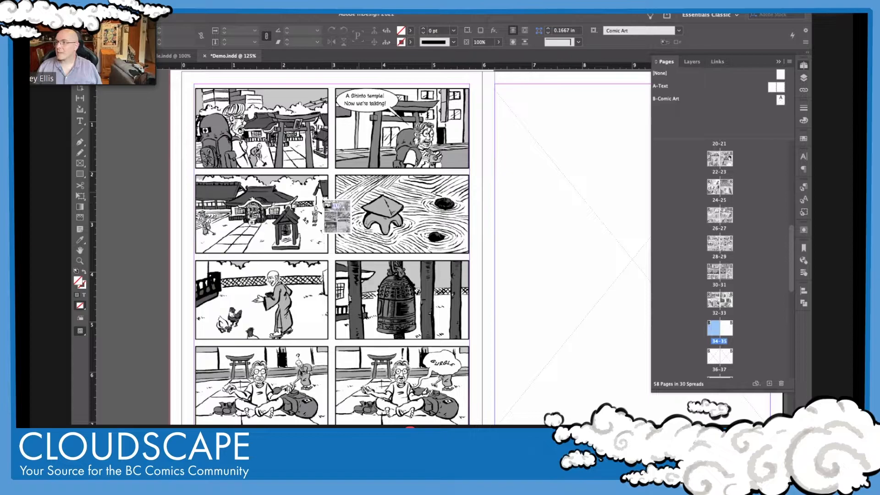
pyautogui.click(516, 173)
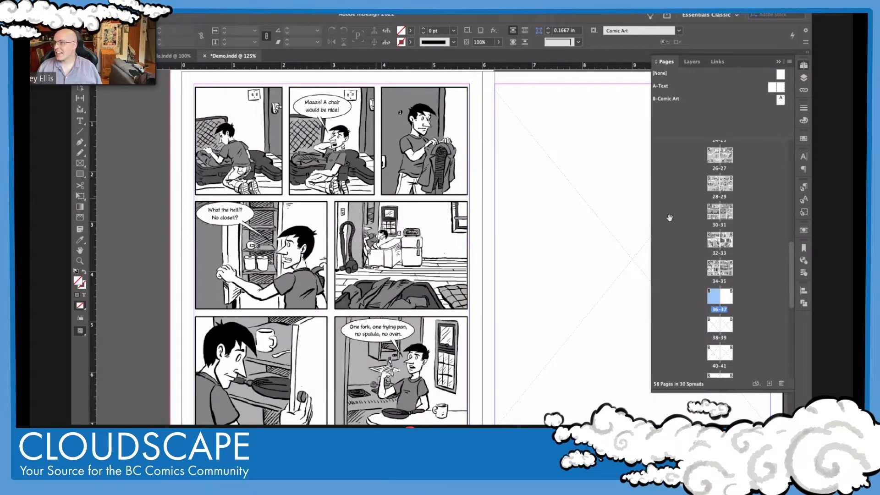
pyautogui.click(573, 220)
pyautogui.scroll(-3, 714, 218)
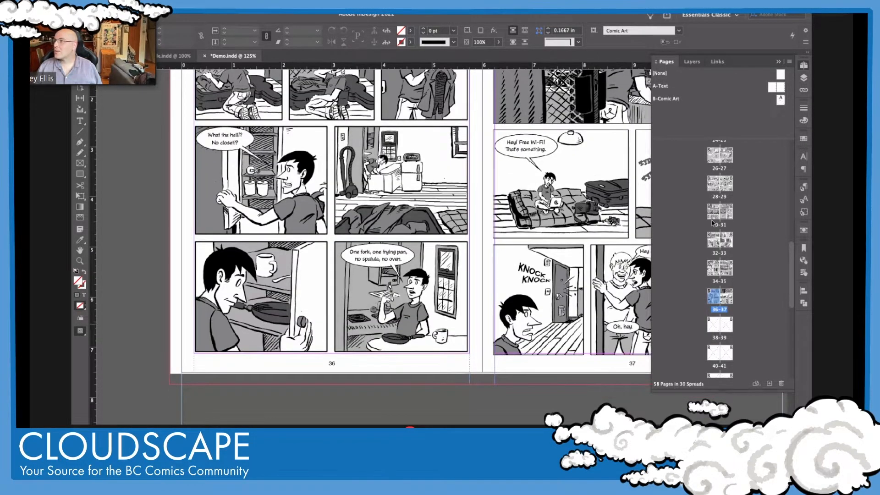
pyautogui.doubleClick(713, 326)
pyautogui.click(348, 154)
pyautogui.click(516, 150)
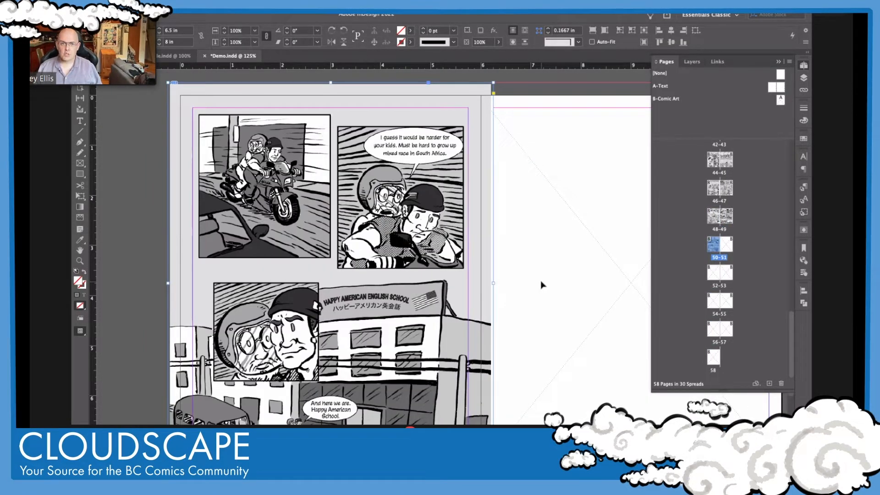
# Review the placed artwork around pages 42 to 50 and on page 3, checking how facing pages meet at the spine.
pyautogui.scroll(3, 458, 265)
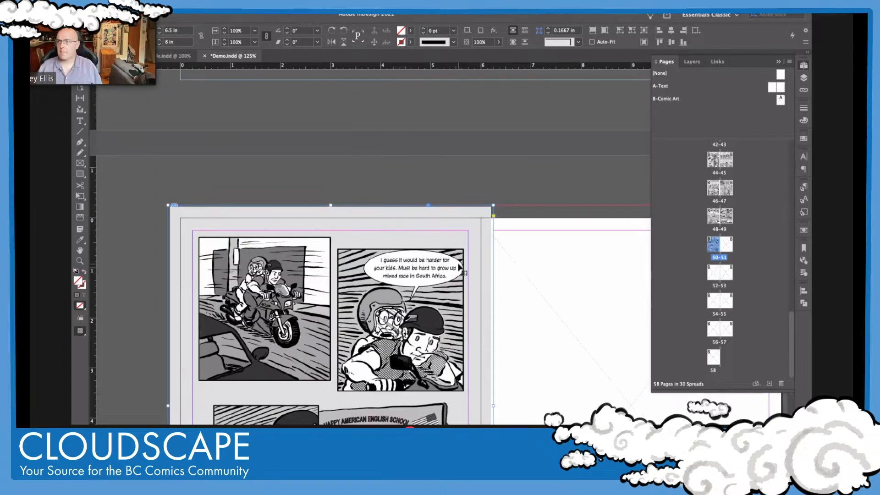
pyautogui.scroll(15, 461, 268)
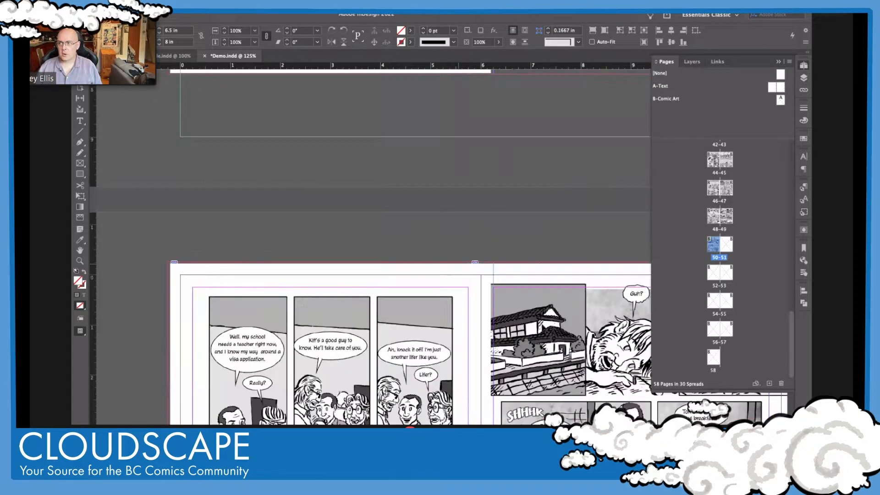
pyautogui.scroll(12, 417, 216)
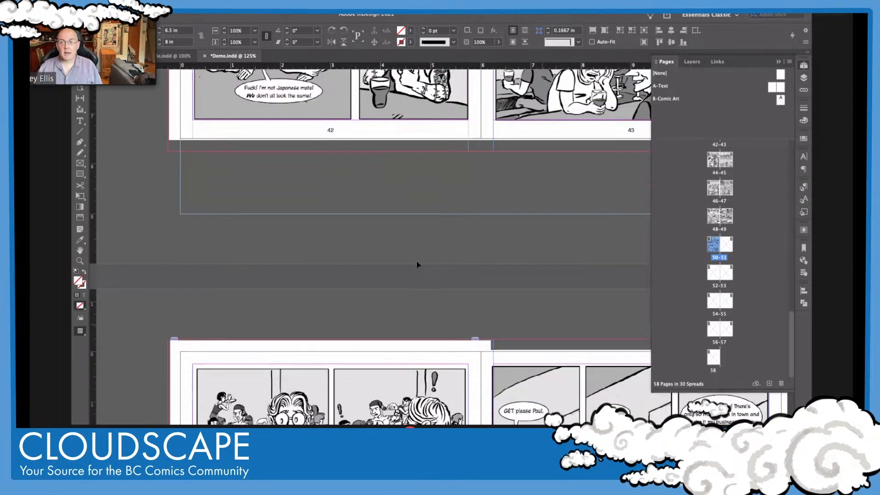
pyautogui.scroll(-12, 417, 260)
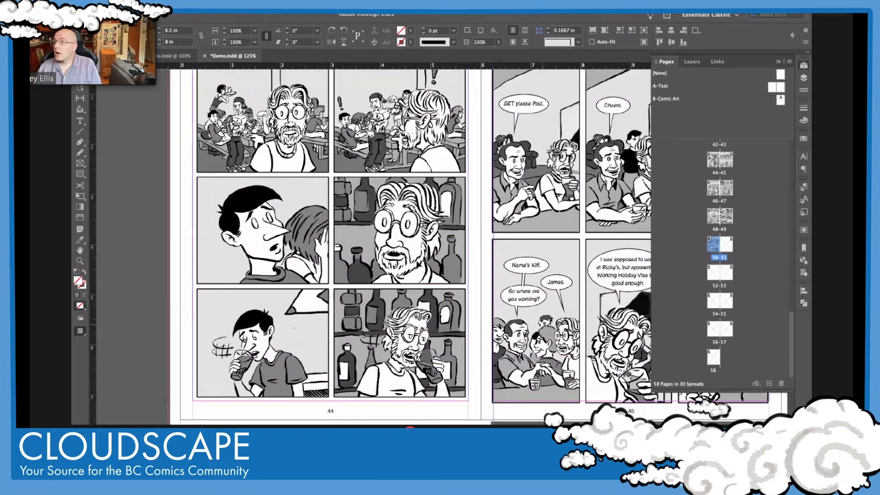
pyautogui.scroll(-10, 416, 260)
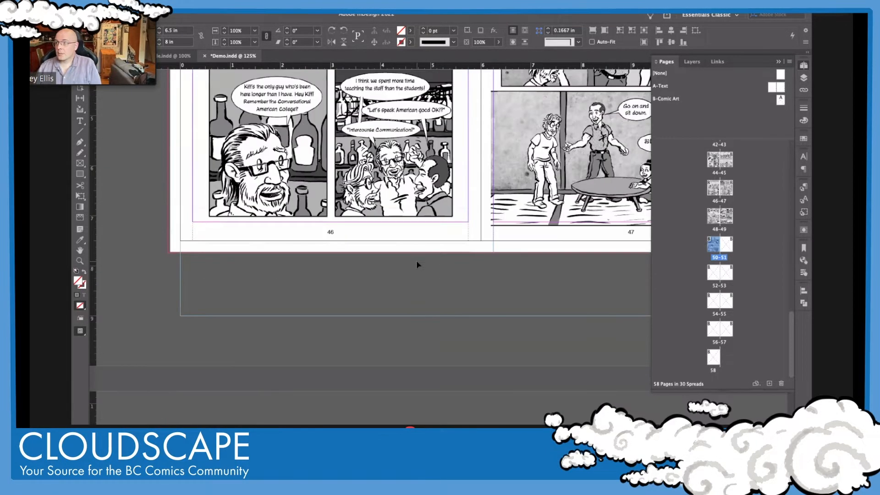
pyautogui.scroll(-10, 416, 260)
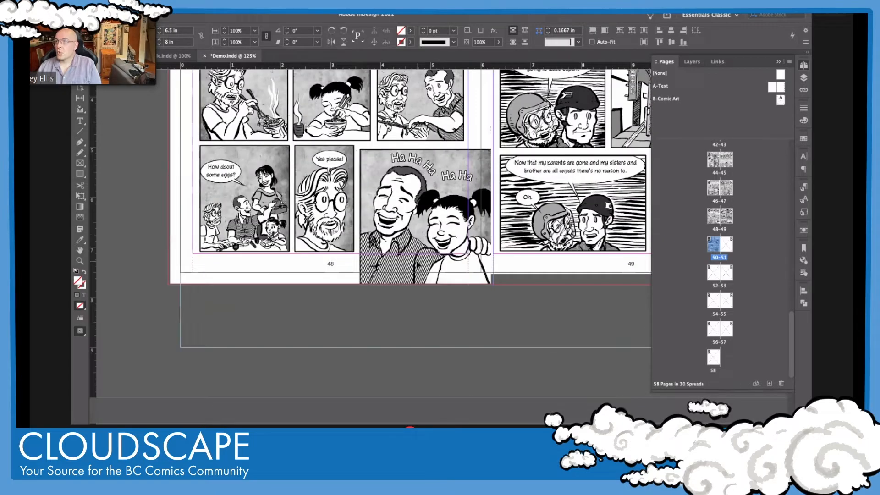
pyautogui.scroll(-11, 416, 260)
pyautogui.scroll(6, 416, 260)
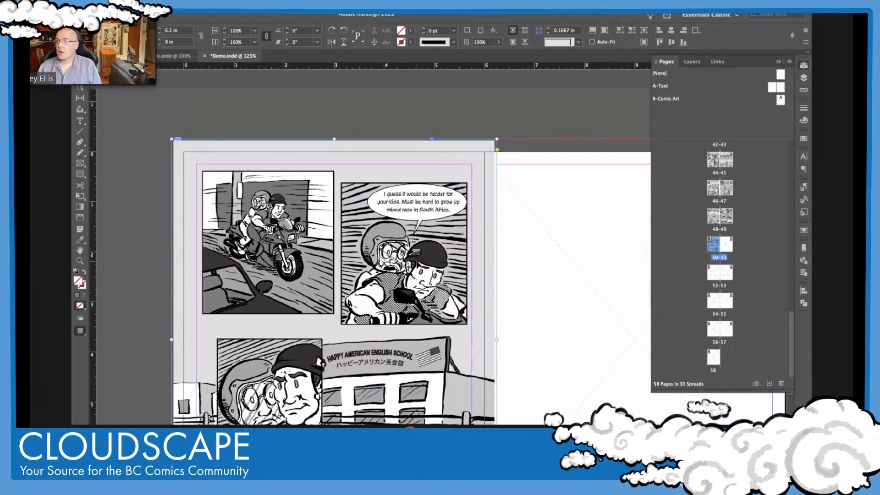
pyautogui.scroll(8, 416, 260)
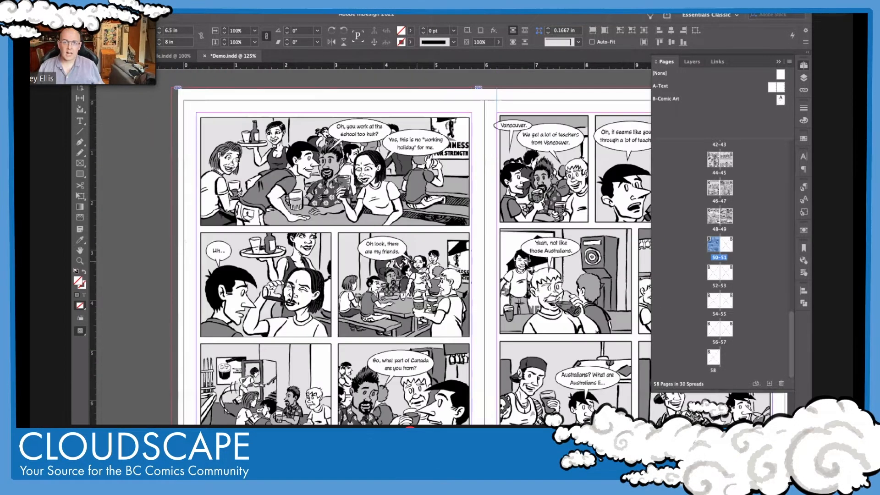
pyautogui.doubleClick(713, 244)
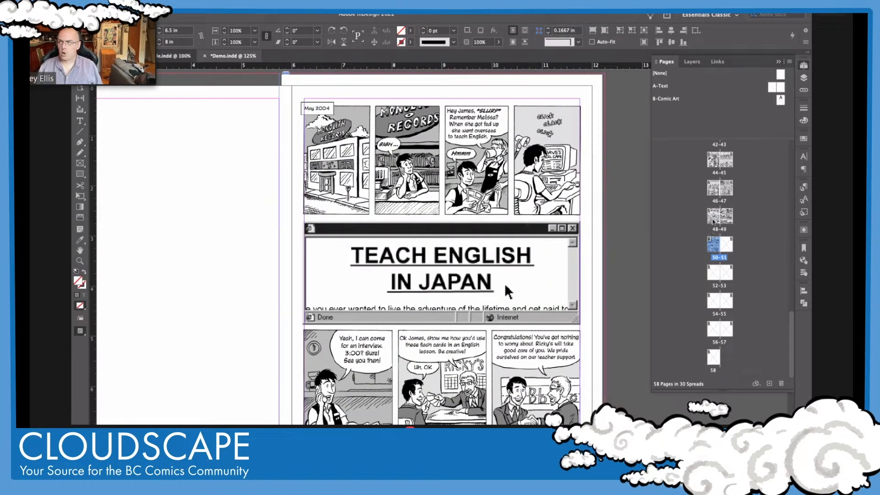
pyautogui.click(179, 56)
pyautogui.click(227, 54)
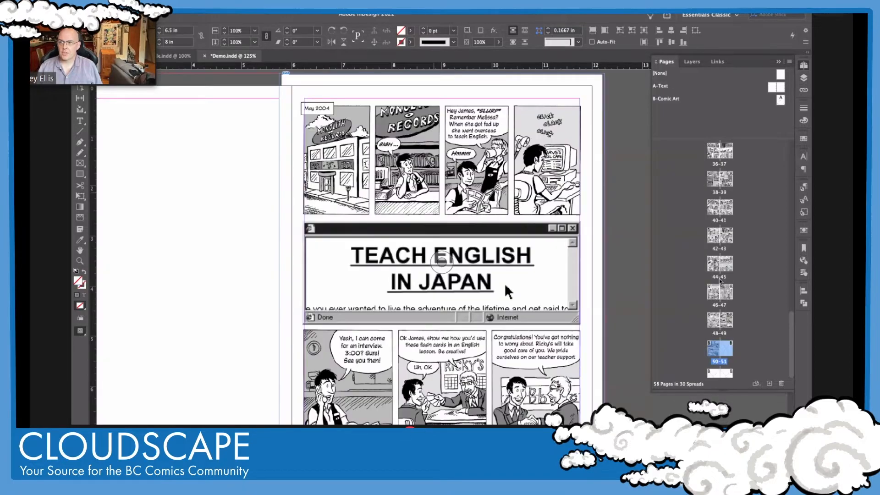
pyautogui.doubleClick(710, 291)
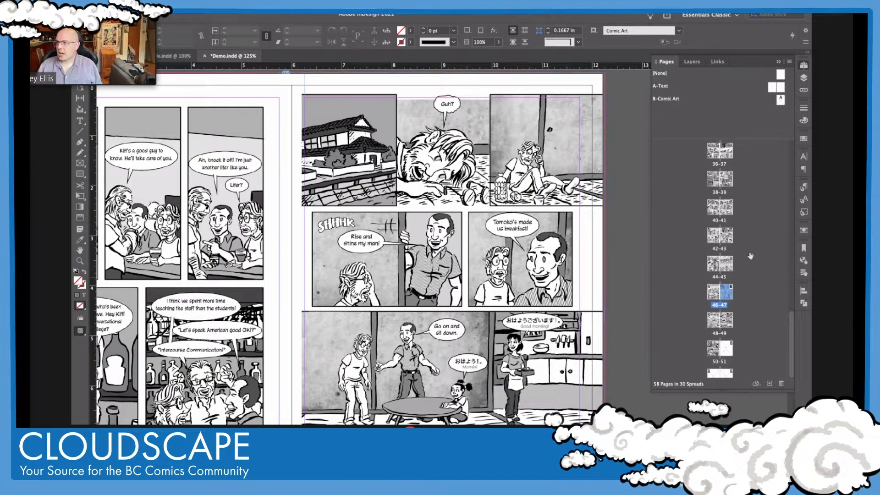
# Select all spreads from pages 2–3 through 56–57 and turn off Allow Selected Spreads to Shuffle for them.
pyautogui.scroll(15, 752, 254)
pyautogui.click(714, 180)
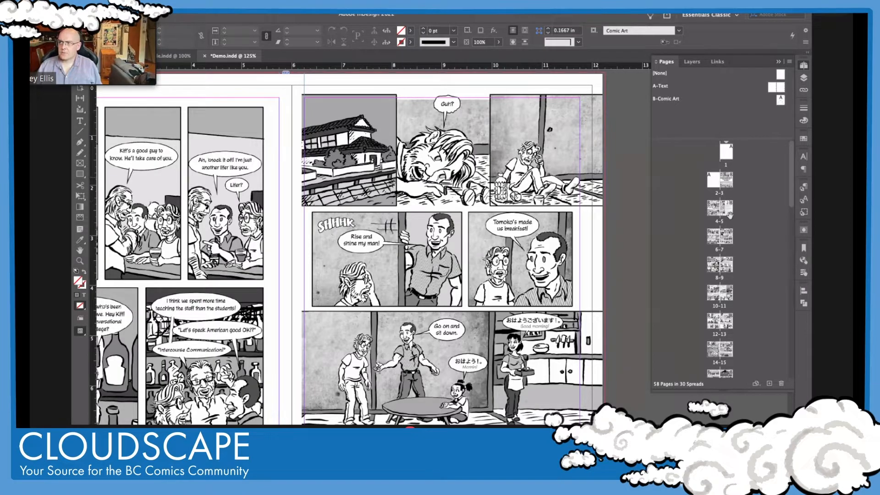
pyautogui.scroll(-1, 730, 260)
pyautogui.scroll(-15, 731, 260)
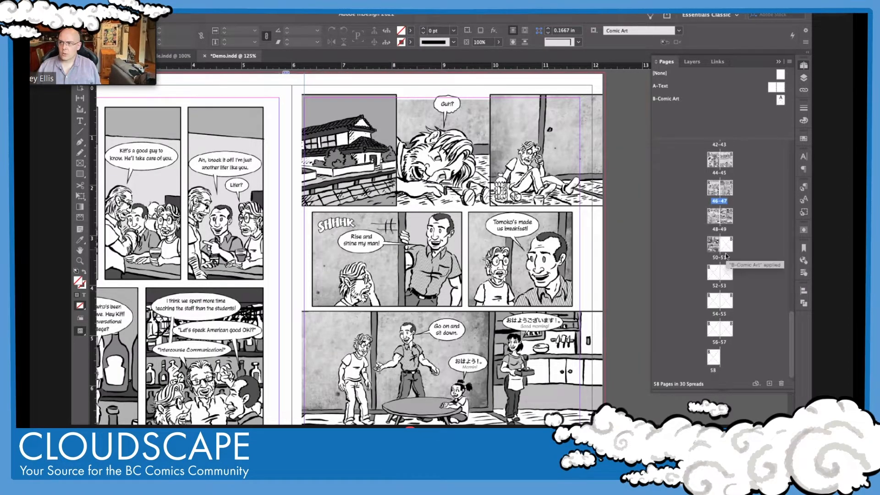
pyautogui.keyDown('shift'); pyautogui.click(727, 335); pyautogui.keyUp('shift')
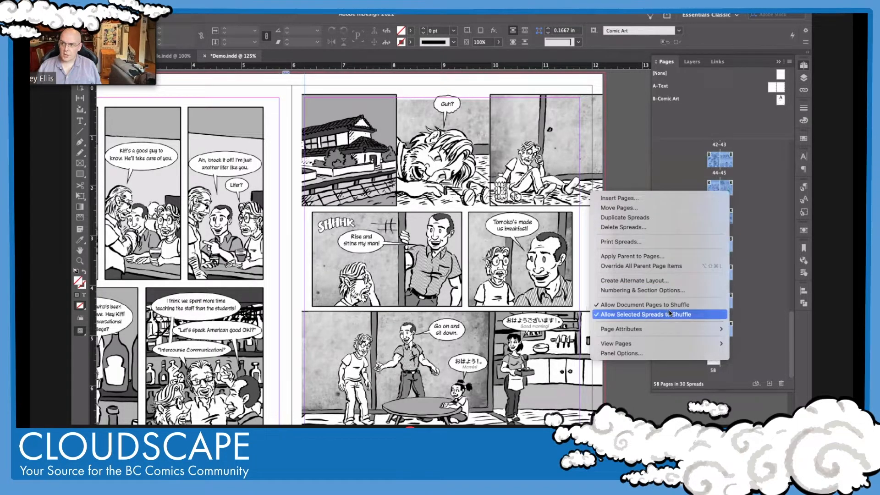
pyautogui.click(597, 317)
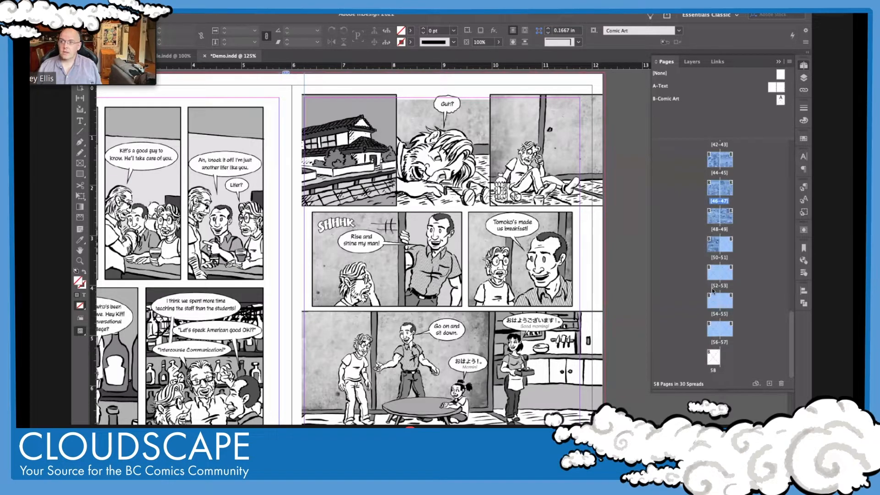
# Split the first facing spreads into single pages by moving pages 3, 5, 7, 9 and 11 out of their spreads.
pyautogui.scroll(5, 752, 269)
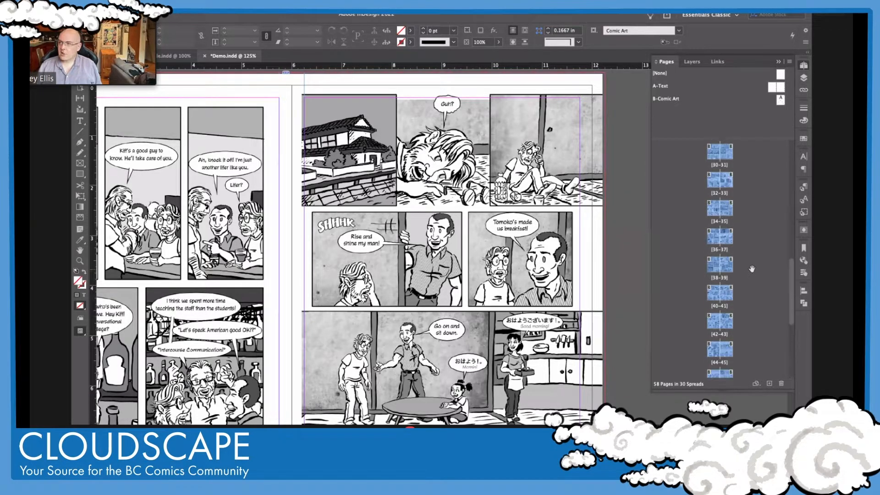
pyautogui.scroll(10, 751, 269)
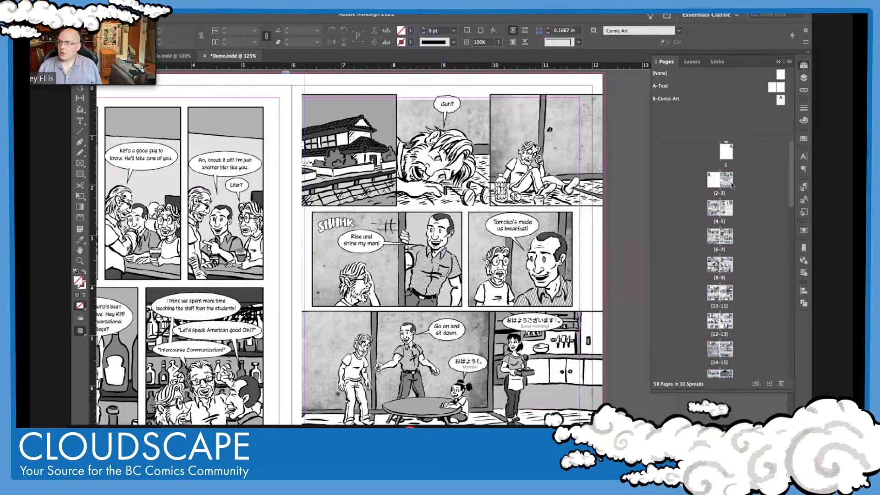
pyautogui.moveTo(730, 183); pyautogui.dragTo(737, 183)
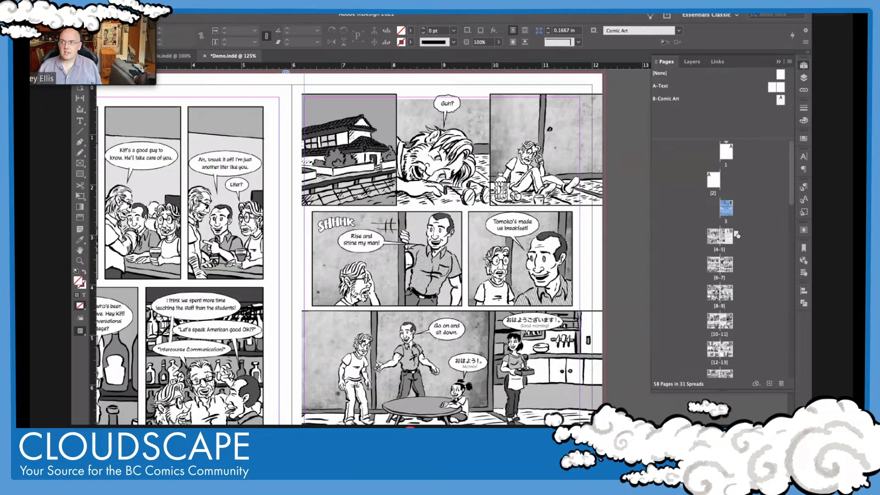
pyautogui.moveTo(736, 235); pyautogui.dragTo(736, 235)
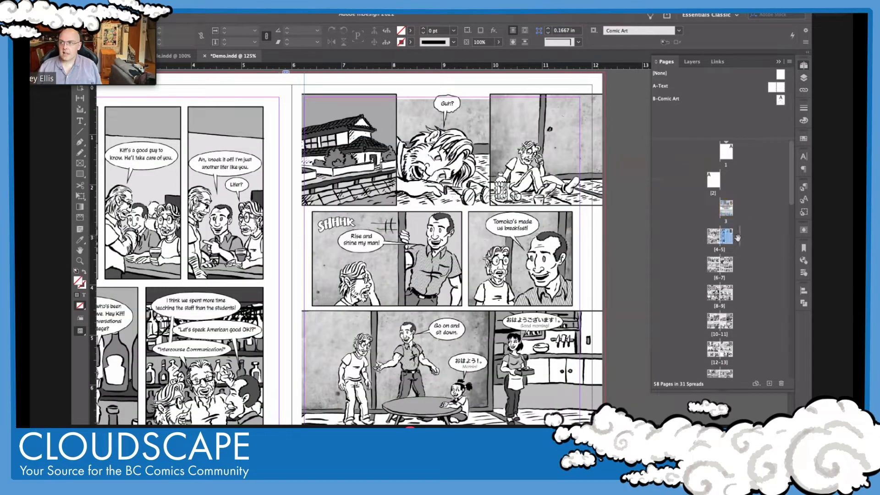
pyautogui.moveTo(728, 294); pyautogui.dragTo(739, 275)
pyautogui.scroll(-3, 738, 298)
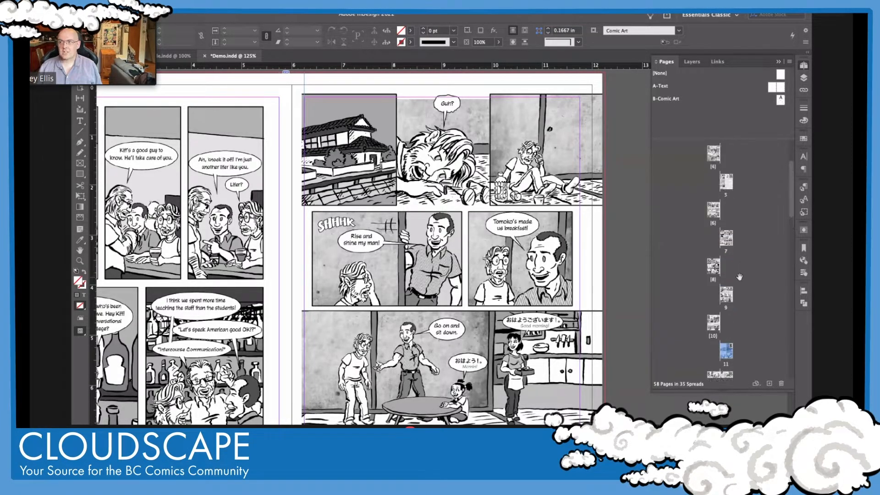
# View the separated pages 2, 3 and 4 individually and save the document.
pyautogui.scroll(5, 734, 257)
pyautogui.doubleClick(731, 211)
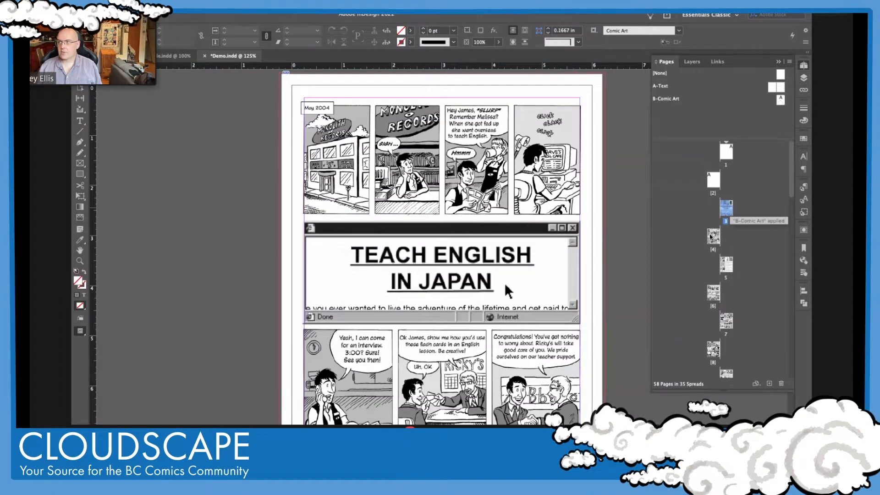
pyautogui.doubleClick(711, 237)
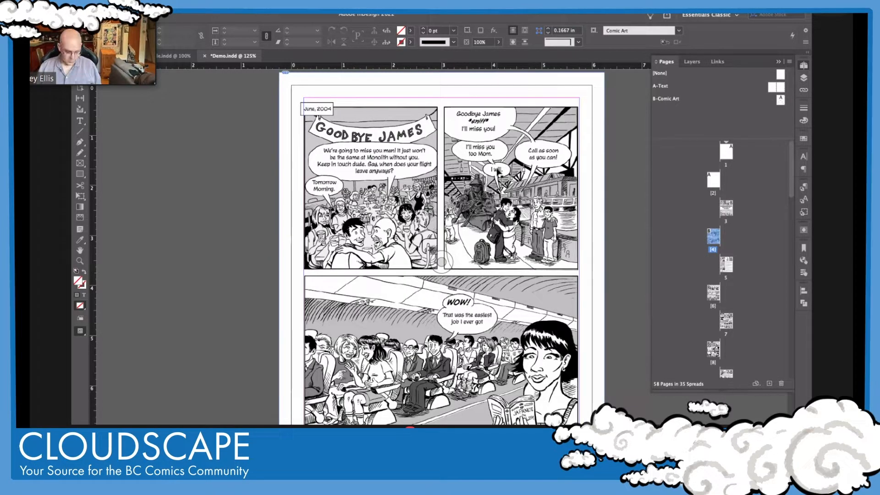
pyautogui.press('super+s')
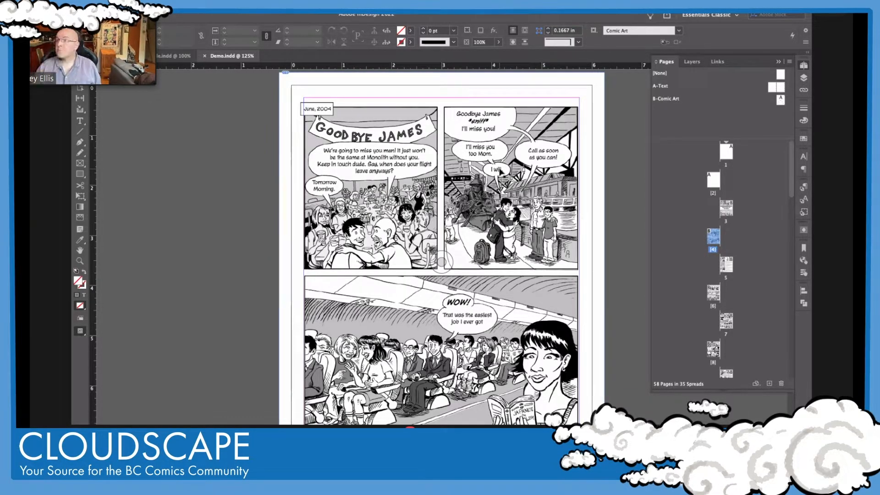
pyautogui.doubleClick(713, 180)
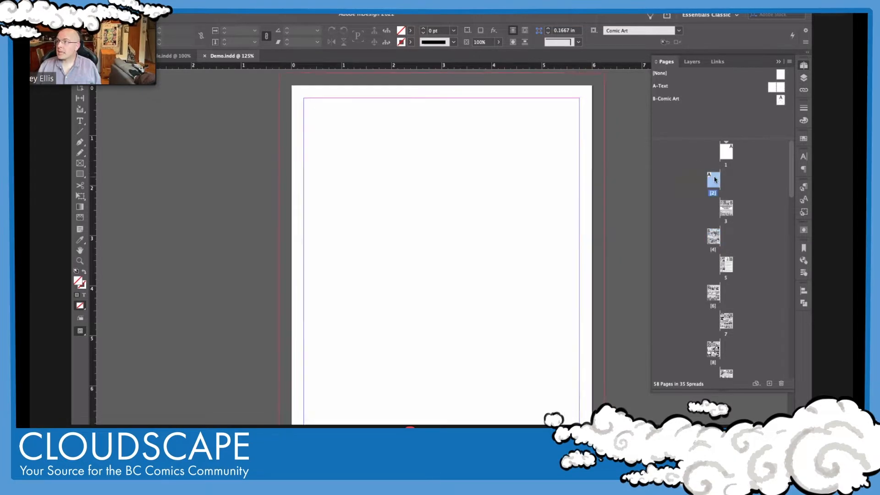
# Place Text.rtf from the Demo folder within the margins of page 2, letting the text flow onto an added page.
pyautogui.hscroll(3, 436, 191)
pyautogui.scroll(-2, 437, 191)
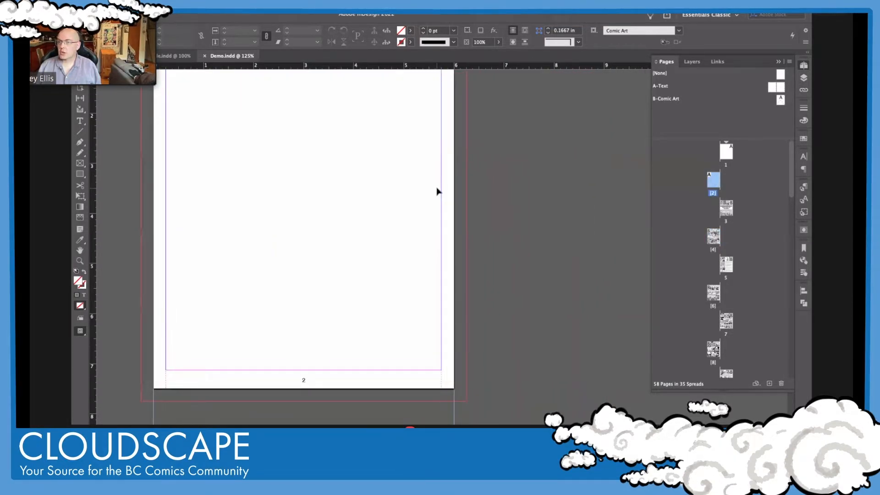
pyautogui.scroll(2, 437, 191)
pyautogui.hscroll(-1, 436, 190)
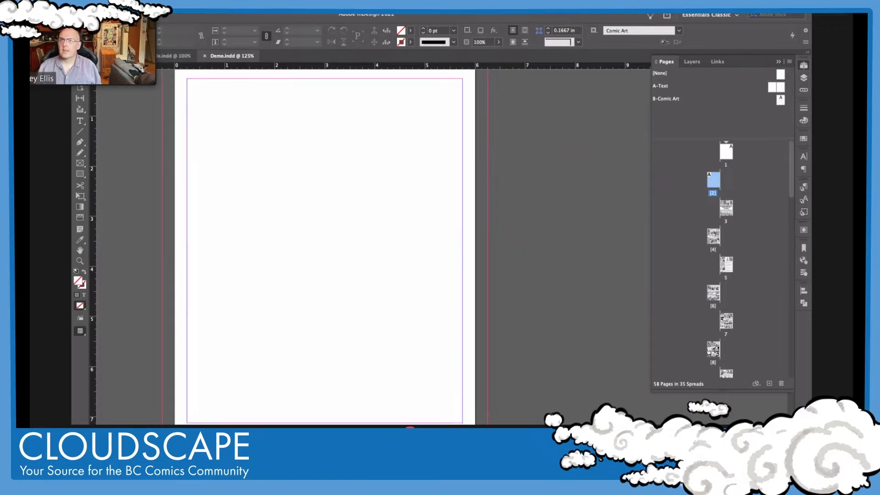
pyautogui.click(130, 4)
pyautogui.click(173, 130)
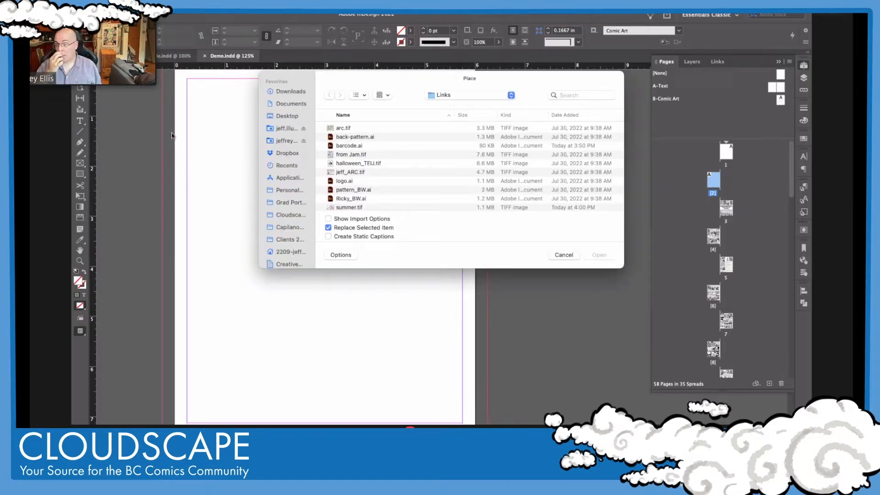
pyautogui.scroll(-5, 392, 166)
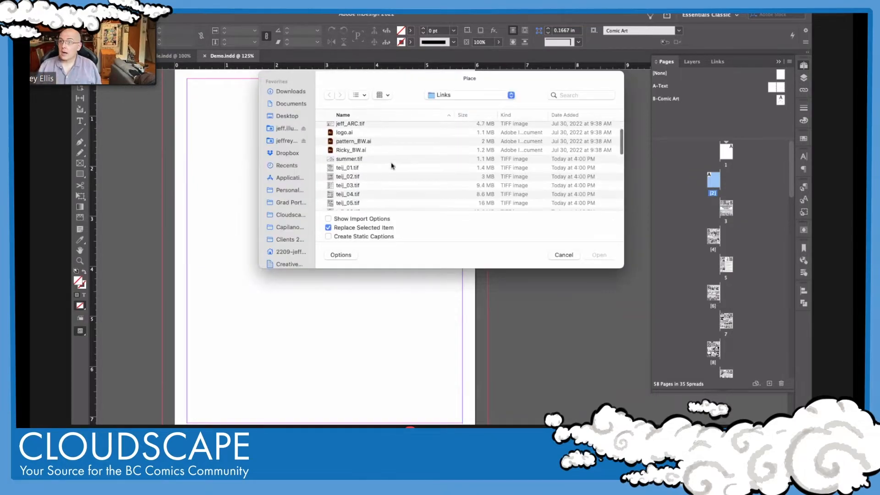
pyautogui.scroll(-15, 391, 165)
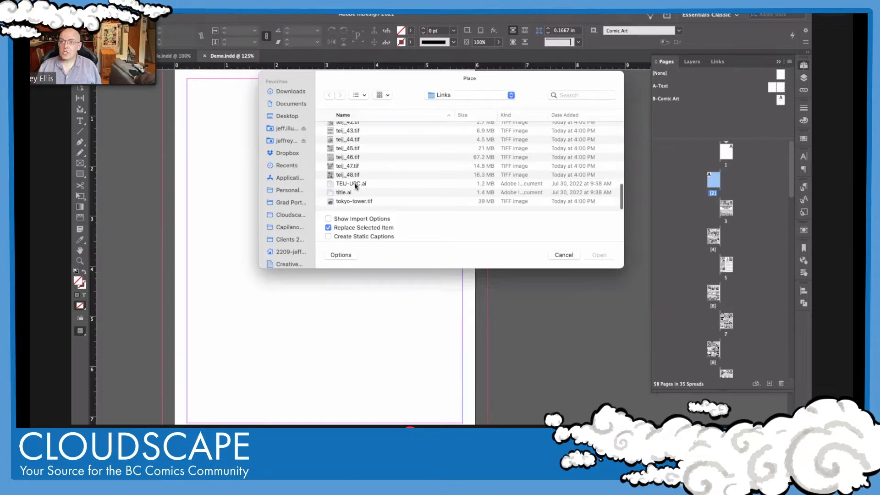
pyautogui.scroll(15, 355, 184)
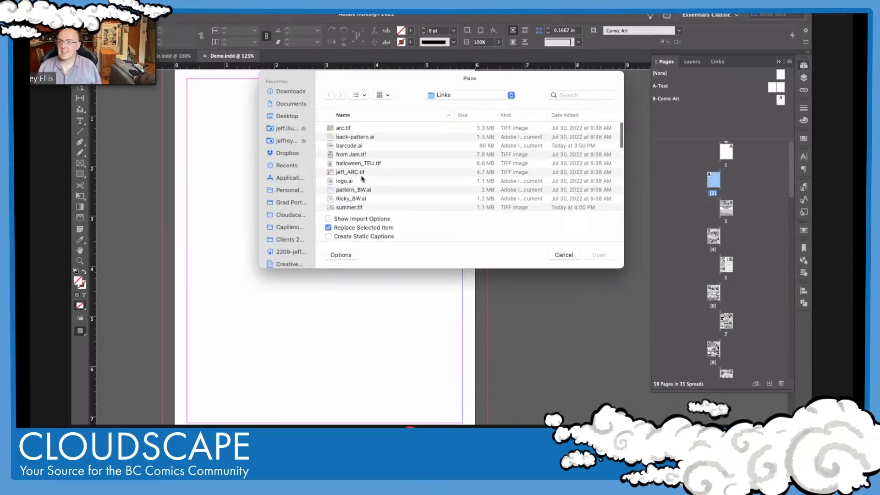
pyautogui.scroll(-2, 367, 176)
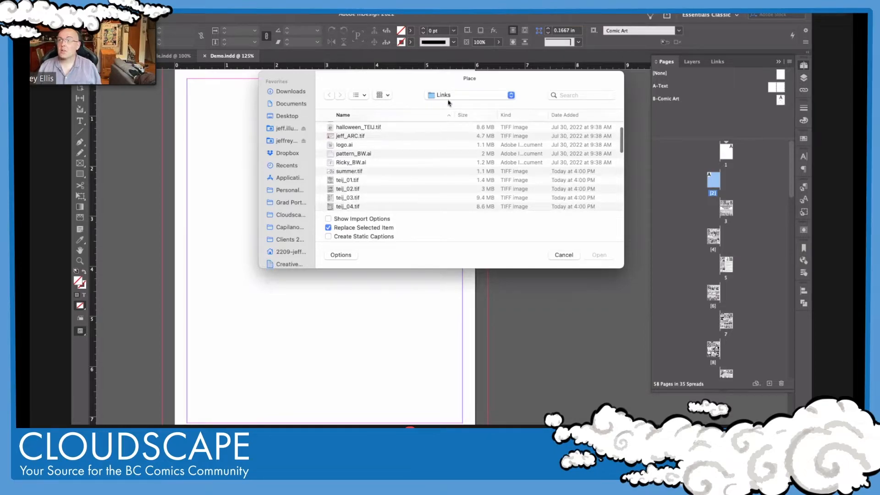
pyautogui.click(450, 102)
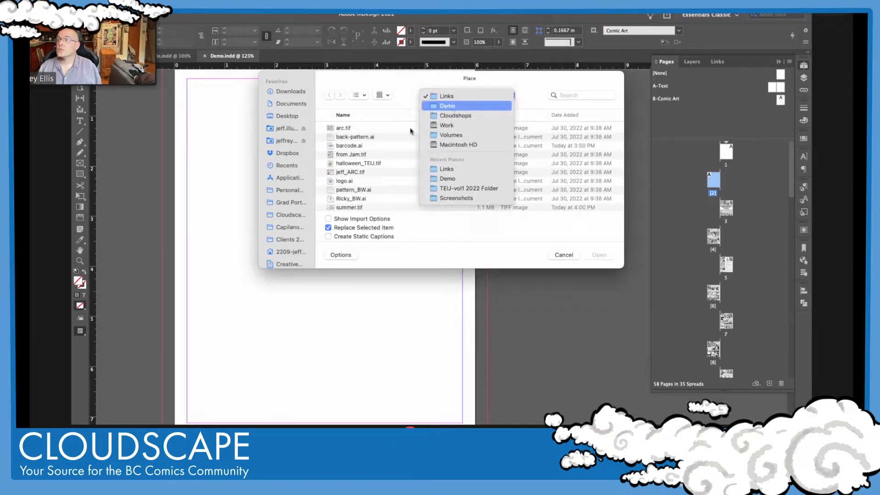
pyautogui.press('Return')
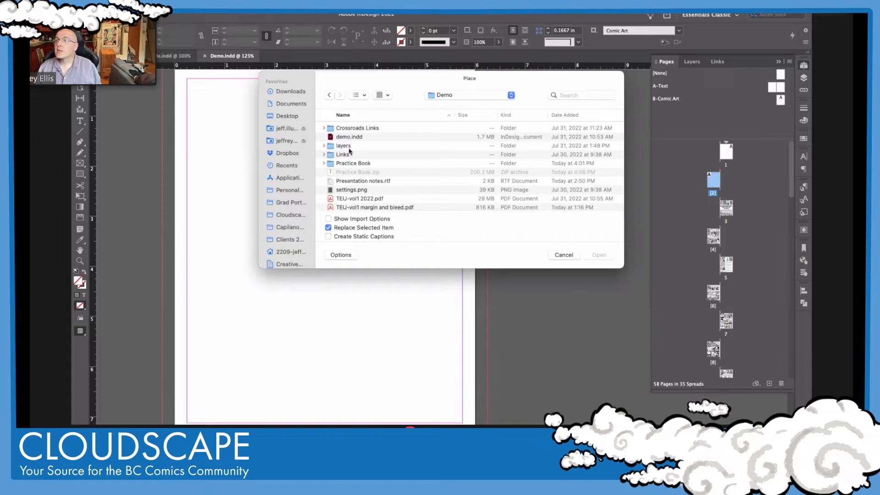
pyautogui.scroll(-2, 352, 165)
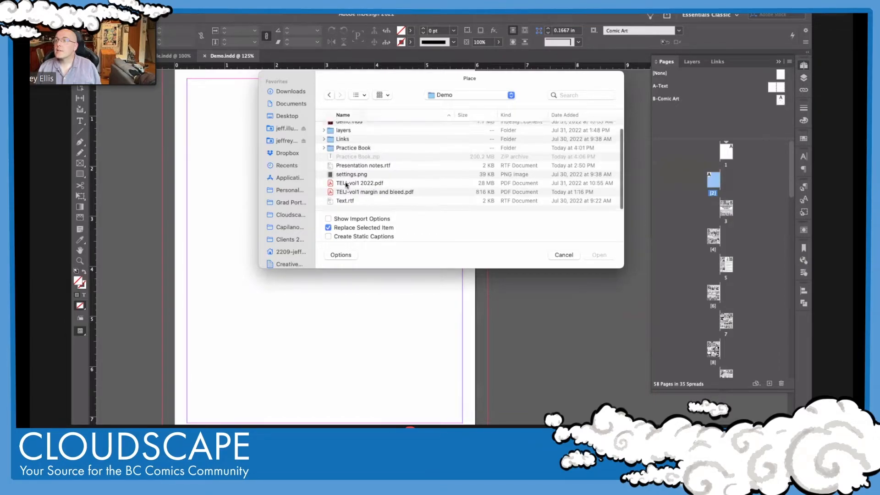
pyautogui.click(383, 202)
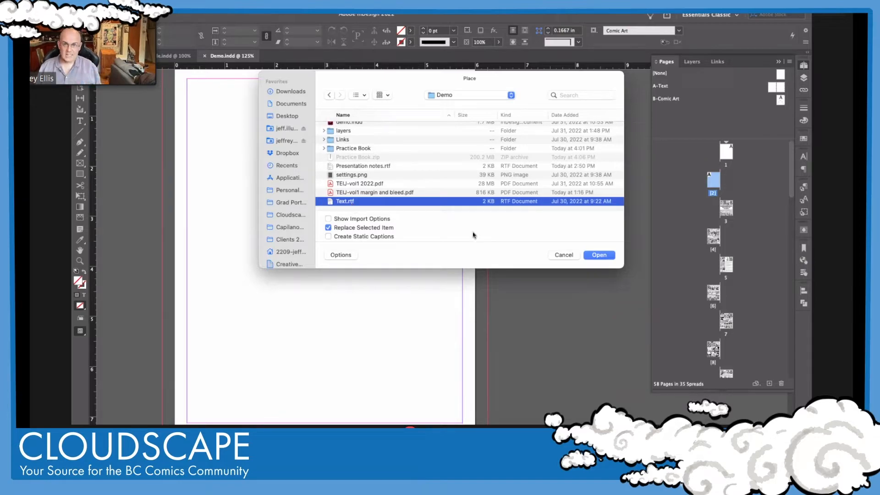
pyautogui.click(593, 257)
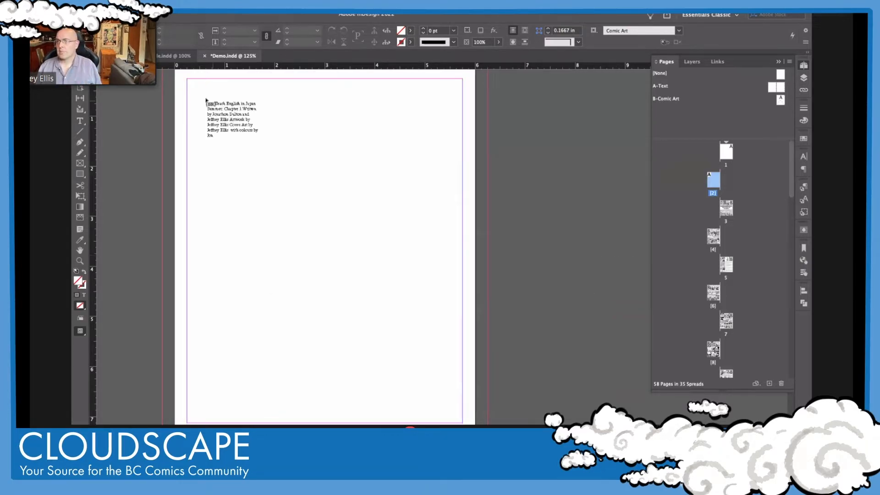
pyautogui.click(238, 131)
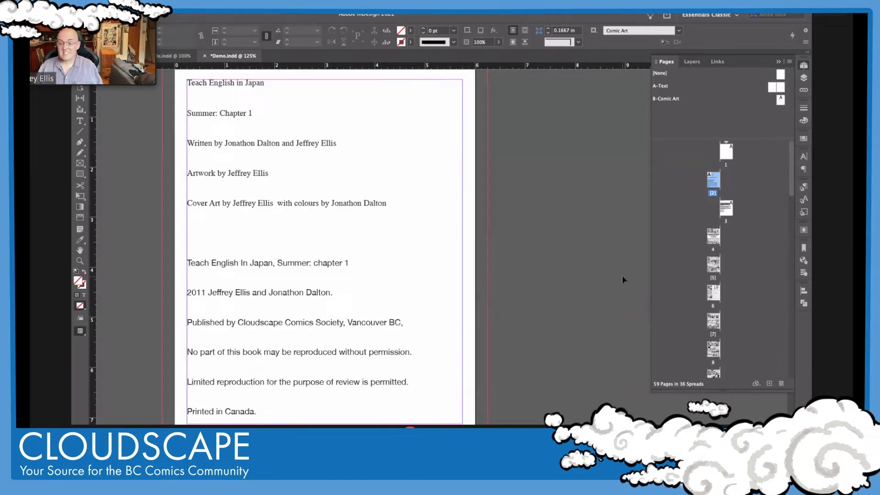
pyautogui.click(457, 289)
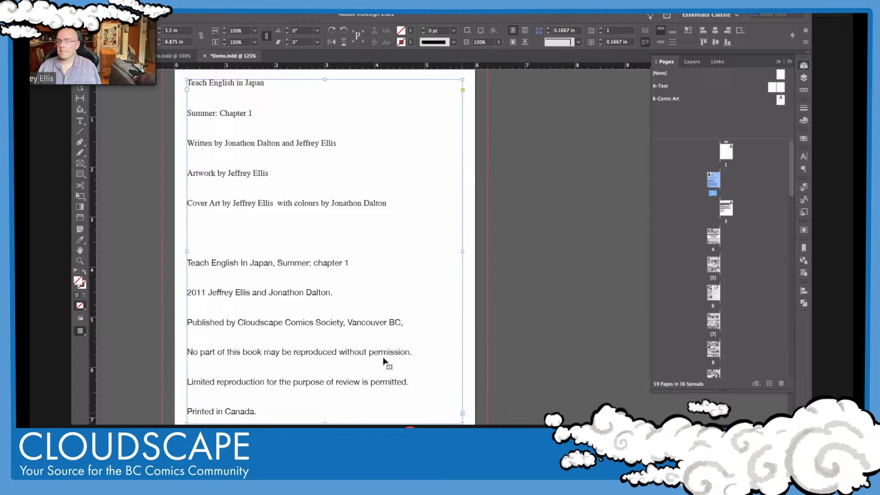
pyautogui.click(80, 120)
pyautogui.click(206, 101)
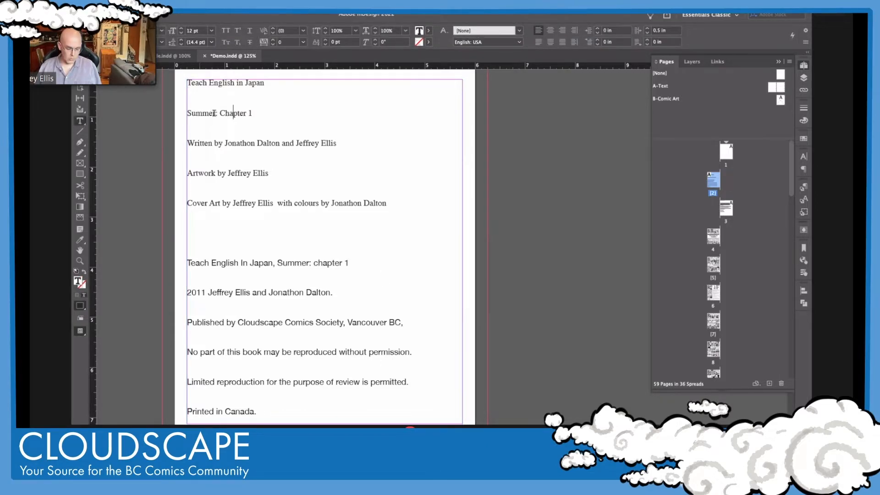
pyautogui.hotkey('ctrl', 'a')
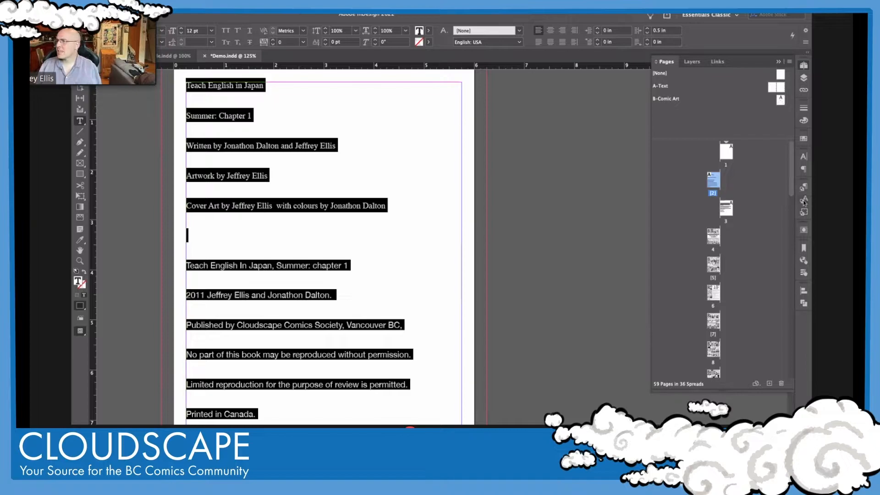
pyautogui.click(804, 188)
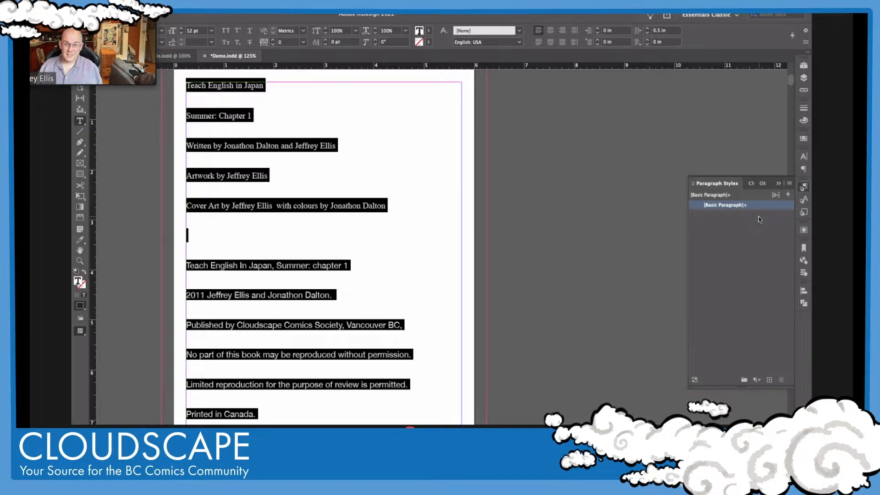
# Open the A-Text parent spread and unlock the Page Number layer.
pyautogui.click(803, 65)
pyautogui.doubleClick(773, 88)
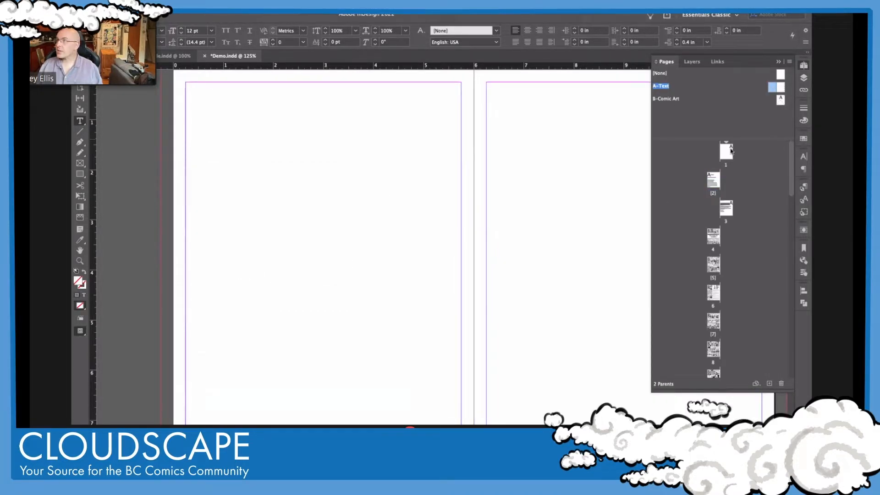
pyautogui.click(804, 78)
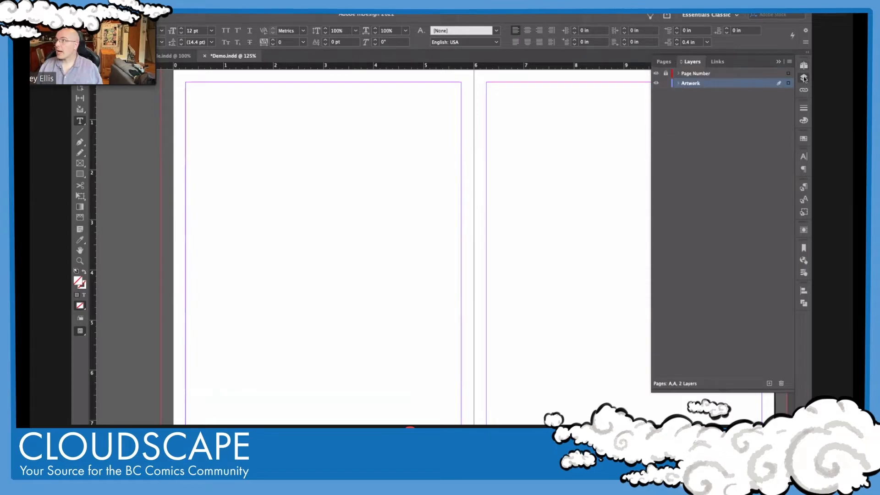
pyautogui.click(666, 73)
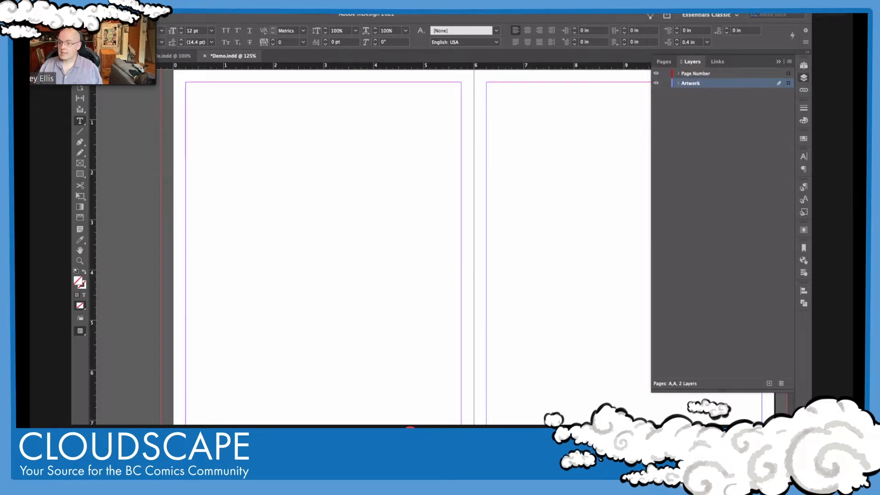
# Create a paragraph style from the page number text on the A-Text parent and name it Page Number.
pyautogui.click(335, 440)
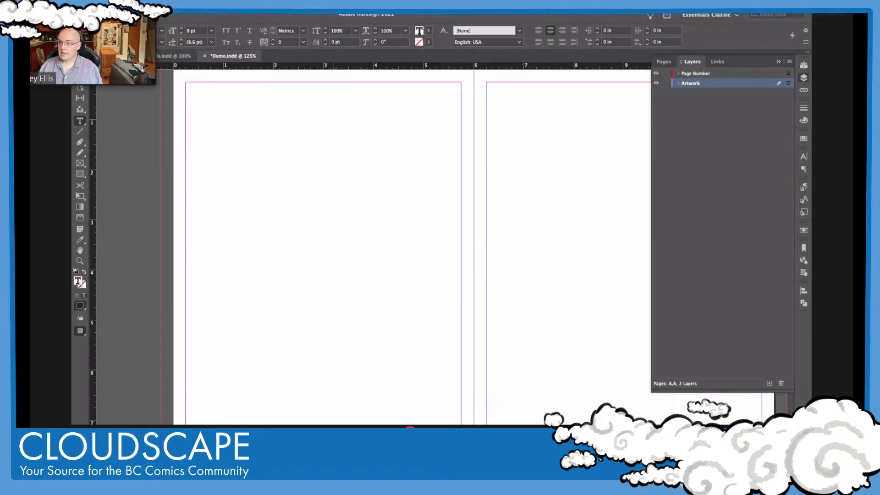
pyautogui.click(804, 188)
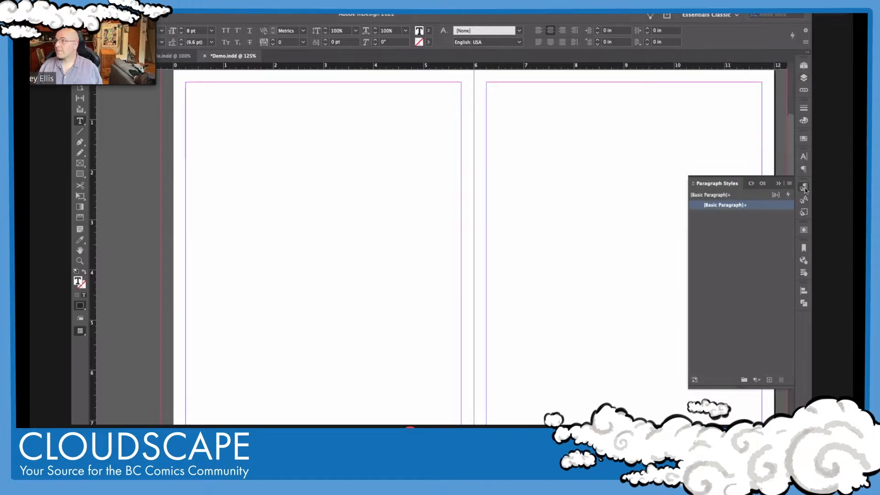
pyautogui.click(769, 380)
pyautogui.click(719, 217)
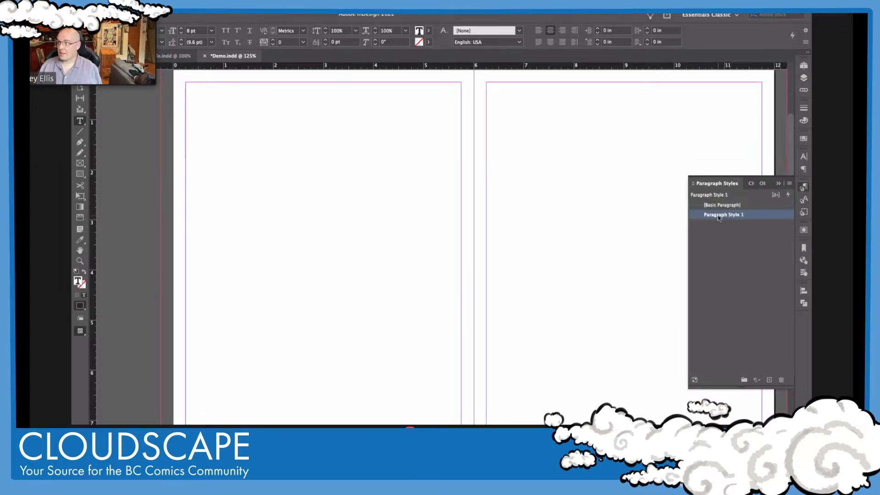
pyautogui.doubleClick(718, 218)
pyautogui.write('Pag')
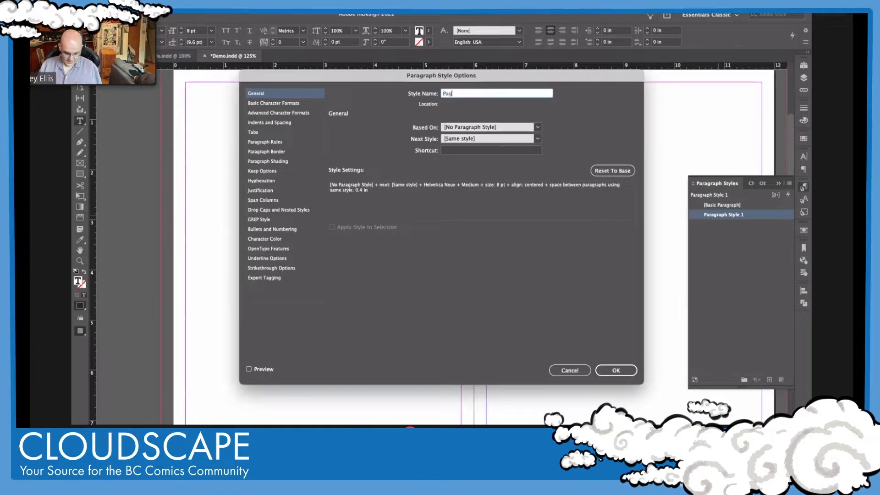
pyautogui.write('e Num')
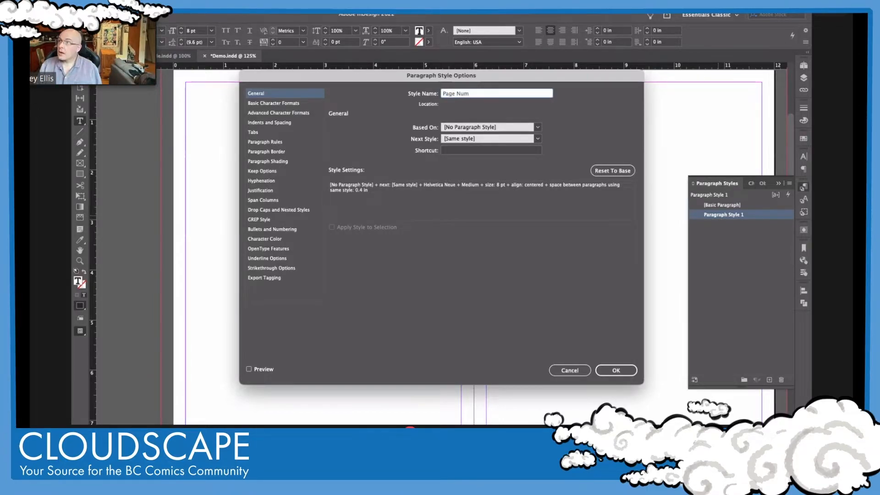
pyautogui.write('ber')
pyautogui.press('Return')
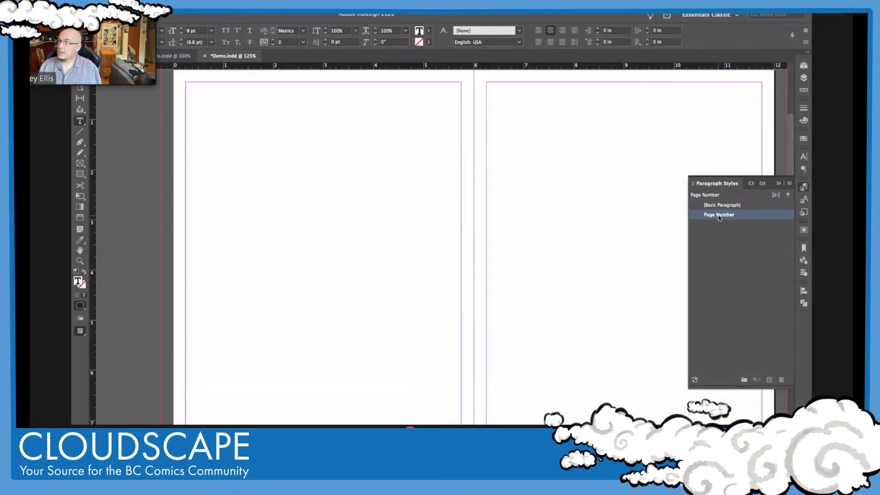
# Lock the Page Number layer and make Artwork the active layer.
pyautogui.click(804, 78)
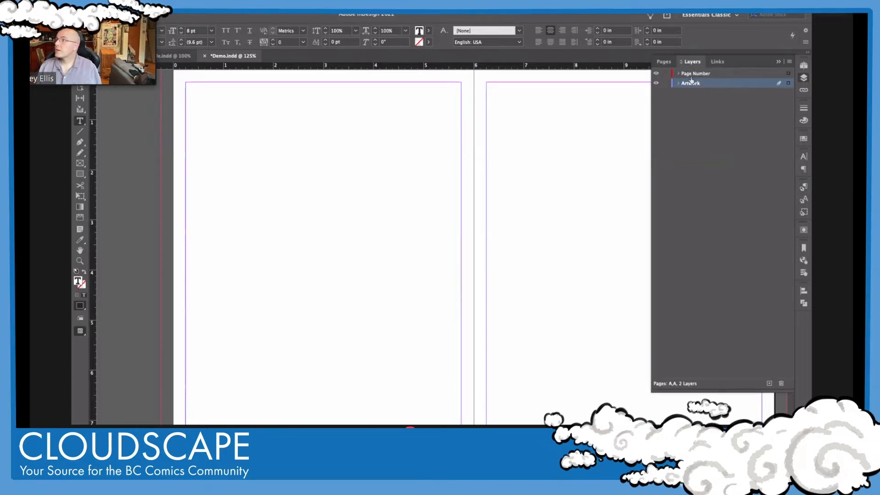
pyautogui.click(672, 75)
pyautogui.click(666, 74)
pyautogui.click(705, 84)
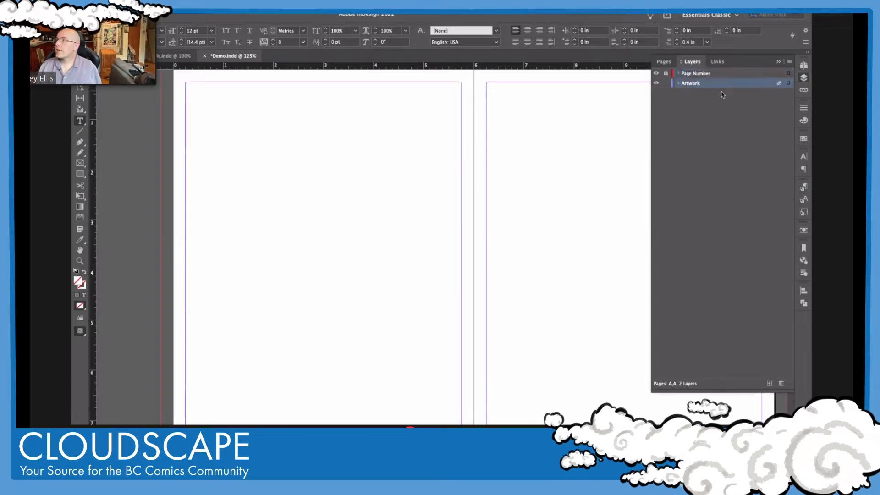
# Select all the text on page 2 and create a new paragraph style named Body Copy.
pyautogui.click(804, 67)
pyautogui.doubleClick(713, 180)
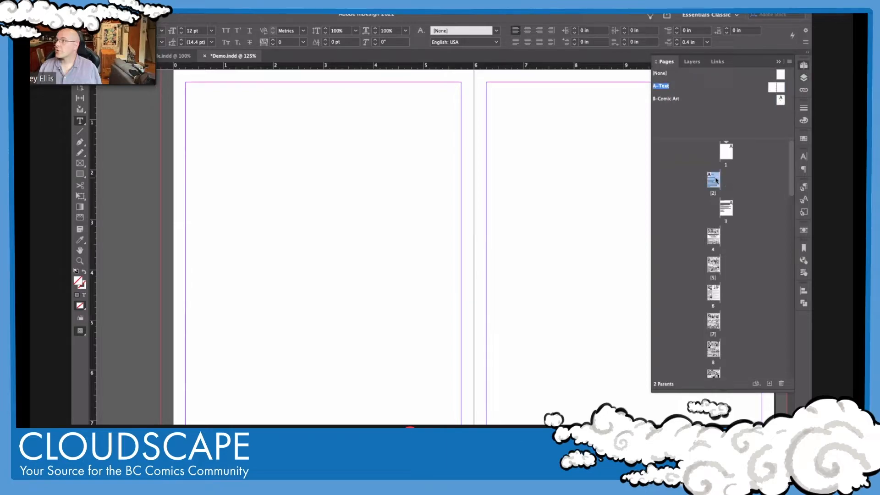
pyautogui.click(261, 170)
pyautogui.press('super+a')
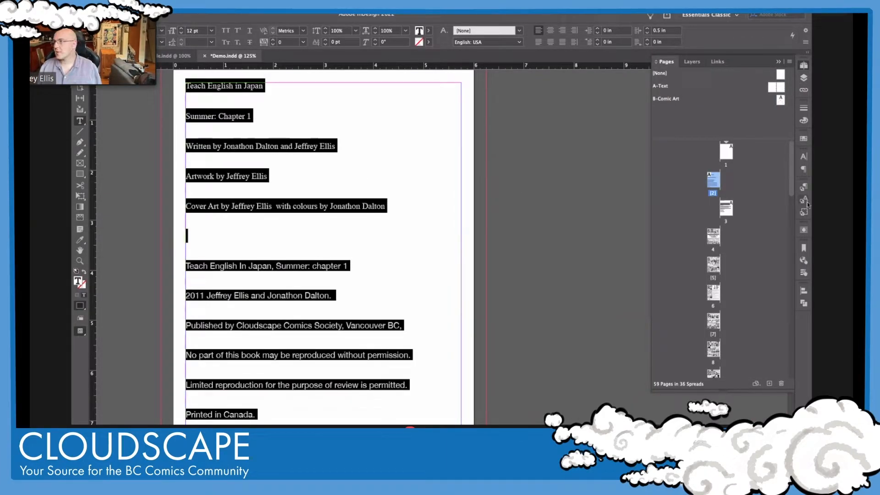
pyautogui.click(804, 188)
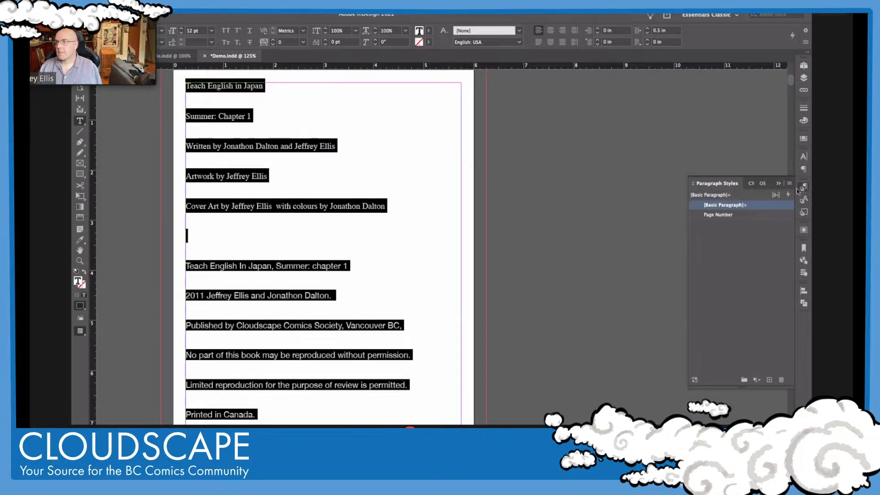
pyautogui.click(770, 380)
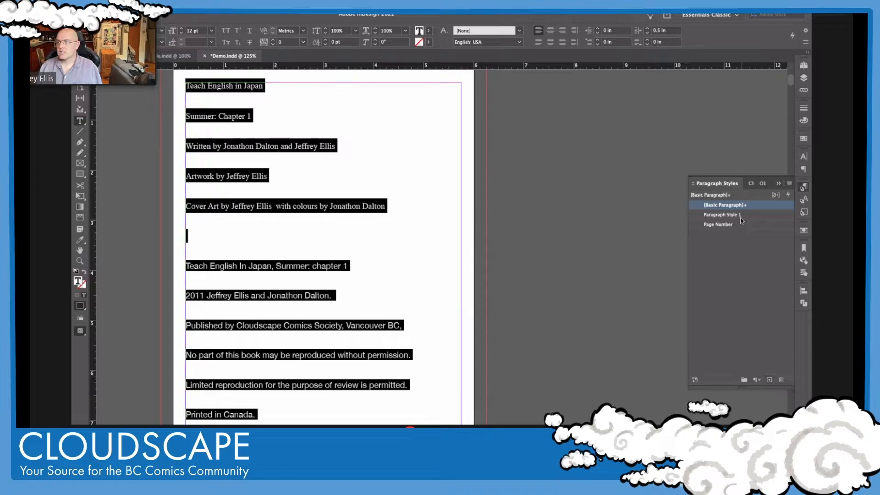
pyautogui.click(740, 216)
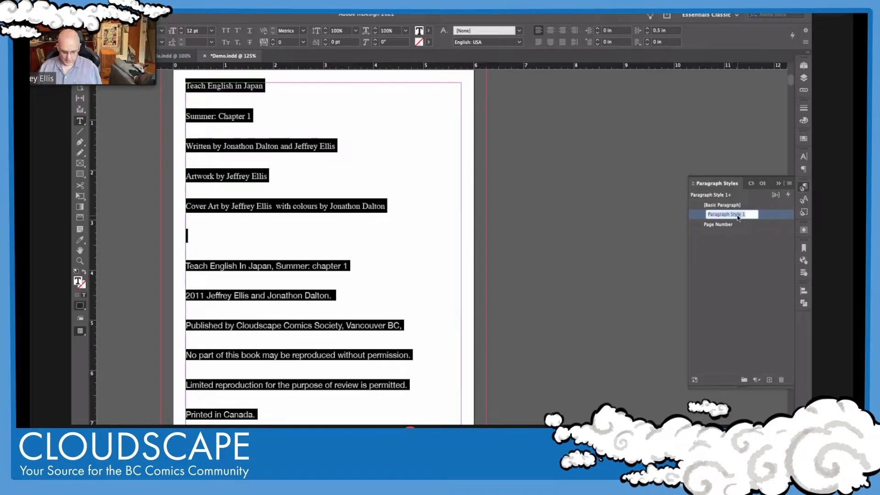
pyautogui.write('BOdy Copy')
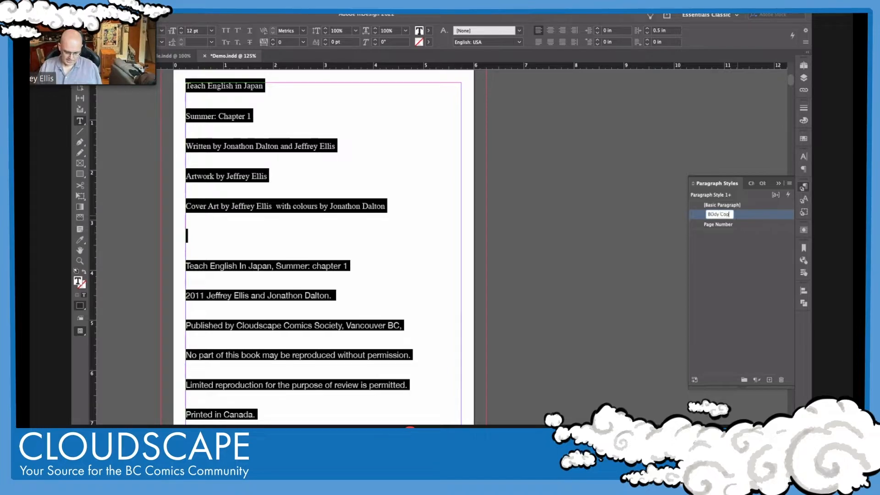
pyautogui.click(711, 215)
pyautogui.press('BackSpace')
pyautogui.write('o')
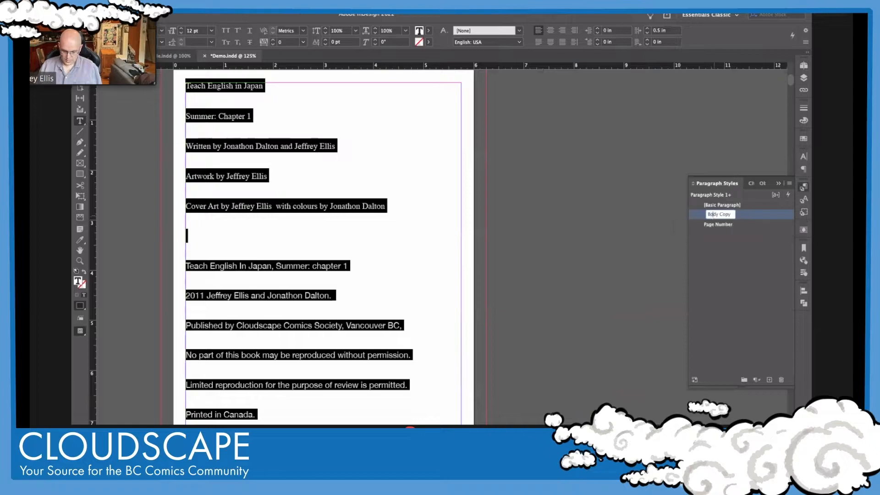
pyautogui.press('Return')
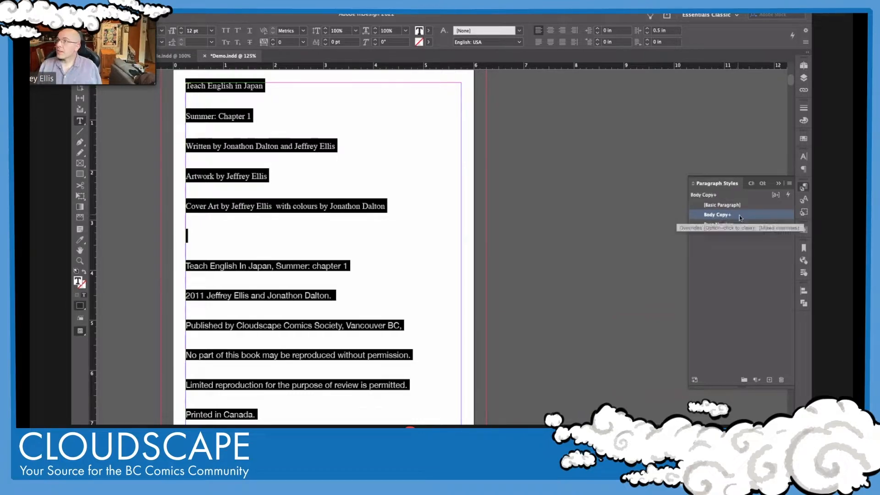
# Clear the formatting overrides in the selected page 2 text so it follows the Body Copy style.
pyautogui.click(746, 216)
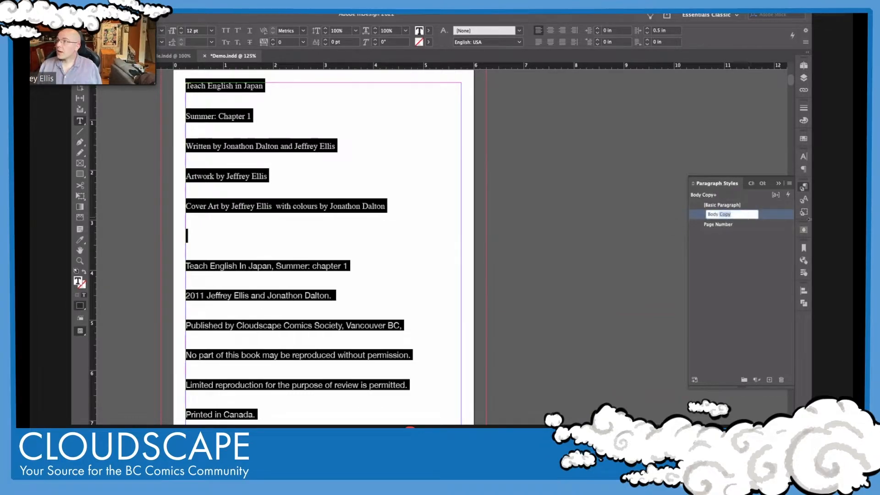
pyautogui.click(785, 221)
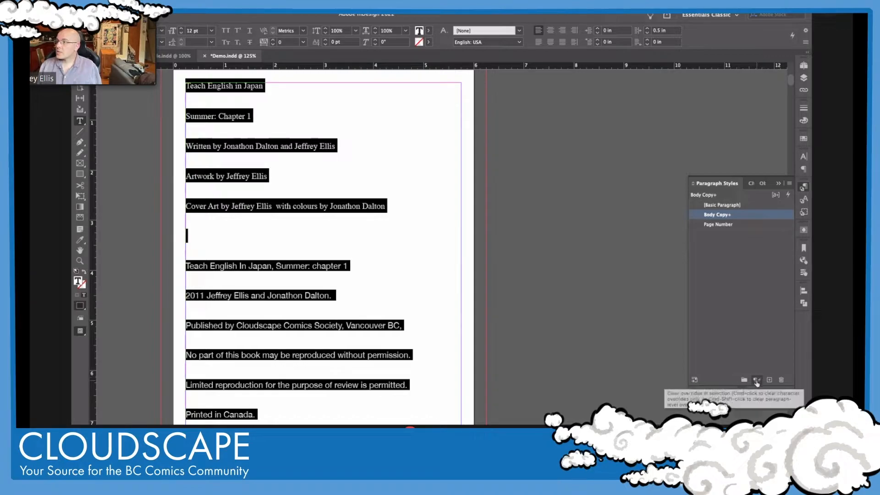
pyautogui.click(757, 381)
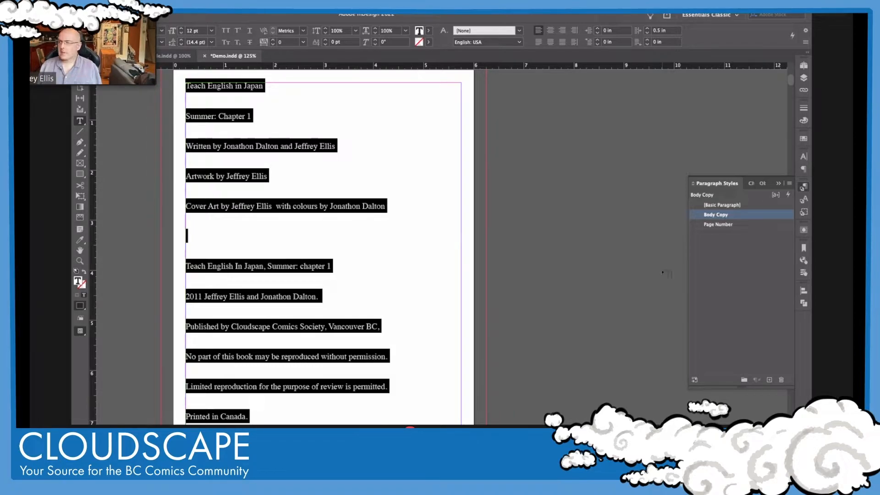
# Open the Body Copy style's options and set its font family to Helvetica Neue.
pyautogui.doubleClick(742, 216)
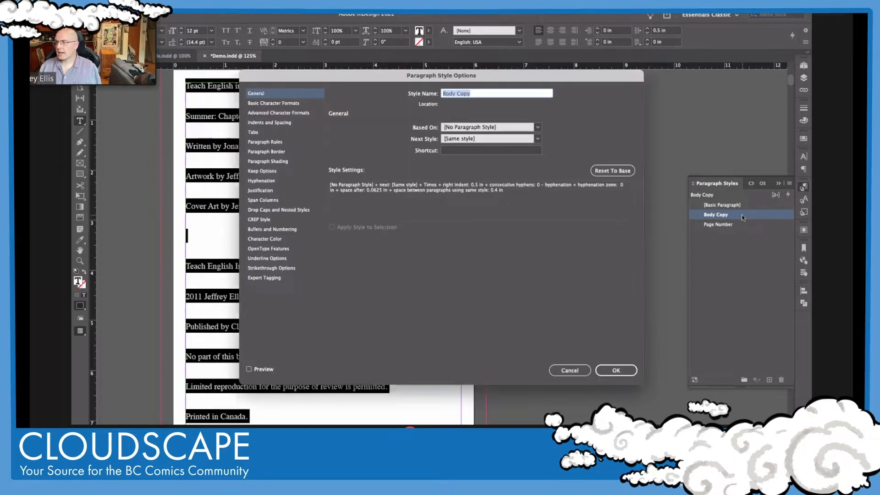
pyautogui.moveTo(434, 92); pyautogui.dragTo(572, 166)
pyautogui.click(446, 138)
pyautogui.click(571, 168)
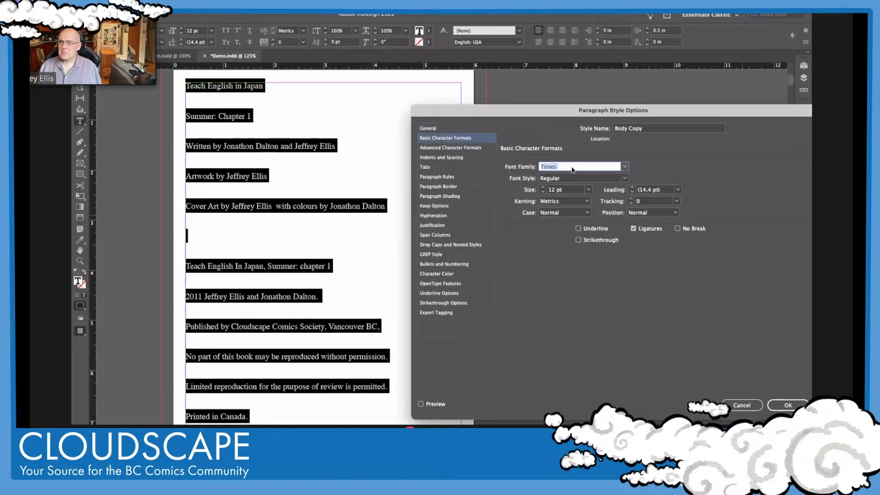
pyautogui.write('Helvetica Neue')
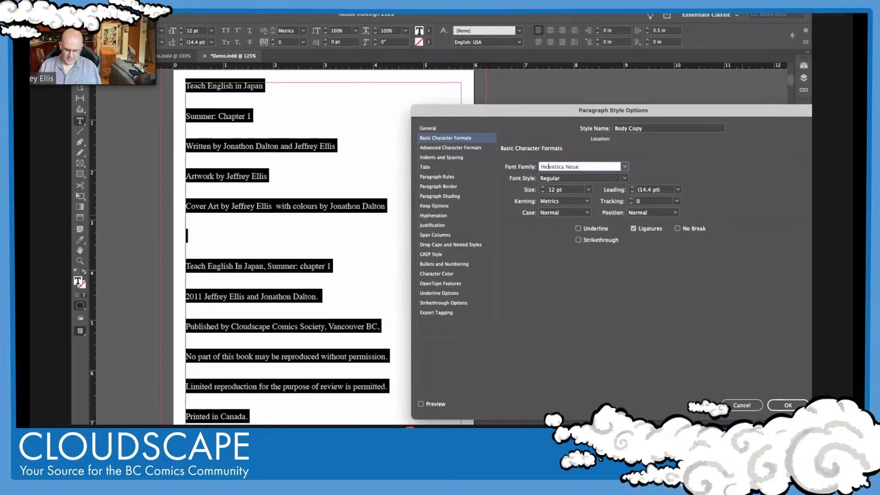
pyautogui.press('Tab')
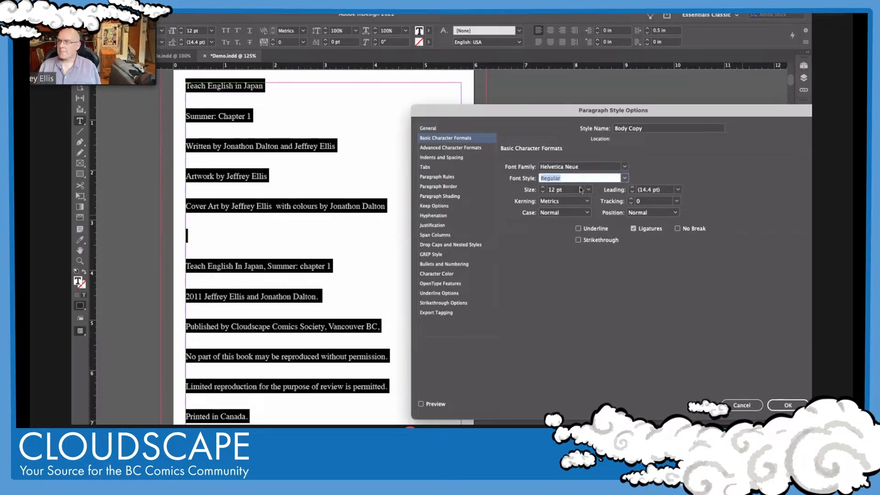
# Set the Body Copy style's size to 10 pt, leading to 12 pt and kerning to Optical.
pyautogui.click(588, 189)
pyautogui.click(570, 226)
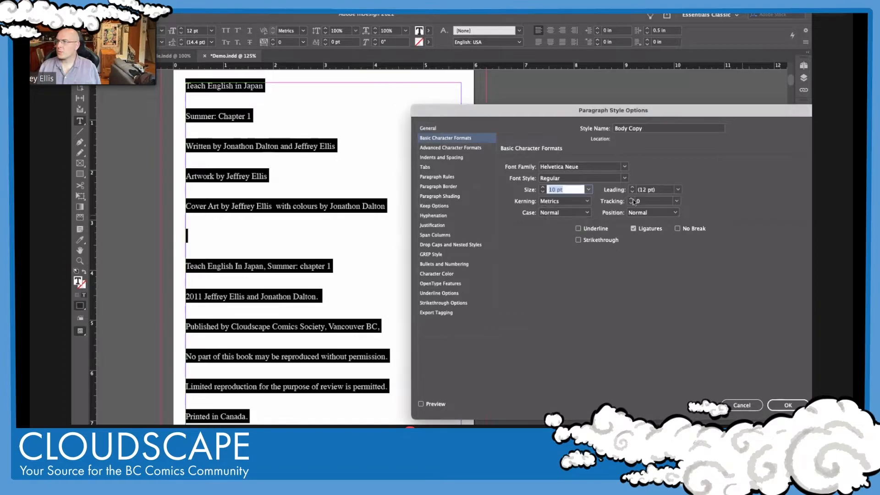
pyautogui.click(676, 190)
pyautogui.click(678, 190)
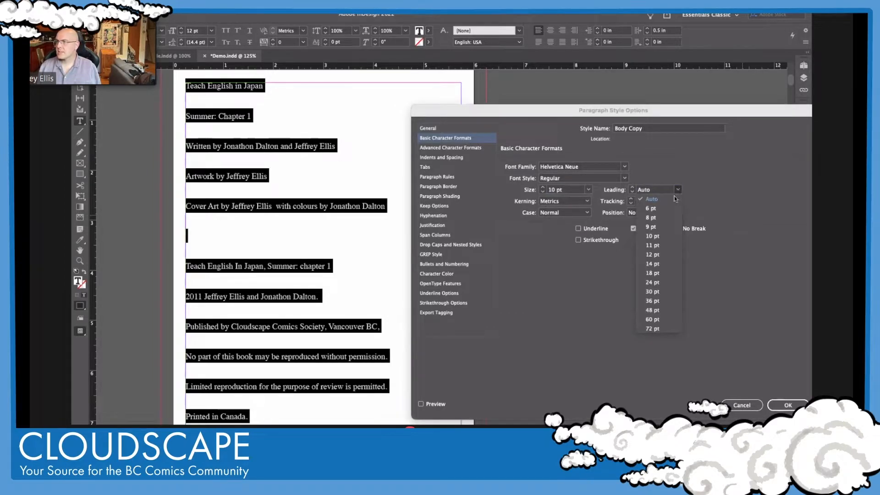
pyautogui.press('Return')
pyautogui.click(572, 202)
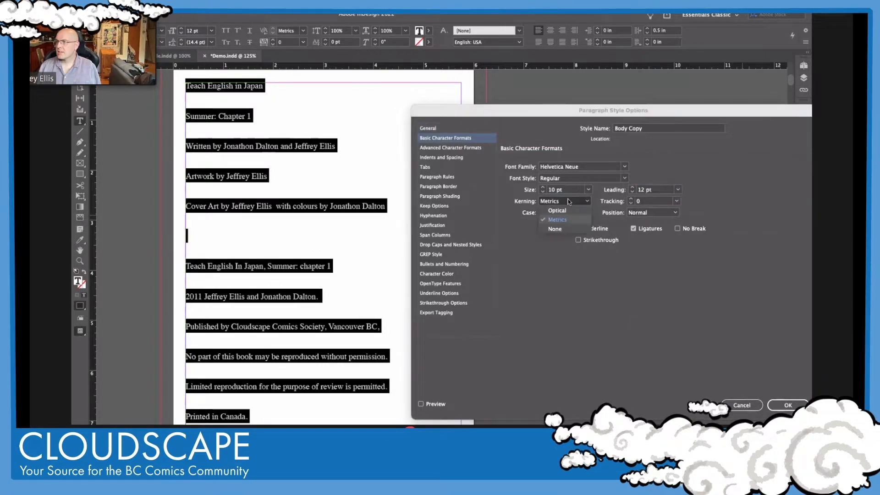
pyautogui.click(564, 211)
# Set Body Copy's right indent, space after and space between same-style paragraphs to 0 in, preview the result and apply the changes.
pyautogui.click(465, 156)
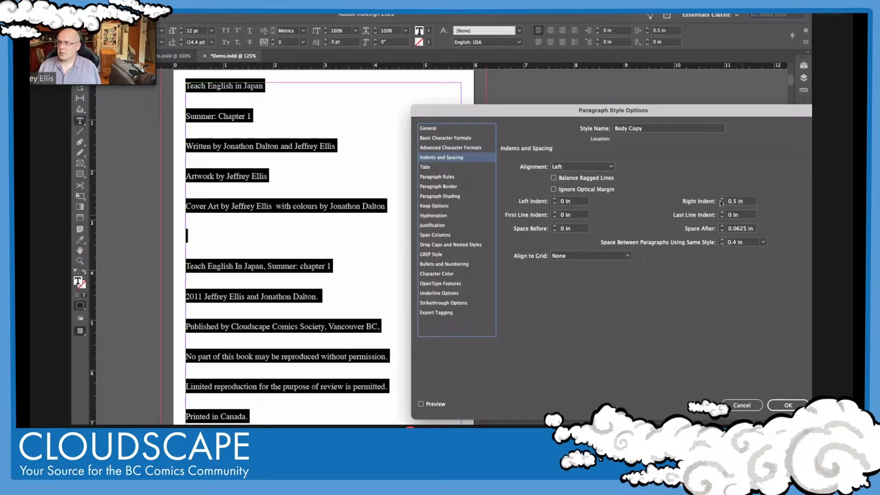
pyautogui.tripleClick(740, 202)
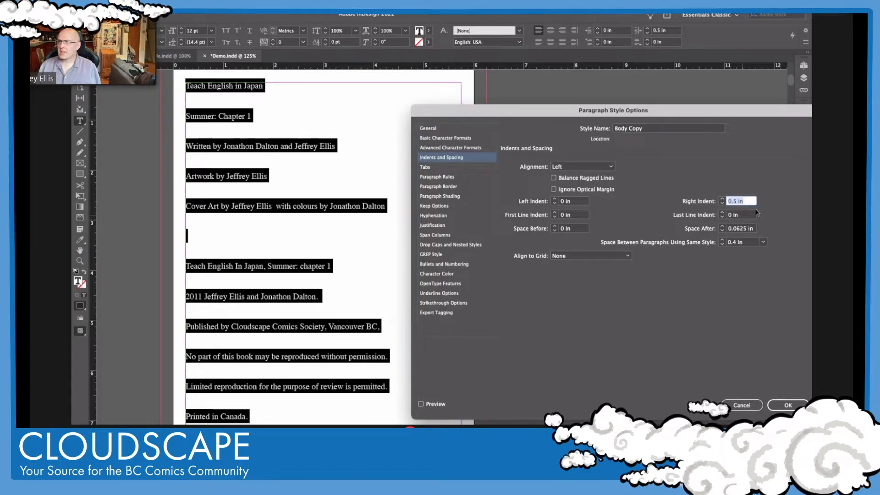
pyautogui.write('0')
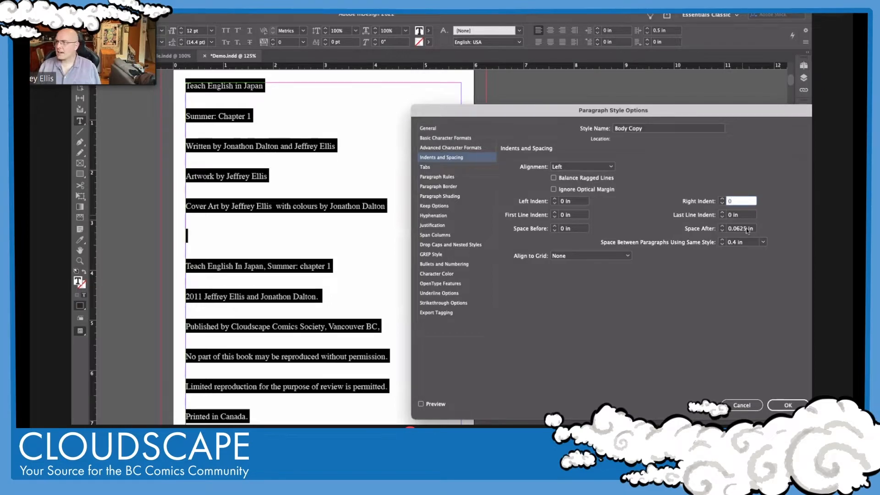
pyautogui.click(748, 228)
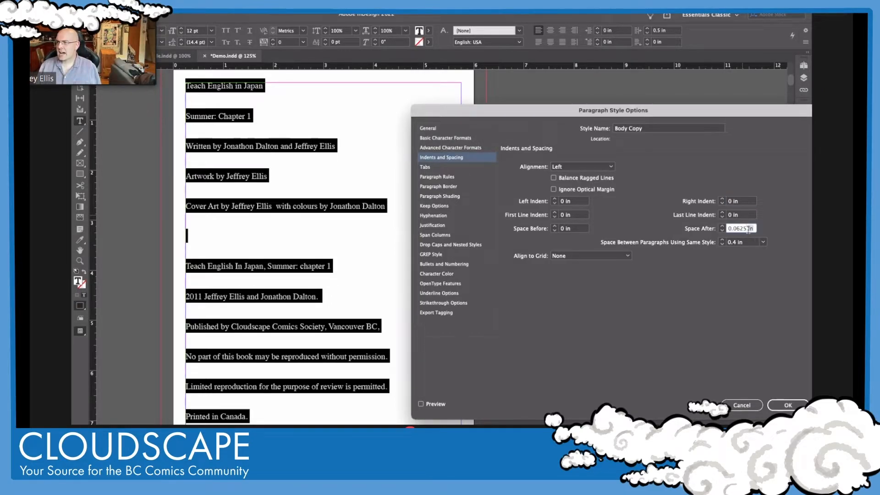
pyautogui.tripleClick(748, 228)
pyautogui.write('0')
pyautogui.press('Tab')
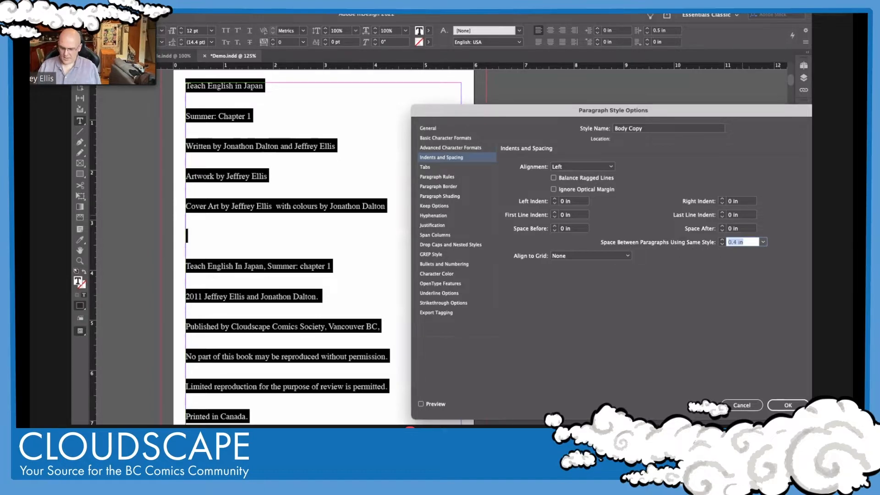
pyautogui.write('0')
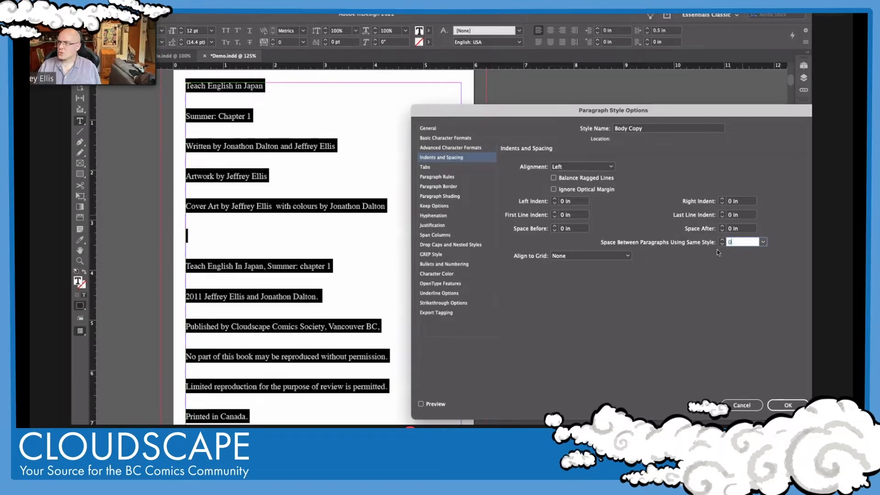
pyautogui.click(421, 404)
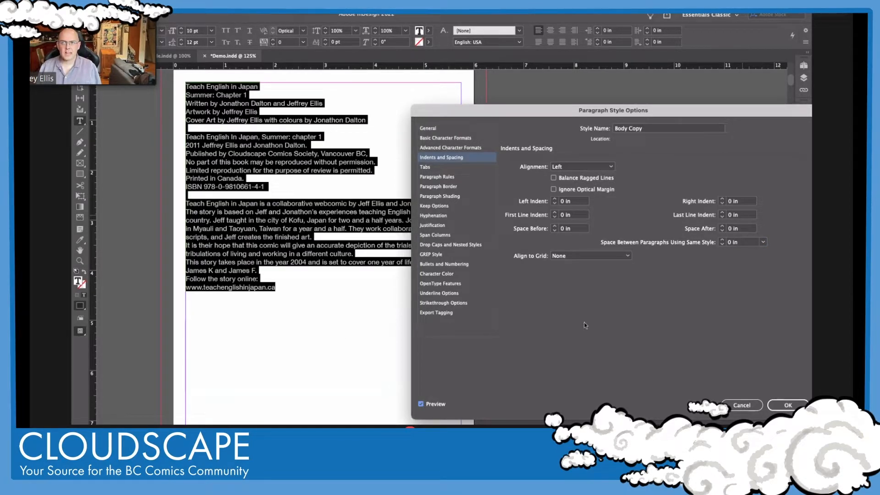
pyautogui.click(787, 406)
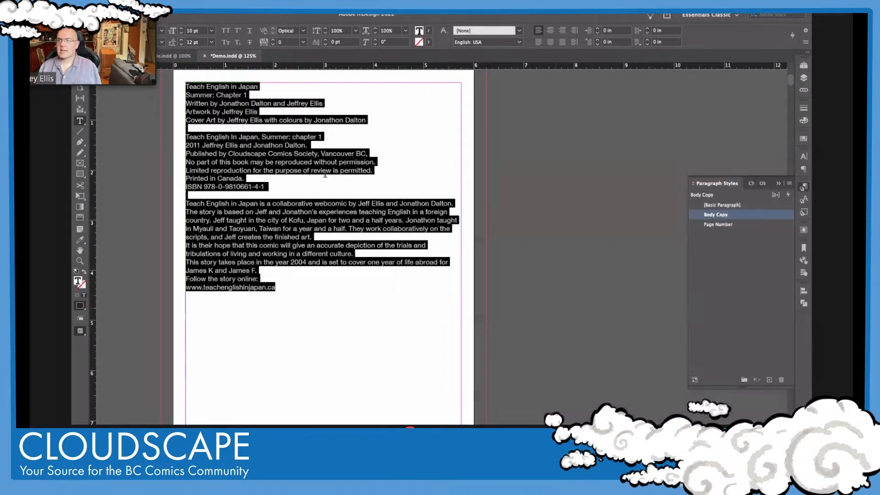
# Copy the webcomic description, from its opening paragraph through the website address, and delete it from page 2.
pyautogui.click(301, 177)
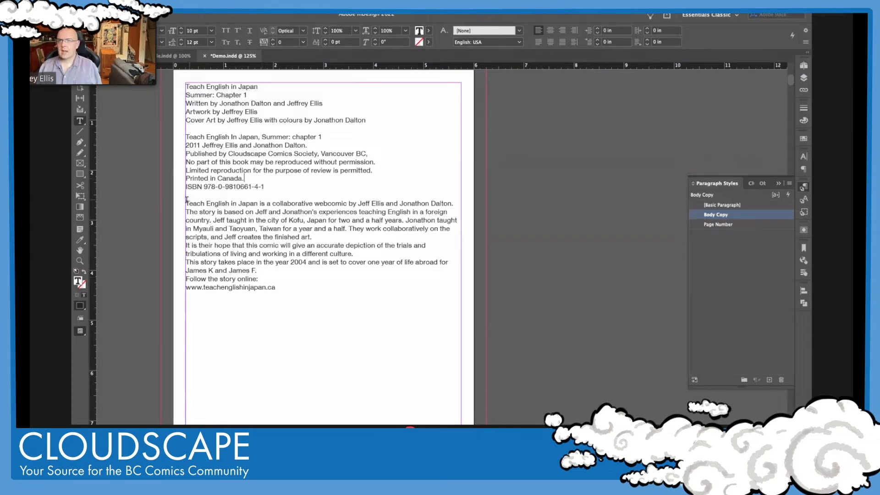
pyautogui.moveTo(187, 200); pyautogui.dragTo(373, 313)
pyautogui.press('super+c')
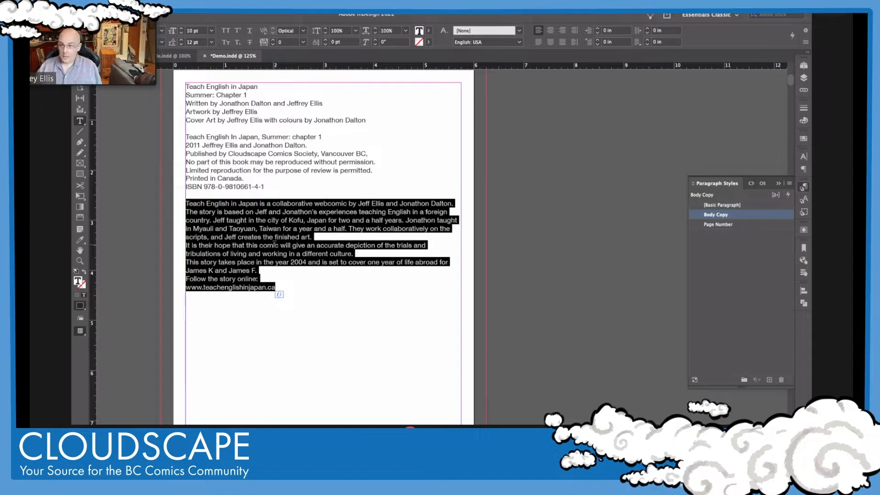
pyautogui.press('BackSpace')
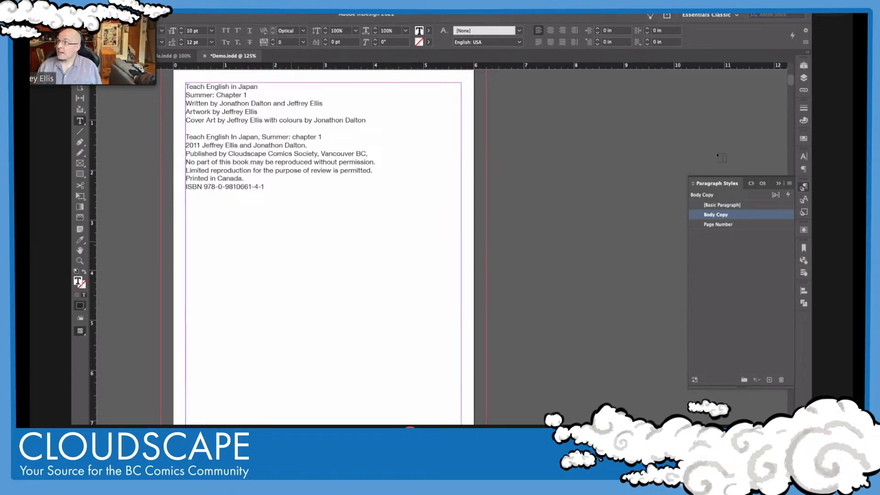
# Separate page 52 from page 51 so that it stands as a single page.
pyautogui.click(804, 66)
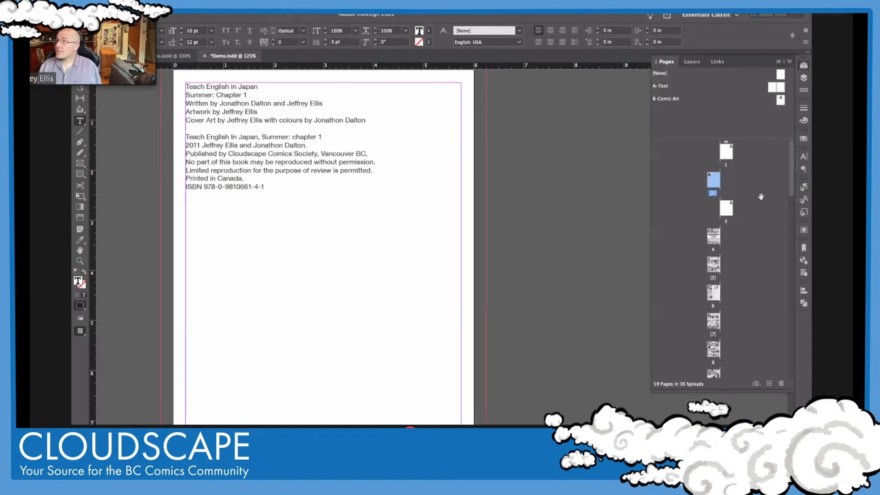
pyautogui.scroll(-10, 761, 196)
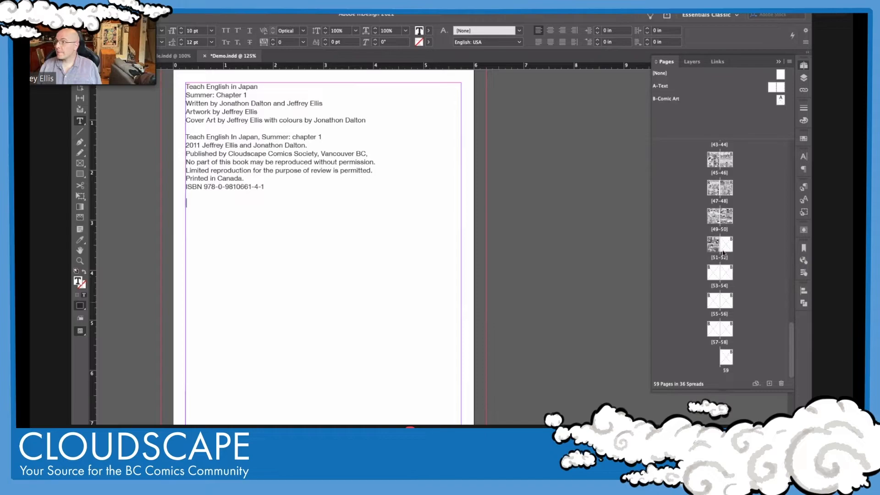
pyautogui.doubleClick(724, 250)
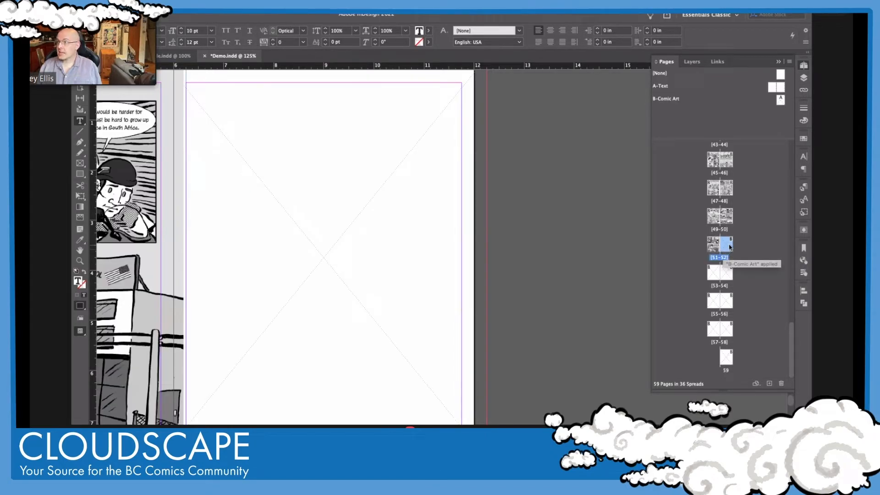
pyautogui.moveTo(738, 243)
pyautogui.mouseDown()
pyautogui.moveTo(716, 272)
pyautogui.moveTo(726, 251)
pyautogui.mouseUp()
pyautogui.doubleClick(716, 273)
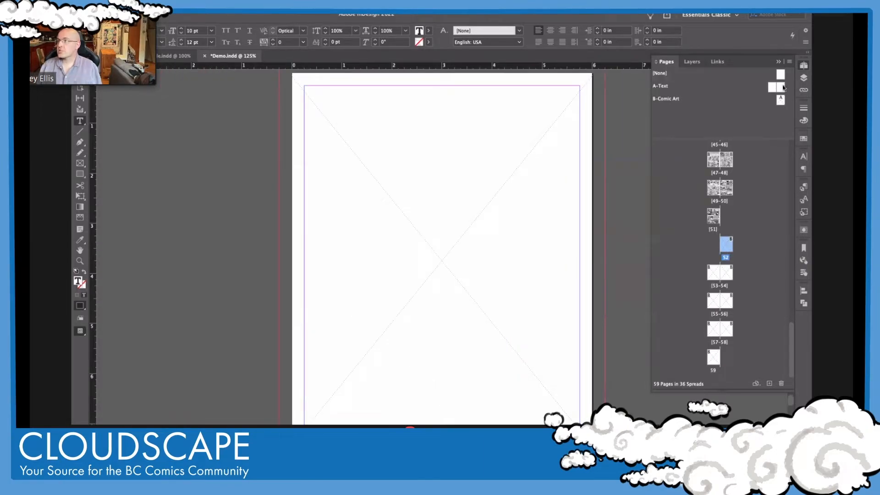
# Apply the A-Text parent to page 52 and place the text cursor in its text frame.
pyautogui.moveTo(774, 86); pyautogui.dragTo(758, 31)
pyautogui.moveTo(775, 88); pyautogui.dragTo(727, 244)
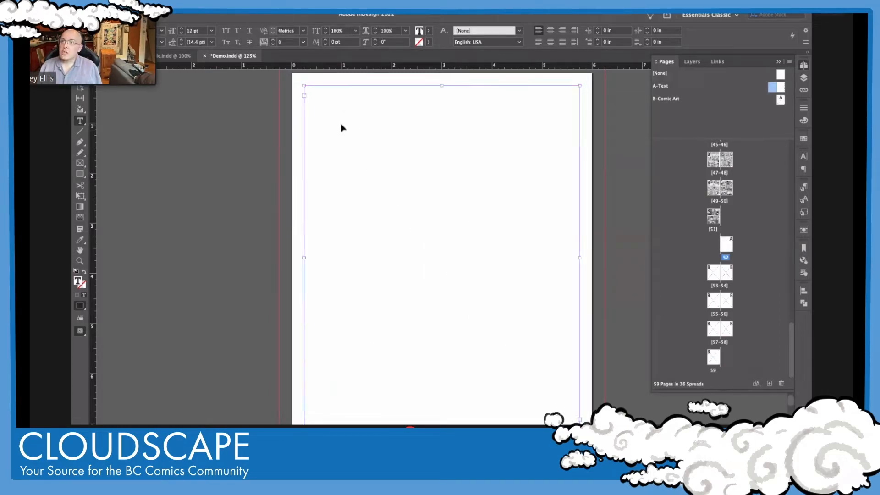
pyautogui.click(328, 101)
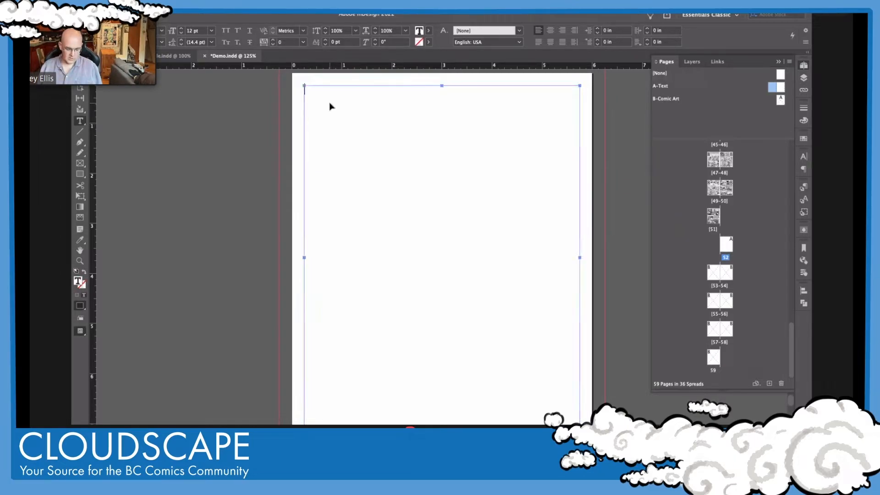
# Paste the copied webcomic description into page 52's text frame.
pyautogui.press('super+v')
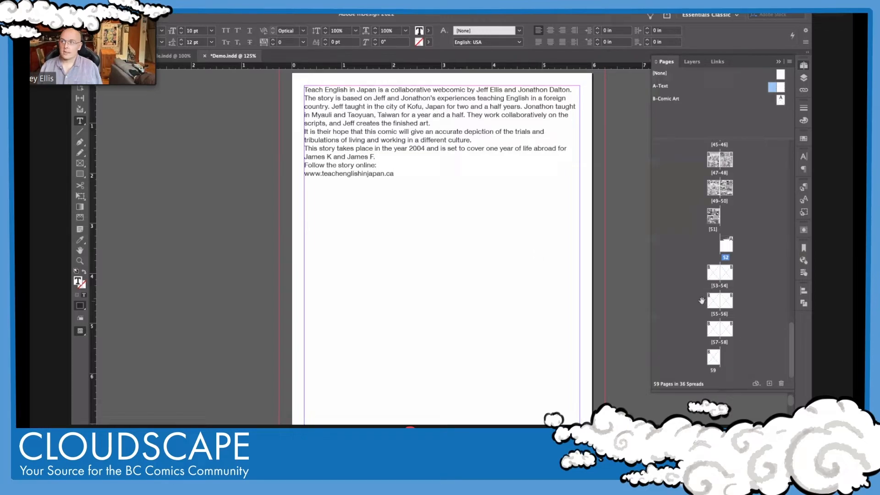
# Align the credits text on page 2 to the bottom of its text frame.
pyautogui.scroll(15, 742, 246)
pyautogui.doubleClick(713, 180)
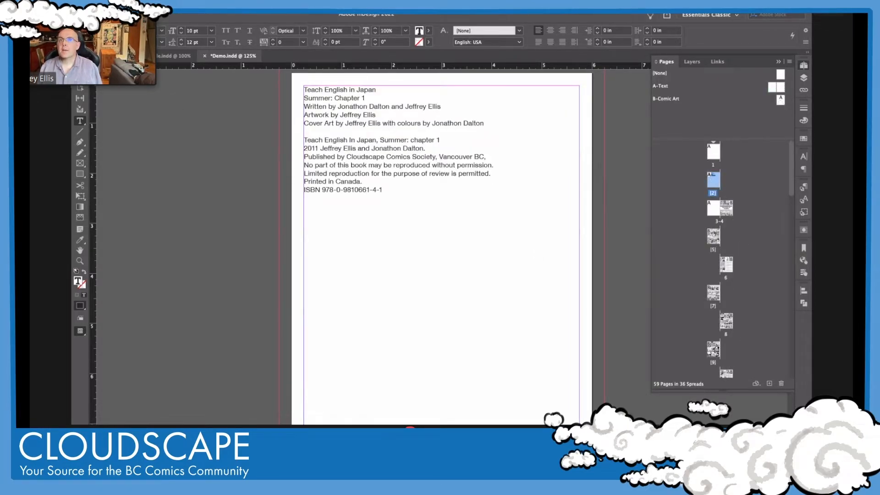
pyautogui.click(84, 87)
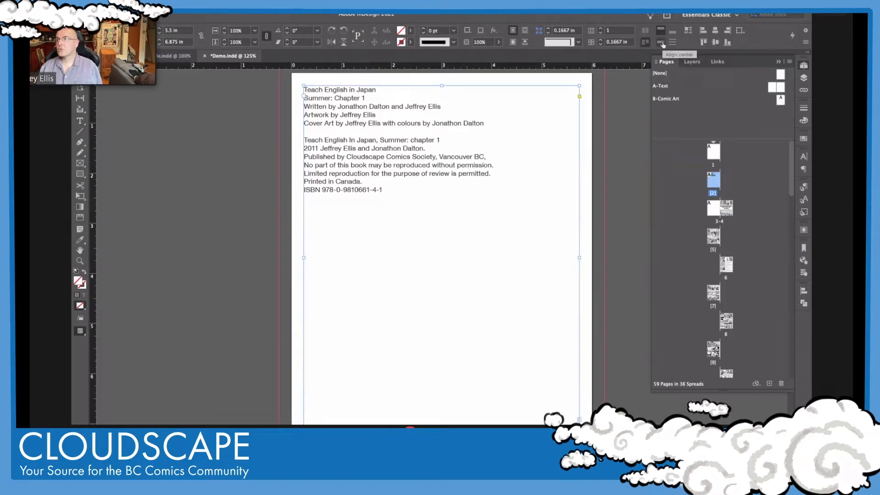
pyautogui.click(673, 40)
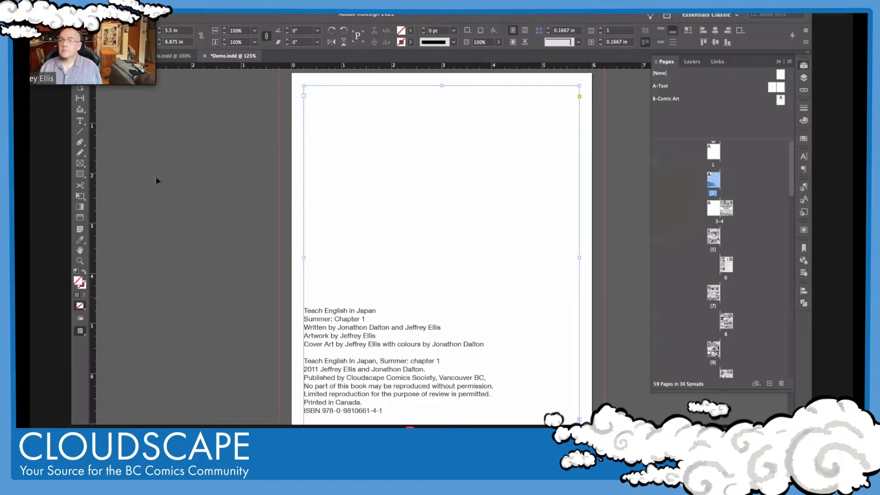
# Select the title line "Teach English in Japan" on page 2 and create a character style named Bold for it.
pyautogui.click(80, 120)
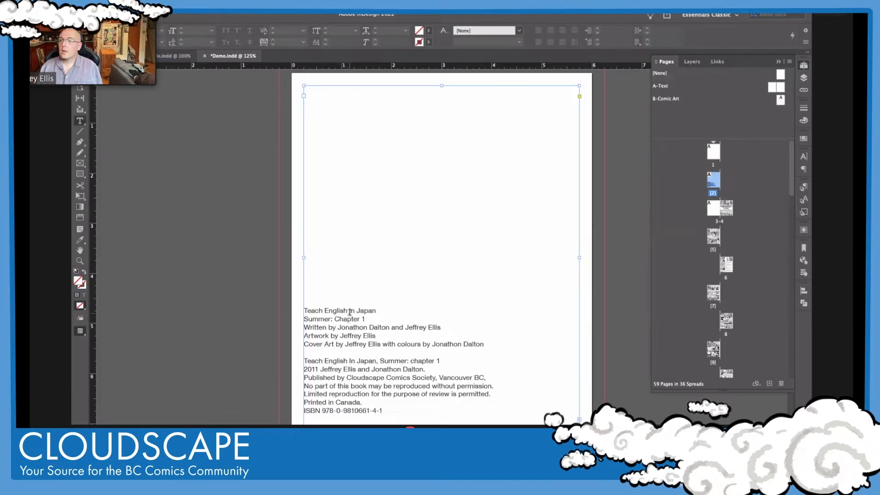
pyautogui.click(350, 312)
pyautogui.tripleClick(383, 311)
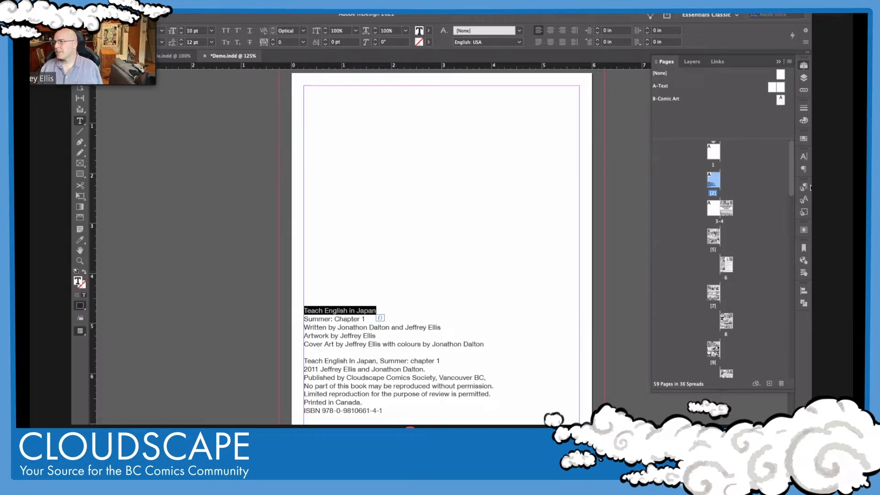
pyautogui.click(805, 200)
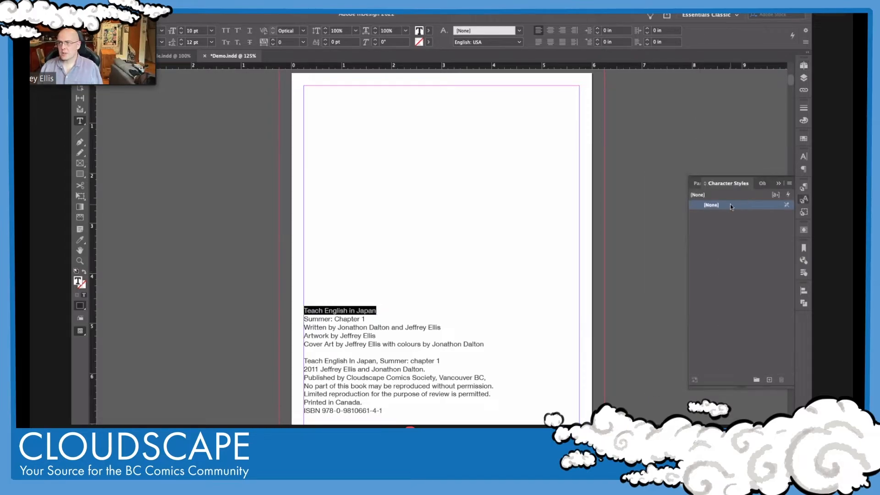
pyautogui.click(770, 380)
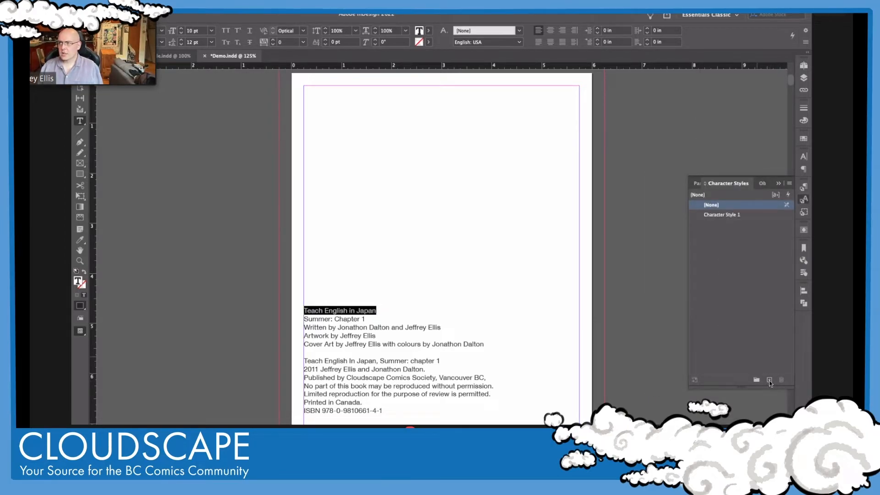
pyautogui.doubleClick(716, 216)
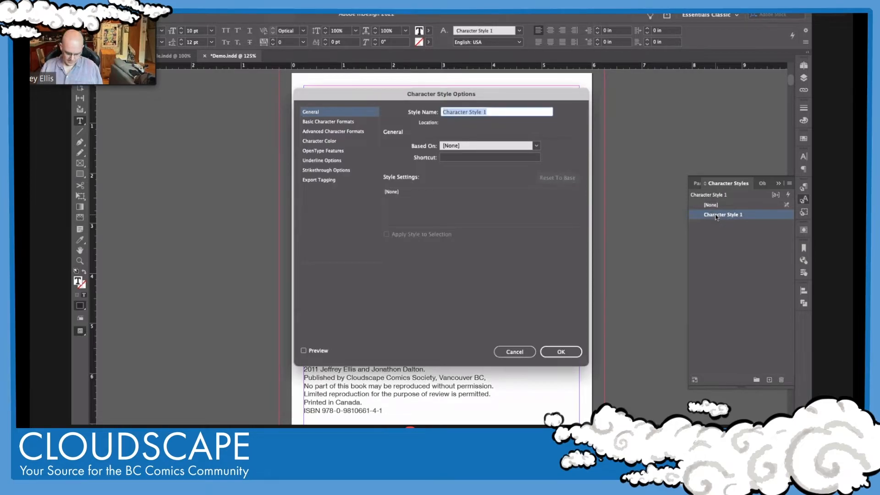
pyautogui.write('BOld')
pyautogui.press('Return')
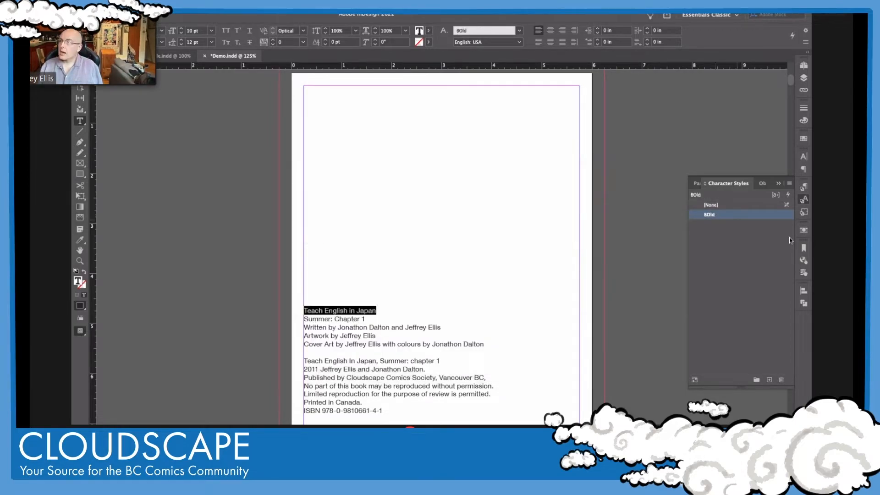
pyautogui.doubleClick(711, 213)
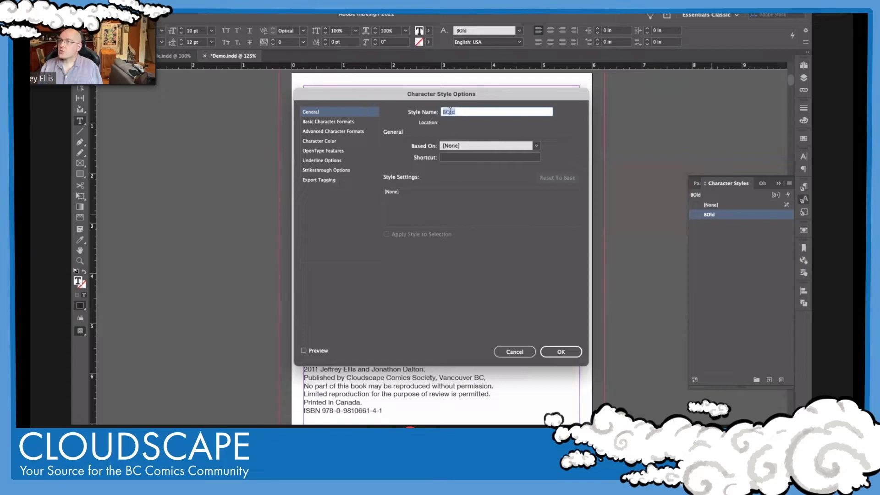
pyautogui.write('Bold')
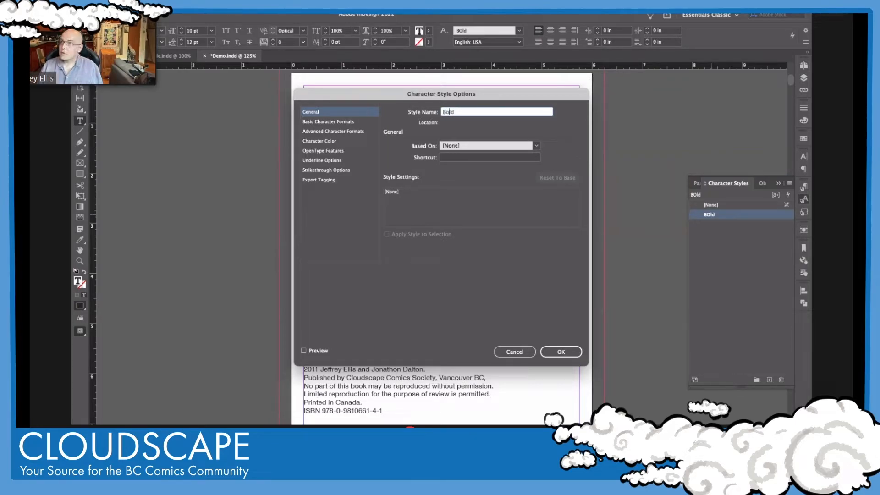
# Set the Bold character style's font style to Bold and its size to 12 pt, and apply the changes.
pyautogui.click(340, 122)
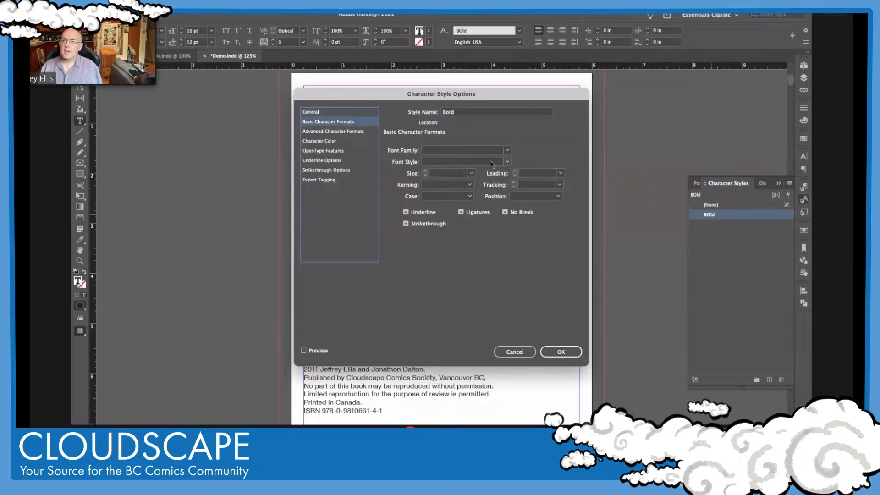
pyautogui.click(506, 162)
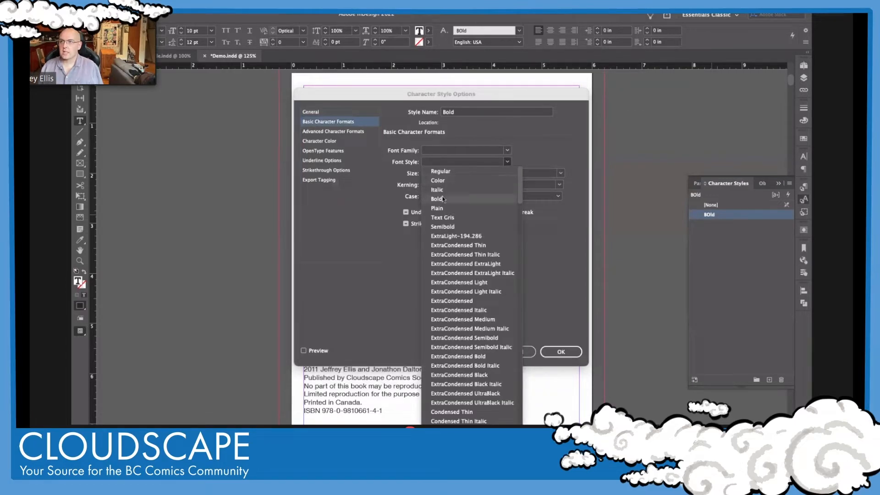
pyautogui.click(444, 198)
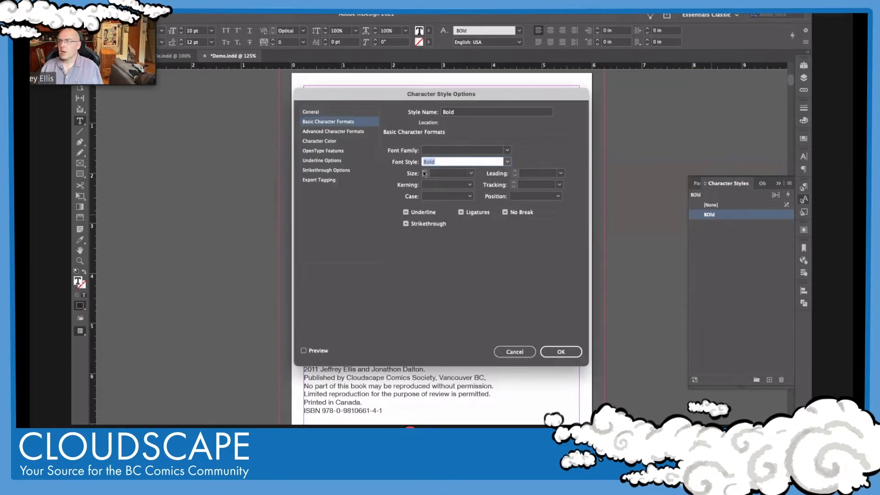
pyautogui.click(470, 173)
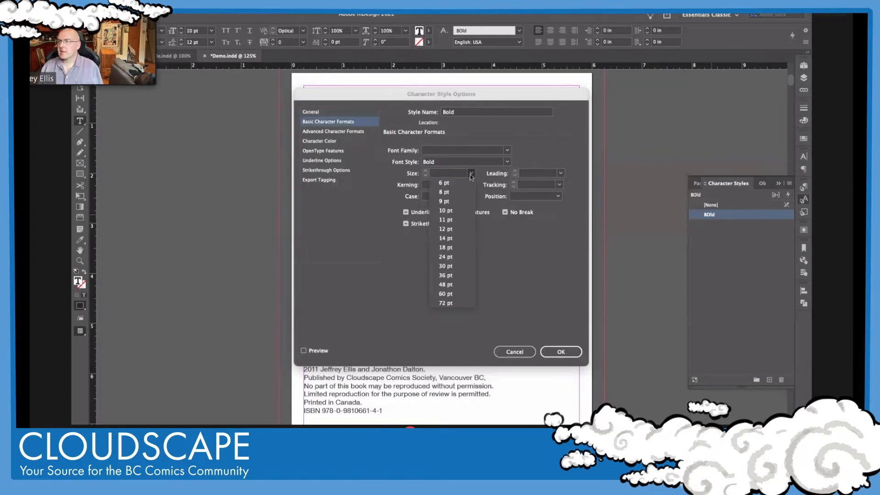
pyautogui.click(446, 229)
pyautogui.click(561, 352)
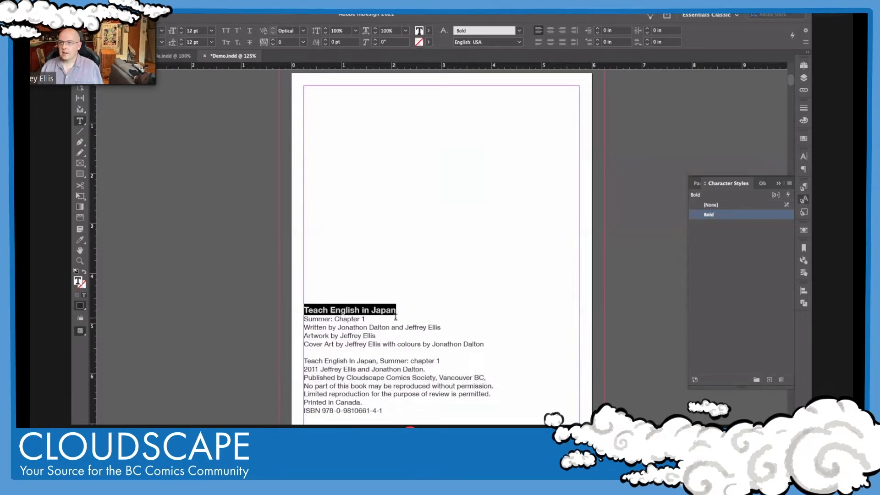
# Apply the Bold character style to the line "Teach English In Japan, Summer: chapter 1" and save the document.
pyautogui.click(380, 339)
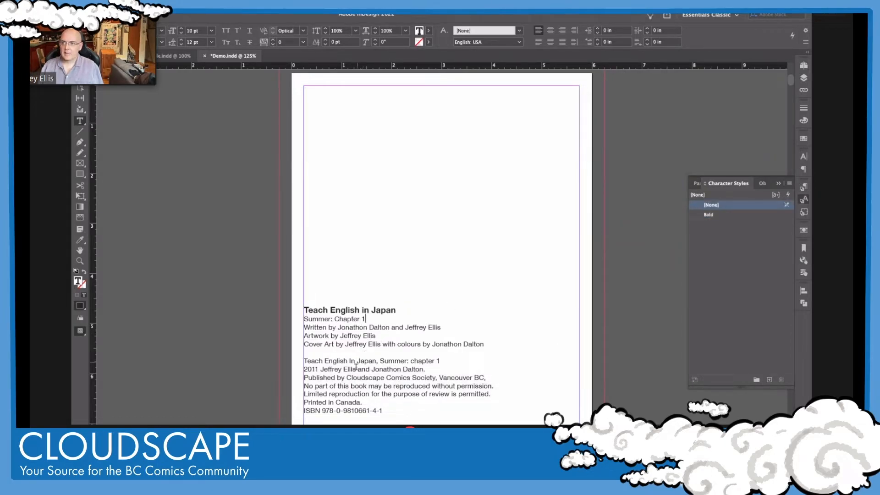
pyautogui.tripleClick(439, 360)
pyautogui.click(709, 214)
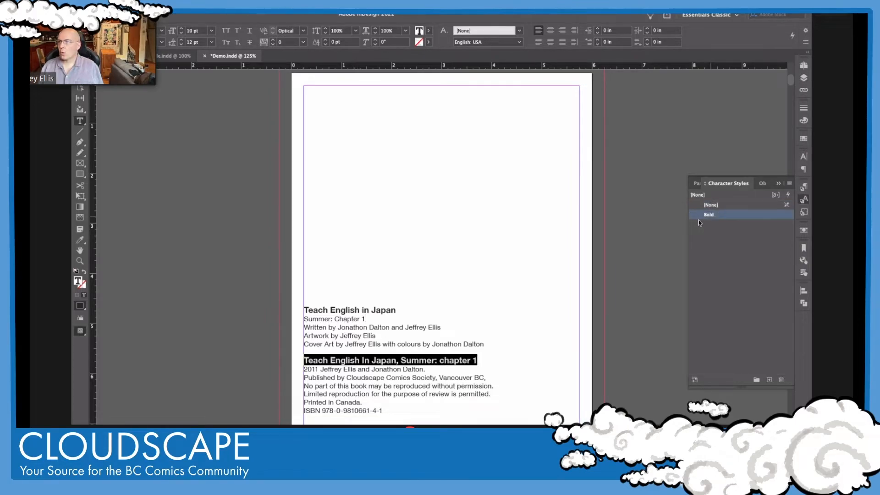
pyautogui.click(490, 349)
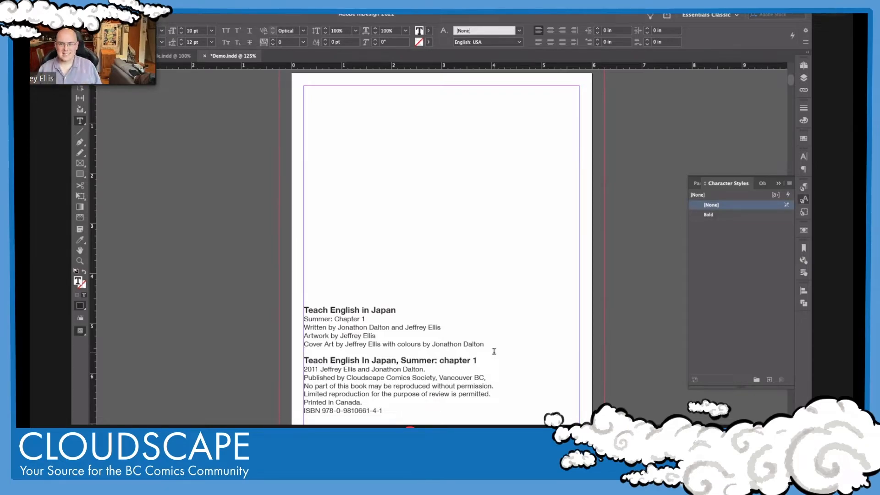
pyautogui.click(494, 352)
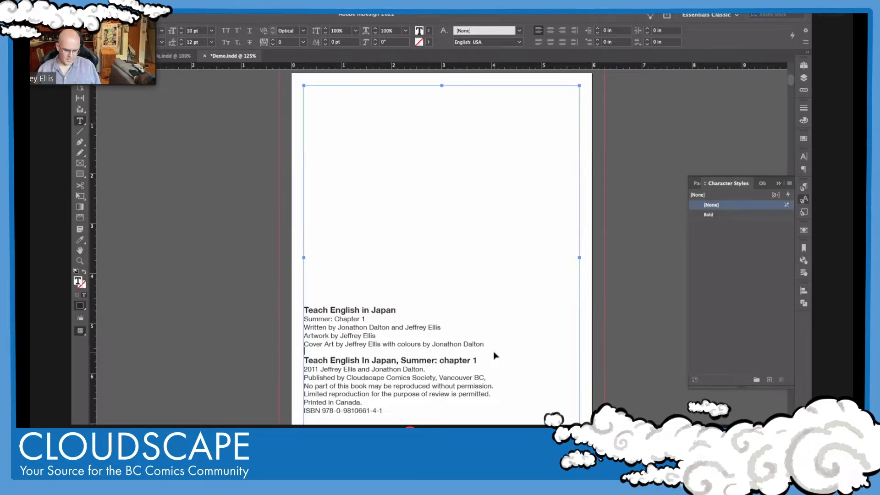
pyautogui.hotkey('ctrl', 's')
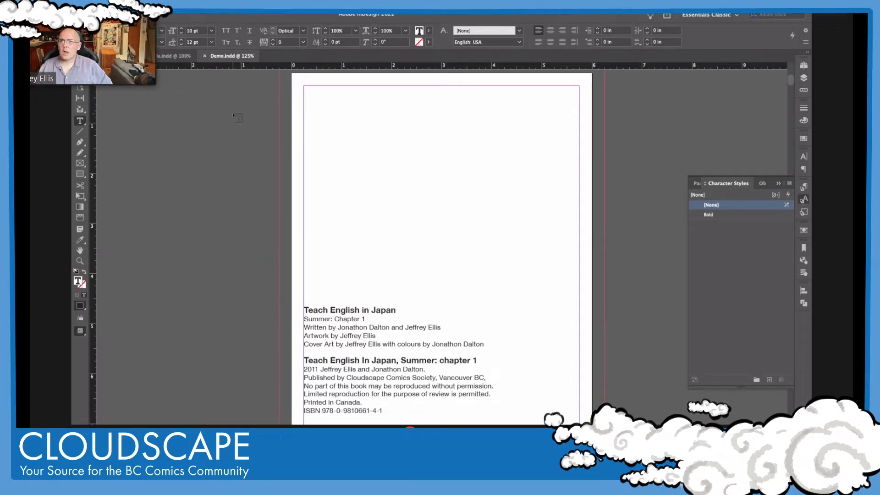
# Switch to the other open comic document and examine the text frames and branch artwork on its title page.
pyautogui.press('super+grave')
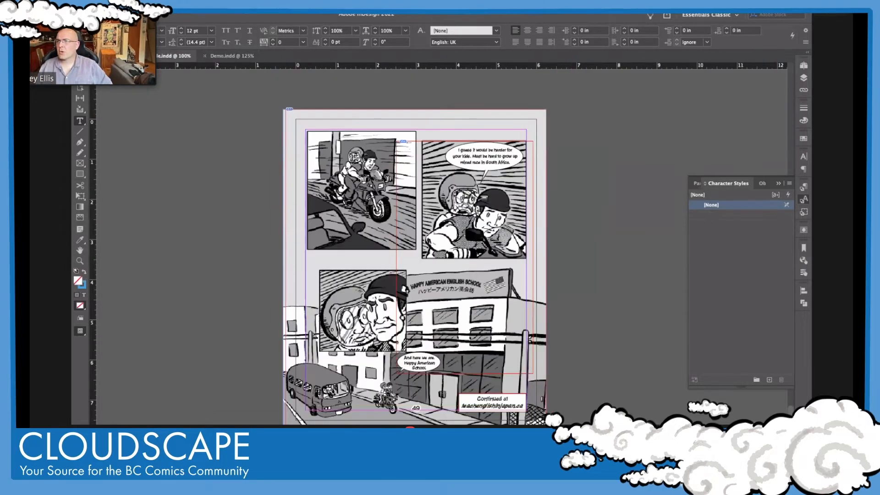
pyautogui.scroll(6, 465, 199)
pyautogui.scroll(10, 466, 199)
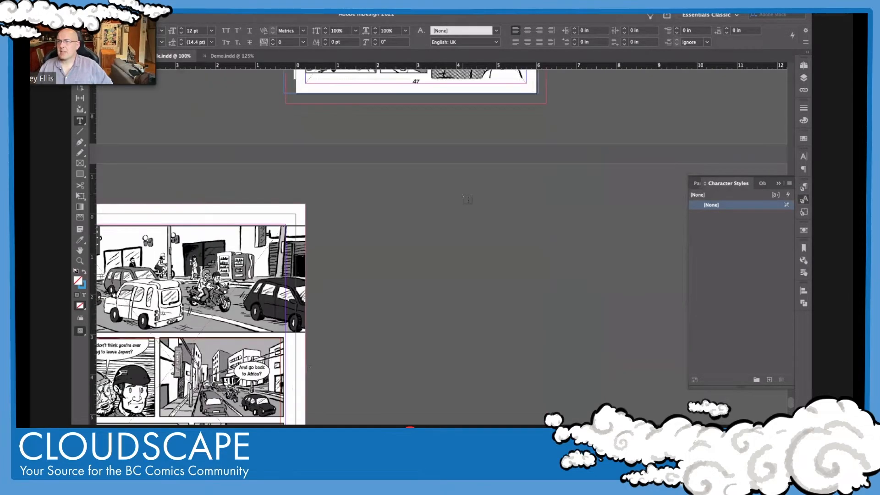
pyautogui.scroll(15, 466, 199)
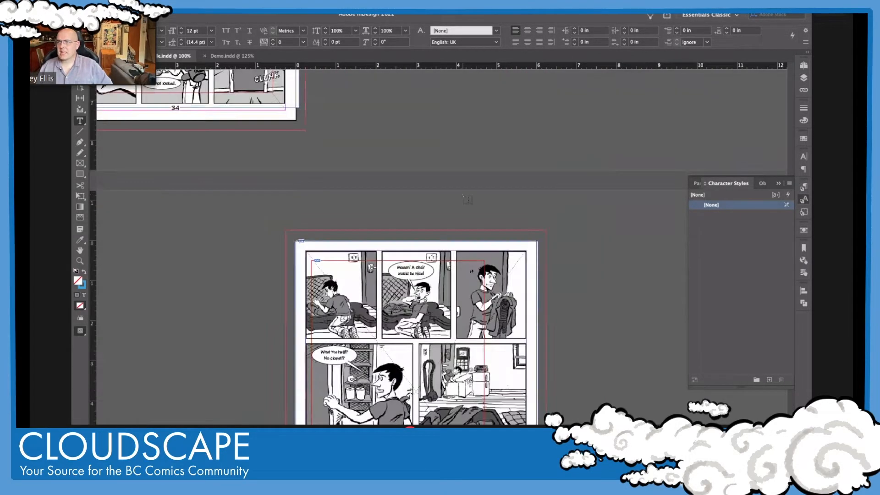
pyautogui.scroll(15, 421, 192)
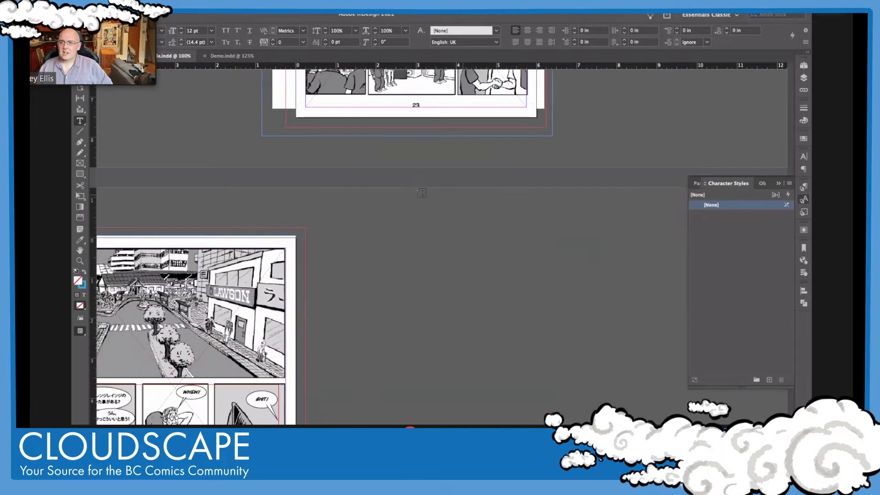
pyautogui.scroll(15, 418, 189)
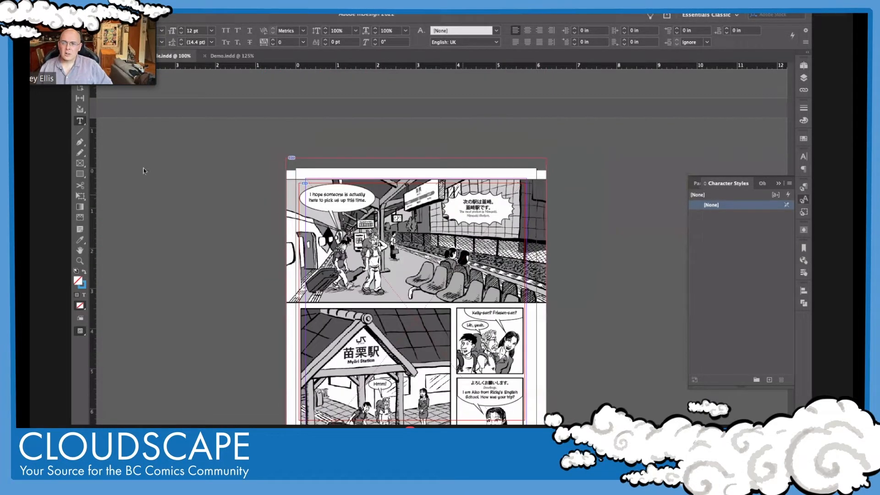
pyautogui.scroll(15, 146, 112)
pyautogui.press('v')
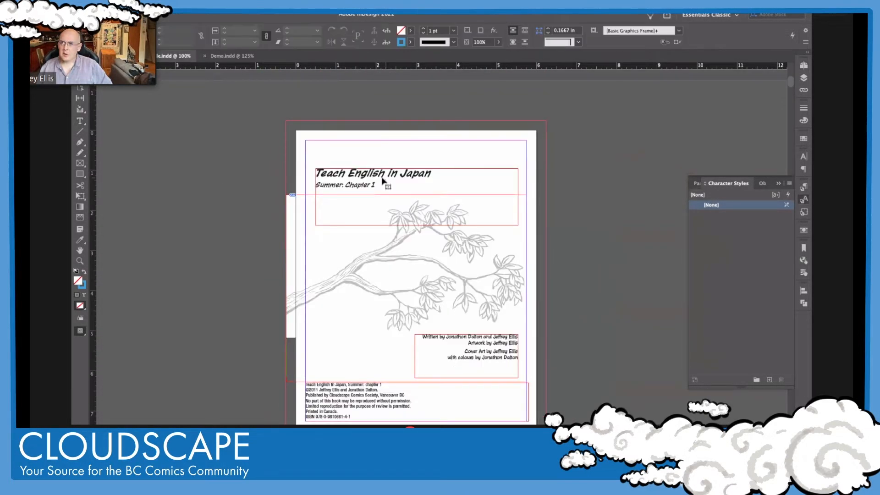
pyautogui.click(384, 182)
pyautogui.click(477, 359)
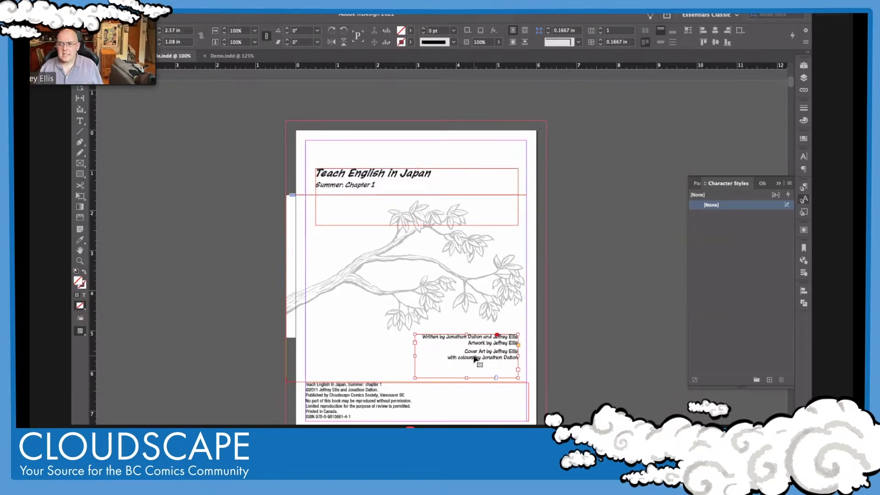
pyautogui.click(422, 390)
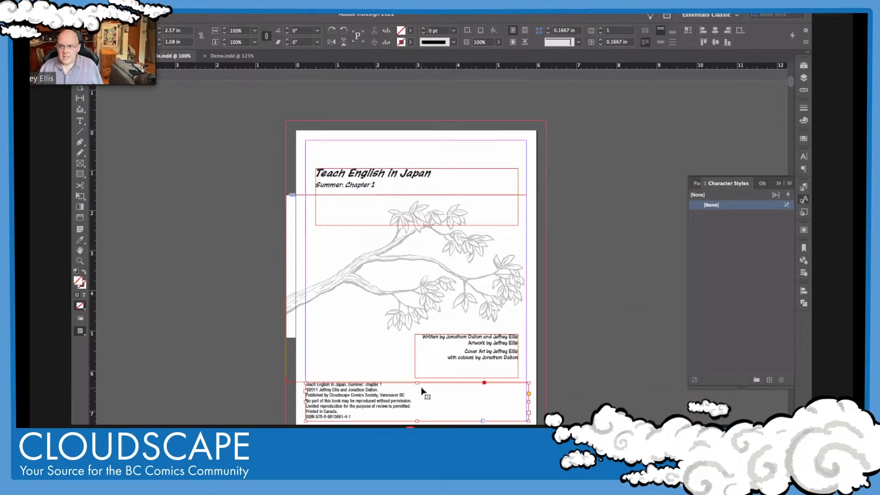
pyautogui.click(411, 307)
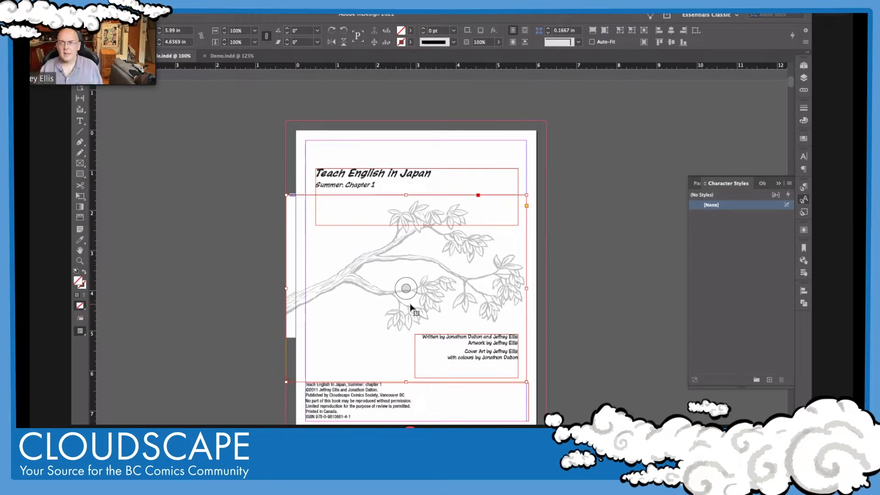
# Switch back to Demo.indd and go to page 1.
pyautogui.click(231, 57)
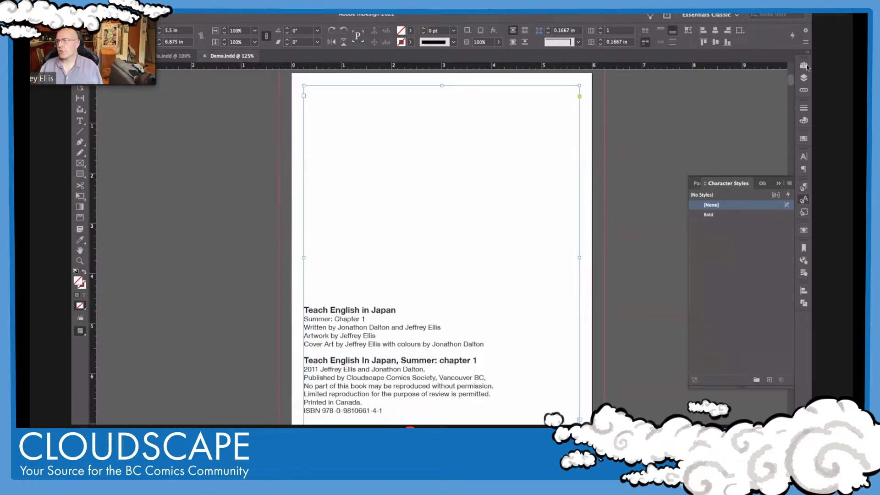
pyautogui.click(804, 65)
pyautogui.doubleClick(713, 151)
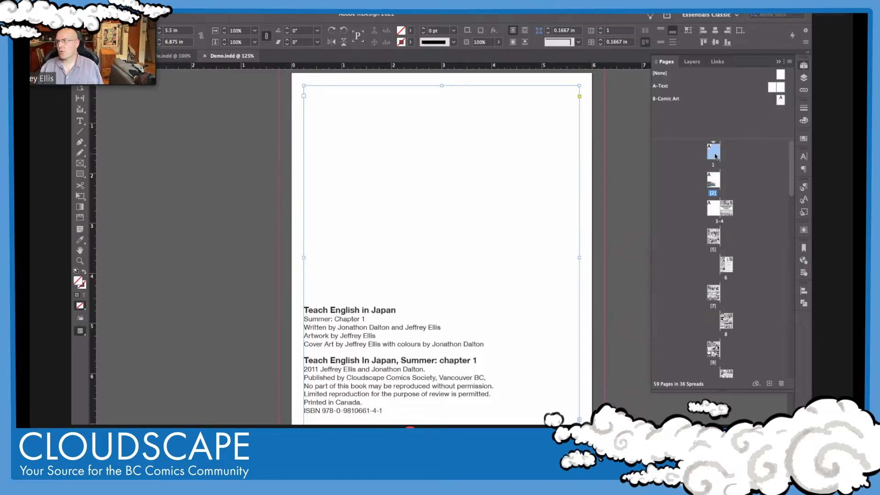
# Try to reposition pages 1 and 2 in the page order and undo the move.
pyautogui.click(713, 181)
pyautogui.moveTo(714, 183); pyautogui.dragTo(717, 180)
pyautogui.press('super+z')
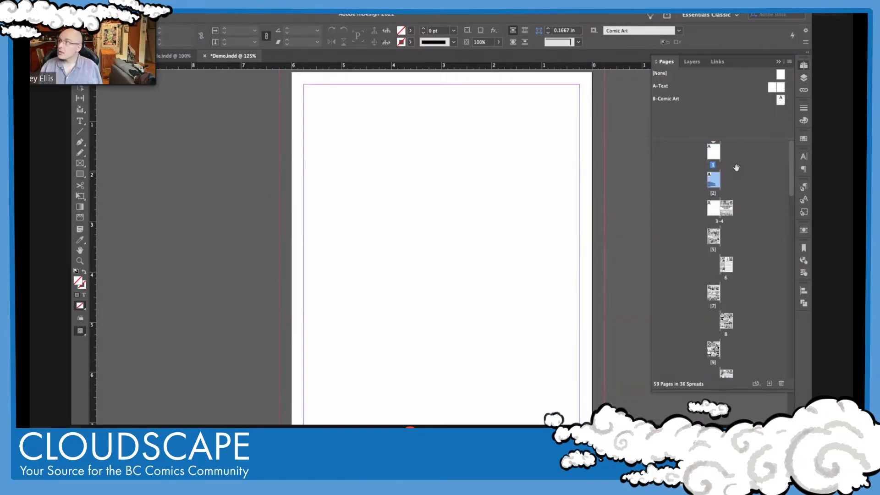
pyautogui.click(721, 151)
pyautogui.moveTo(728, 154); pyautogui.dragTo(718, 156)
pyautogui.doubleClick(718, 159)
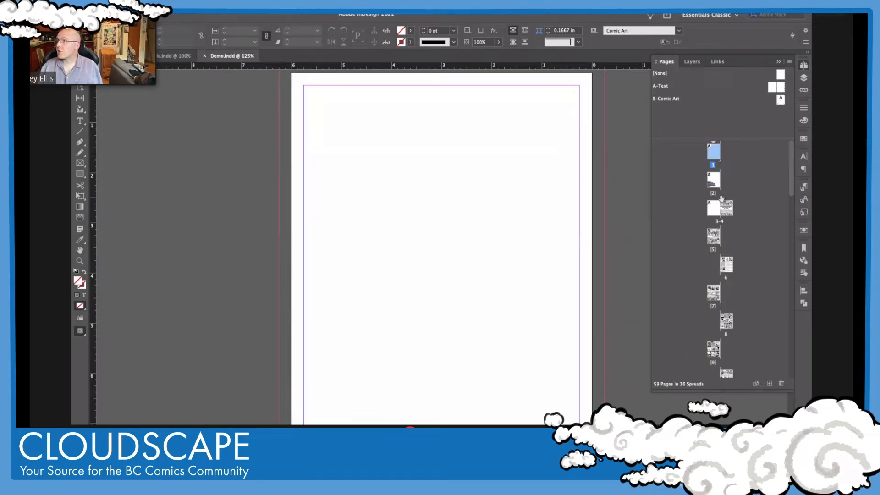
# Try to move page 2 to the opposite side of the spine and save the document.
pyautogui.moveTo(712, 183); pyautogui.dragTo(736, 187)
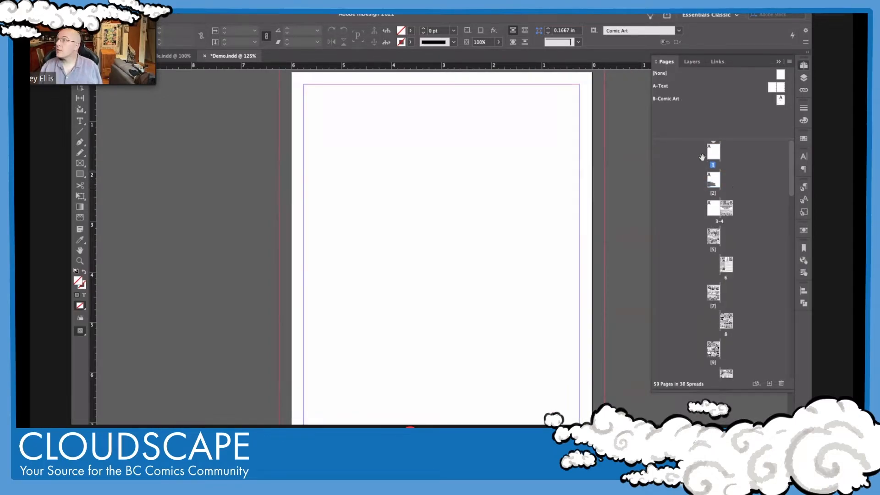
pyautogui.press('super+s')
# Remove the master page from page 1 by applying the [None] master to it.
pyautogui.doubleClick(713, 152)
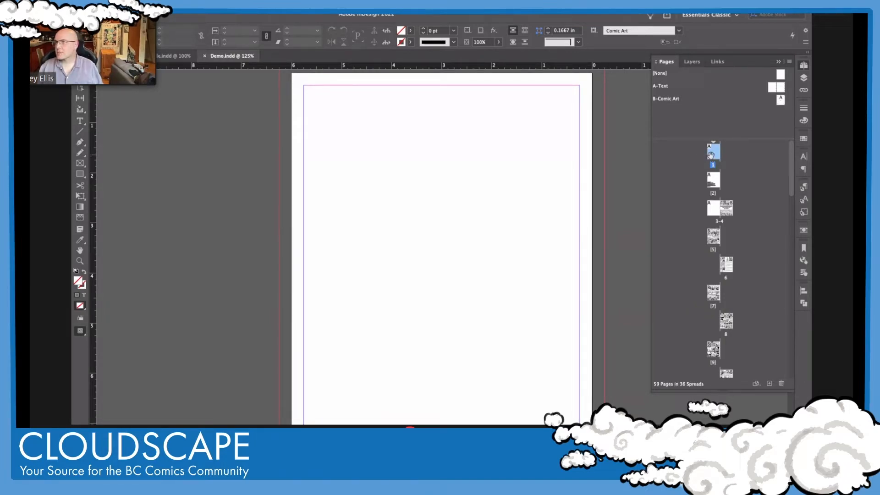
pyautogui.scroll(3, 484, 150)
pyautogui.press('super+minus')
pyautogui.scroll(-2, 443, 158)
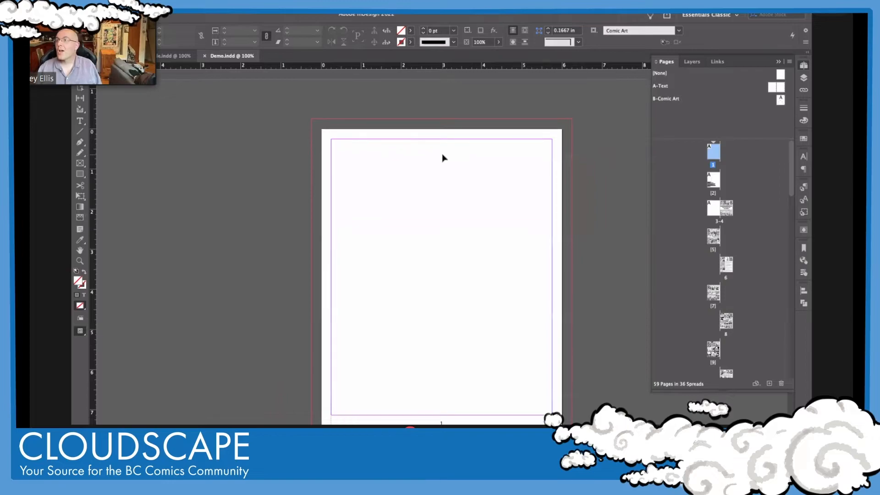
pyautogui.hscroll(2, 443, 158)
pyautogui.hscroll(2, 442, 158)
pyautogui.moveTo(780, 74); pyautogui.dragTo(707, 152)
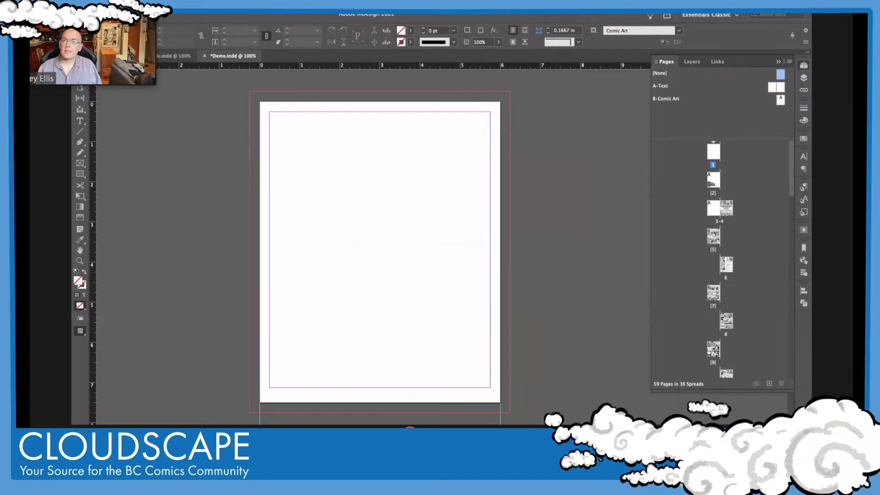
# Place tokyo-tower.tif from the Links folder on page 1, filling the page out to the bleed at about 6.48 by 8.1 in.
pyautogui.click(130, 10)
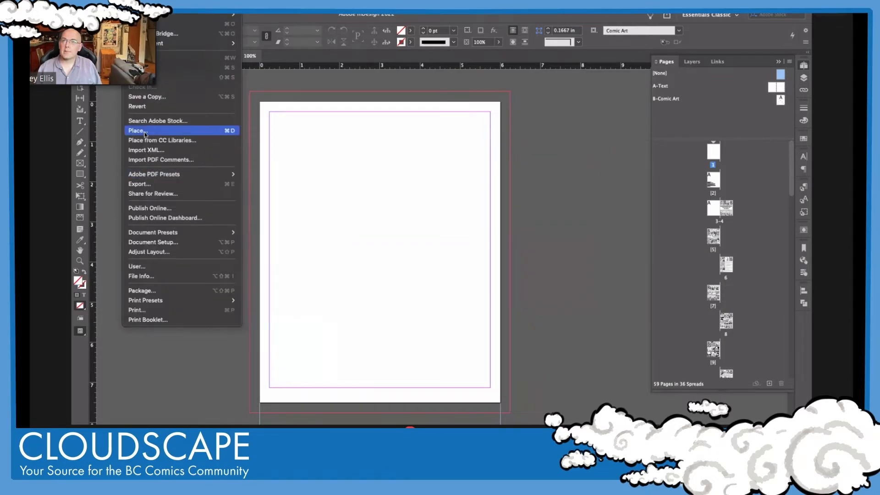
pyautogui.click(144, 131)
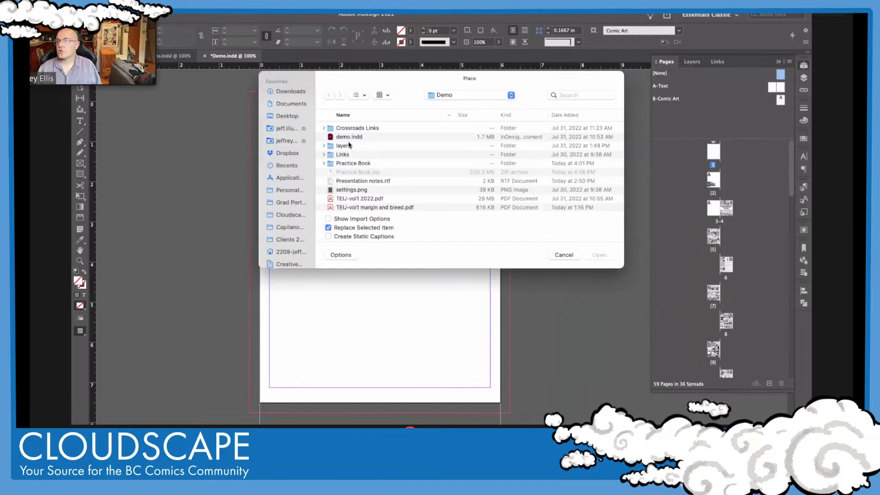
pyautogui.click(347, 155)
pyautogui.doubleClick(347, 156)
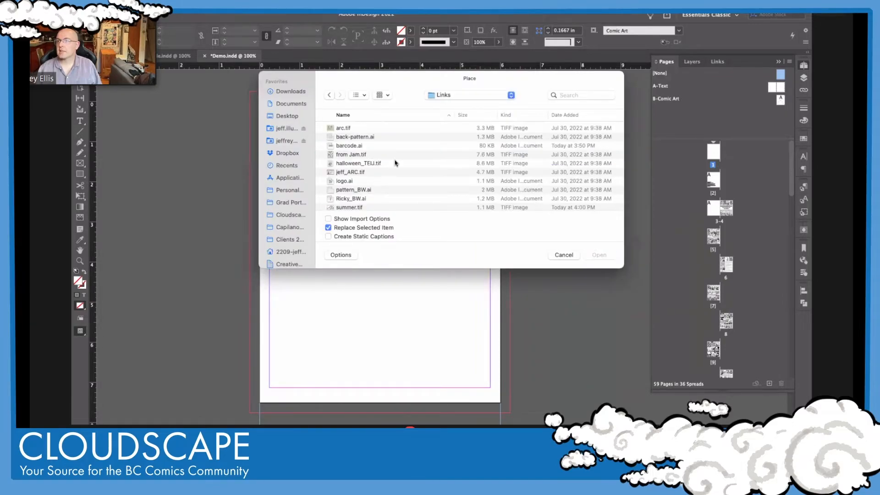
pyautogui.scroll(-10, 399, 168)
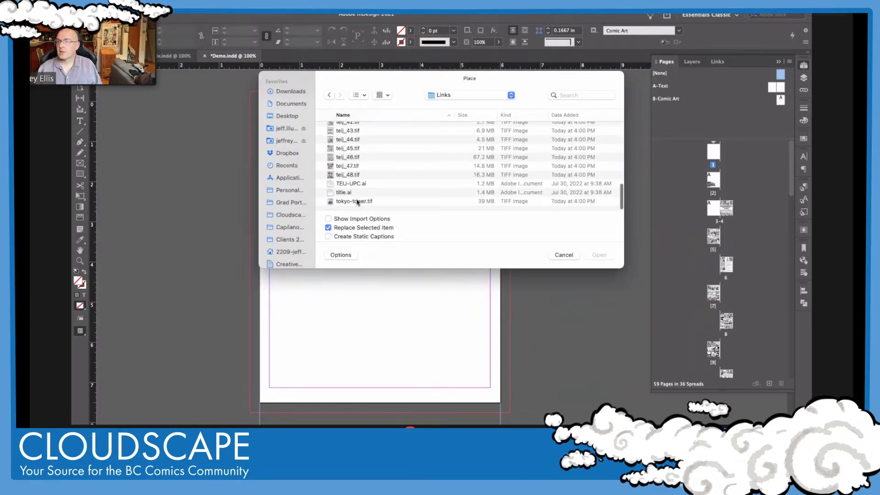
pyautogui.click(357, 201)
pyautogui.click(598, 254)
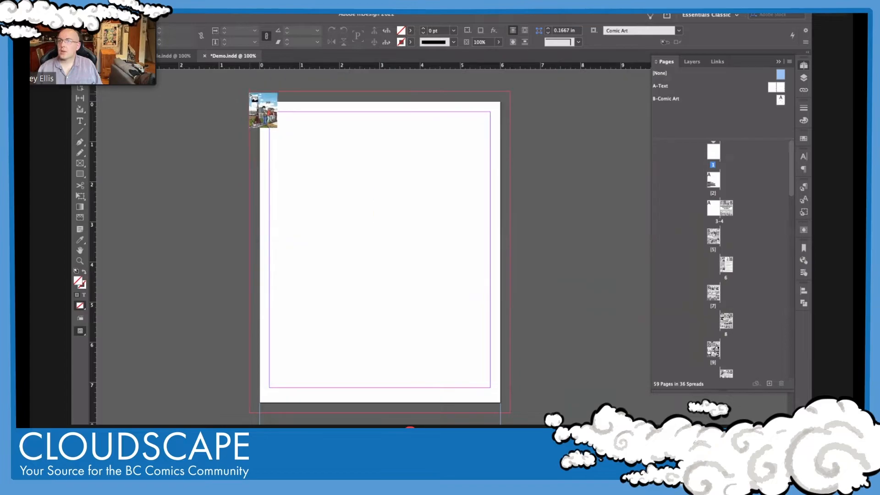
pyautogui.moveTo(249, 91); pyautogui.dragTo(508, 416)
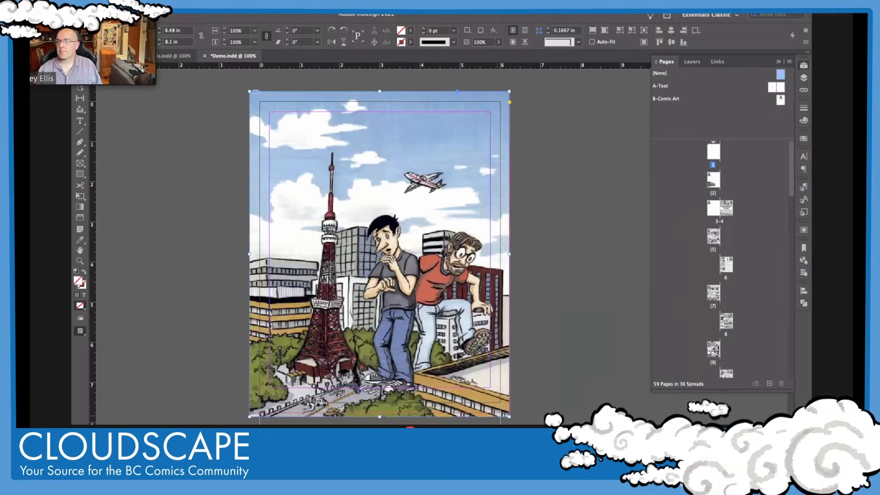
pyautogui.click(551, 232)
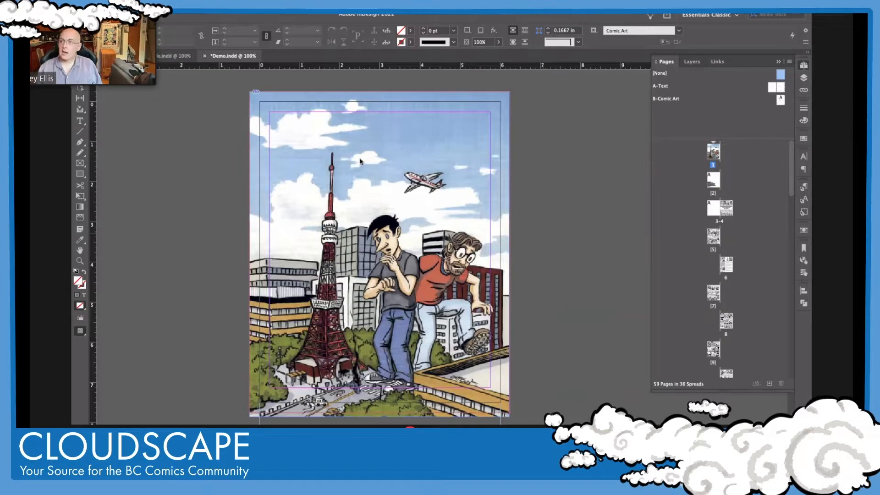
# Place title.ai over the cover art inside the upper margins of page 1, about 5.5 in wide.
pyautogui.press('super+d')
pyautogui.scroll(-15, 350, 171)
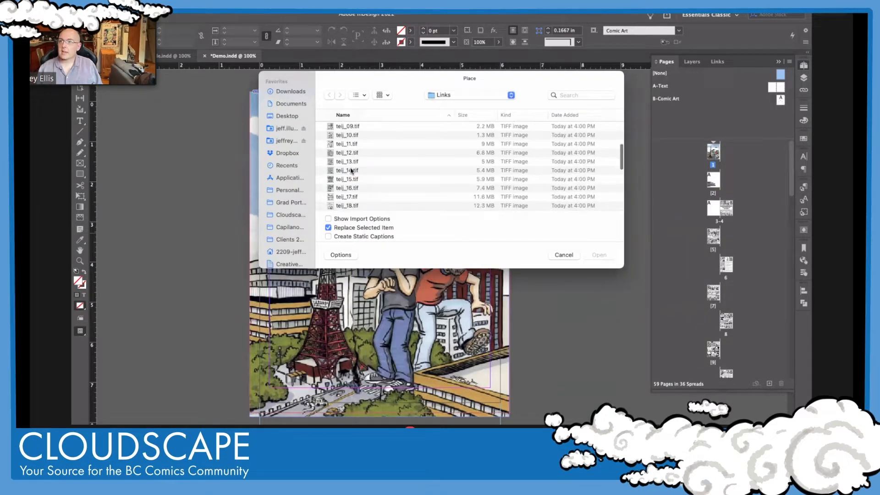
pyautogui.click(350, 193)
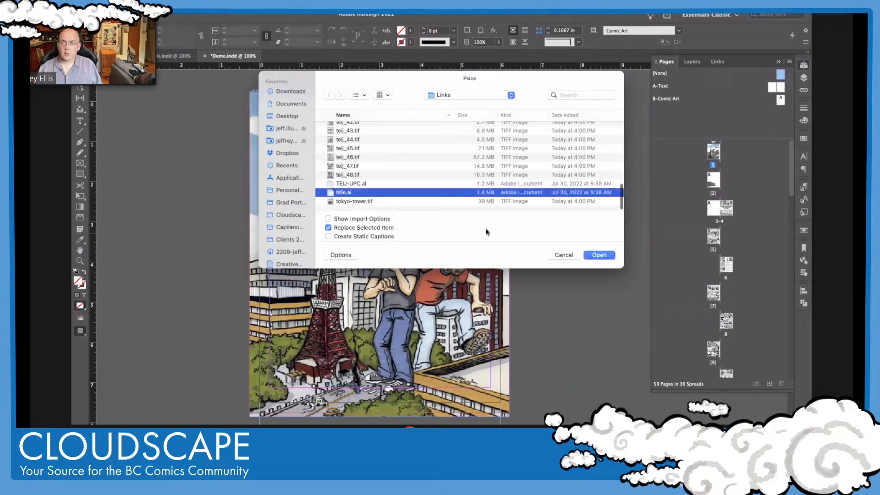
pyautogui.click(598, 255)
pyautogui.click(347, 189)
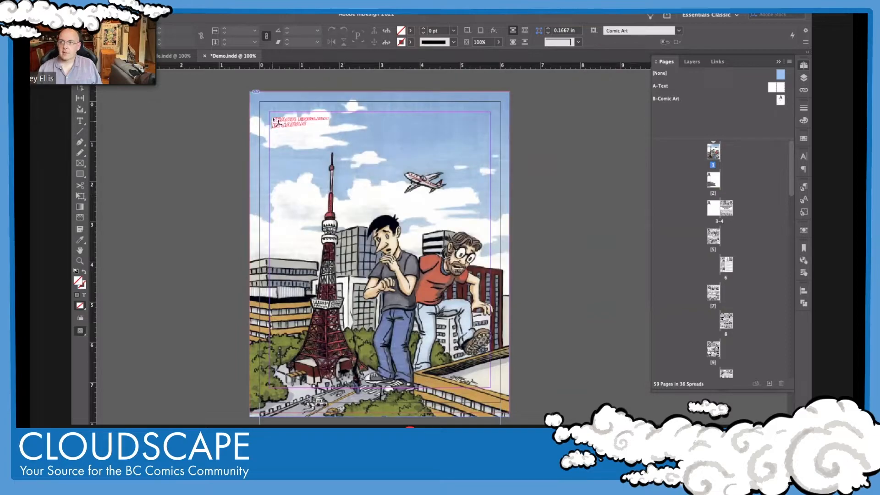
pyautogui.moveTo(269, 112); pyautogui.dragTo(489, 203)
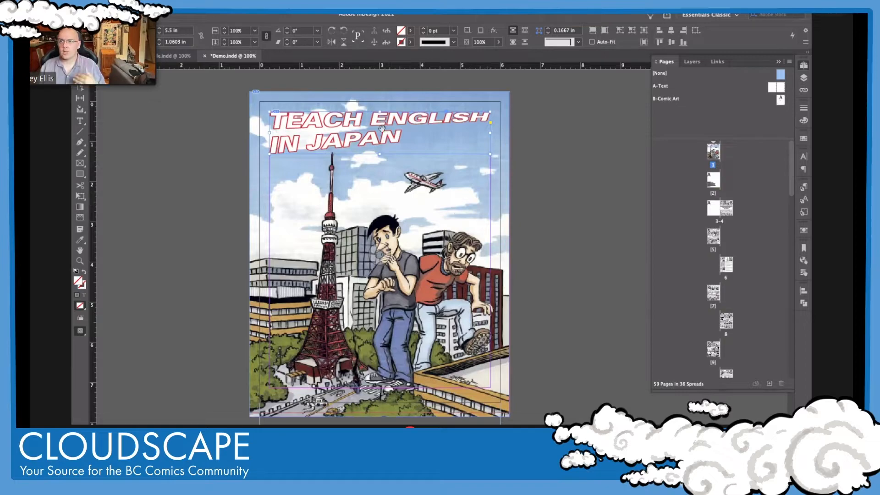
# Examine the link info of the placed cover artwork, including its colour space, effective PPI and scale.
pyautogui.click(436, 222)
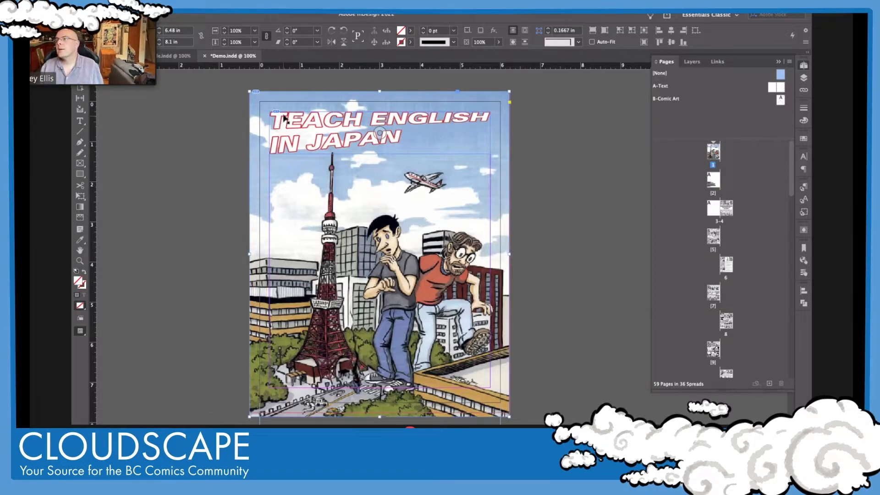
pyautogui.hscroll(-1, 268, 84)
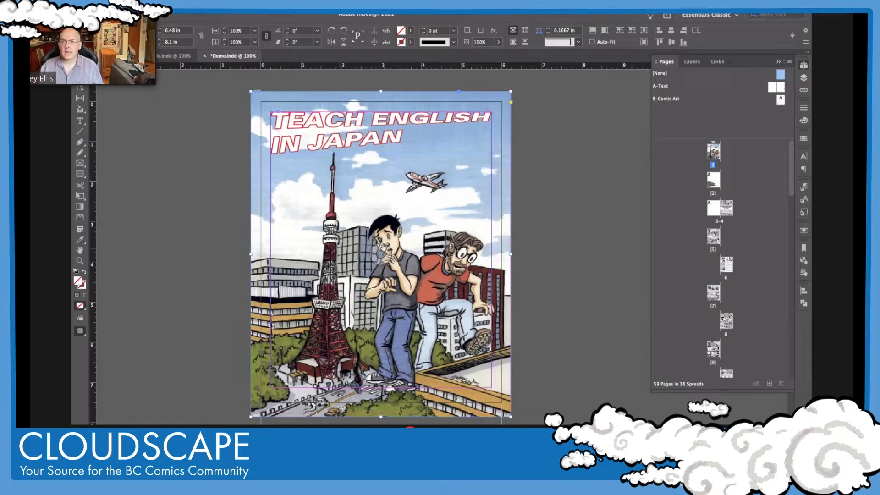
pyautogui.click(380, 253)
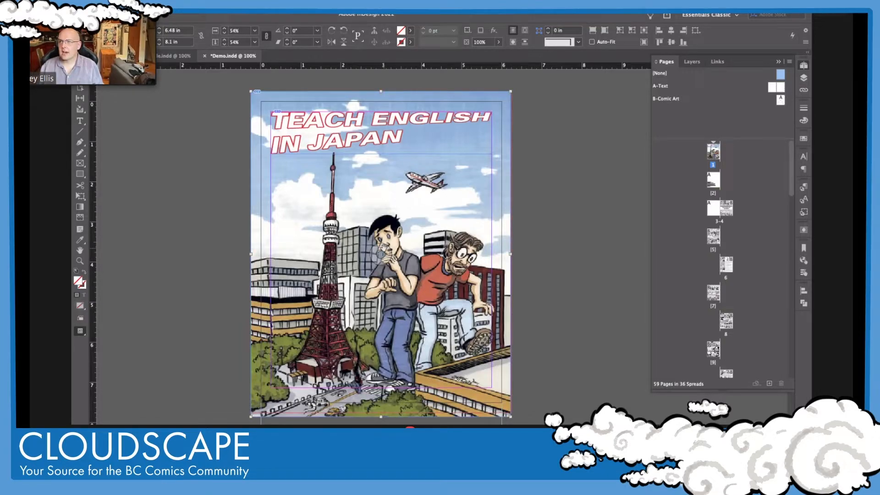
pyautogui.click(804, 80)
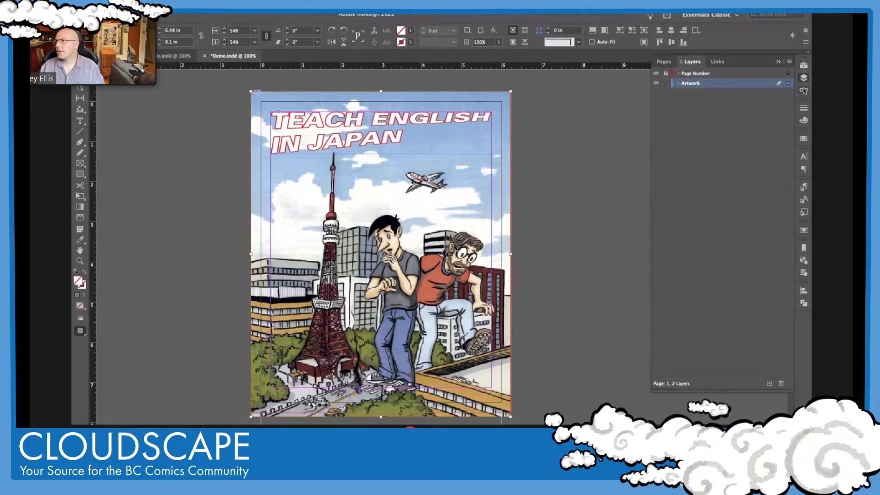
pyautogui.click(804, 91)
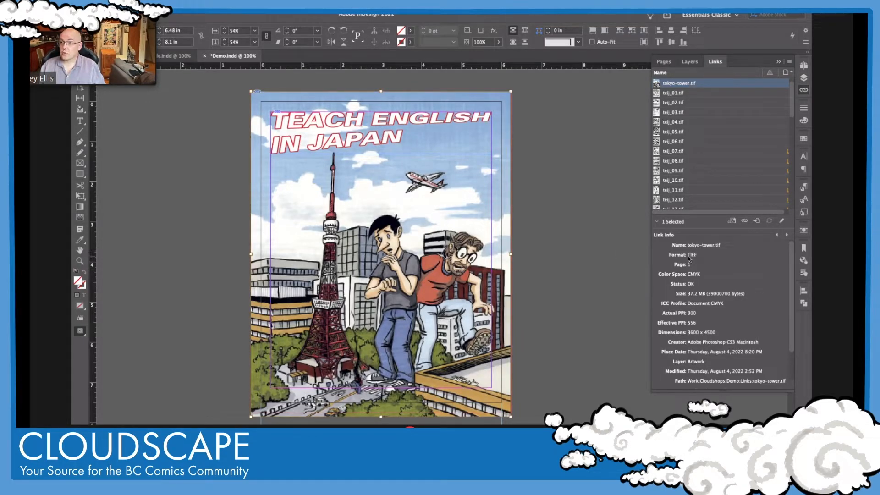
pyautogui.scroll(-2, 692, 260)
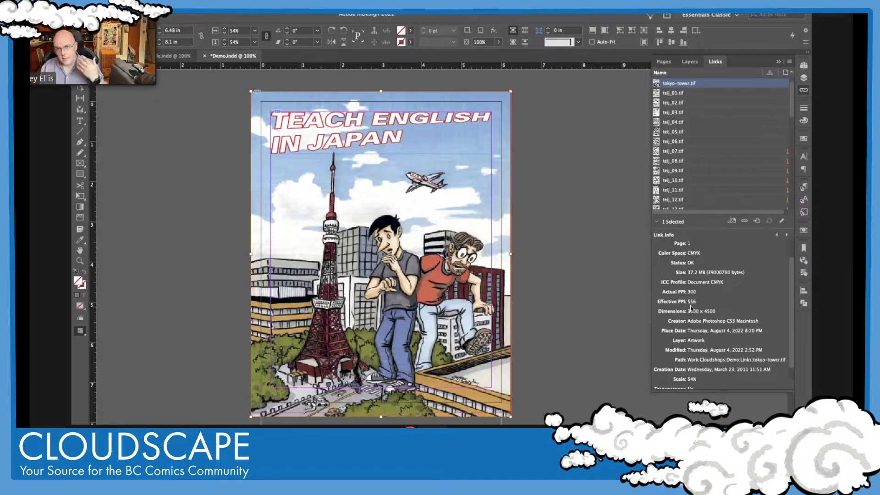
# Check the link info of the teij_01.tif comic art on page 4 and look through the following pages.
pyautogui.scroll(-10, 565, 302)
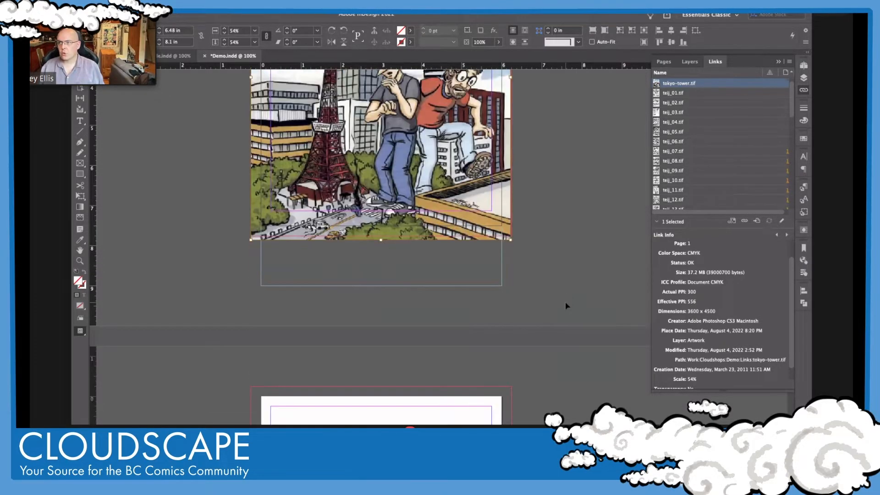
pyautogui.scroll(-20, 565, 301)
pyautogui.click(621, 251)
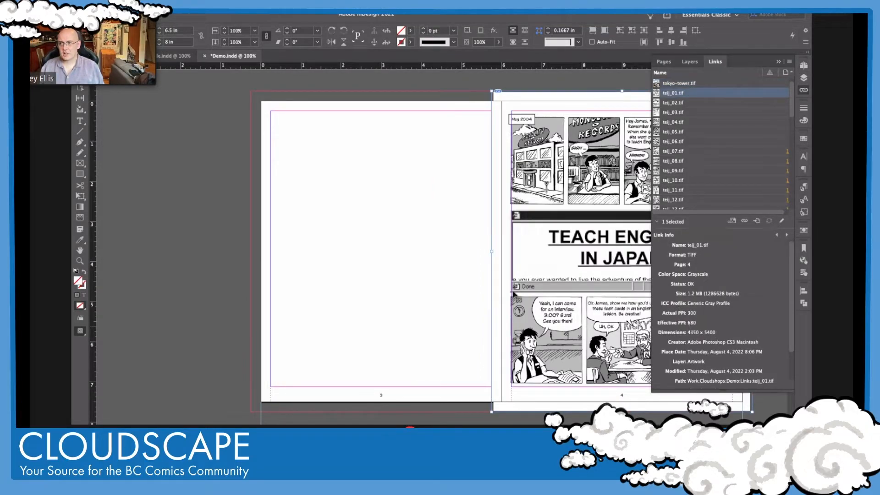
pyautogui.scroll(-20, 517, 290)
pyautogui.scroll(-20, 402, 248)
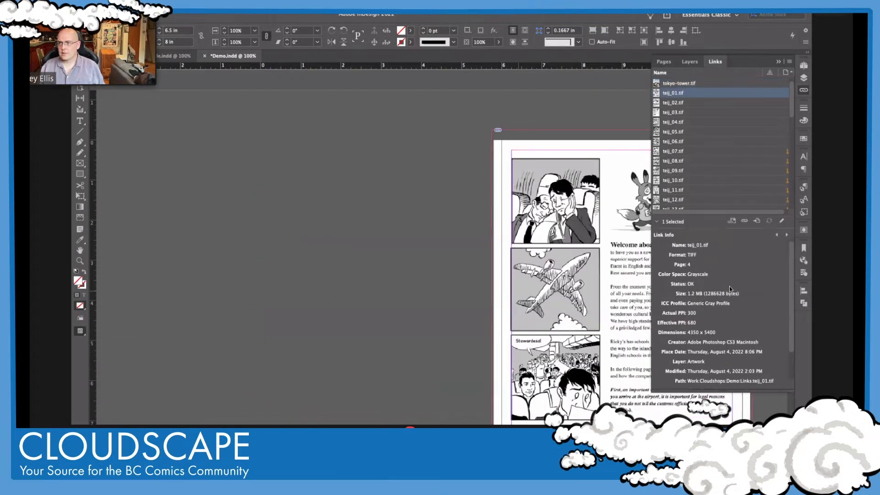
# Switch to the other open comic document and examine its cover, patterned inside cover, title page and first comic page.
pyautogui.click(403, 250)
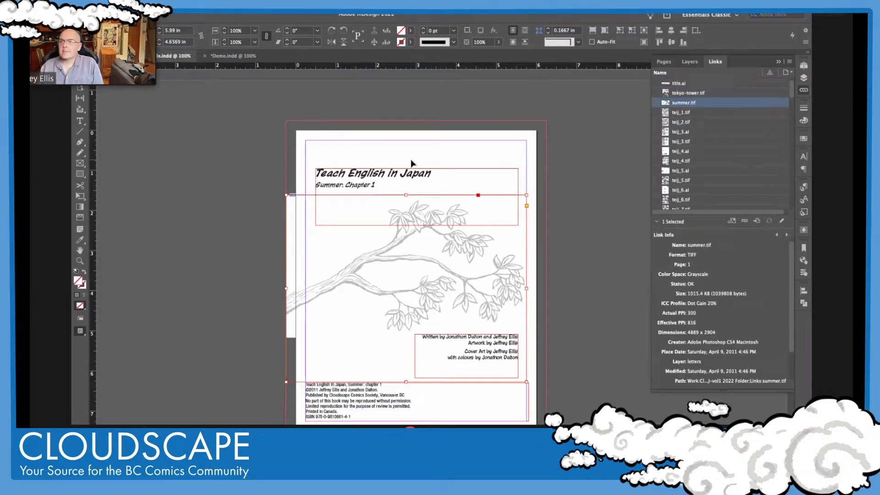
pyautogui.scroll(1, 409, 161)
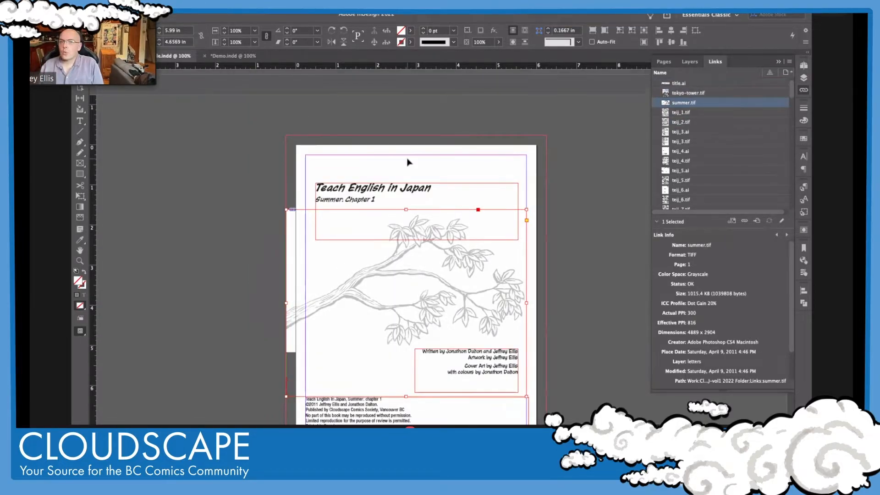
pyautogui.scroll(-1, 408, 161)
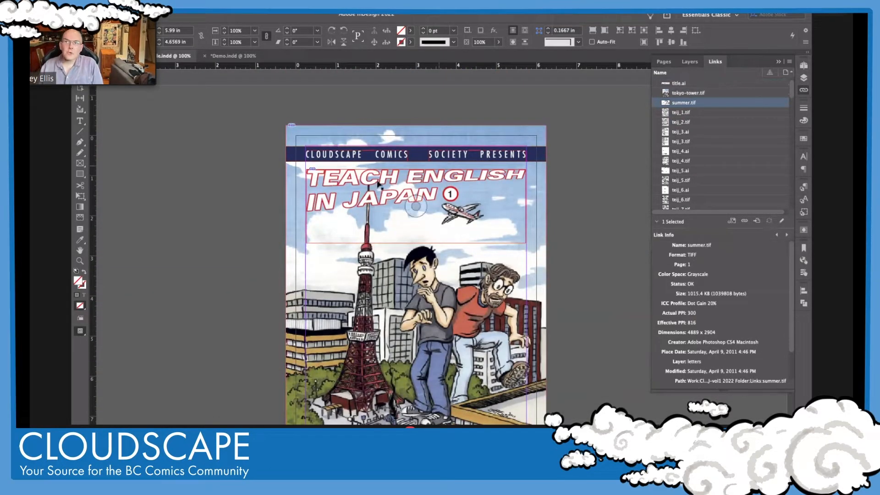
pyautogui.scroll(-3, 378, 183)
pyautogui.scroll(-7, 378, 184)
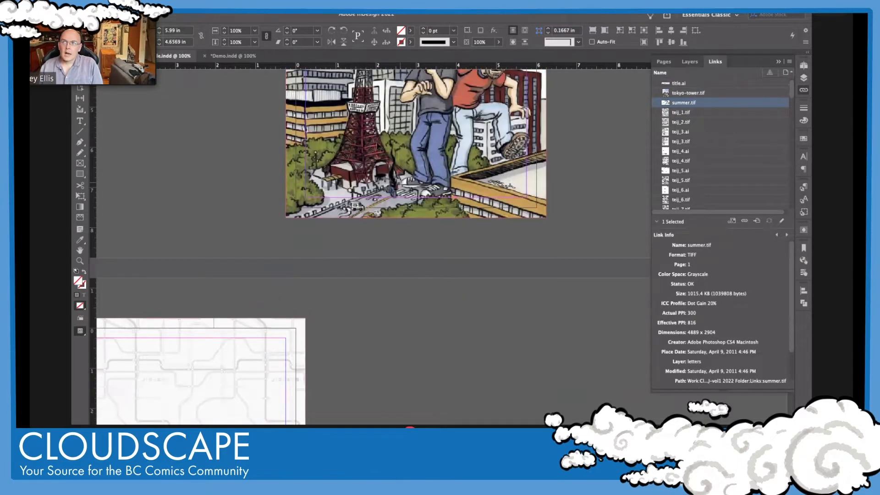
pyautogui.scroll(-3, 400, 155)
pyautogui.scroll(12, 412, 158)
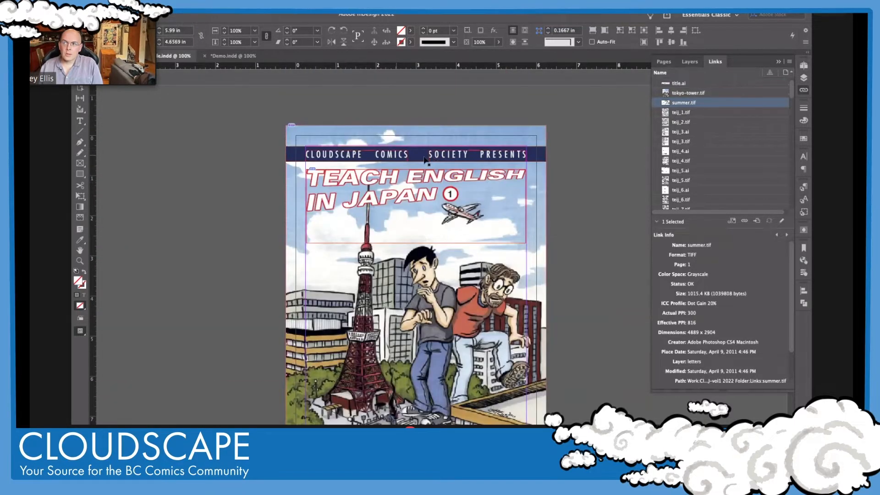
pyautogui.scroll(-4, 451, 201)
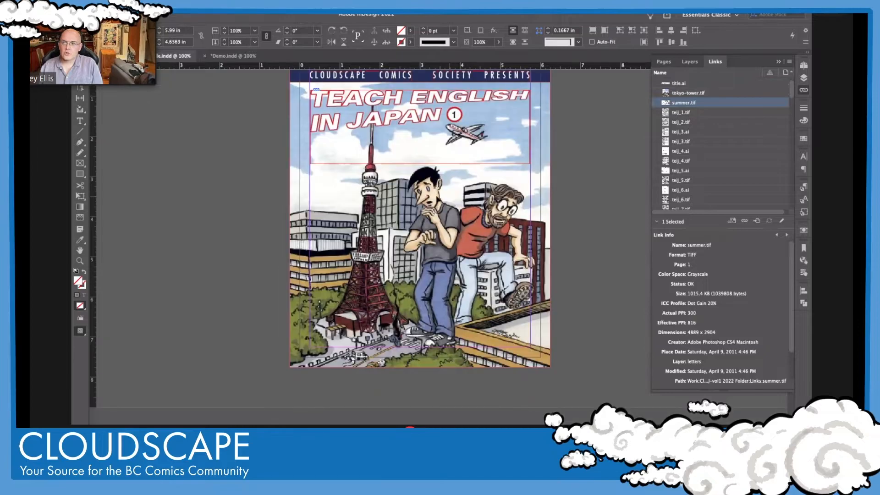
pyautogui.scroll(-15, 241, 155)
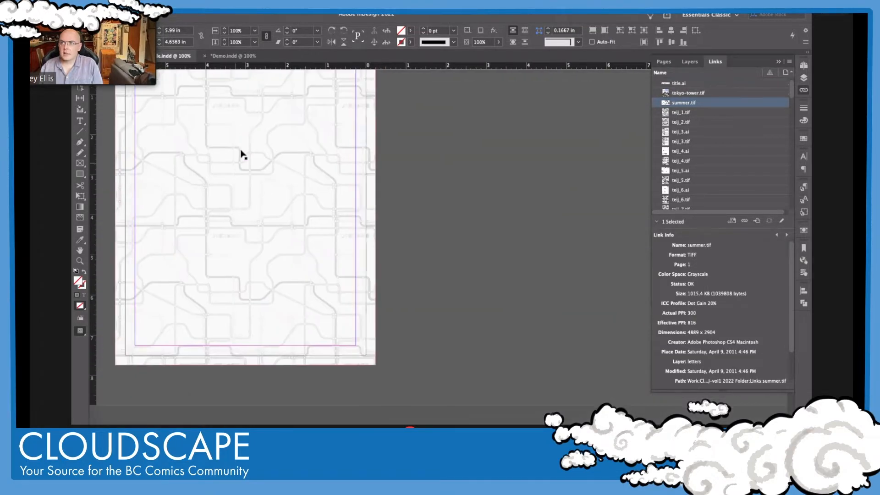
pyautogui.scroll(-15, 241, 154)
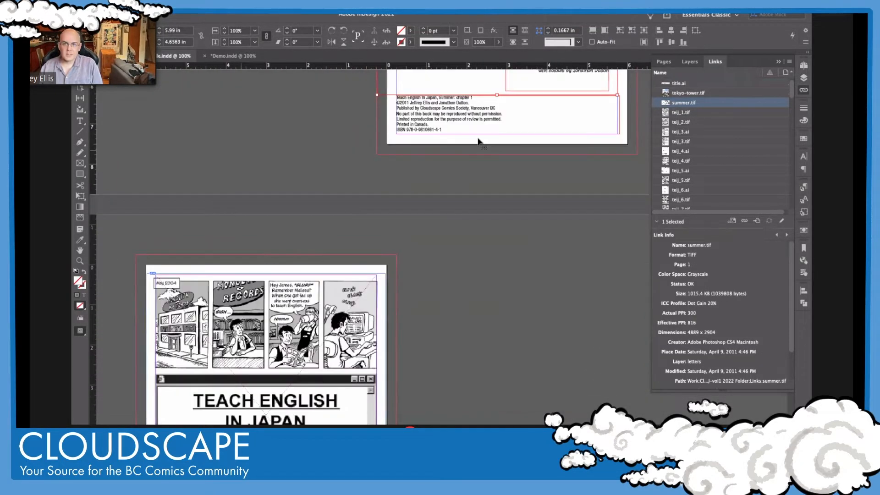
pyautogui.scroll(11, 478, 141)
pyautogui.scroll(-11, 487, 171)
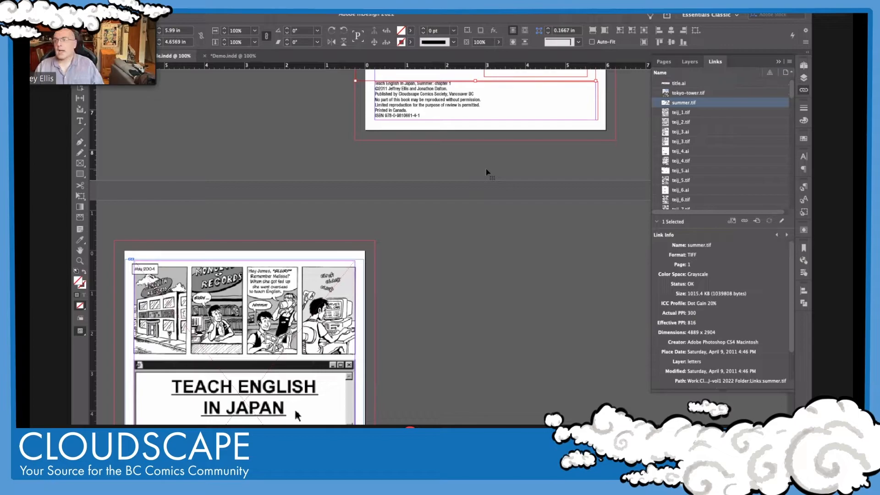
pyautogui.scroll(-4, 379, 167)
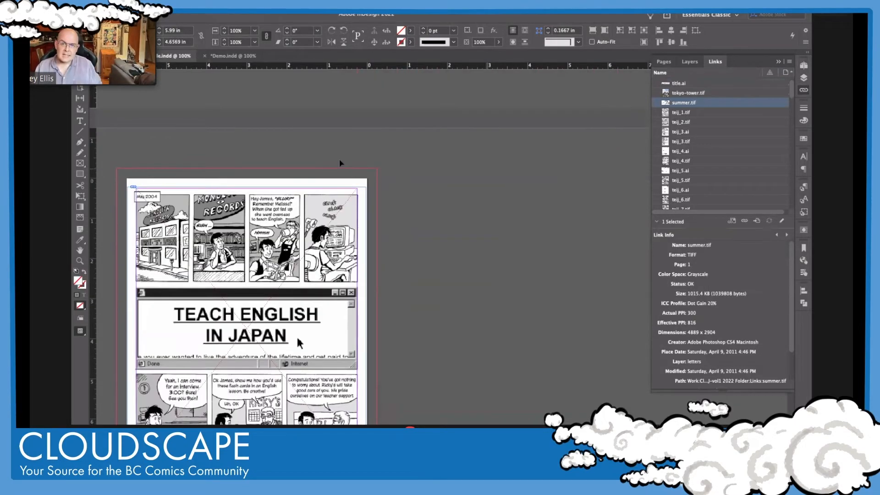
pyautogui.scroll(10, 216, 117)
pyautogui.hscroll(-5, 216, 118)
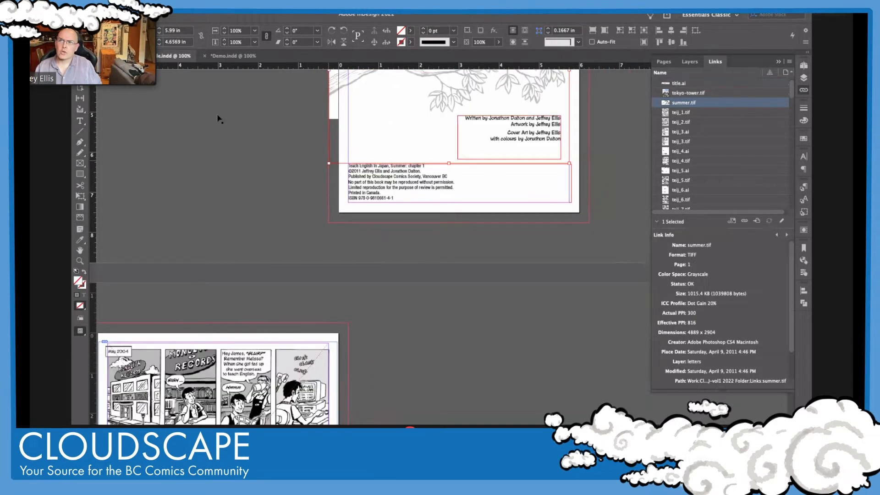
# Package the comic with its fonts, linked graphics and an IDML copy into "TEIJ-vol1 2022 example Folder" inside the Demo folder.
pyautogui.scroll(20, 199, 80)
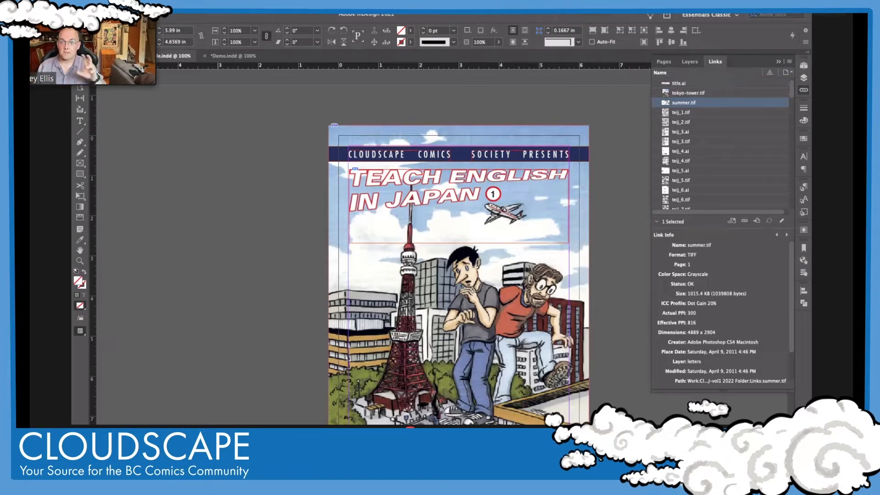
pyautogui.click(131, 9)
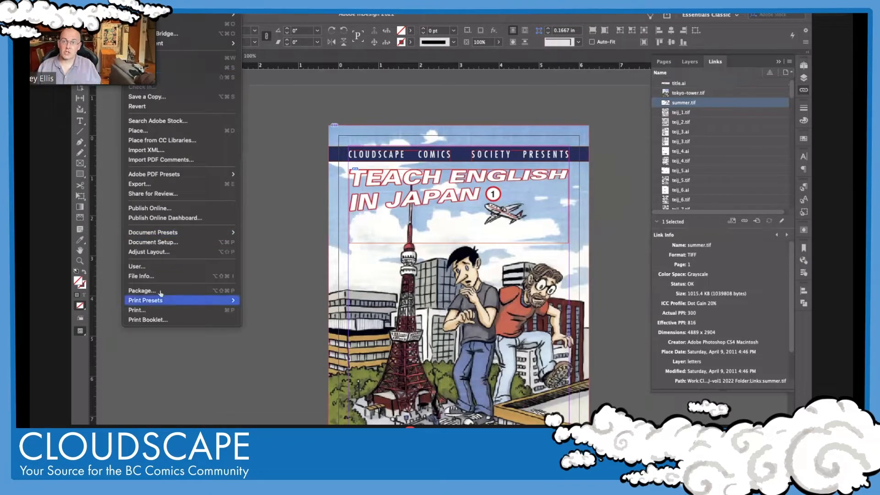
pyautogui.click(142, 290)
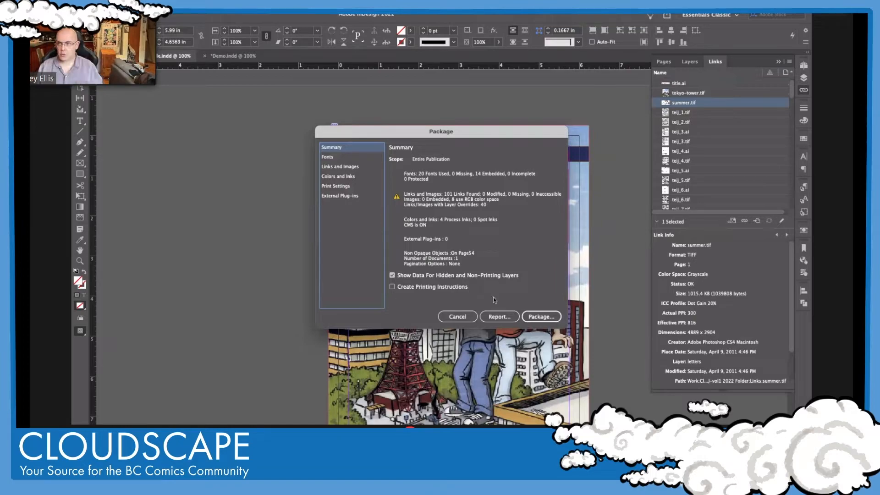
pyautogui.click(535, 317)
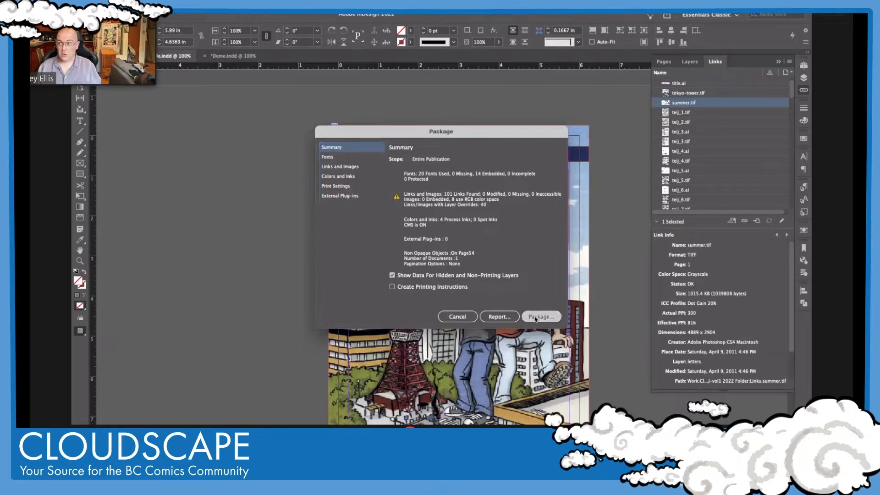
pyautogui.click(503, 243)
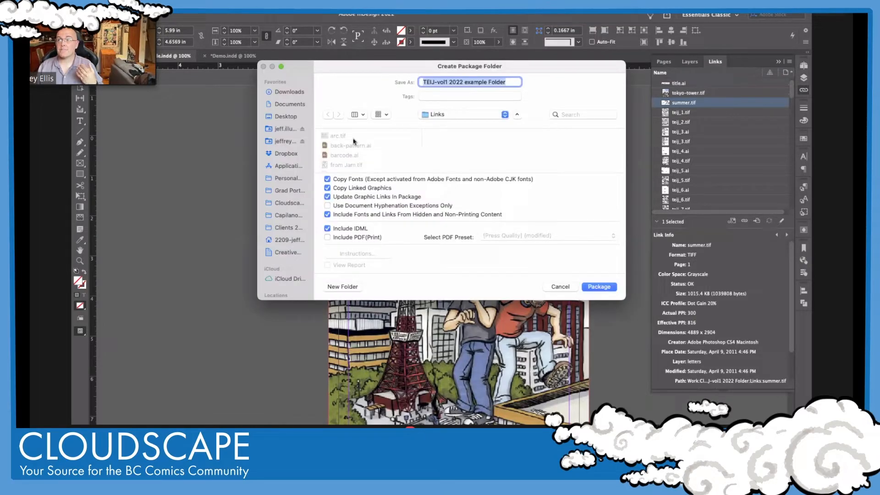
pyautogui.click(448, 115)
pyautogui.click(450, 126)
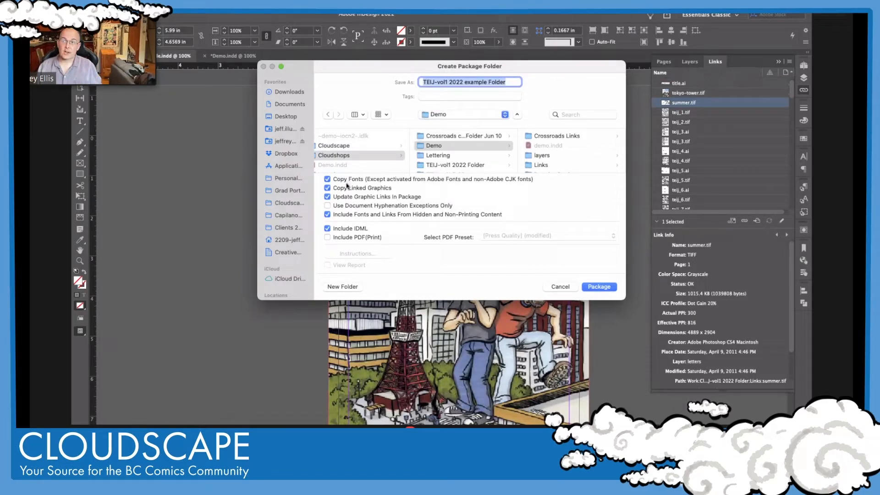
pyautogui.click(593, 288)
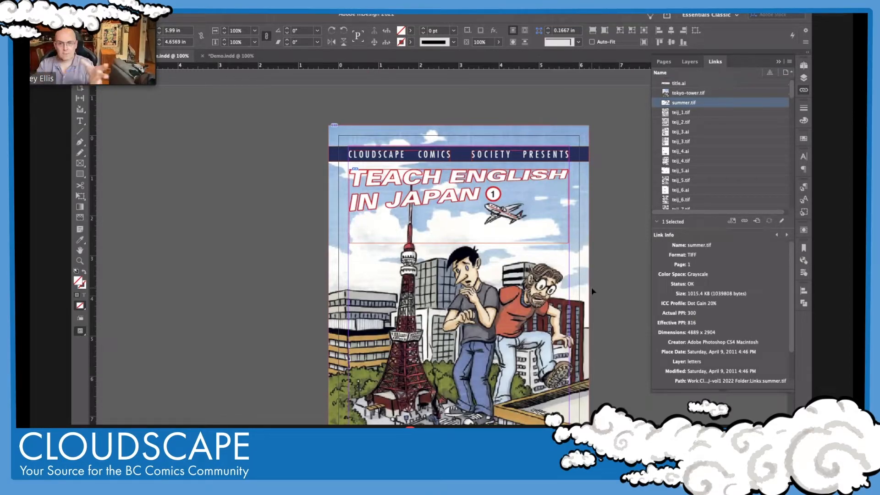
# Switch to Finder and open the packaged TEIJ-vol1 2022 example Folder under Work, Cloudshops, Demo.
pyautogui.click(314, 396)
pyautogui.hotkey('ctrl', 'Left')
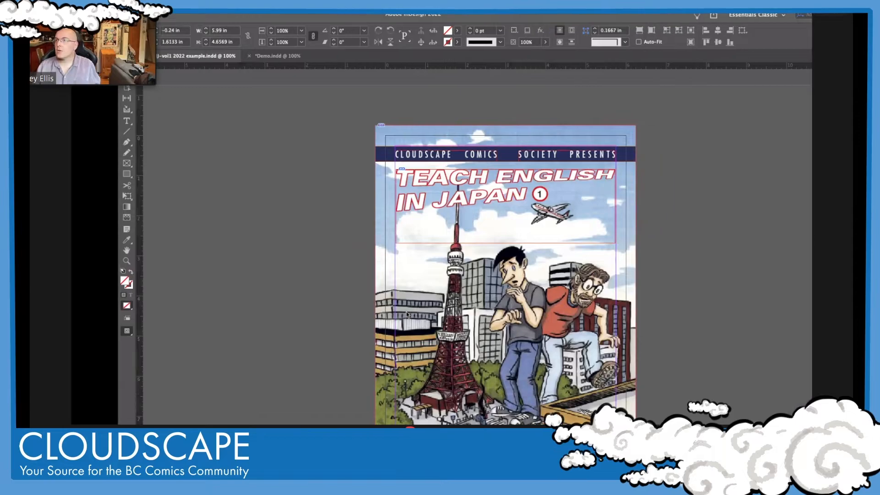
pyautogui.hotkey('ctrl', 'Right')
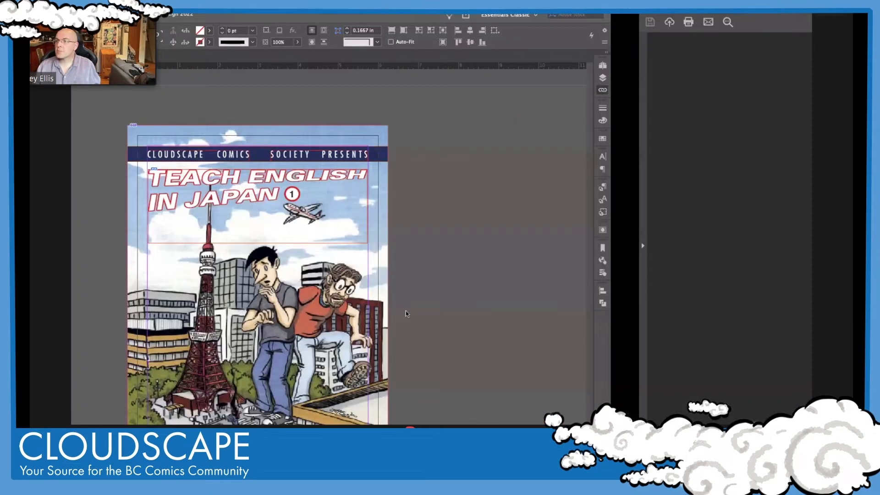
pyautogui.hotkey('ctrl', 'Right')
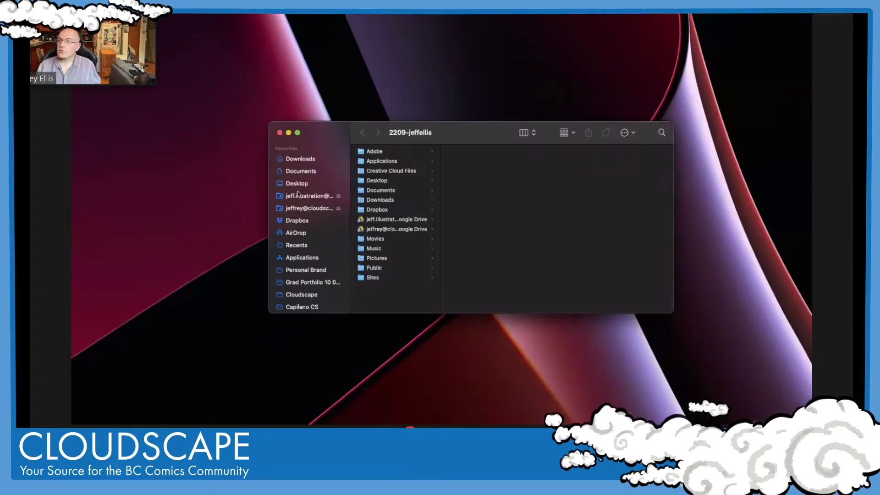
pyautogui.scroll(-5, 303, 277)
pyautogui.scroll(-5, 303, 276)
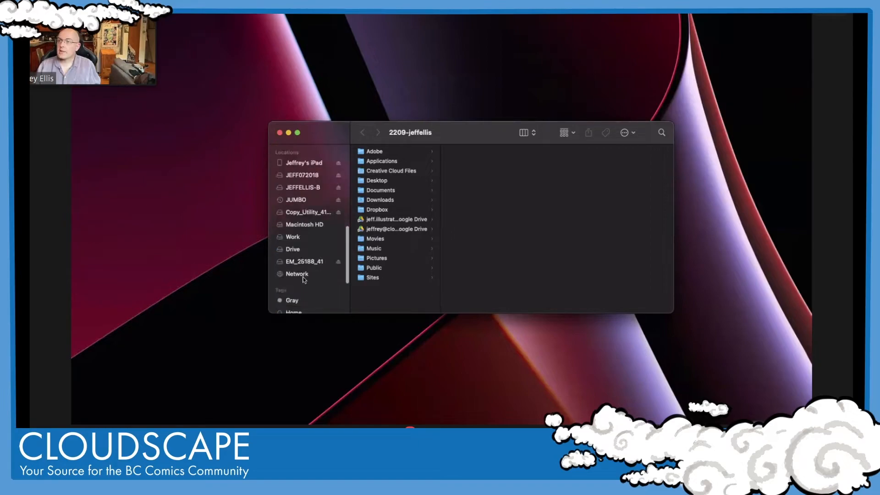
pyautogui.click(328, 235)
pyautogui.click(387, 180)
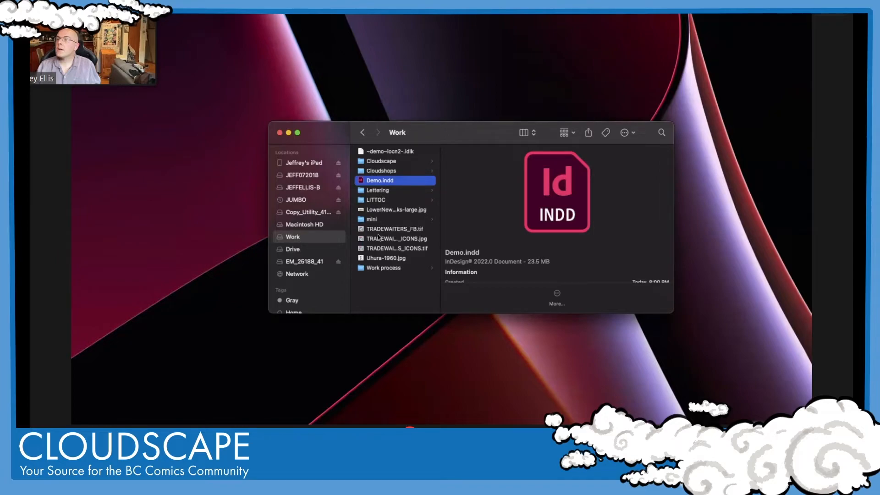
pyautogui.click(386, 171)
pyautogui.click(465, 161)
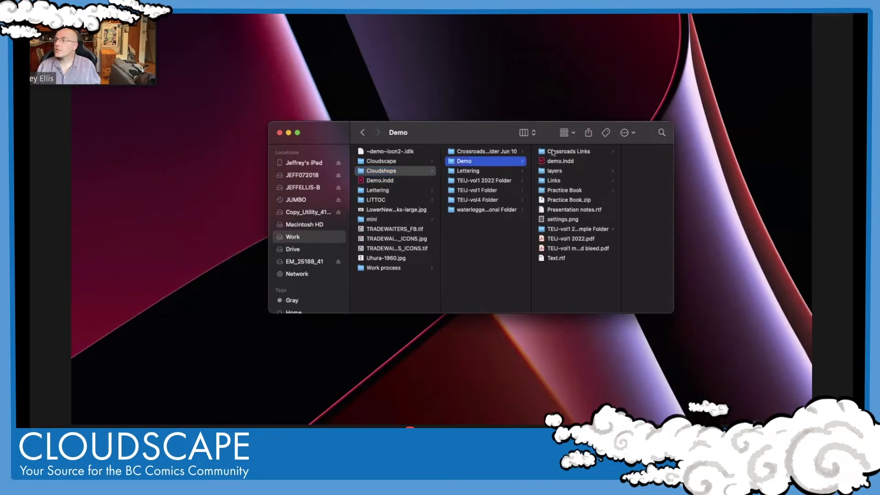
pyautogui.click(560, 229)
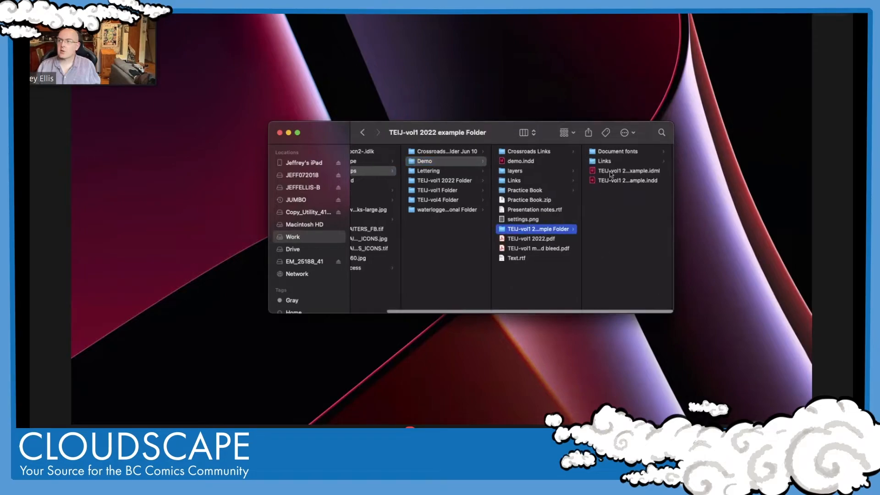
# Examine the package's Document fonts and Links folders and its IDML and INDD files.
pyautogui.click(616, 153)
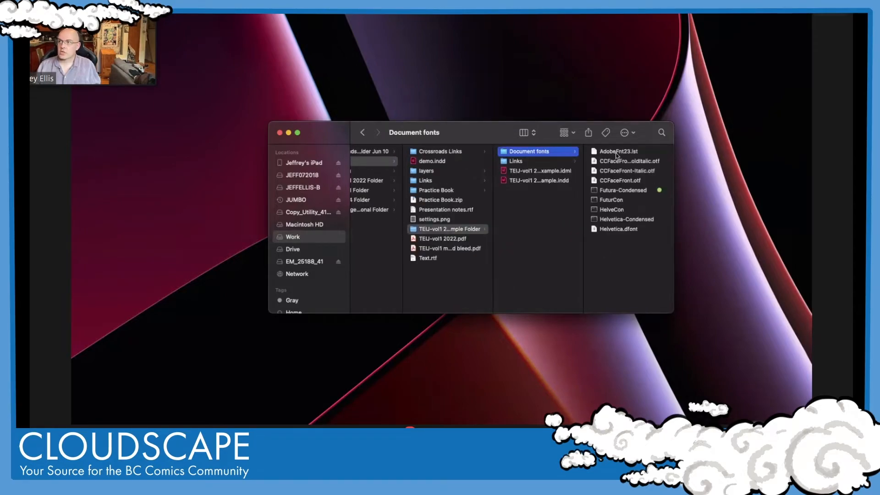
pyautogui.click(532, 160)
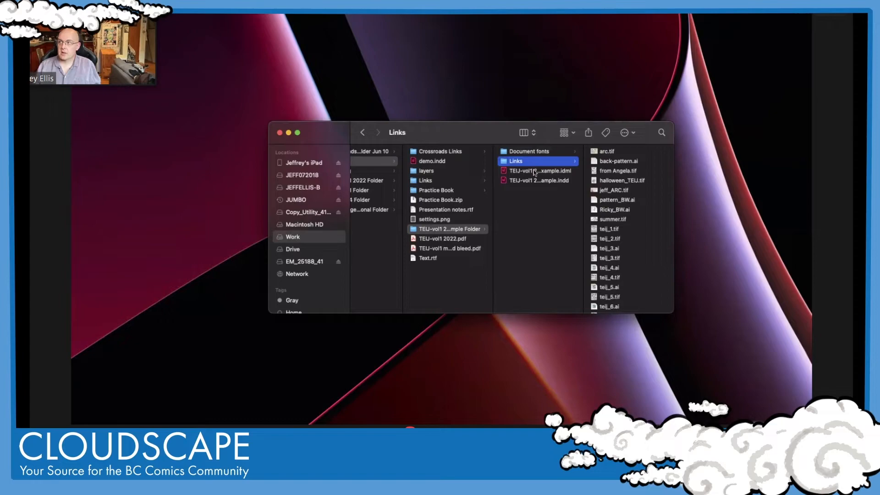
pyautogui.click(535, 170)
pyautogui.click(537, 180)
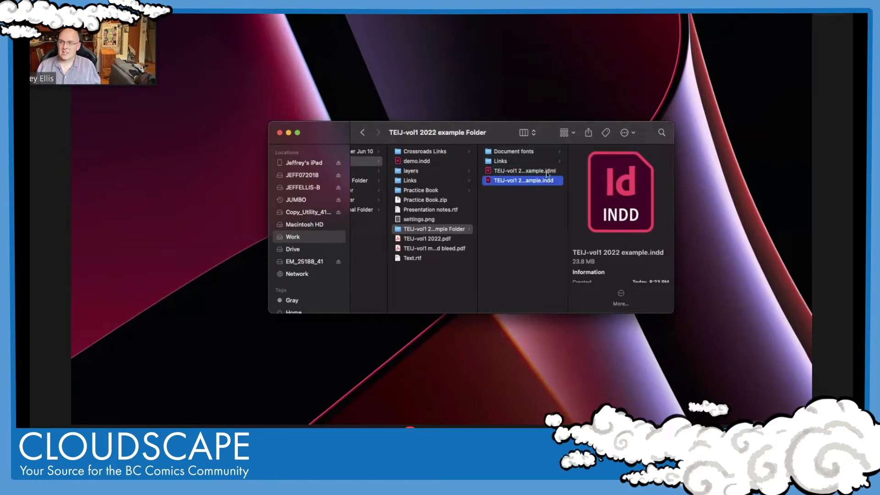
pyautogui.click(545, 171)
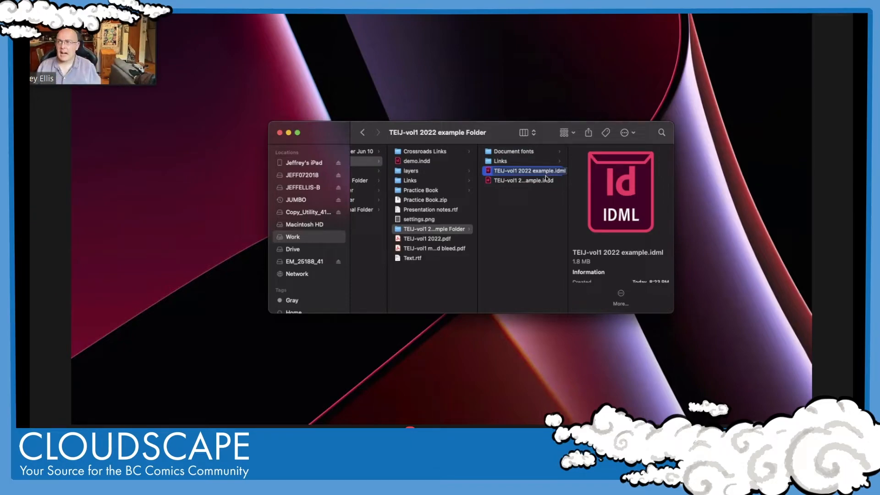
pyautogui.click(537, 199)
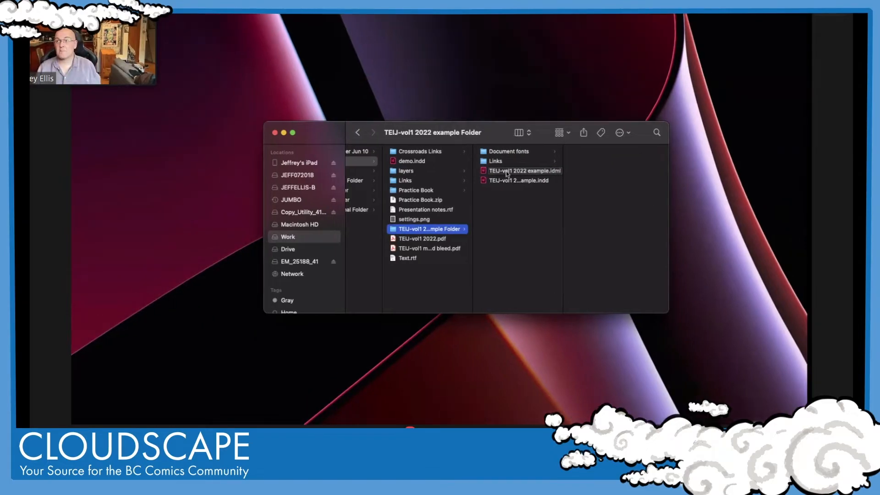
# Switch back to InDesign and start exporting TEIJ-vol1 2022 example.pdf as Adobe PDF (Print) into the Cloudshops folder.
pyautogui.hotkey('ctrl', 'Left')
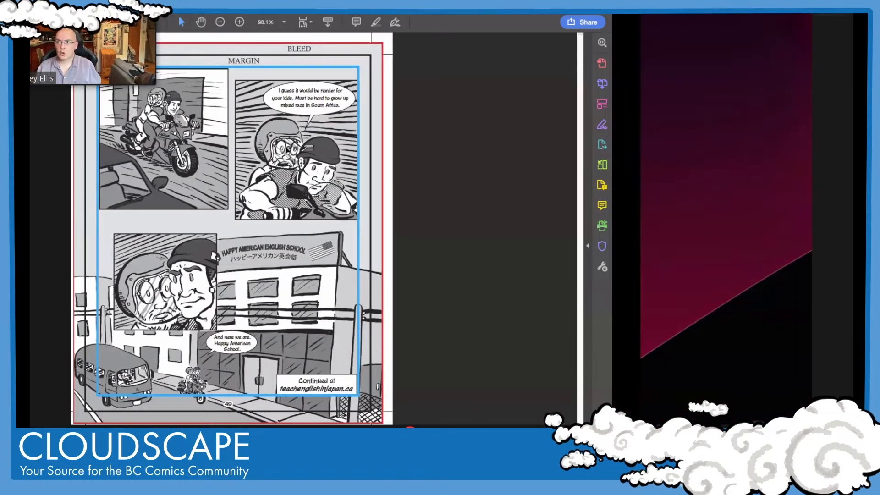
pyautogui.hotkey('ctrl', 'Left')
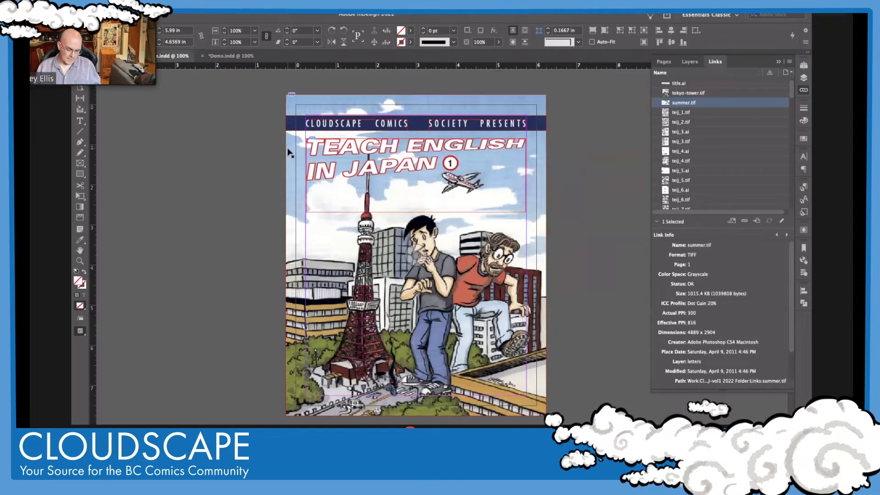
pyautogui.press('super+e')
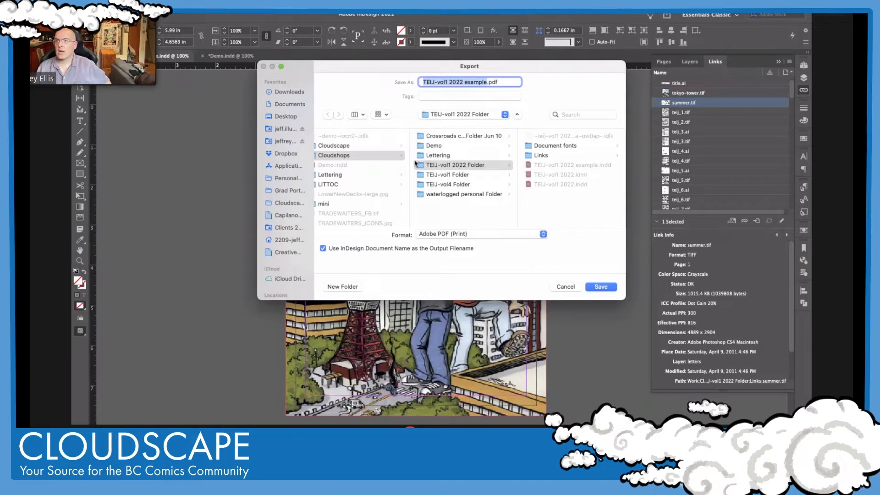
pyautogui.click(393, 156)
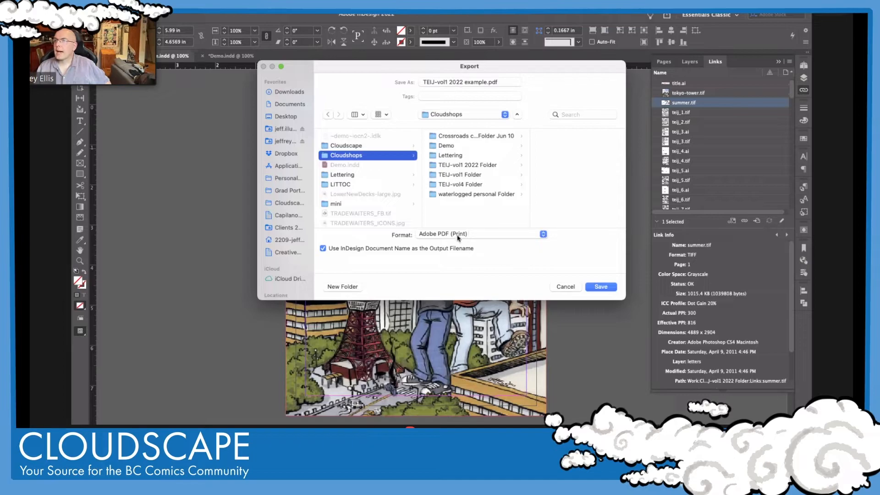
pyautogui.click(600, 287)
# Set the PDF export to all pages with the [Press Quality] (modified) preset, and review its compression, crop mark and bleed settings.
pyautogui.click(389, 101)
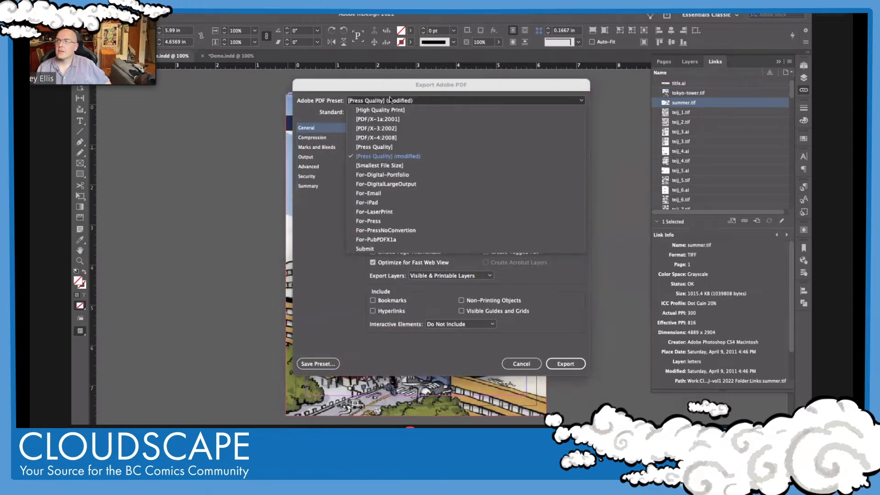
pyautogui.click(390, 157)
pyautogui.click(376, 189)
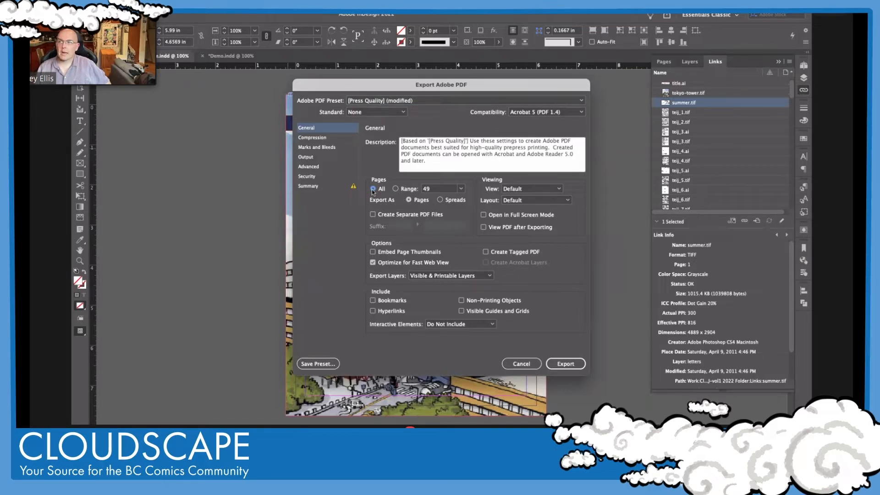
pyautogui.click(312, 138)
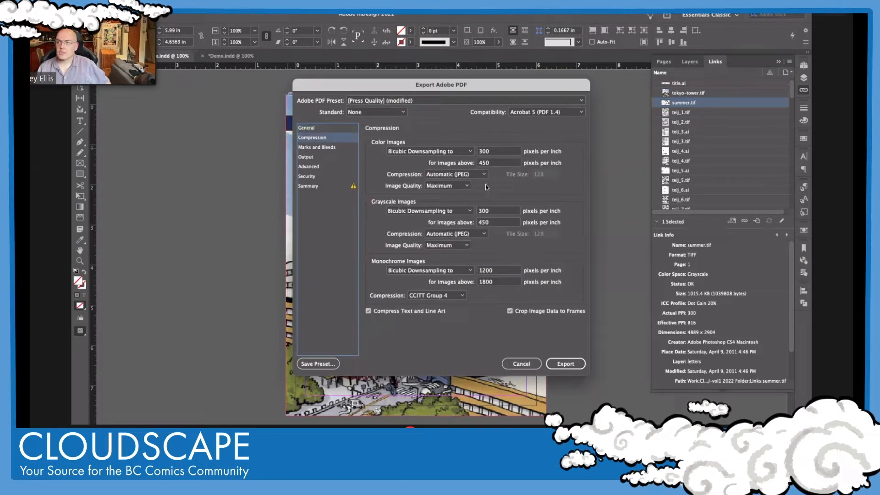
pyautogui.click(334, 147)
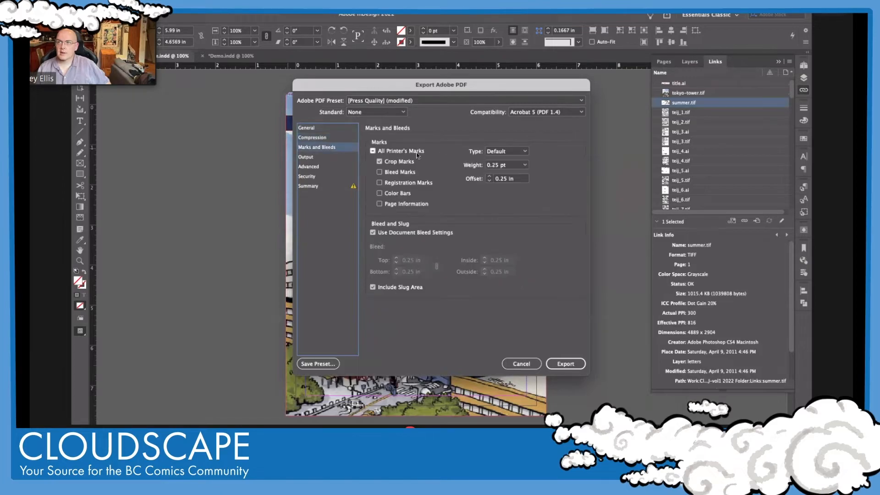
pyautogui.click(379, 162)
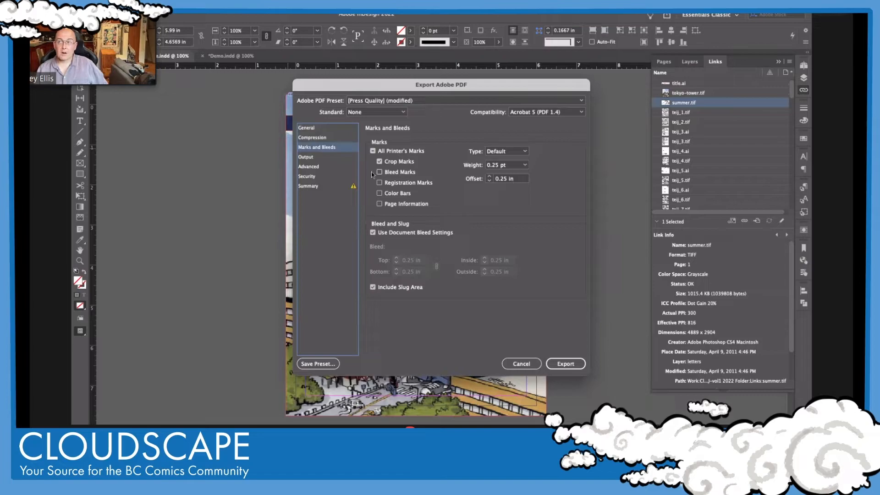
# Export the PDF with Convert to Destination (Preserve Numbers) and Coated GRACoL 2006 (ISO 12647-2:2004) as the destination profile.
pyautogui.click(318, 158)
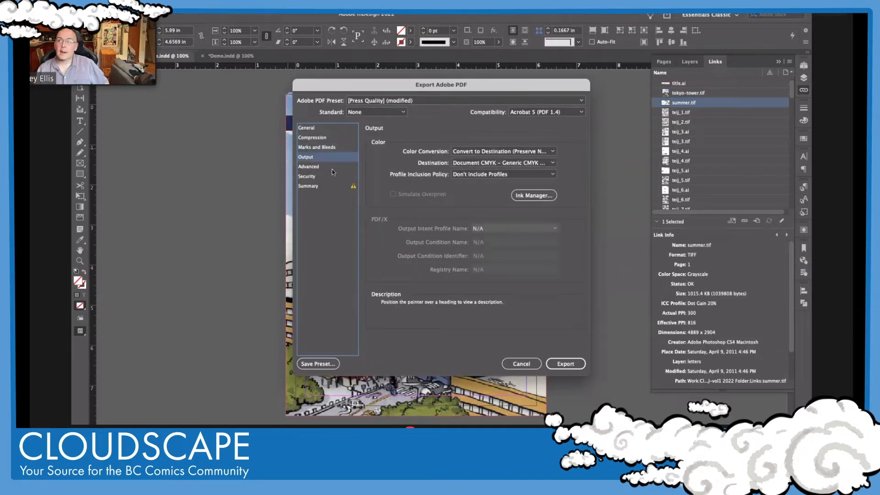
pyautogui.click(491, 154)
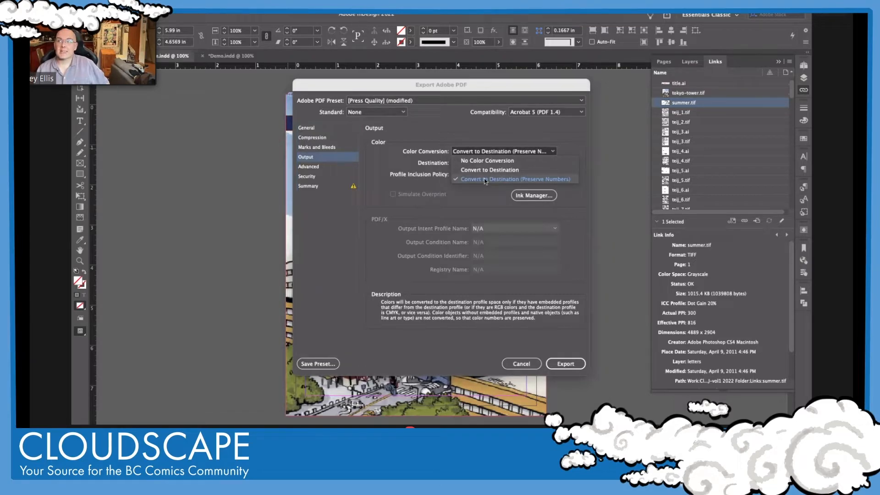
pyautogui.click(484, 178)
pyautogui.click(479, 162)
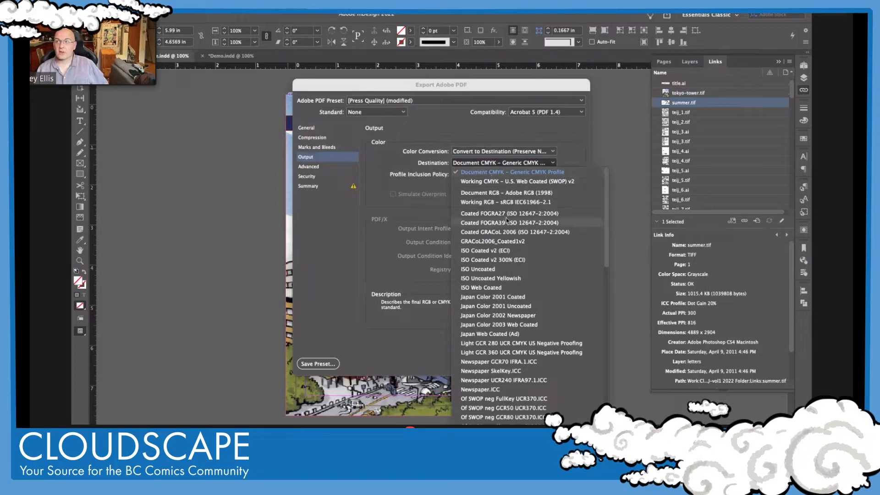
pyautogui.click(510, 232)
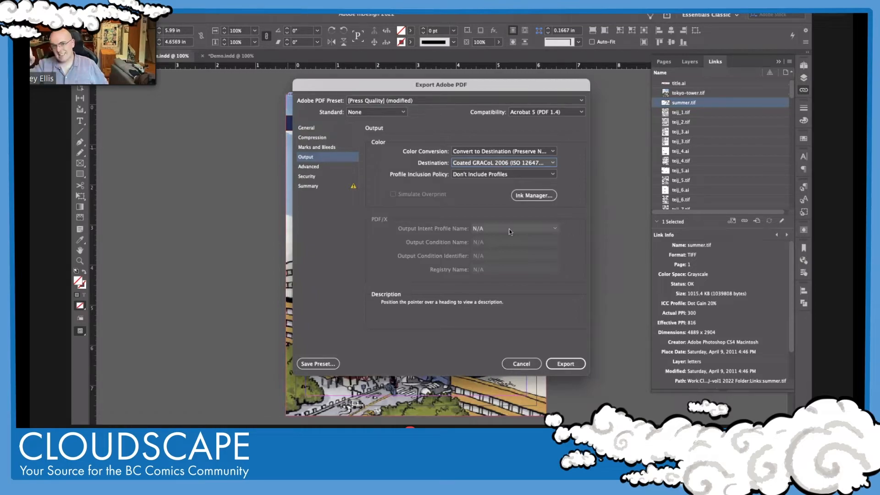
pyautogui.click(556, 365)
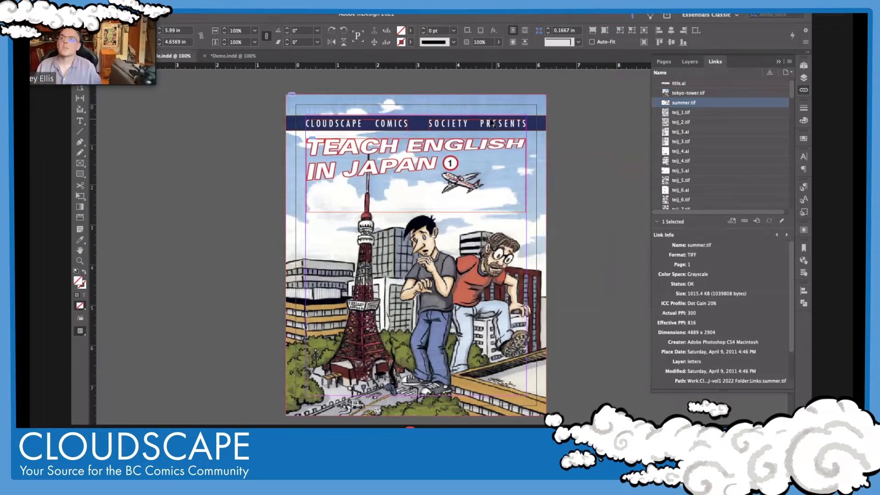
# Open Print Booklet with the 2-up Saddle Stitch type for all pages and check the preview of the imposed spreads.
pyautogui.click(131, 4)
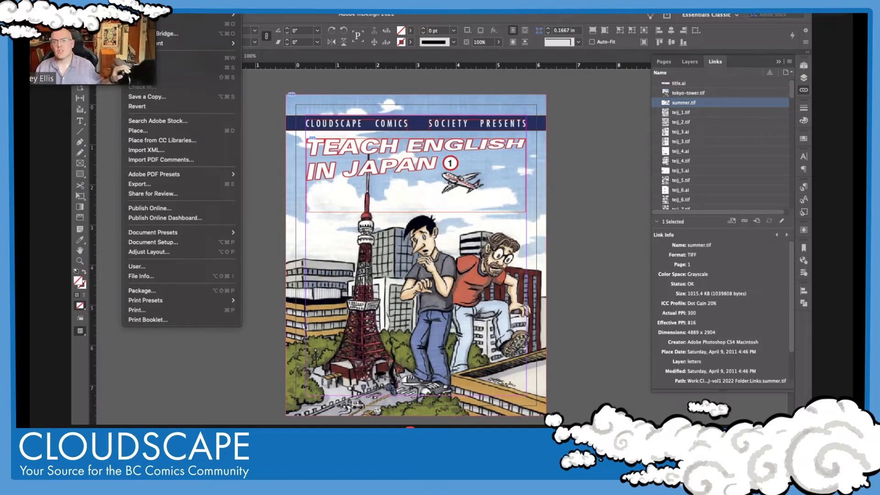
pyautogui.click(174, 319)
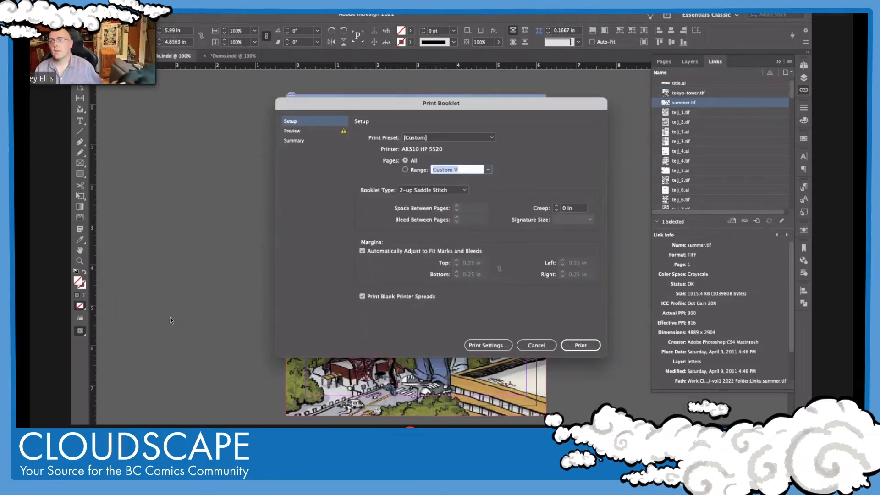
pyautogui.click(326, 133)
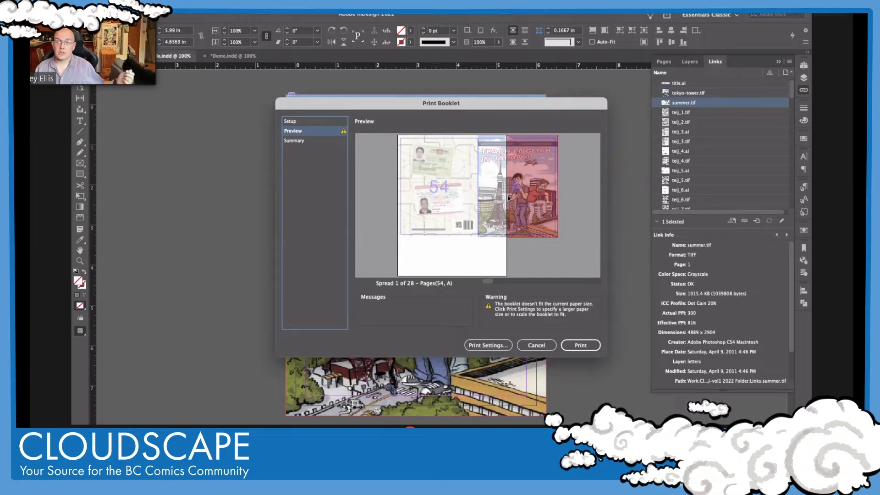
pyautogui.click(314, 122)
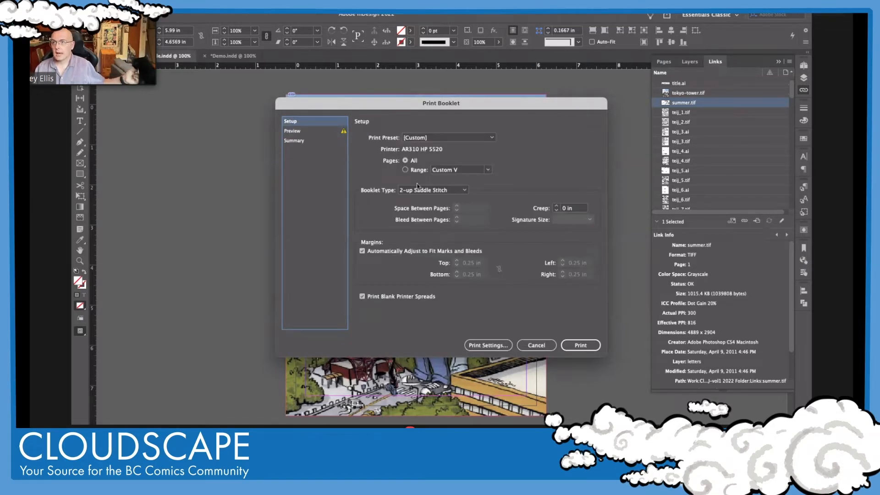
# Set the booklet's print settings to output to a PostScript File using the Adobe PDF 9.0 PPD.
pyautogui.click(489, 345)
pyautogui.click(441, 130)
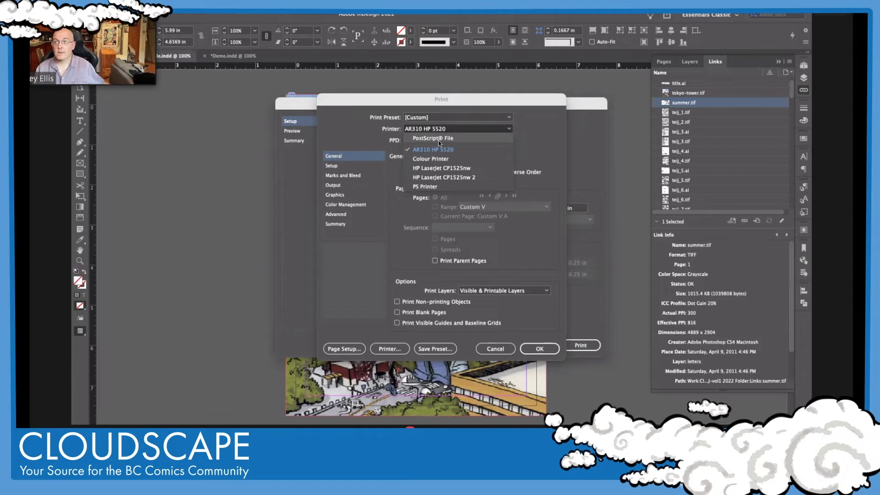
pyautogui.click(438, 140)
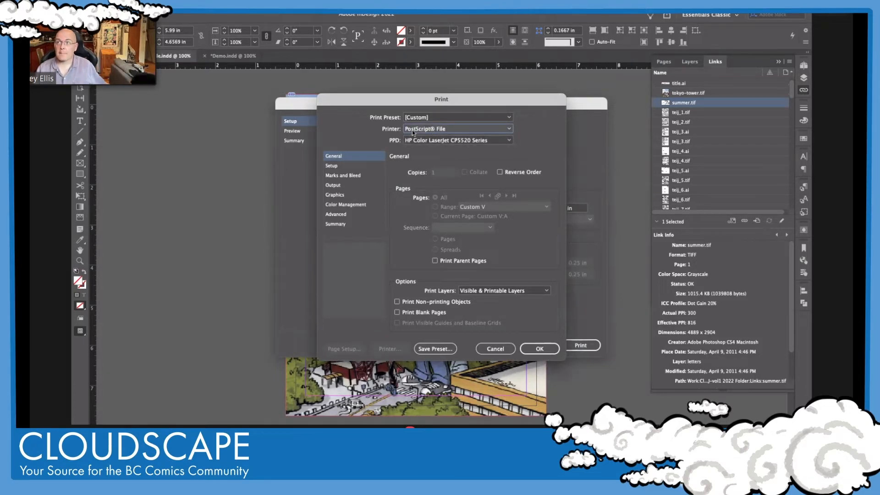
pyautogui.click(420, 141)
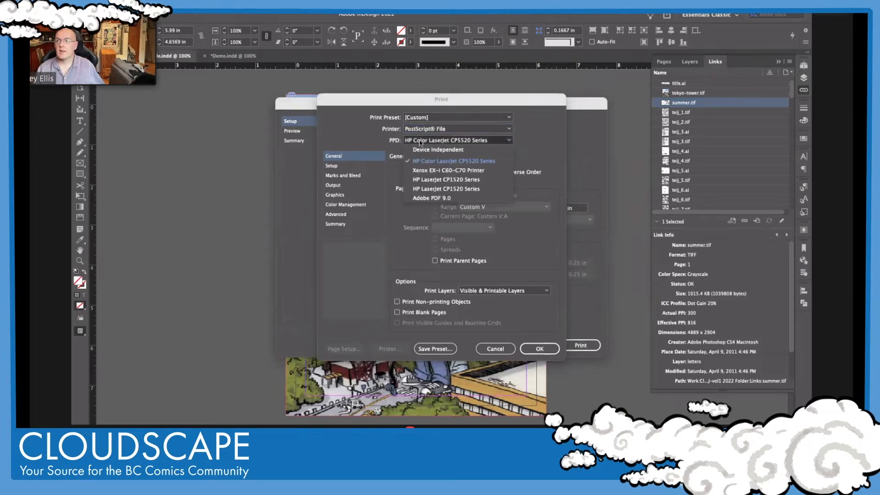
pyautogui.click(425, 198)
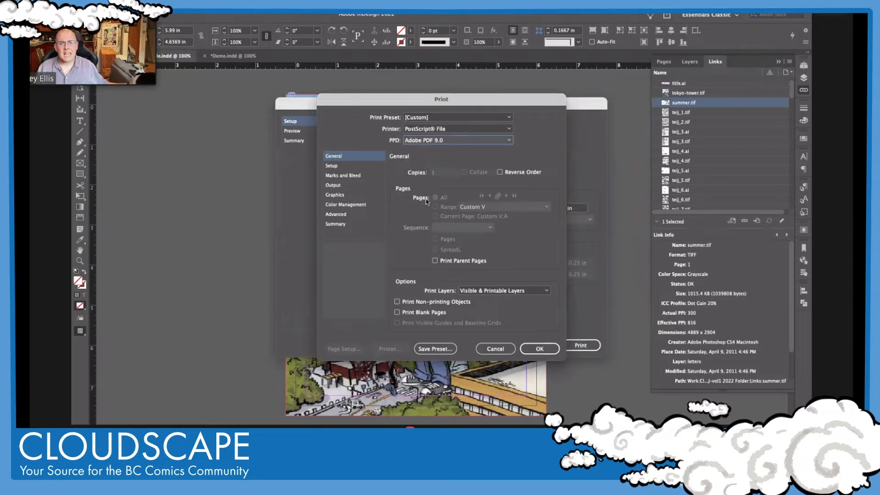
pyautogui.click(457, 140)
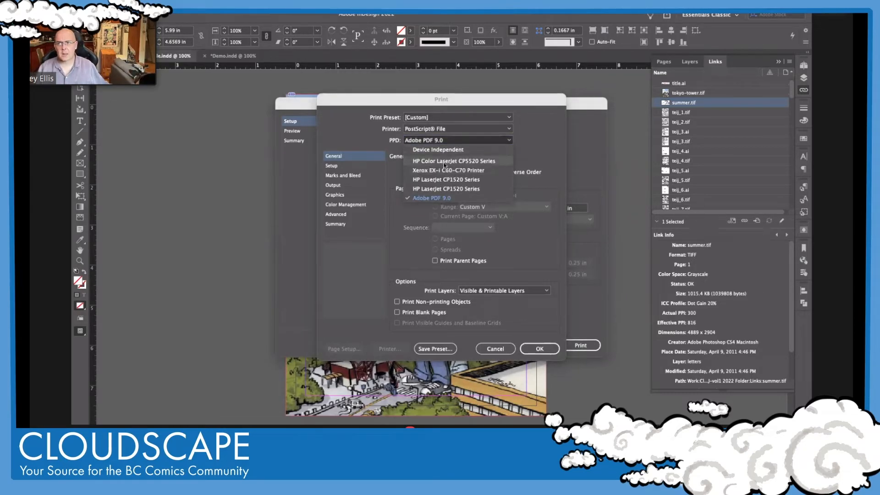
pyautogui.click(444, 198)
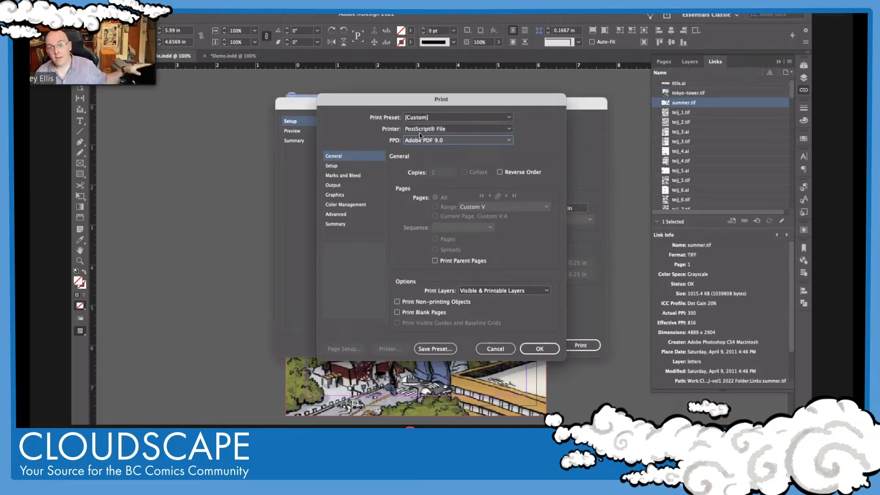
# Set the booklet's paper size to 11 x 17 with landscape orientation and Centered page position, and check the preview.
pyautogui.click(352, 166)
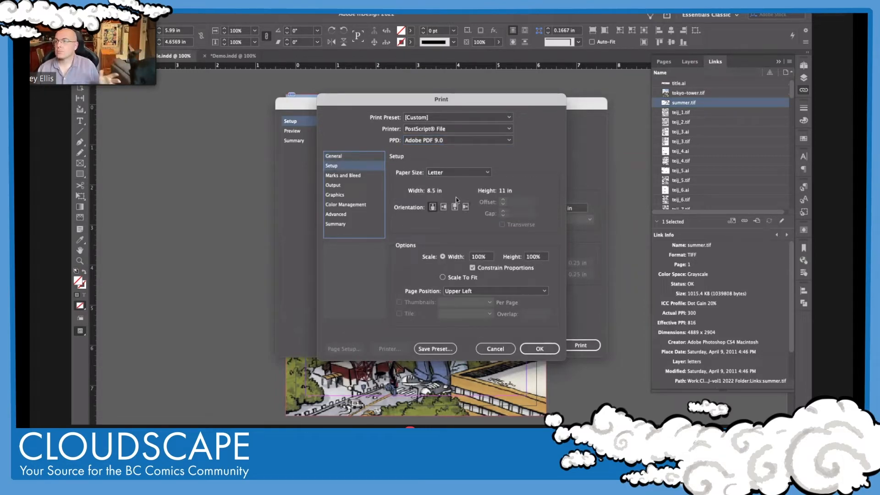
pyautogui.click(459, 172)
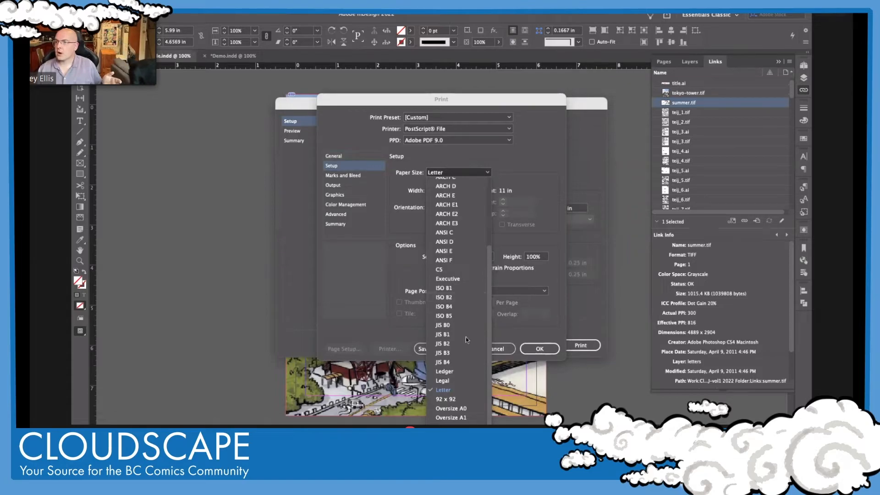
pyautogui.click(444, 445)
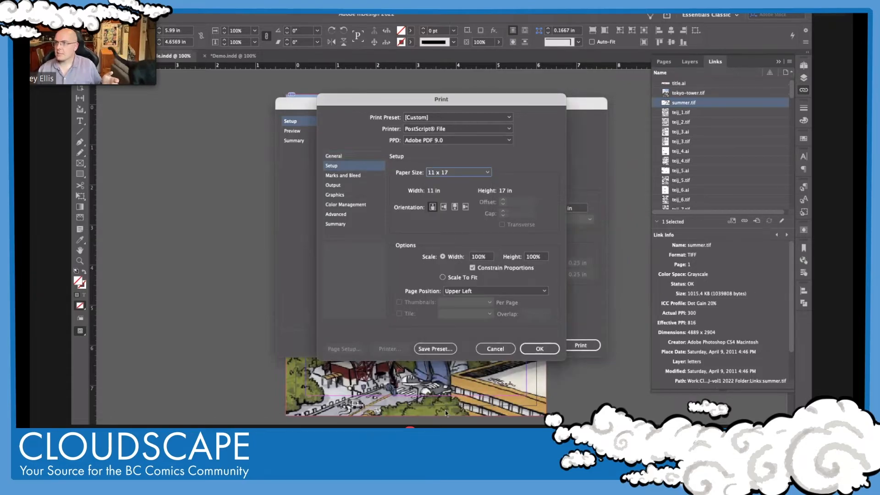
pyautogui.click(443, 207)
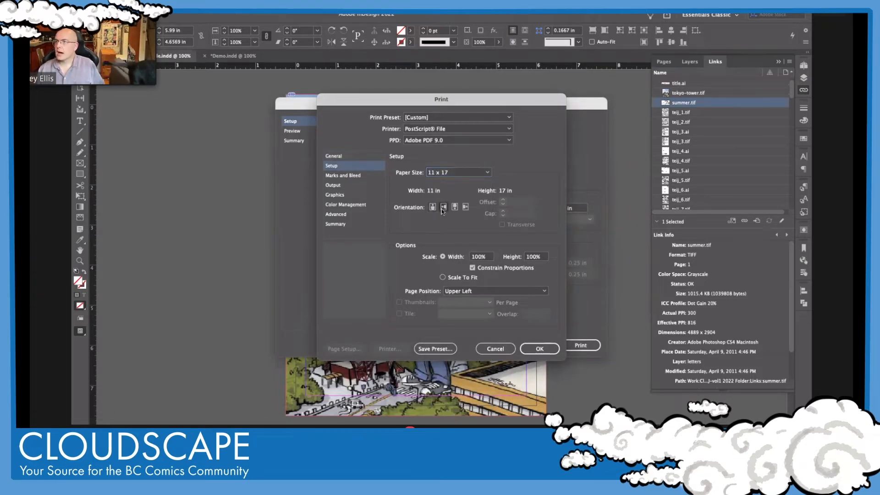
pyautogui.click(487, 292)
pyautogui.click(469, 328)
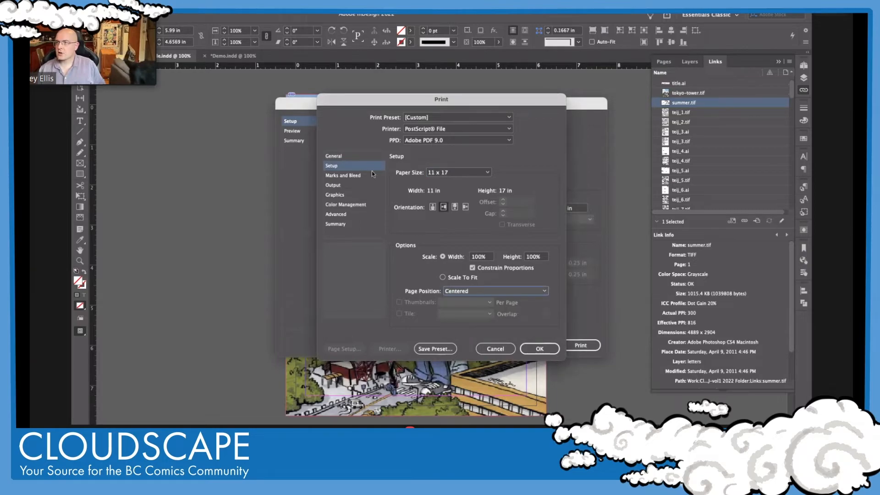
pyautogui.click(537, 349)
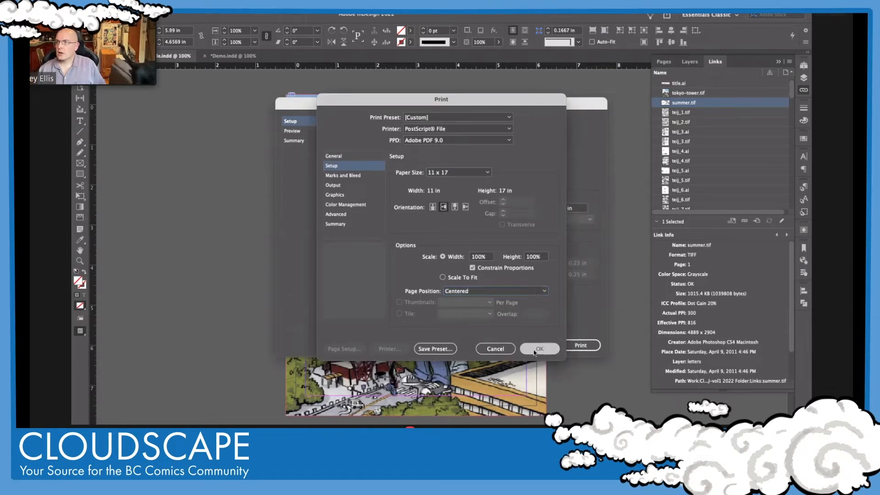
pyautogui.click(303, 130)
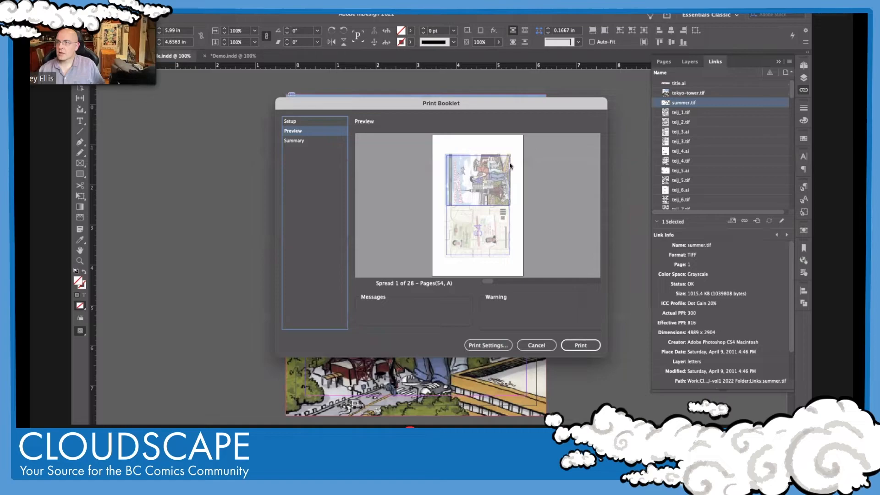
# Turn on crop marks for the booklet and increase their offset in the print settings.
pyautogui.click(480, 344)
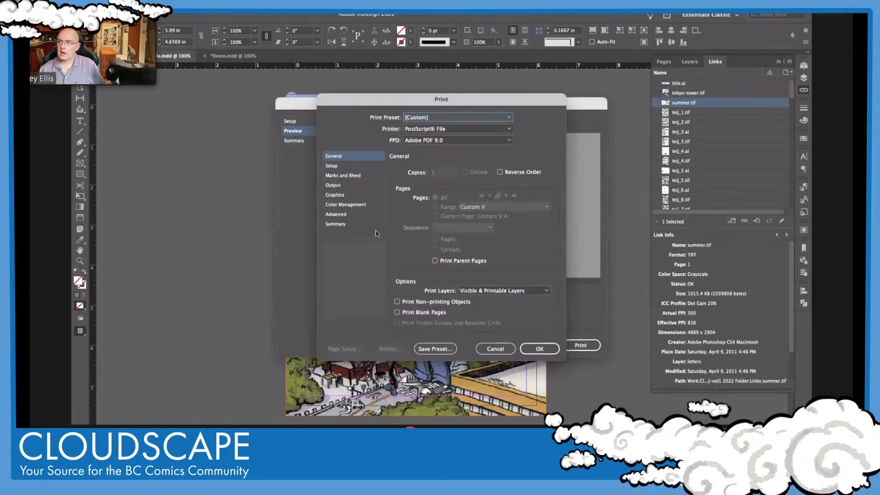
pyautogui.click(352, 175)
pyautogui.click(404, 190)
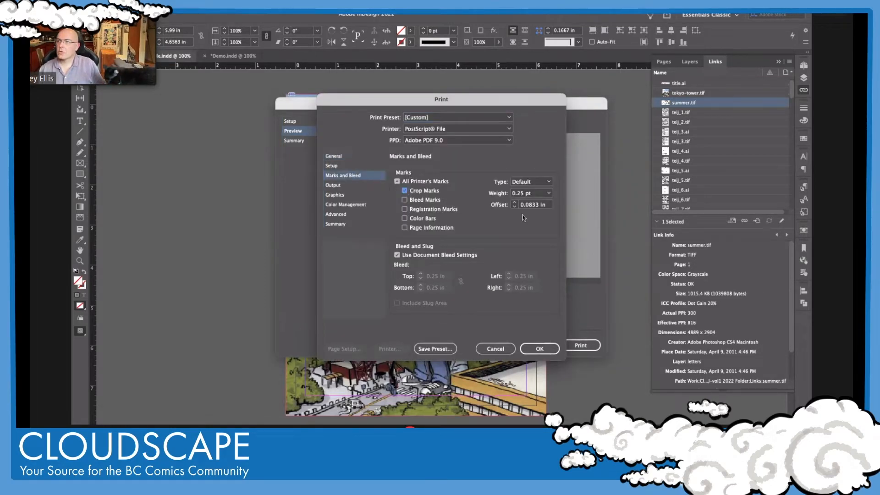
pyautogui.click(515, 203)
pyautogui.click(515, 203)
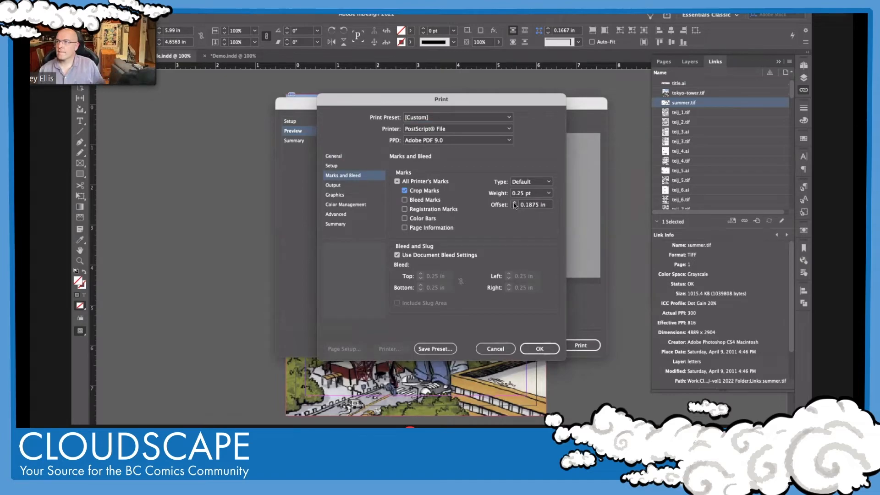
pyautogui.click(515, 203)
pyautogui.click(547, 351)
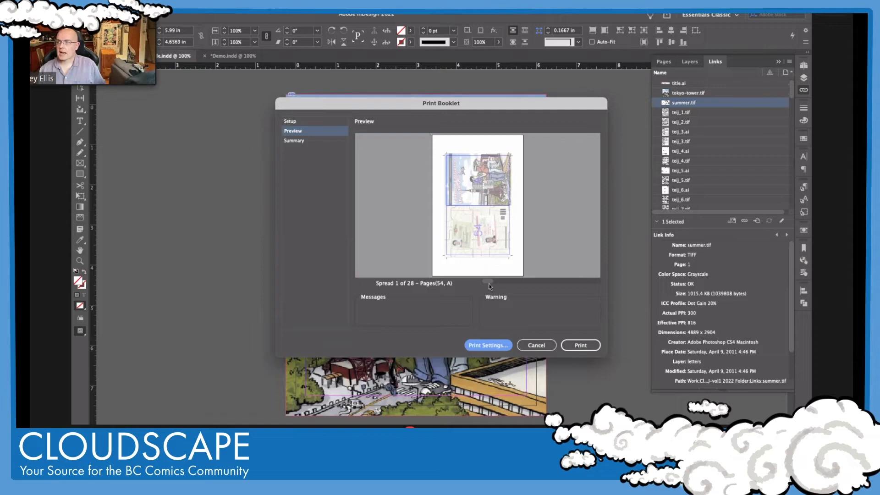
# Look through the booklet's spreads in the preview and print it to the Desktop as TEIJ-vol1 2022 example.indd.ps.
pyautogui.moveTo(499, 282); pyautogui.dragTo(563, 281)
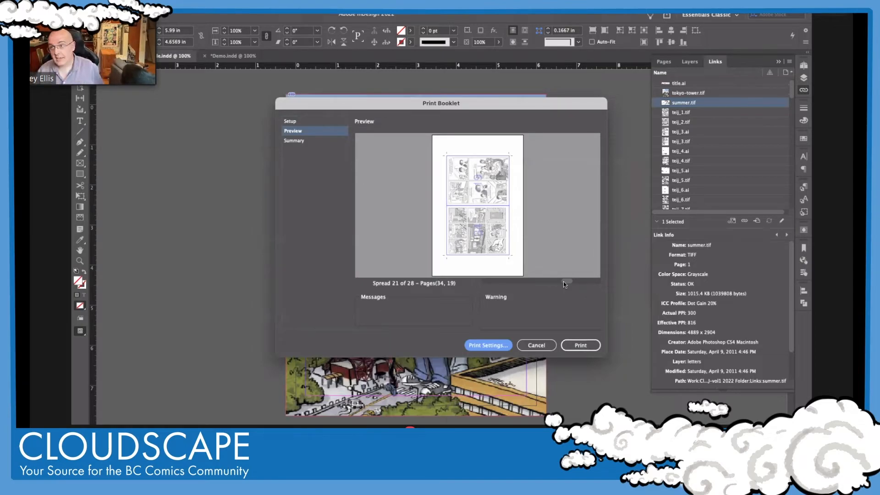
pyautogui.moveTo(563, 282); pyautogui.dragTo(519, 282)
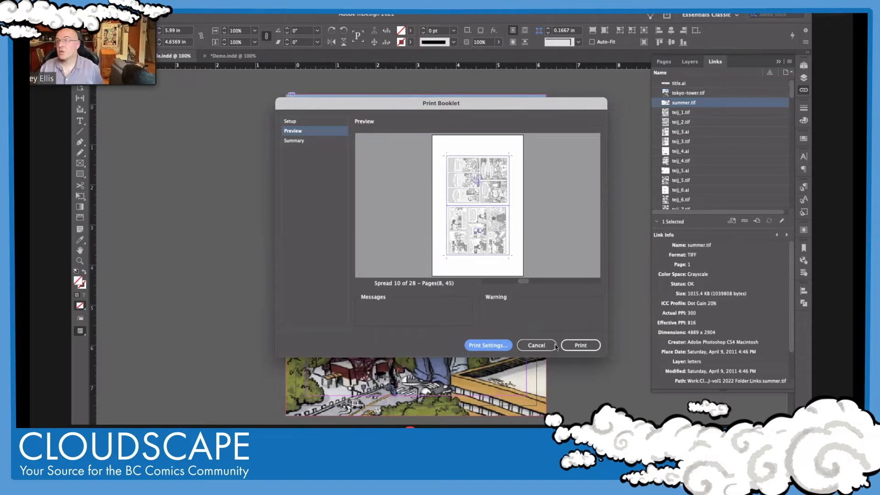
pyautogui.click(581, 347)
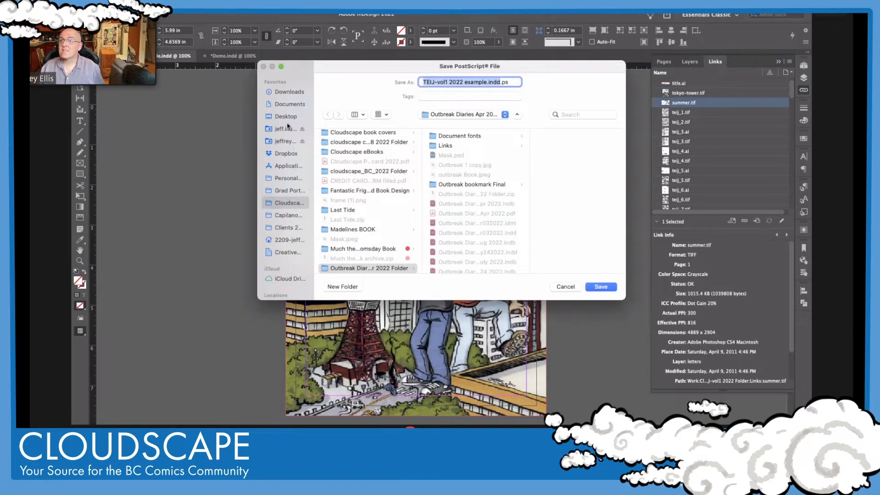
pyautogui.click(287, 117)
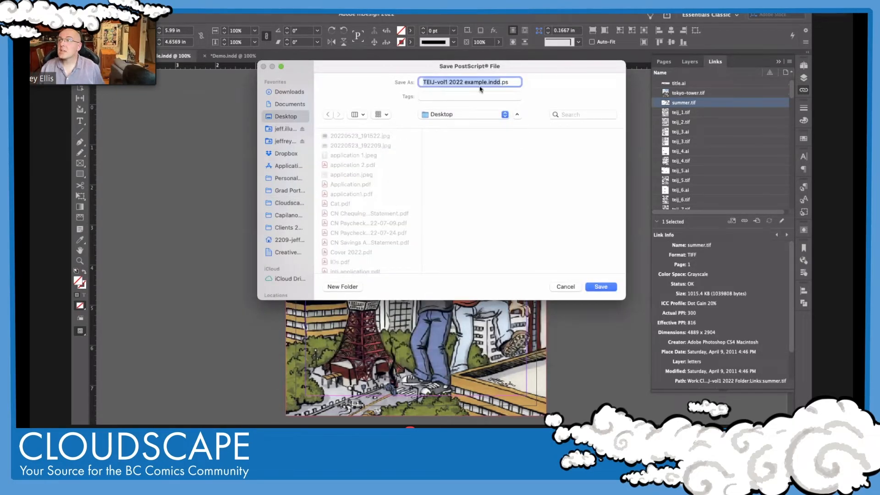
pyautogui.click(599, 287)
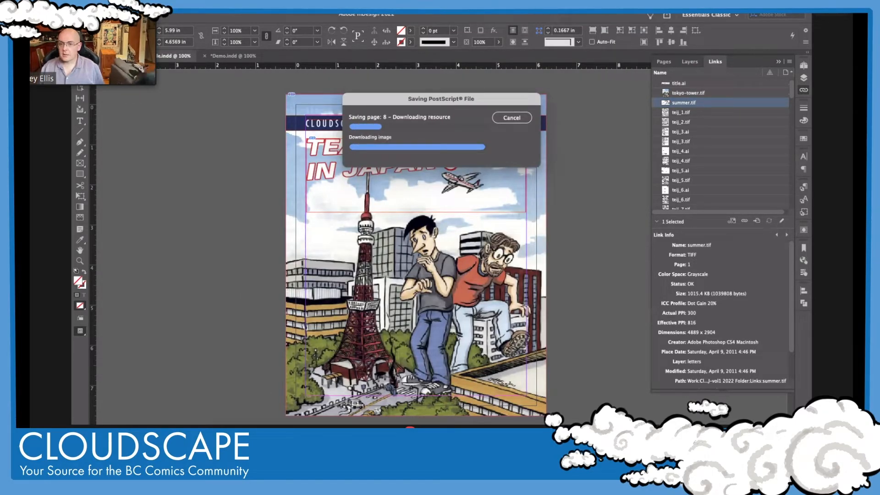
# Switch to Finder and open the exported TEIJ-vol1 2022 example.pdf in Acrobat.
pyautogui.click(186, 441)
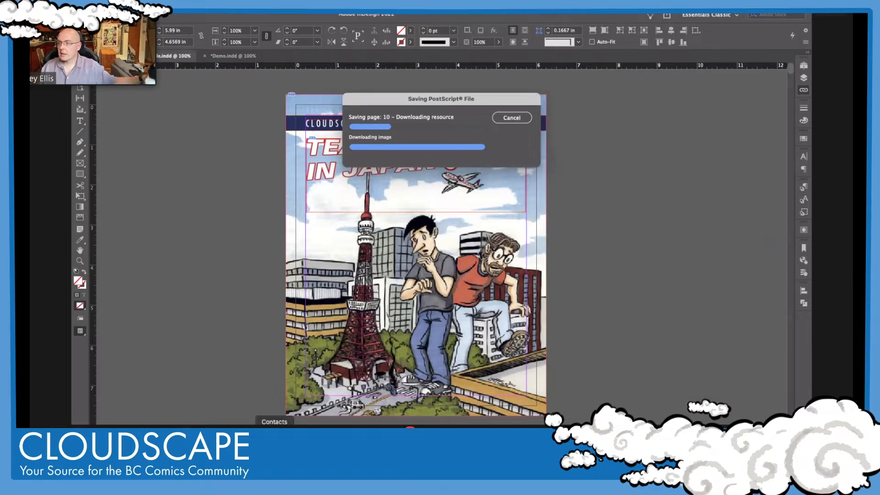
pyautogui.click(186, 441)
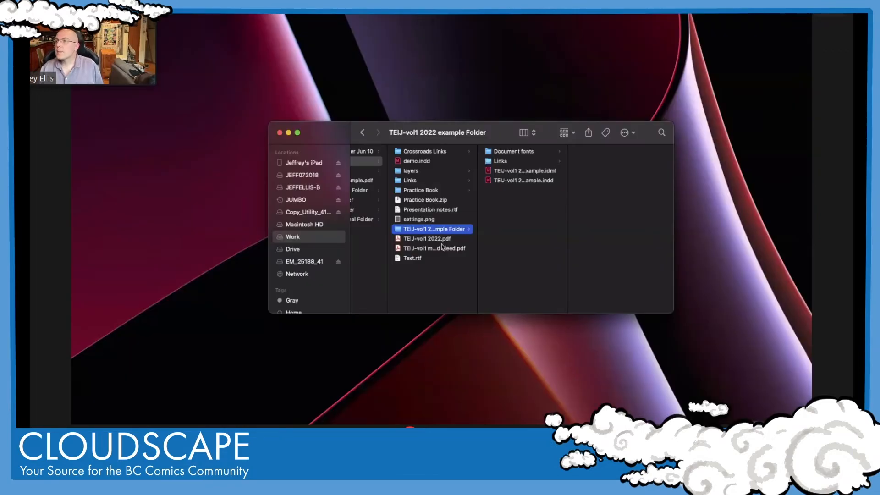
pyautogui.click(434, 243)
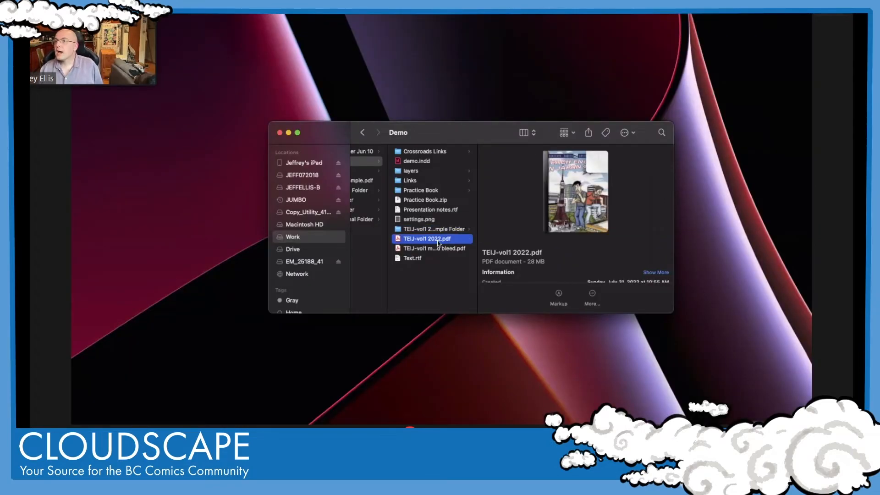
pyautogui.click(438, 248)
pyautogui.click(460, 179)
pyautogui.doubleClick(451, 182)
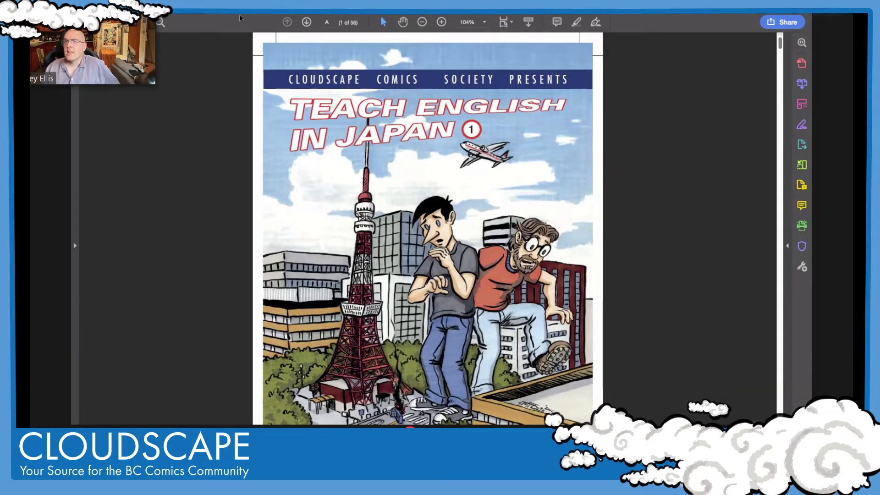
# Page through the exported PDF from the cover to comic page 5 to check the pages and crop marks.
pyautogui.click(307, 23)
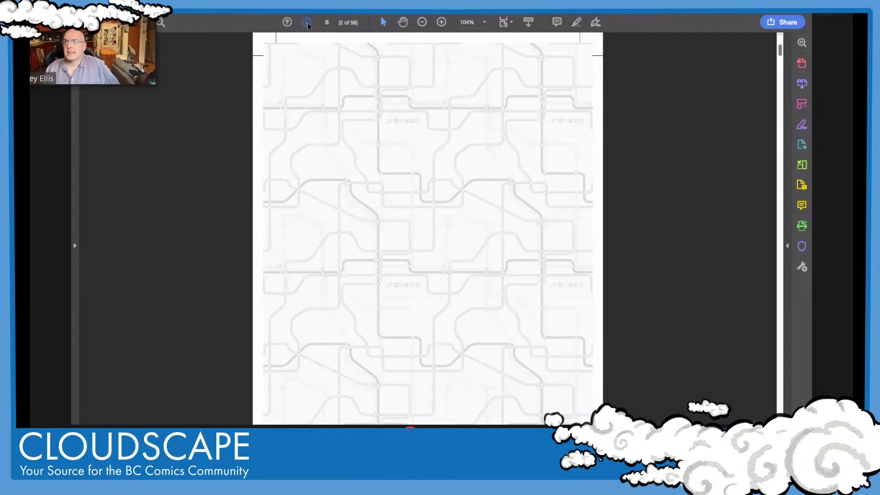
pyautogui.click(307, 23)
pyautogui.click(307, 23)
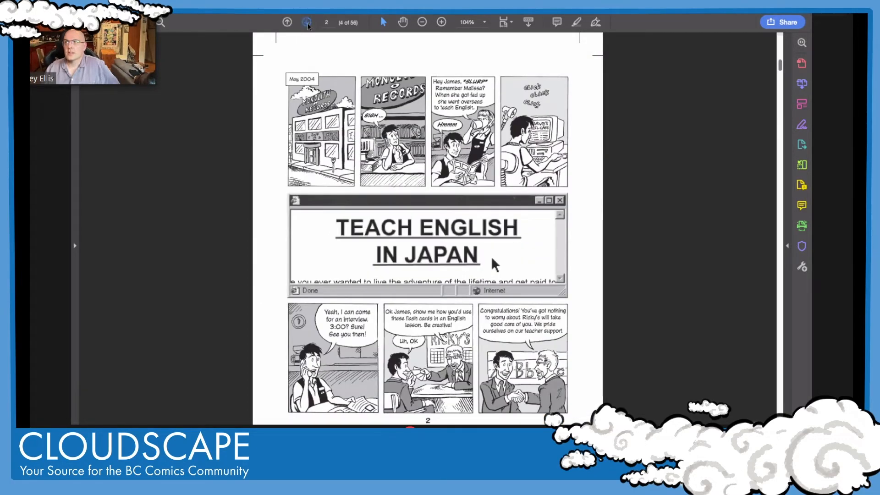
pyautogui.press('Right')
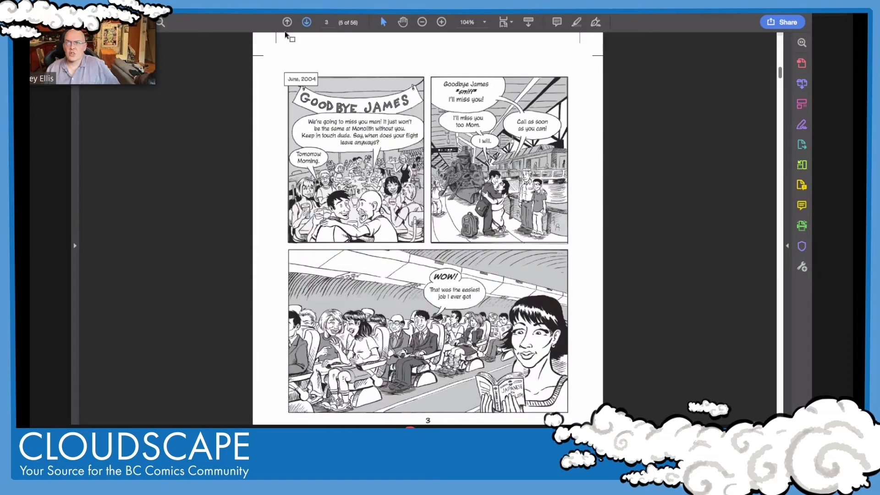
pyautogui.press('Right')
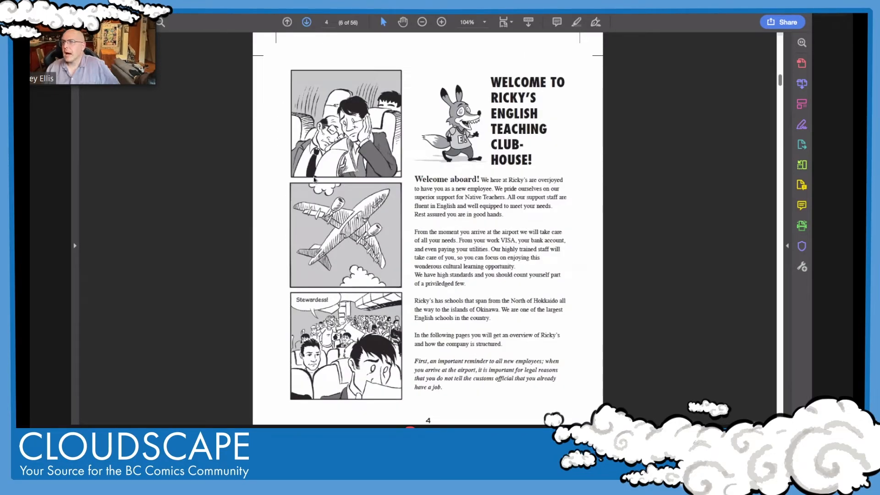
pyautogui.press('Right')
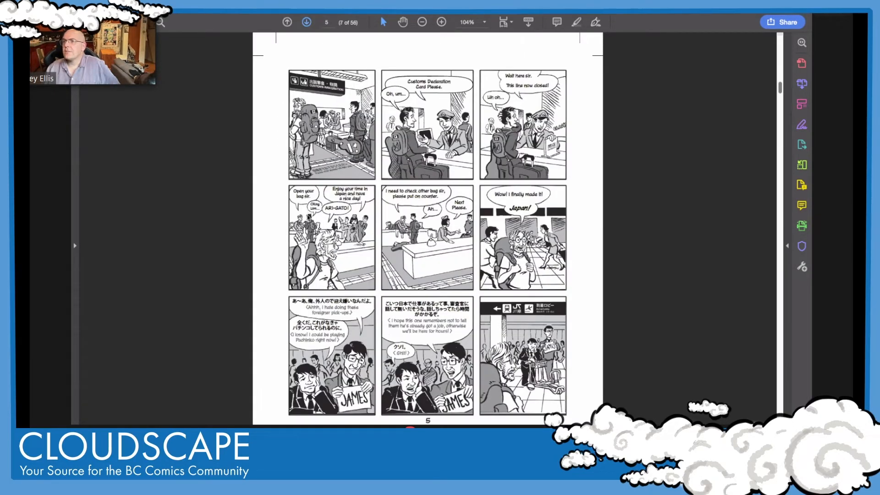
# Switch to Finder and convert TEIJ-vol1 2022 example.indd.ps on the Desktop by opening it with Acrobat Distiller.
pyautogui.hotkey('ctrl', 'Left')
pyautogui.scroll(5, 306, 214)
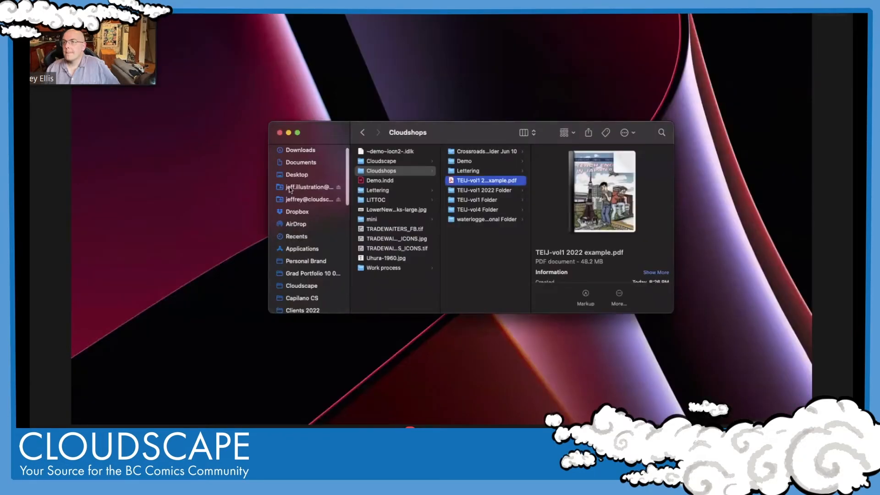
pyautogui.click(297, 183)
pyautogui.click(398, 163)
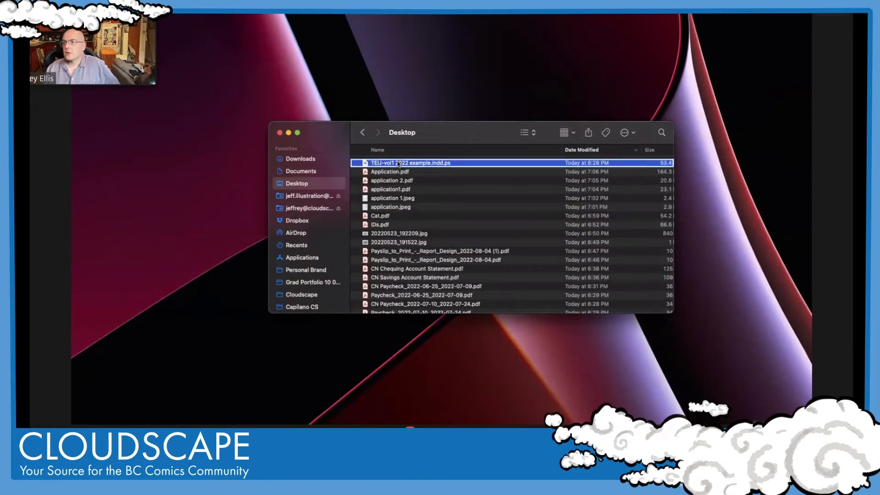
pyautogui.rightClick(398, 163)
pyautogui.moveTo(413, 176)
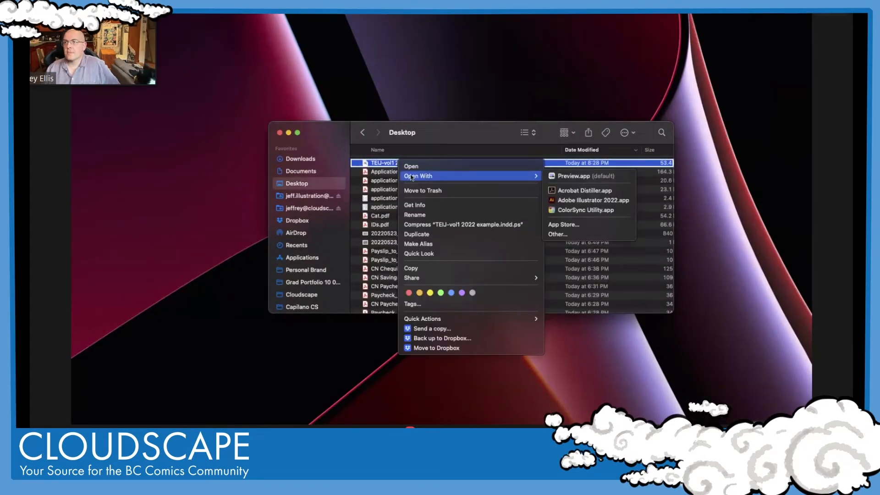
pyautogui.click(566, 192)
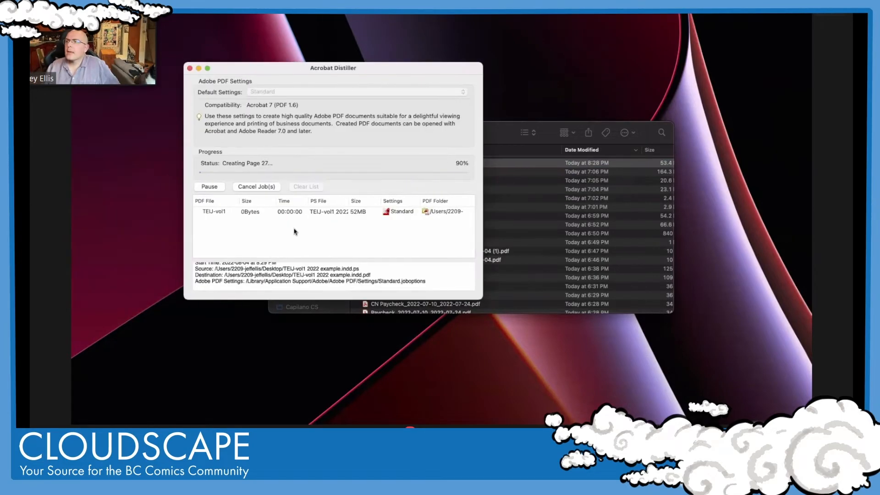
# Open the distilled booklet TEIJ-vol1 2022 example.indd.pdf from the Desktop in Acrobat.
pyautogui.click(318, 212)
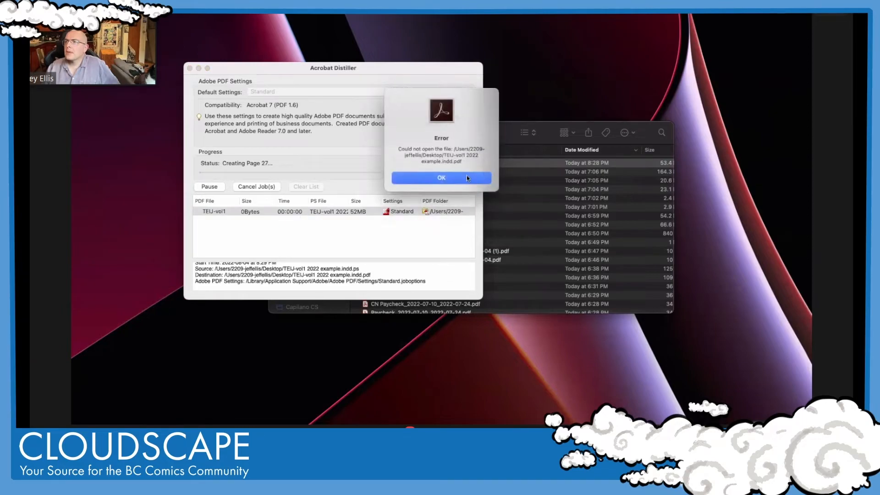
pyautogui.click(466, 176)
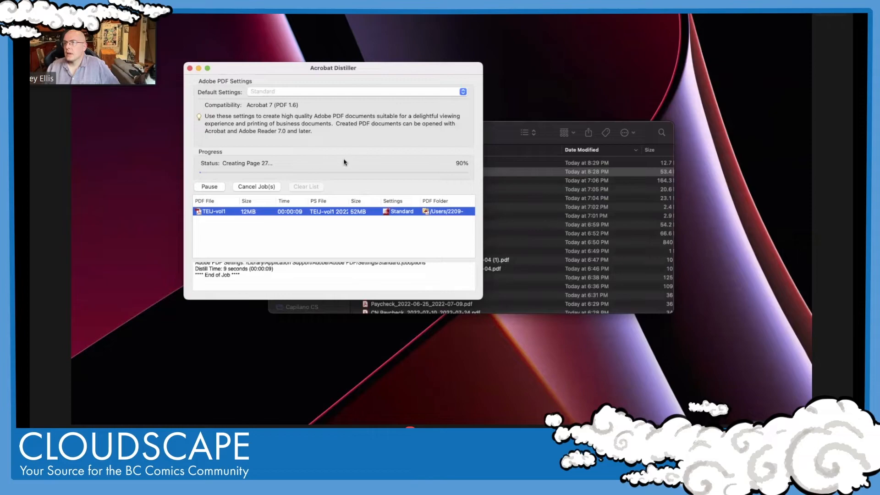
pyautogui.moveTo(314, 73); pyautogui.dragTo(213, 87)
pyautogui.click(416, 164)
pyautogui.doubleClick(417, 164)
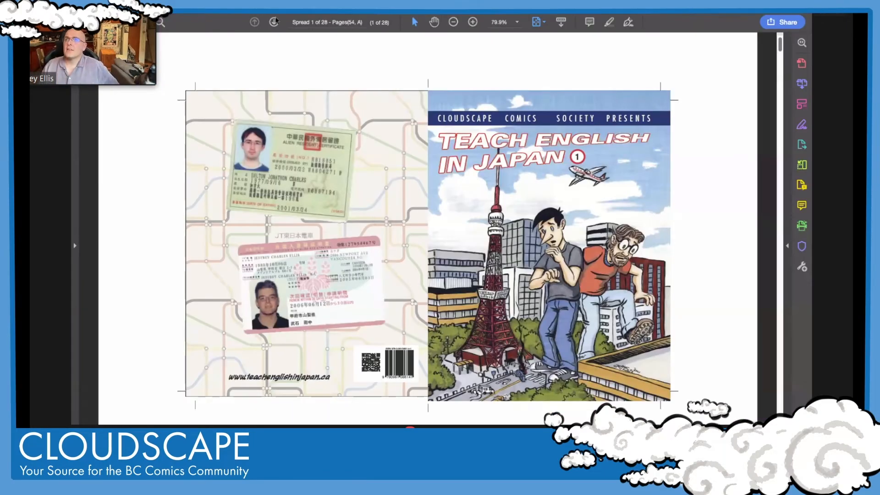
# Page through the booklet PDF from the cover spread to spread 7 to check the imposed page pairs and crop marks.
pyautogui.click(275, 24)
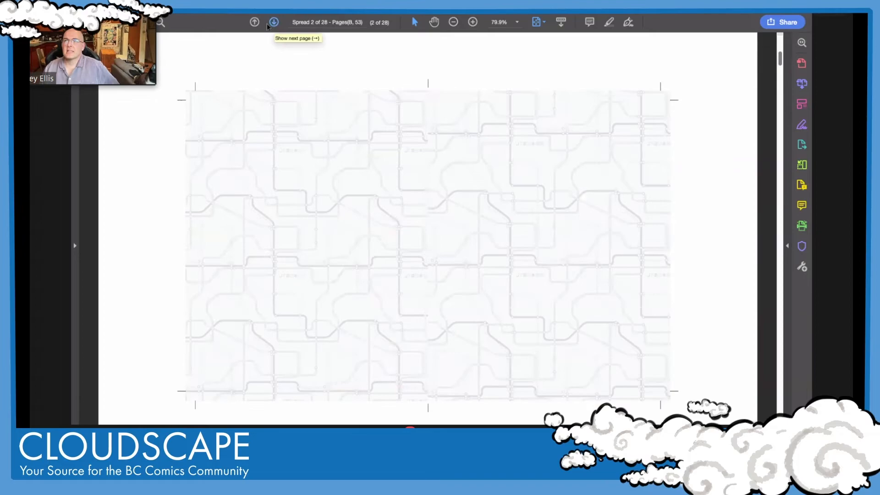
pyautogui.click(256, 24)
pyautogui.click(277, 24)
pyautogui.click(275, 25)
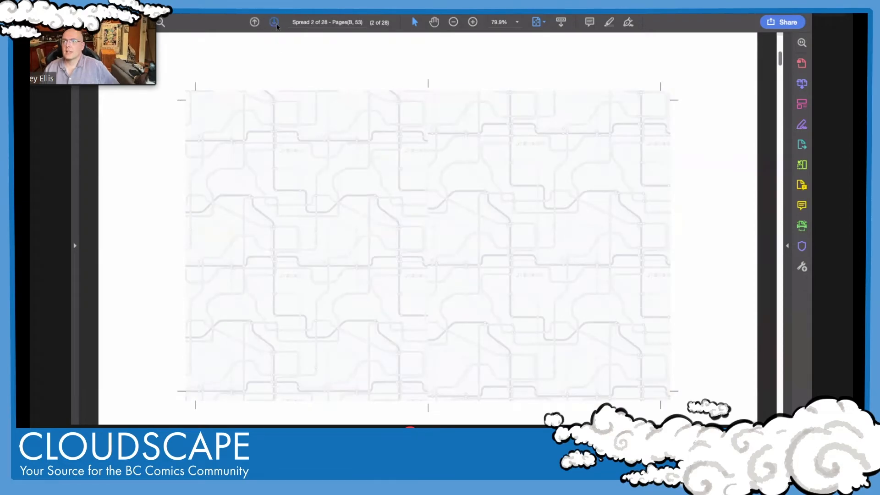
pyautogui.click(275, 23)
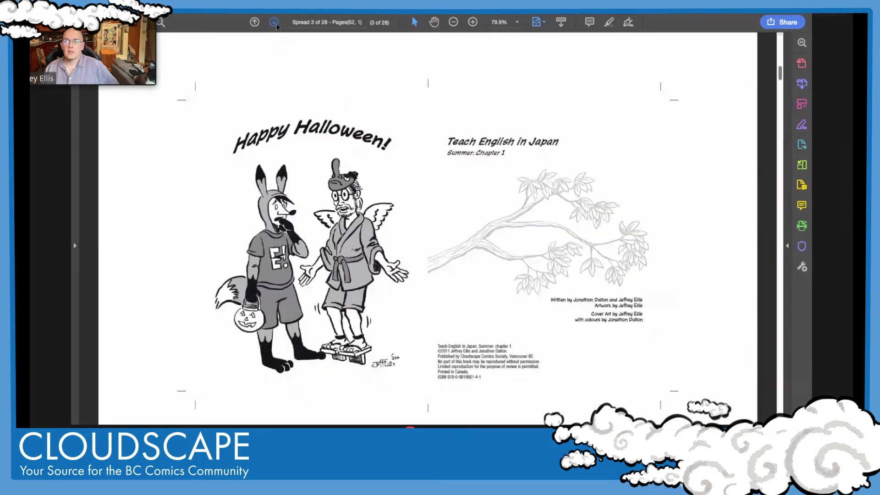
pyautogui.click(275, 23)
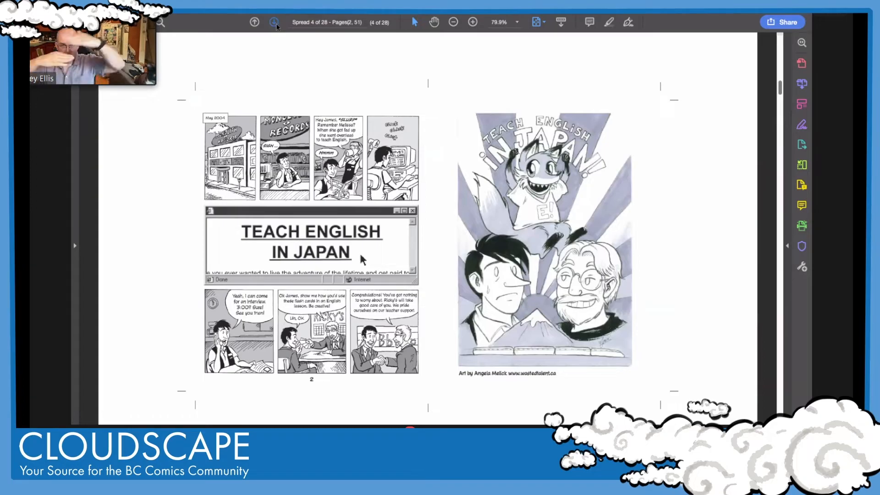
pyautogui.click(275, 23)
pyautogui.click(275, 22)
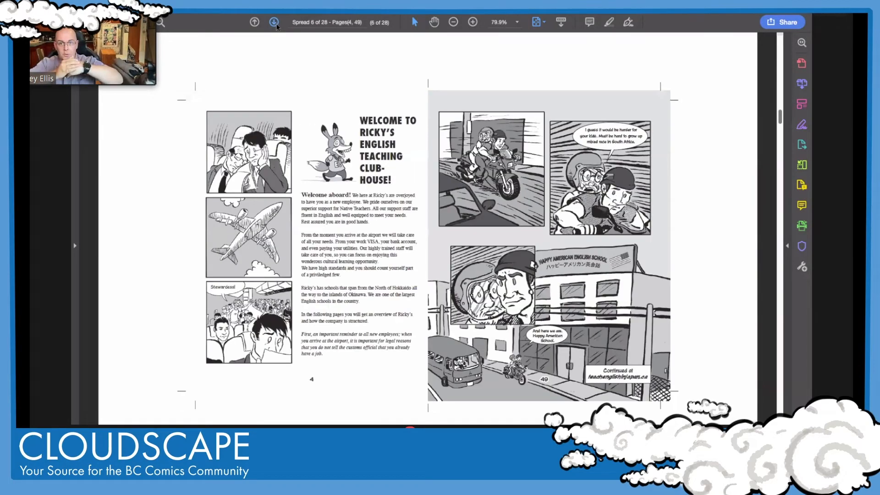
pyautogui.click(275, 23)
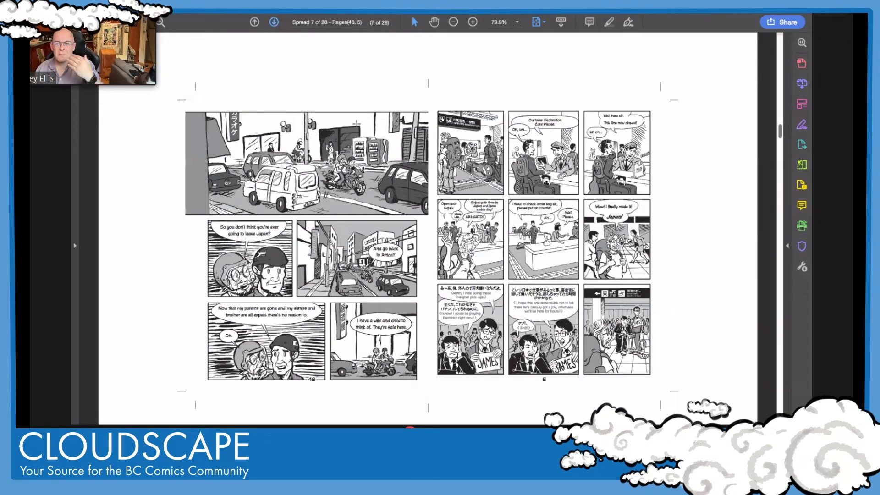
# Continue through the booklet PDF to spread 16, checking how the page pairs converge and how bleeds meet the fold.
pyautogui.scroll(-2, 360, 126)
pyautogui.scroll(-2, 362, 105)
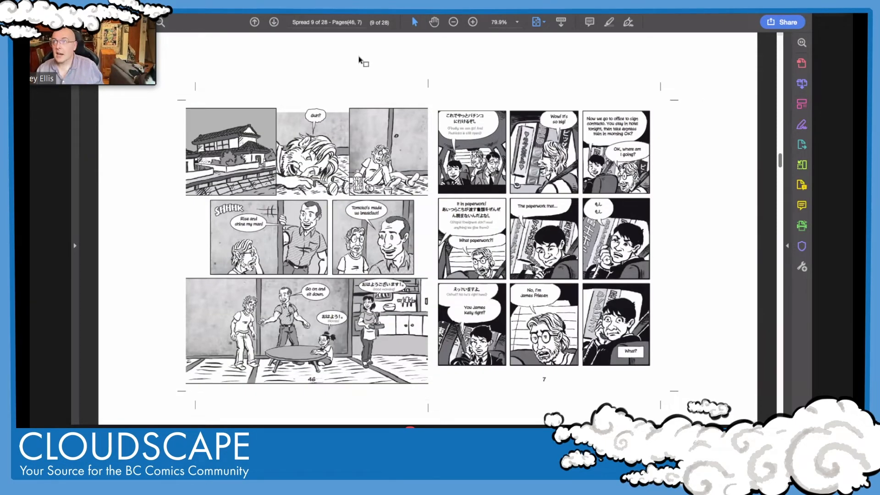
pyautogui.click(274, 22)
pyautogui.click(273, 23)
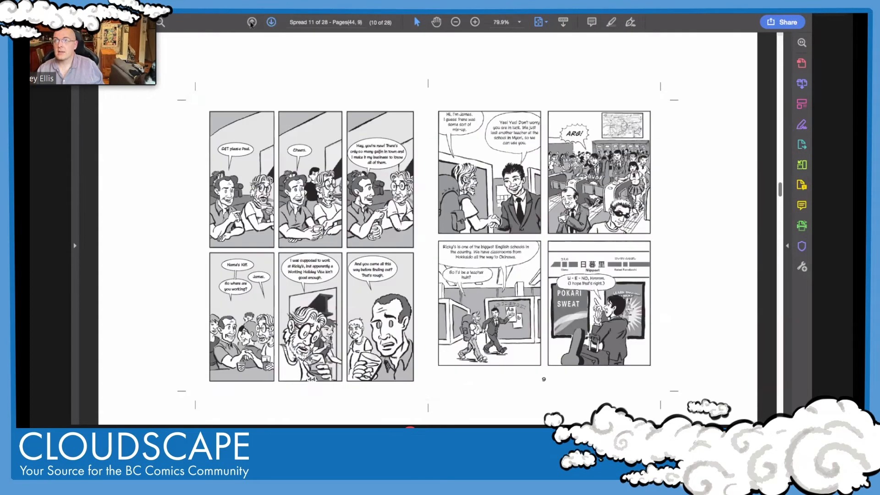
pyautogui.press('Right')
pyautogui.press('Right')
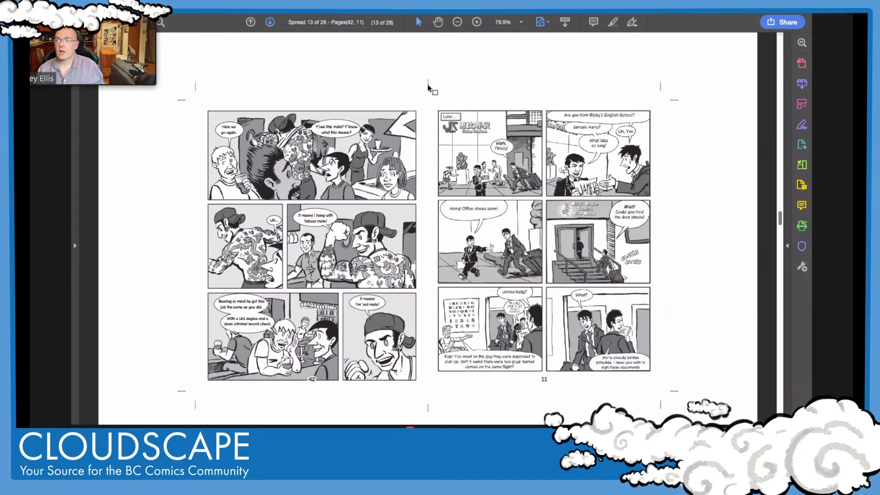
pyautogui.press('Right')
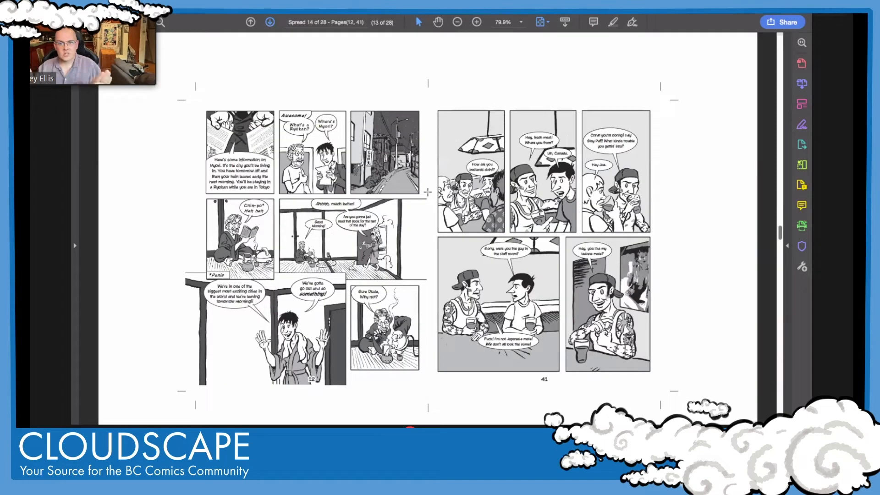
pyautogui.press('Right')
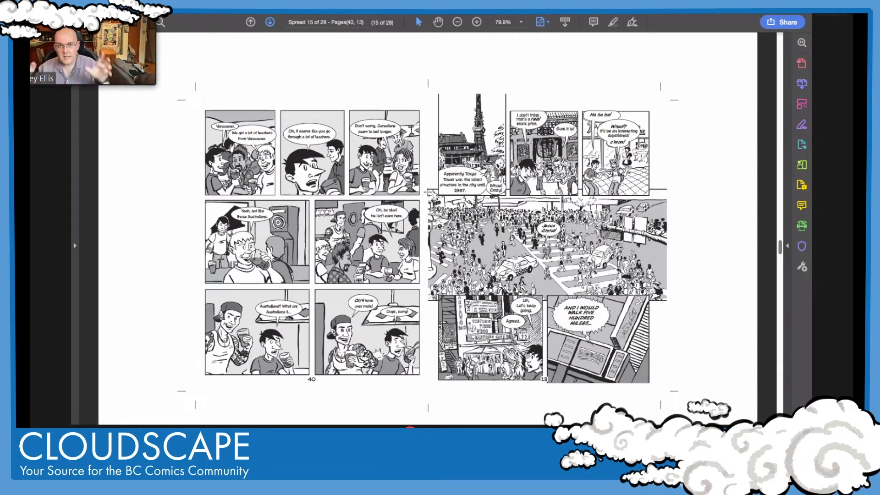
pyautogui.press('Right')
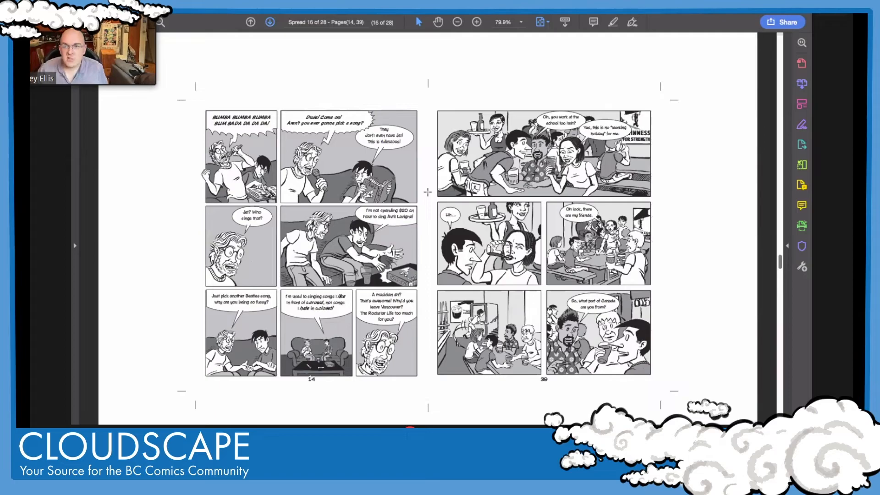
pyautogui.press('Left')
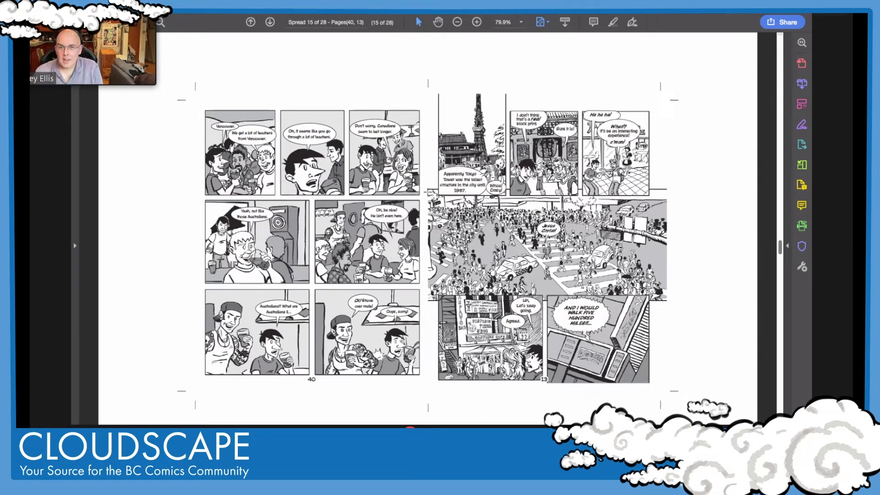
pyautogui.scroll(-1, 335, 69)
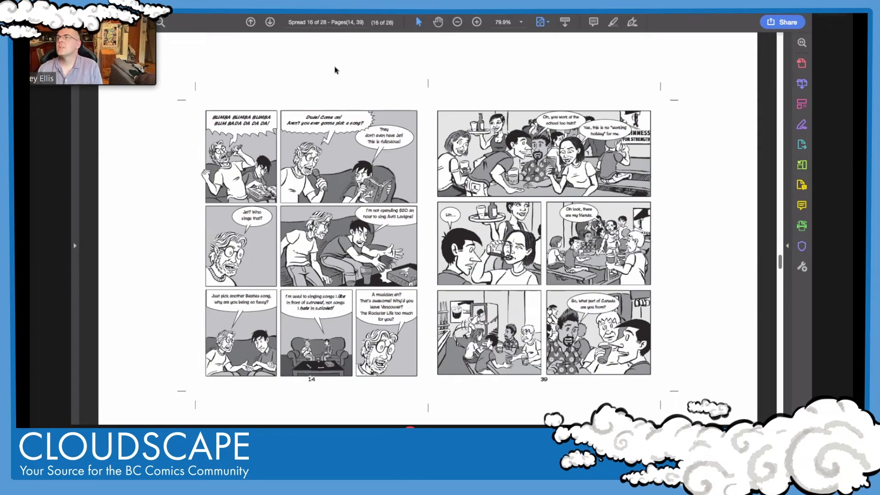